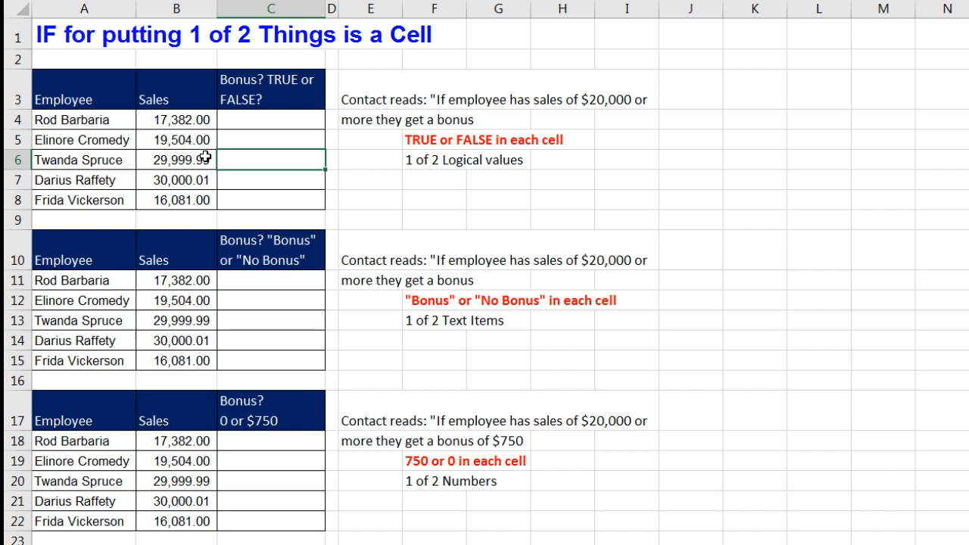
# Examine the bonus columns of the first three employee tables: TRUE or FALSE, "Bonus" or "No Bonus", and 0 or $750.
pyautogui.click(198, 160)
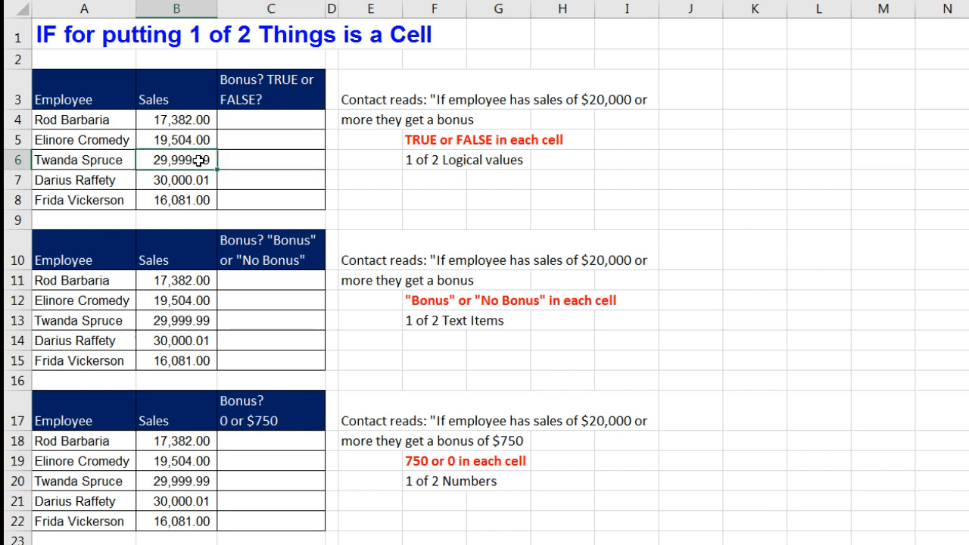
pyautogui.click(262, 282)
pyautogui.click(255, 322)
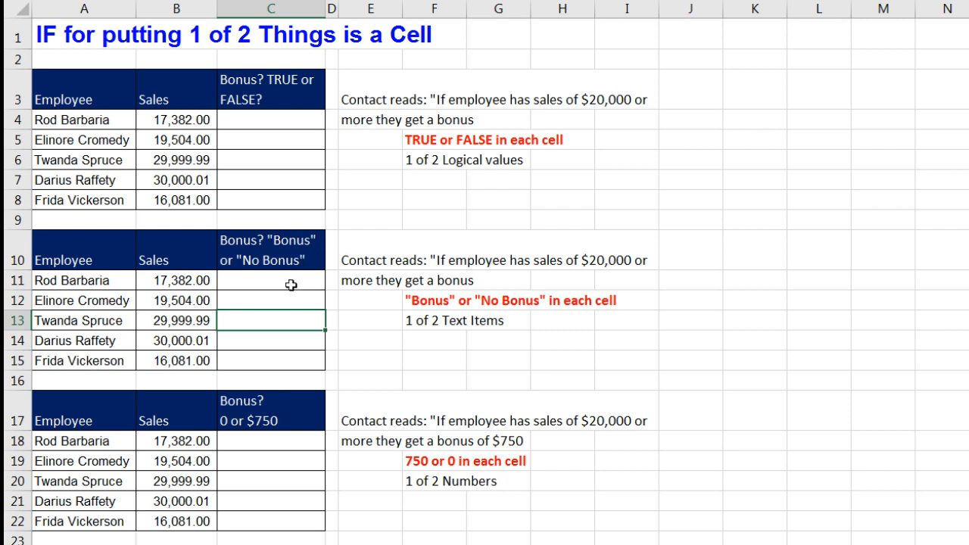
pyautogui.click(266, 442)
pyautogui.click(265, 461)
pyautogui.click(263, 483)
pyautogui.click(259, 505)
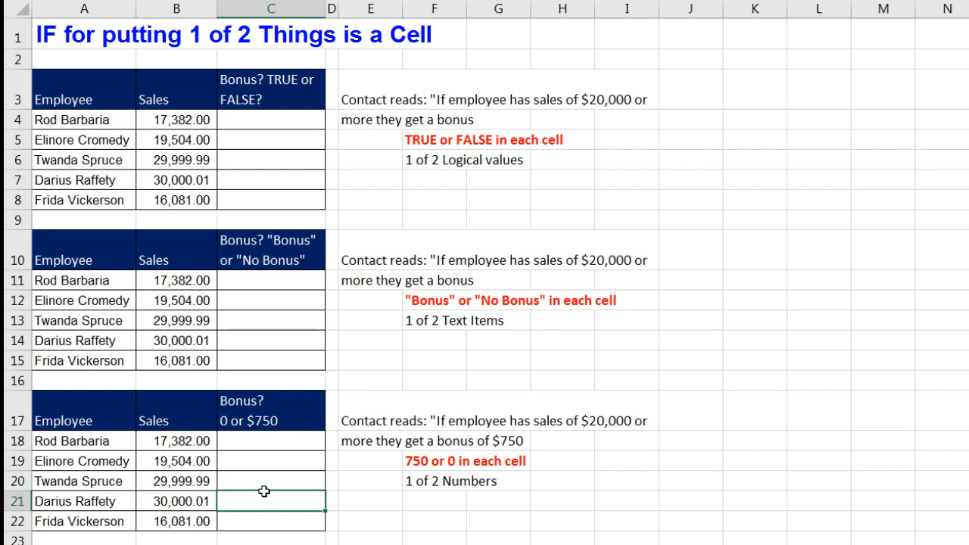
pyautogui.click(256, 460)
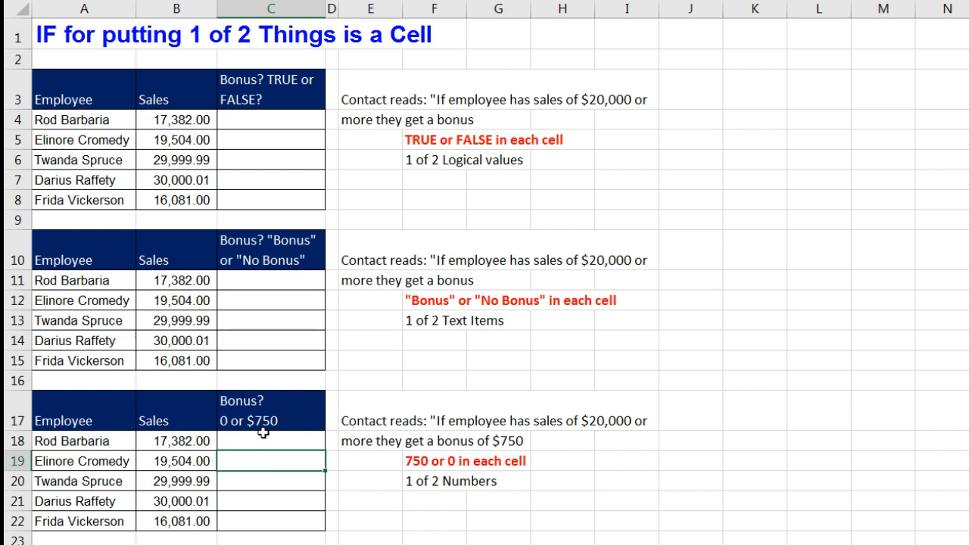
pyautogui.click(253, 482)
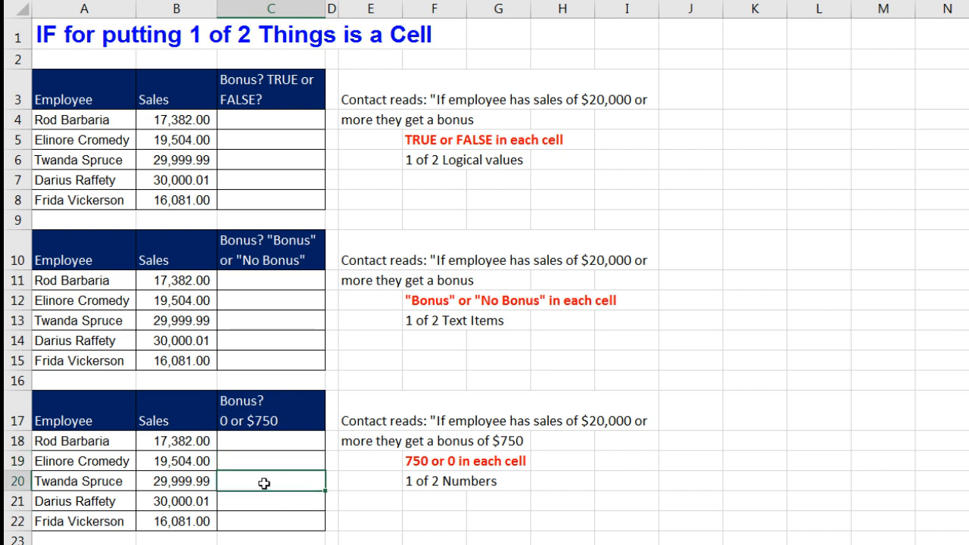
pyautogui.click(260, 507)
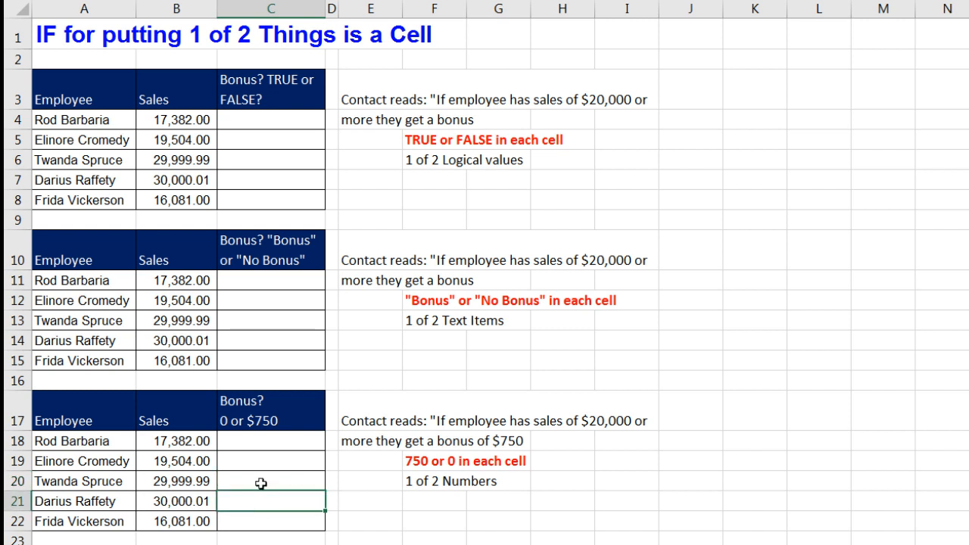
pyautogui.click(261, 484)
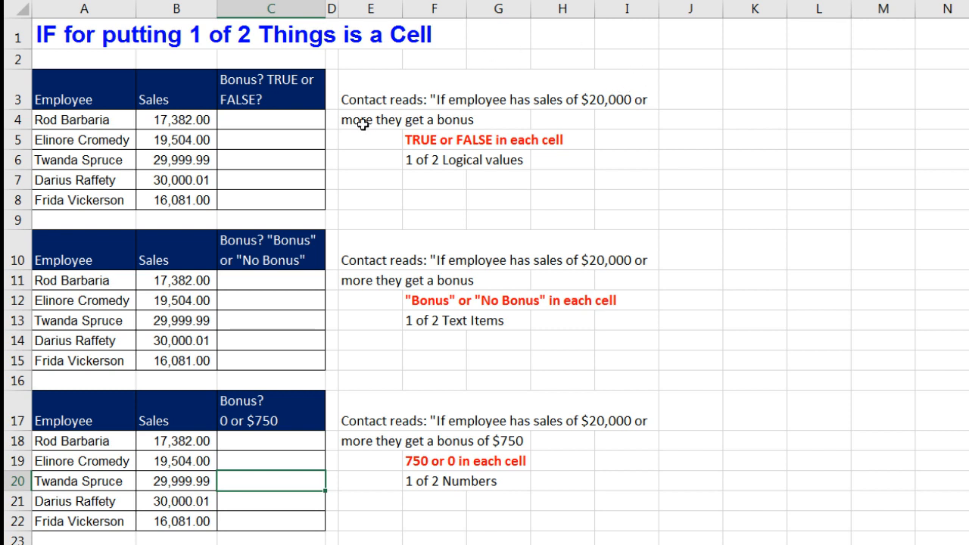
# Compare the sales figures in the three bonus tables with the contract rule of $20,000 or more.
pyautogui.click(244, 147)
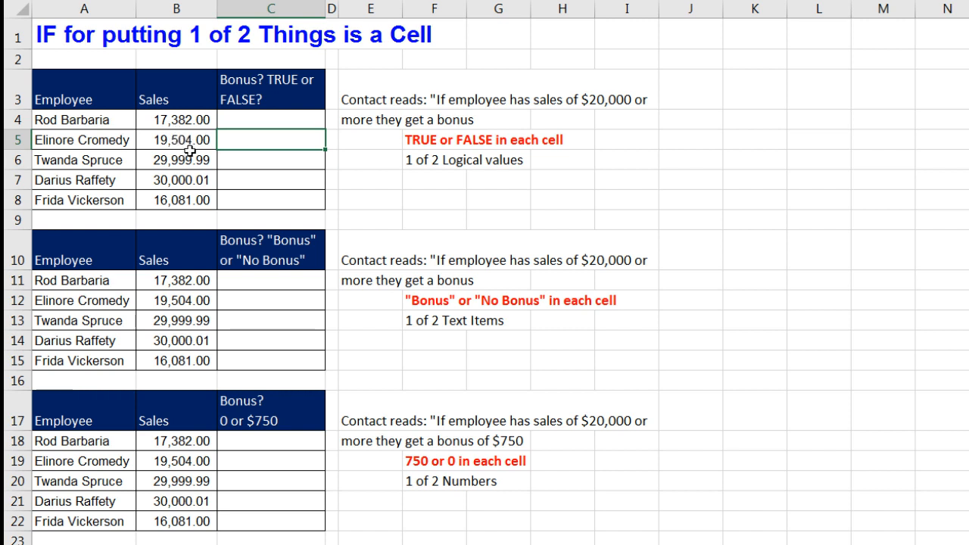
pyautogui.click(258, 162)
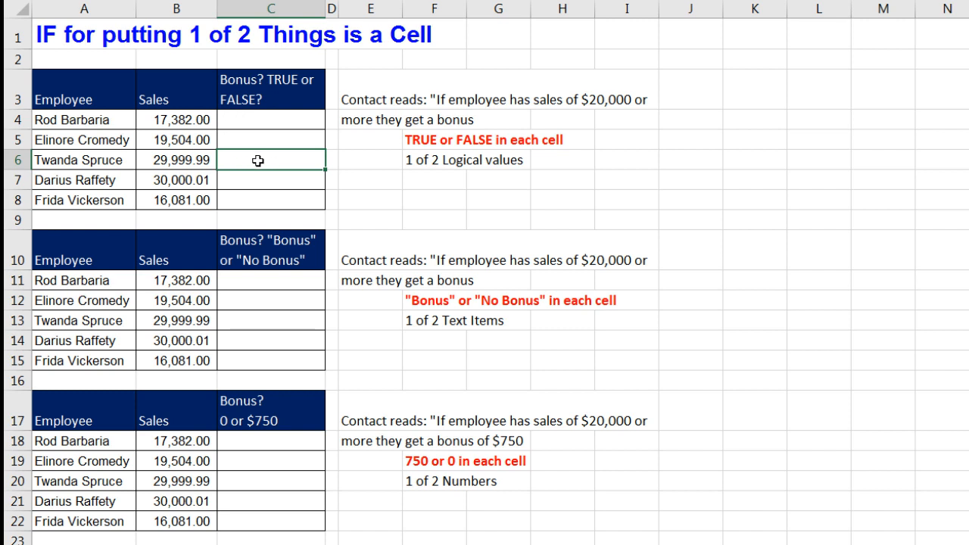
pyautogui.click(259, 305)
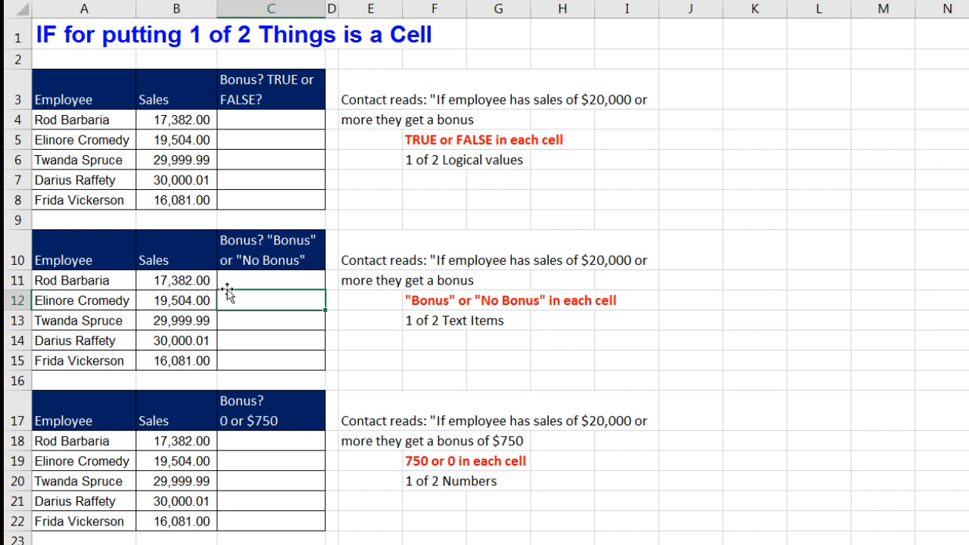
pyautogui.click(268, 321)
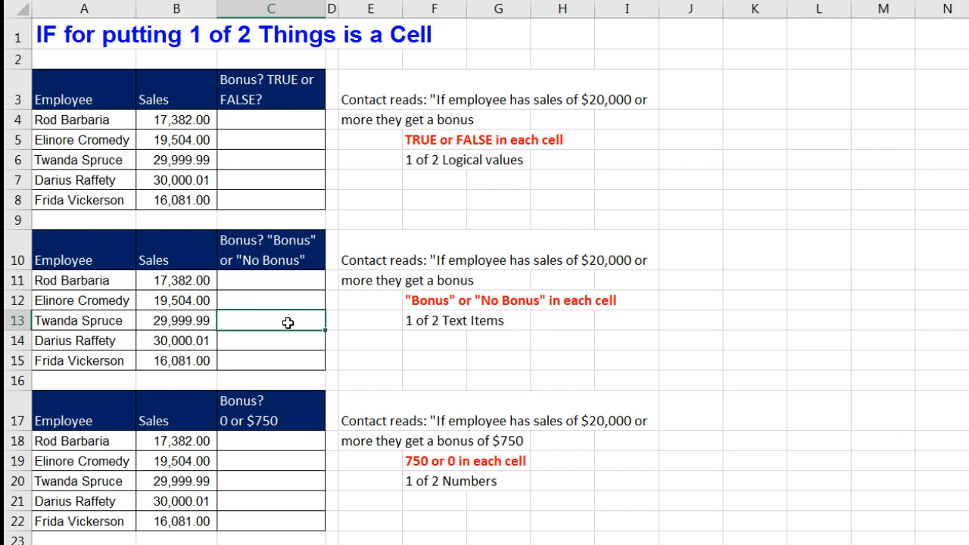
pyautogui.click(269, 460)
pyautogui.click(268, 481)
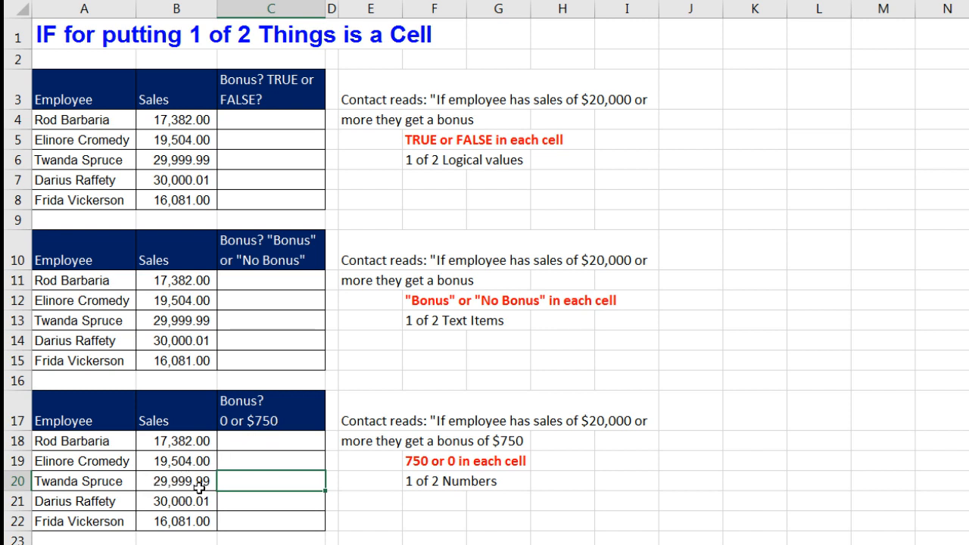
pyautogui.click(262, 461)
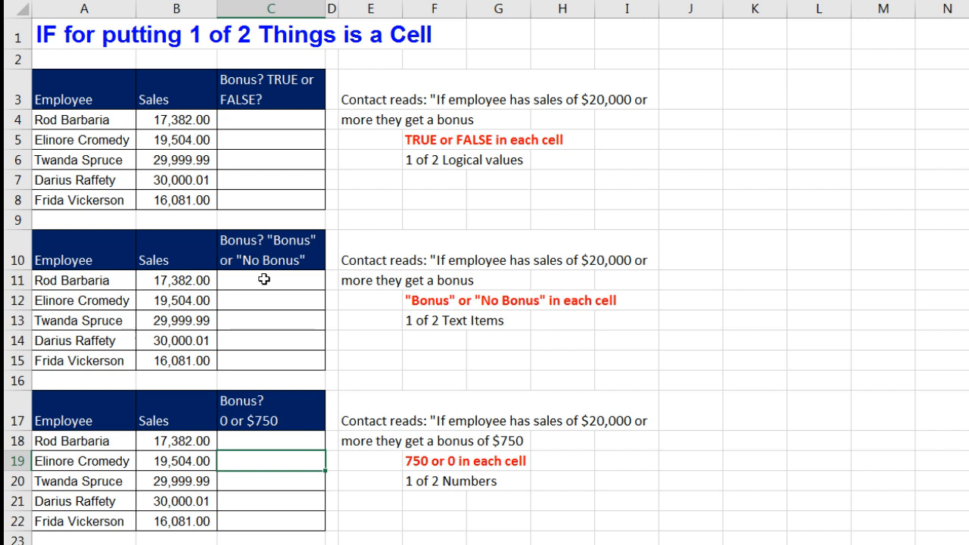
# Examine the Bonus Commission table in rows 24 to 29 and its 5% or 1% rule for sales above $30,000.
pyautogui.scroll(-6, 480, 370)
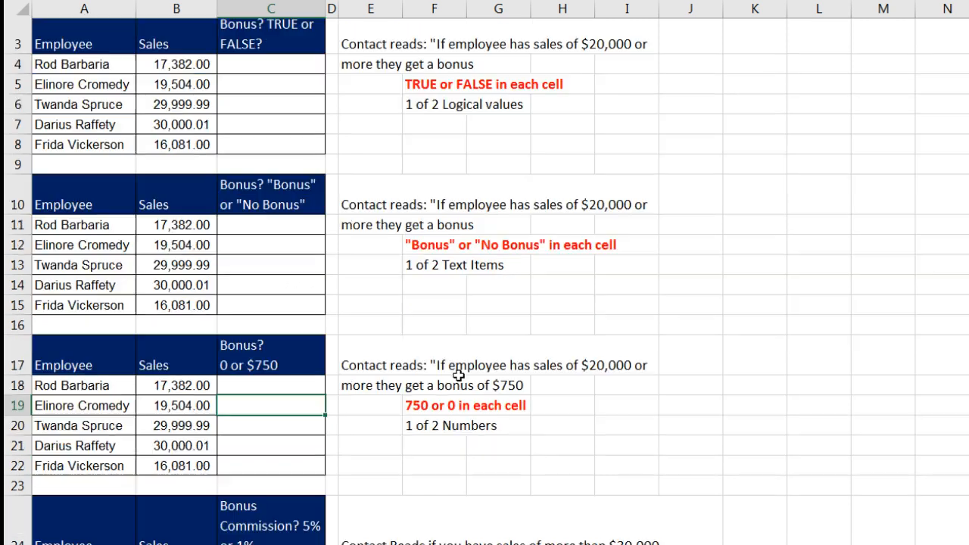
pyautogui.scroll(-2, 549, 367)
pyautogui.scroll(1, 502, 427)
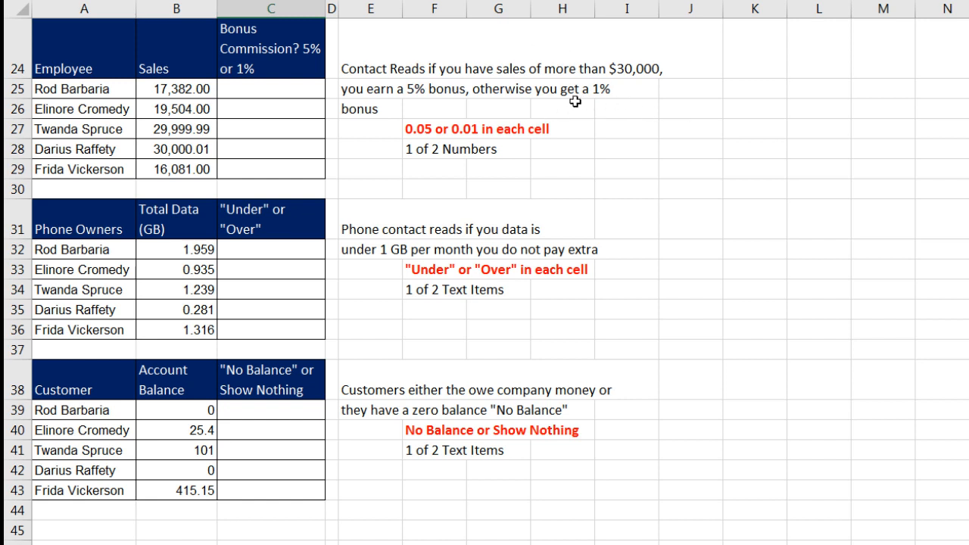
pyautogui.click(292, 96)
pyautogui.click(289, 110)
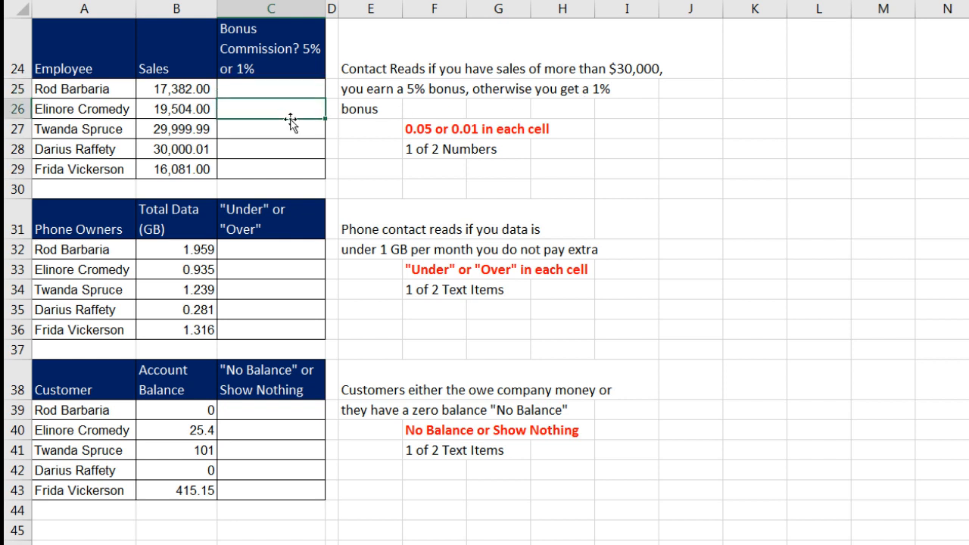
pyautogui.click(293, 126)
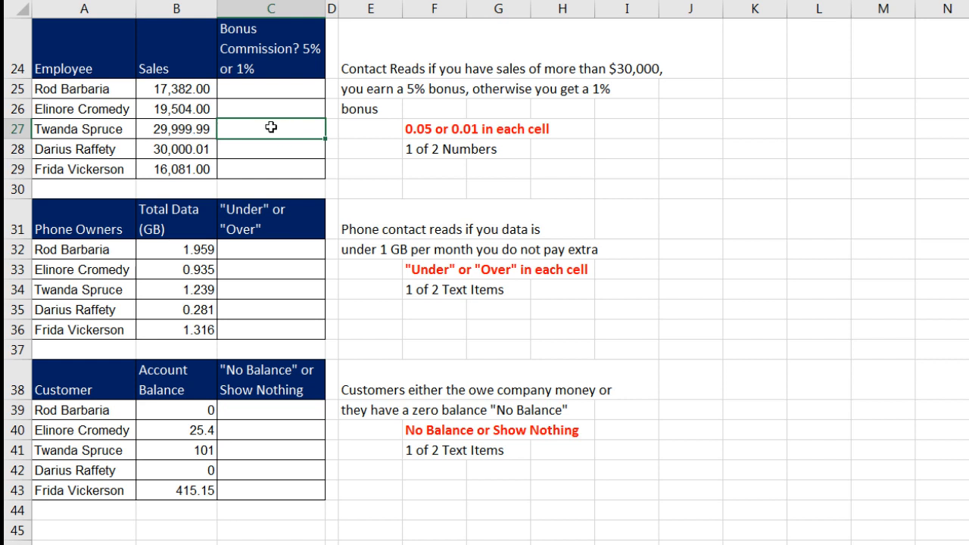
pyautogui.click(263, 146)
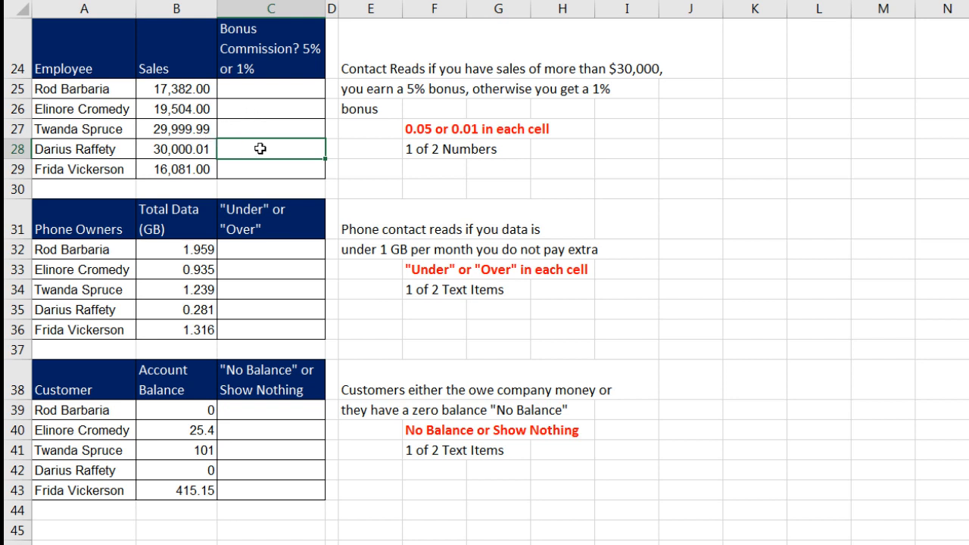
pyautogui.click(277, 110)
pyautogui.click(276, 128)
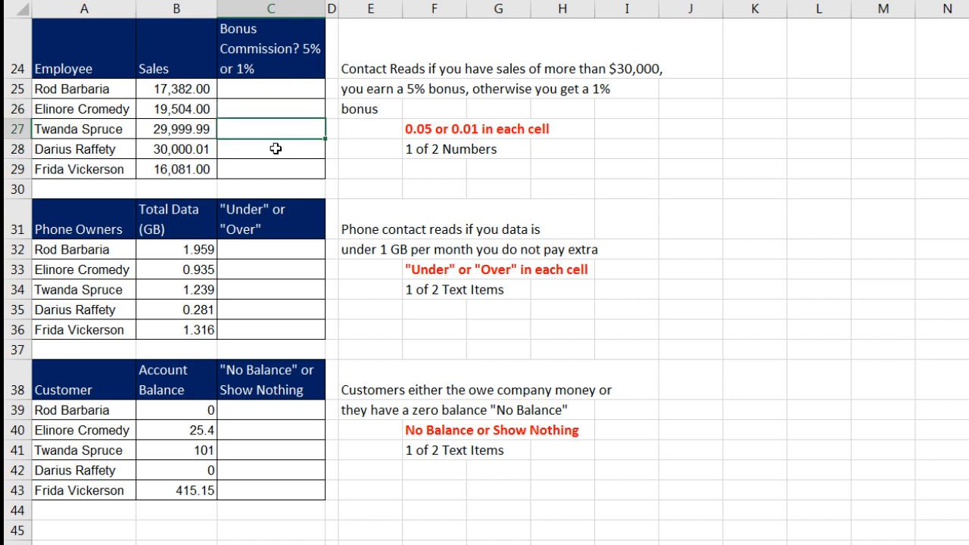
# Examine the phone data table's "Under" or "Over" column against the 1 GB per month rule.
pyautogui.click(280, 266)
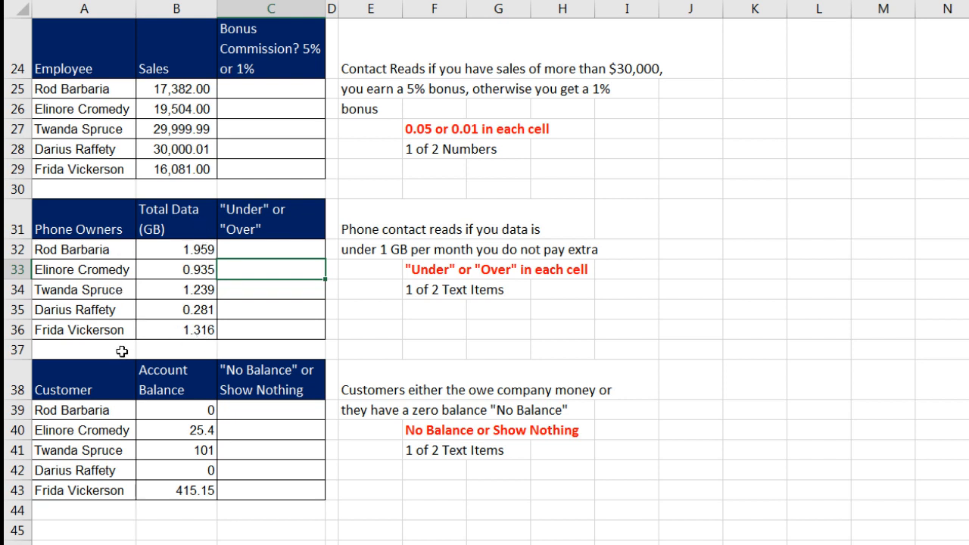
pyautogui.click(265, 252)
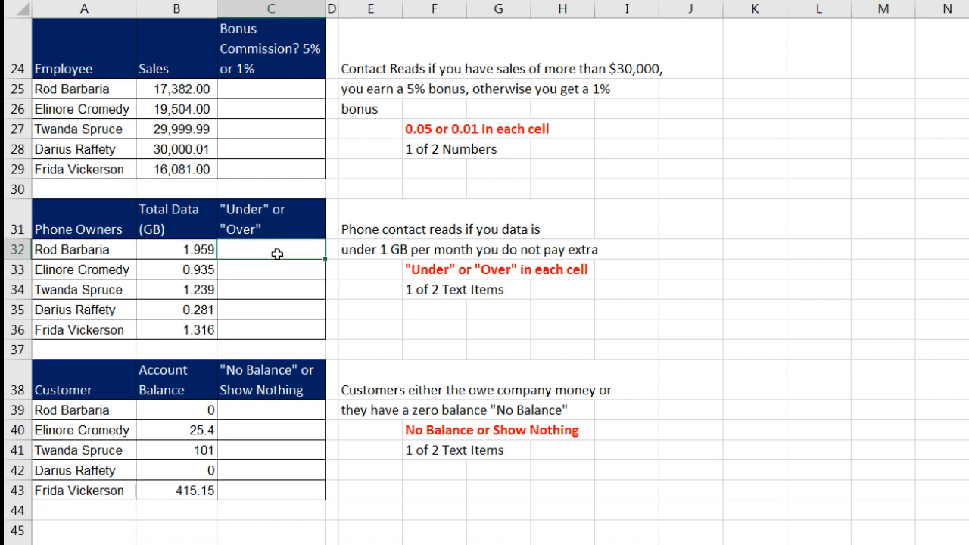
pyautogui.click(269, 266)
pyautogui.click(264, 290)
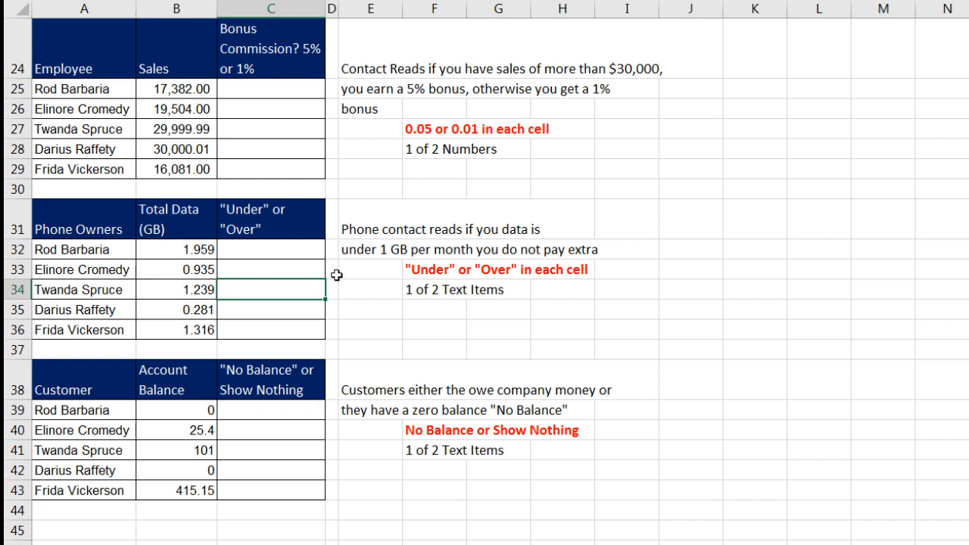
pyautogui.click(267, 252)
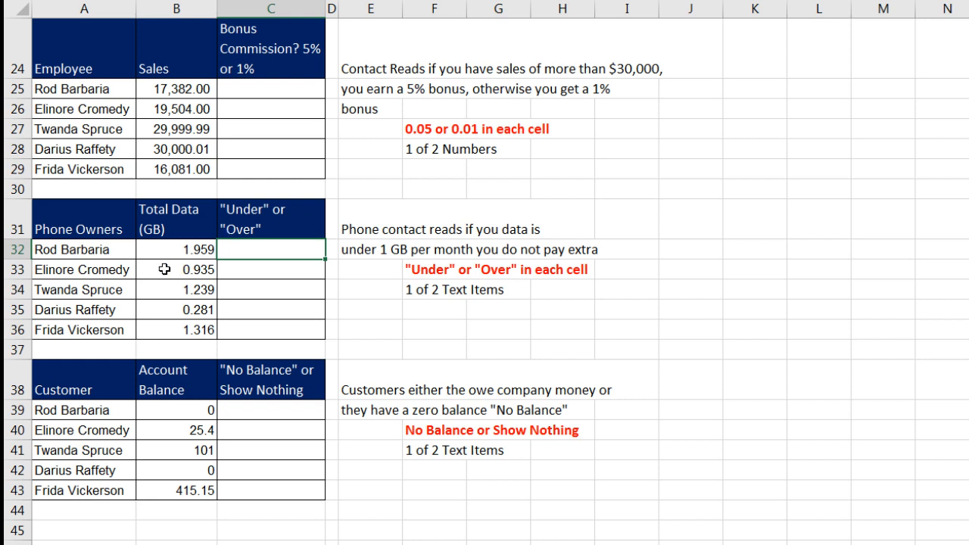
pyautogui.click(267, 270)
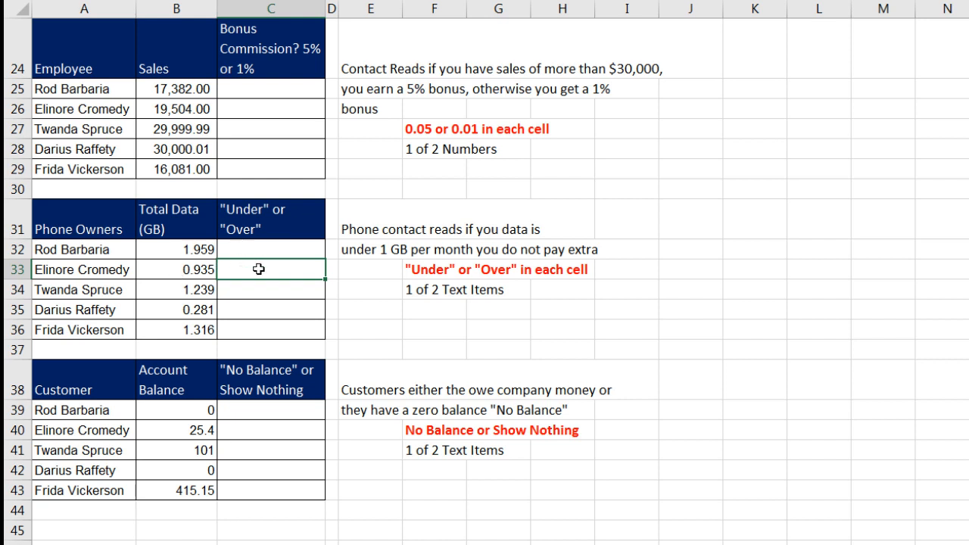
pyautogui.click(258, 293)
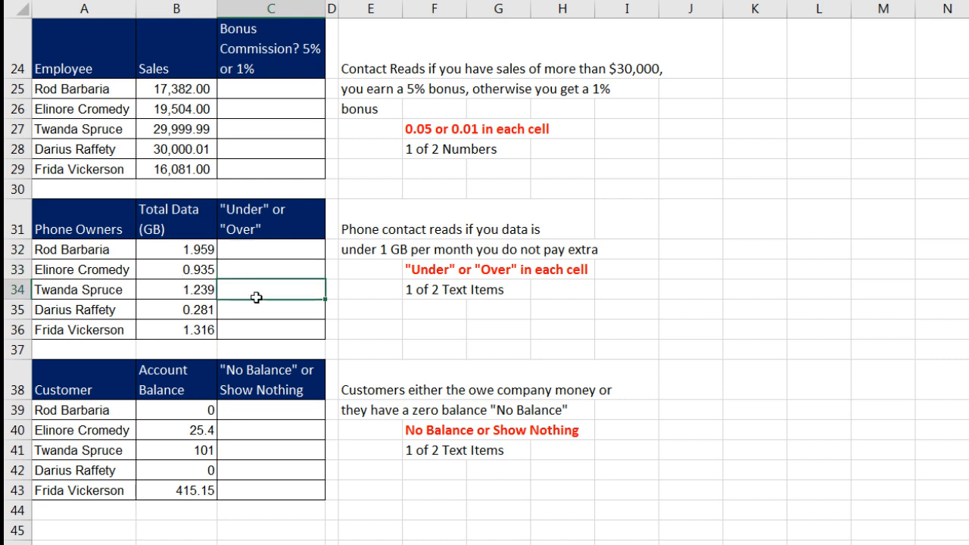
pyautogui.click(254, 304)
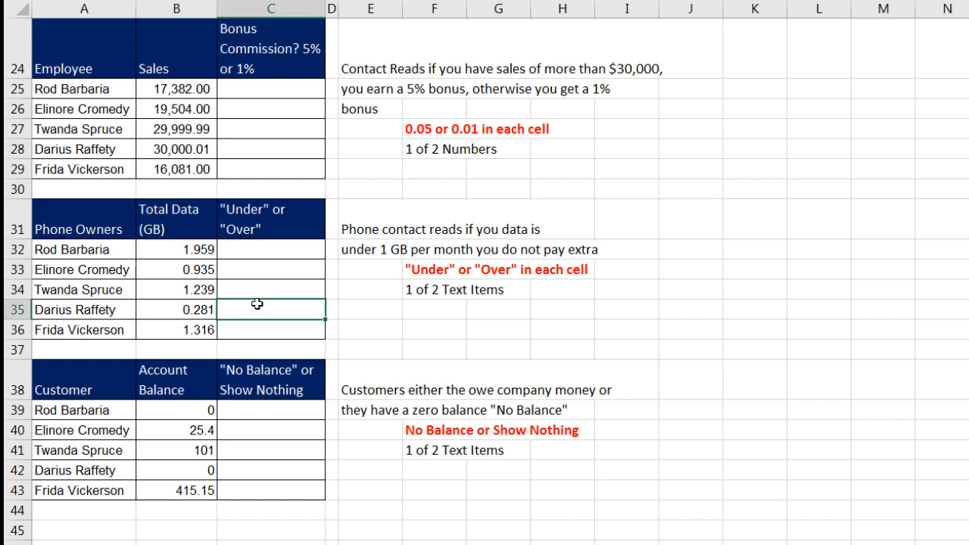
# Examine the customer account table's "No Balance" or Show Nothing column against each account balance.
pyautogui.click(259, 410)
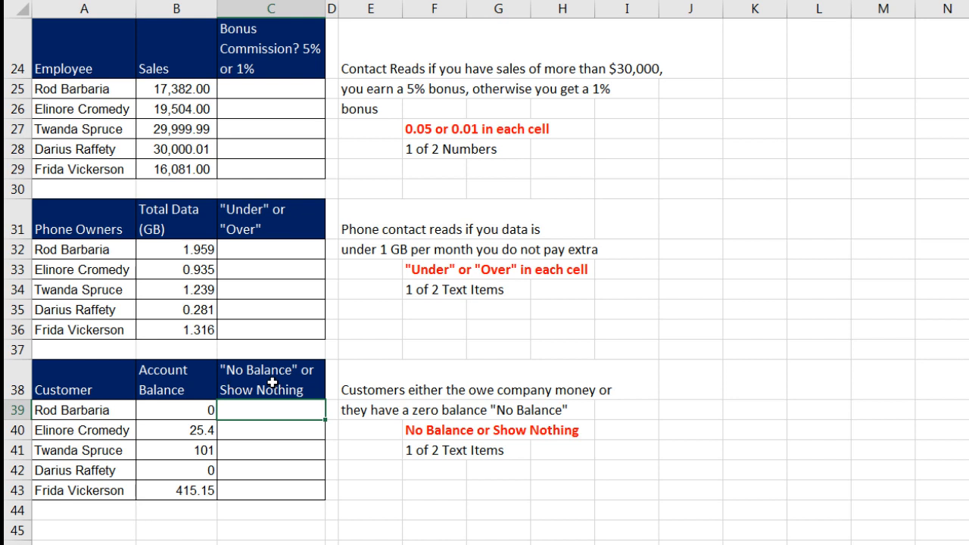
pyautogui.click(265, 431)
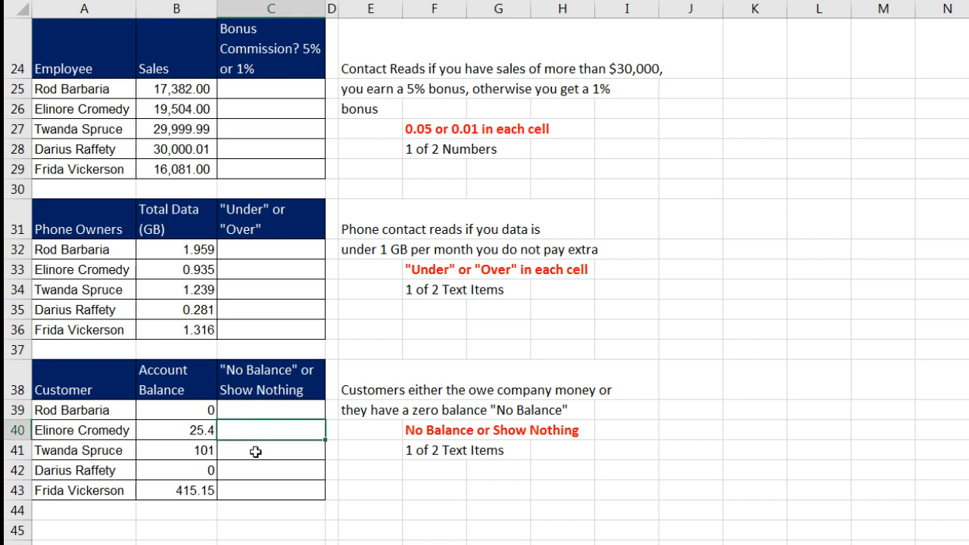
pyautogui.click(256, 452)
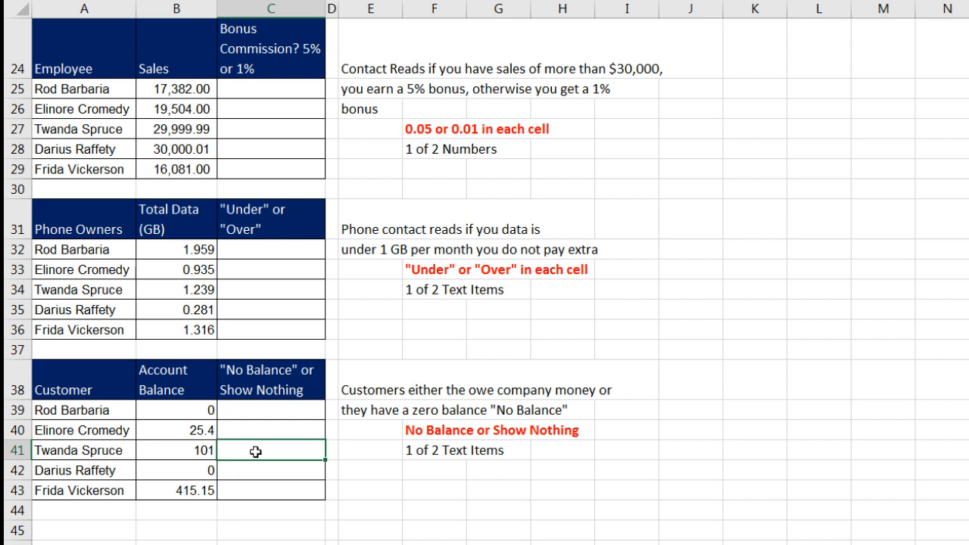
pyautogui.click(271, 431)
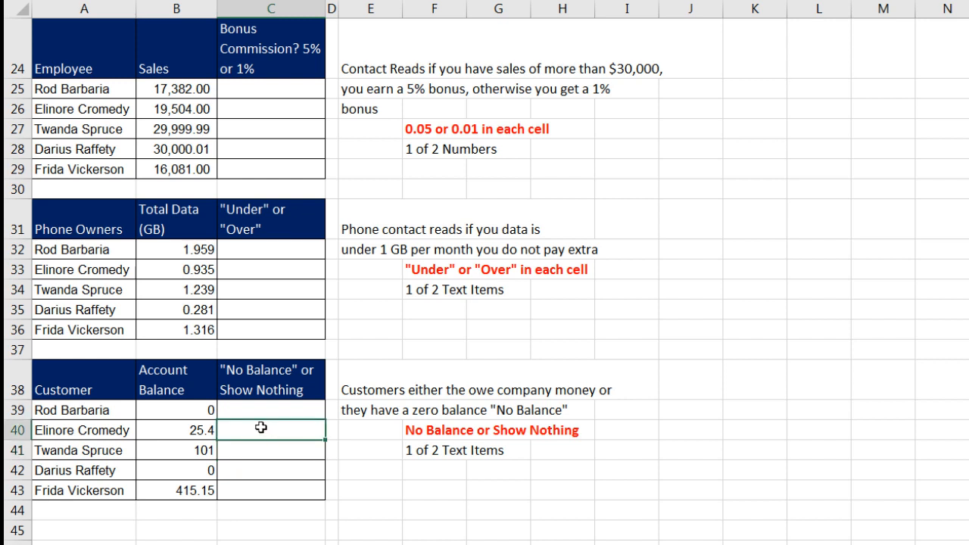
pyautogui.click(261, 450)
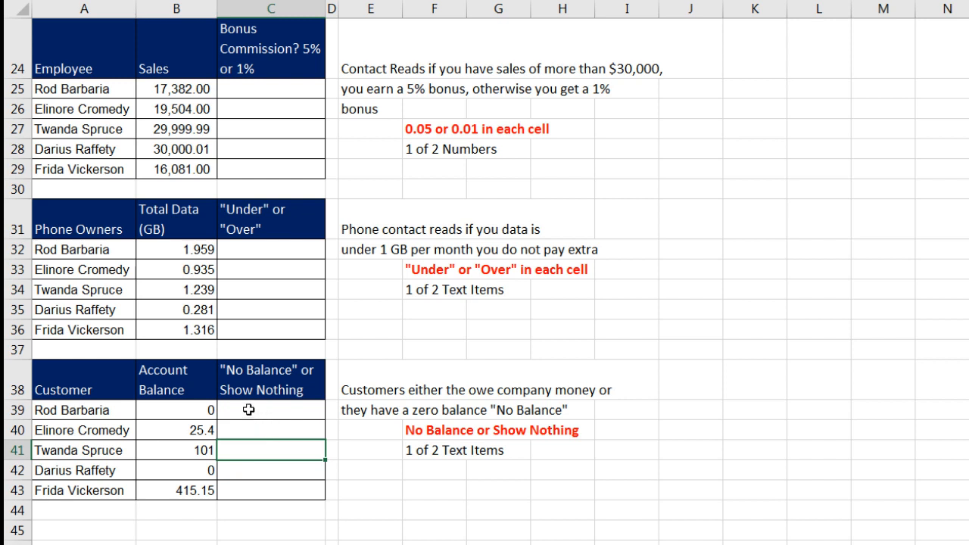
pyautogui.click(249, 409)
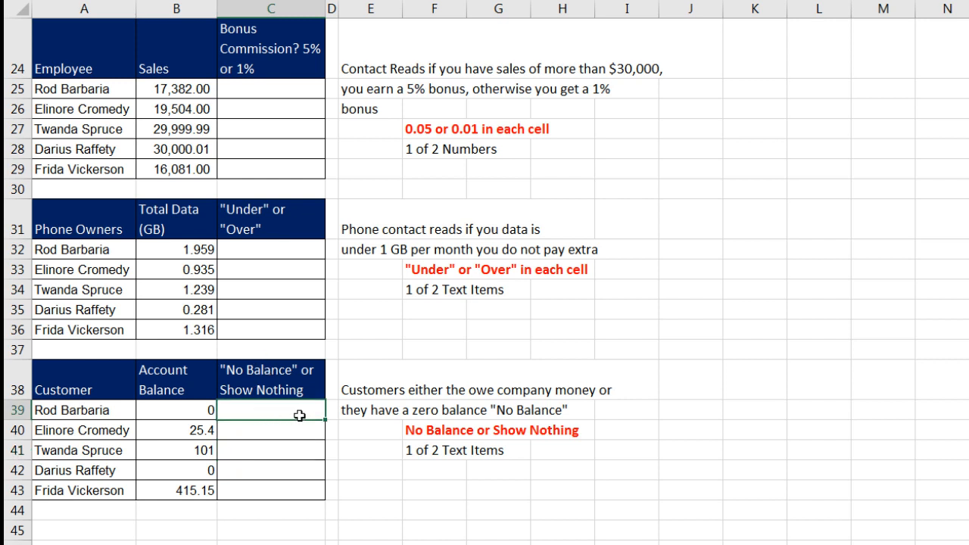
pyautogui.click(308, 471)
# Return to the first bonus table, select its cell C5, and open the Comparative Operators and Words worksheet.
pyautogui.scroll(8, 317, 508)
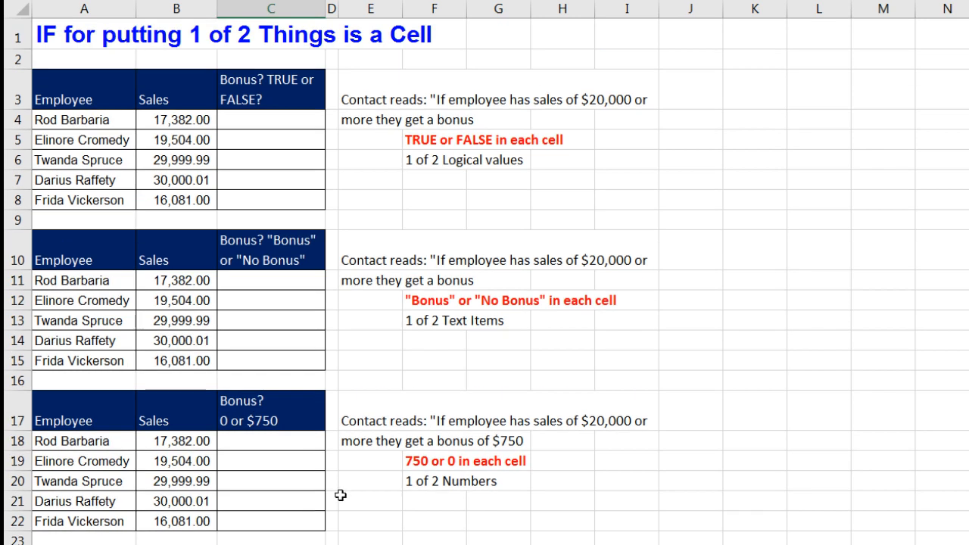
pyautogui.click(290, 140)
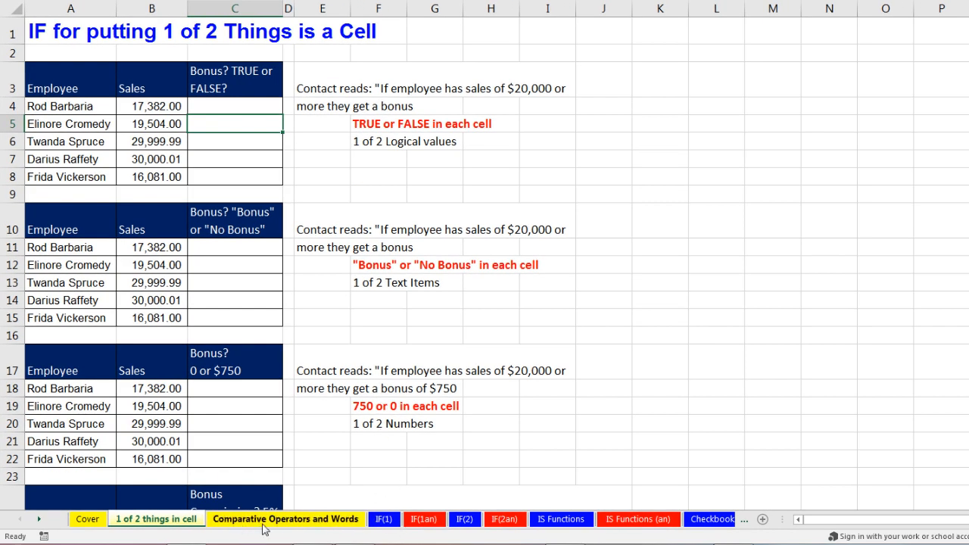
pyautogui.click(301, 519)
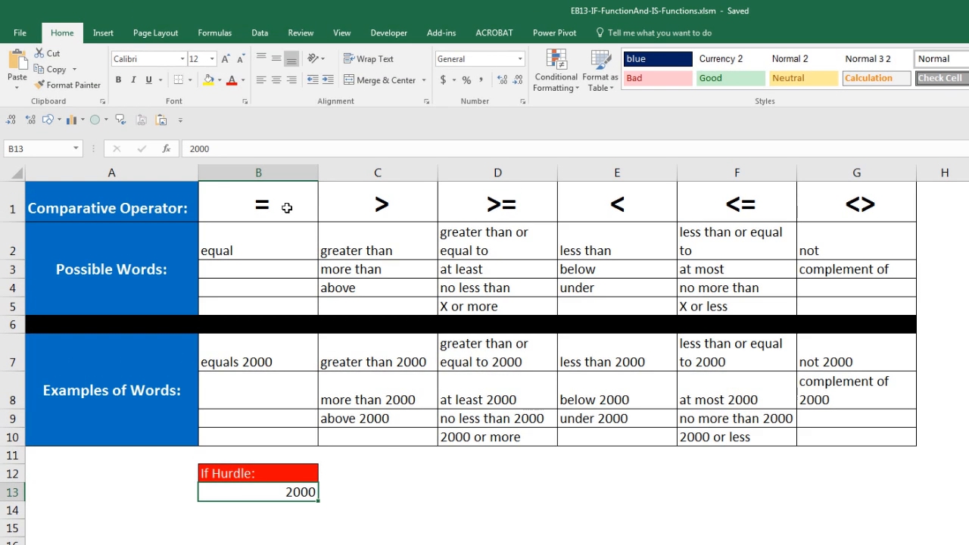
# Examine the comparative operators =, >, >=, <, <= and <> in row 1 with their possible words, returning to >=.
pyautogui.click(284, 205)
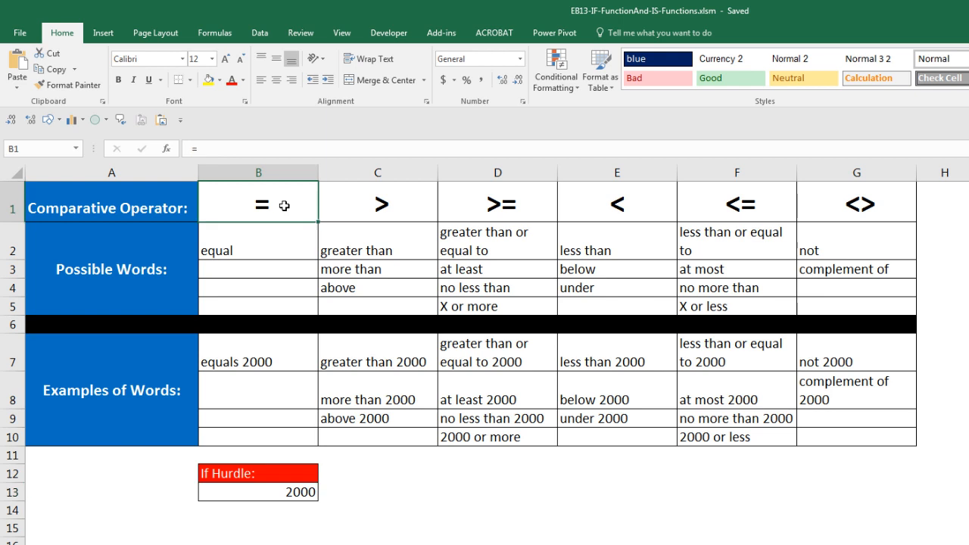
pyautogui.click(409, 203)
pyautogui.click(503, 212)
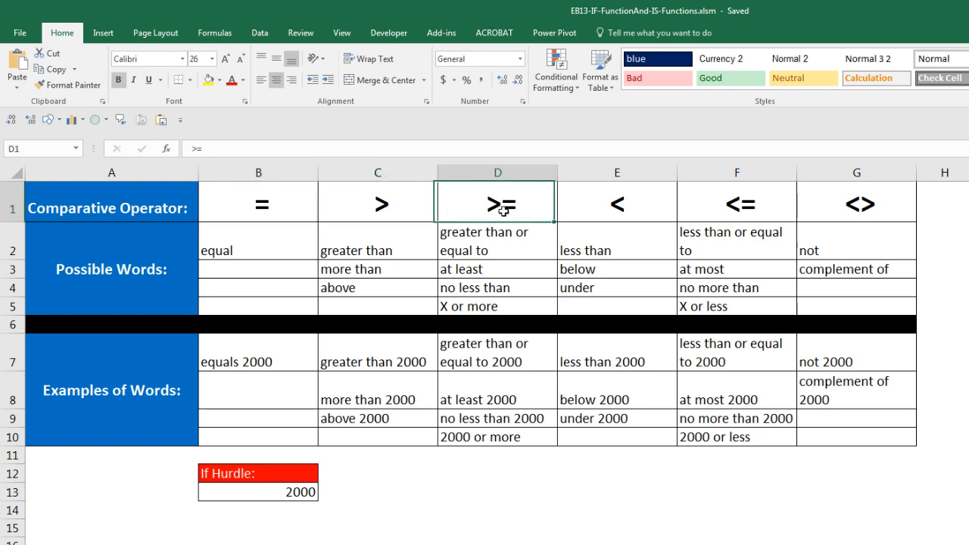
pyautogui.click(612, 208)
pyautogui.click(749, 203)
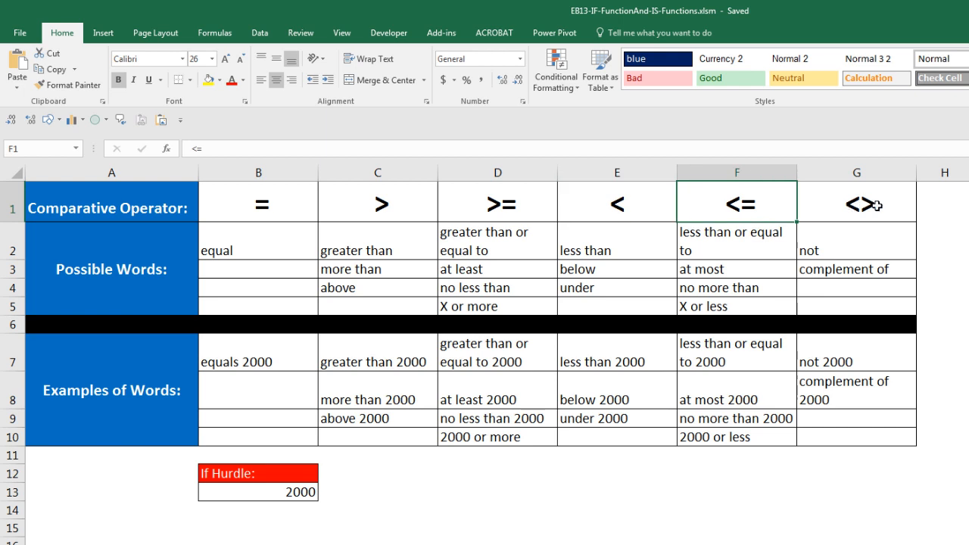
pyautogui.click(876, 205)
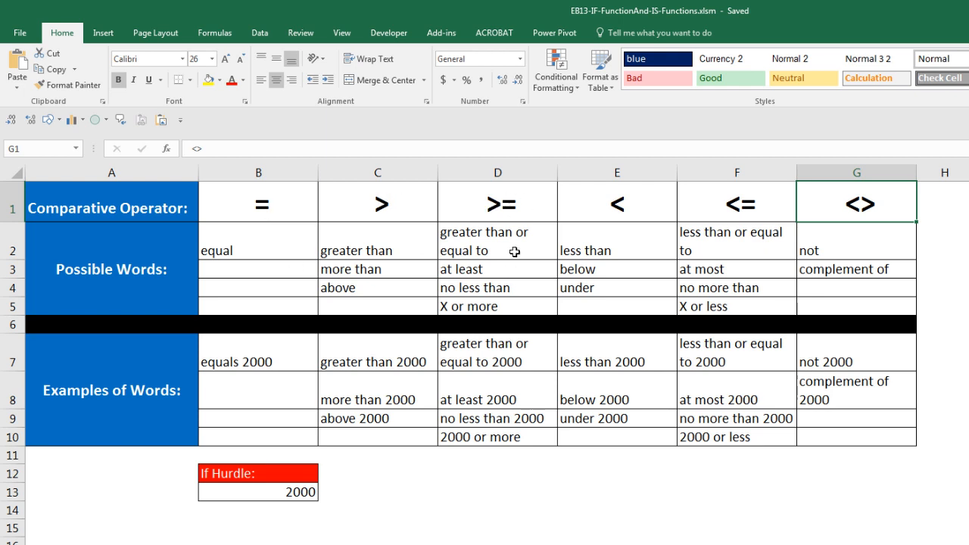
pyautogui.click(513, 210)
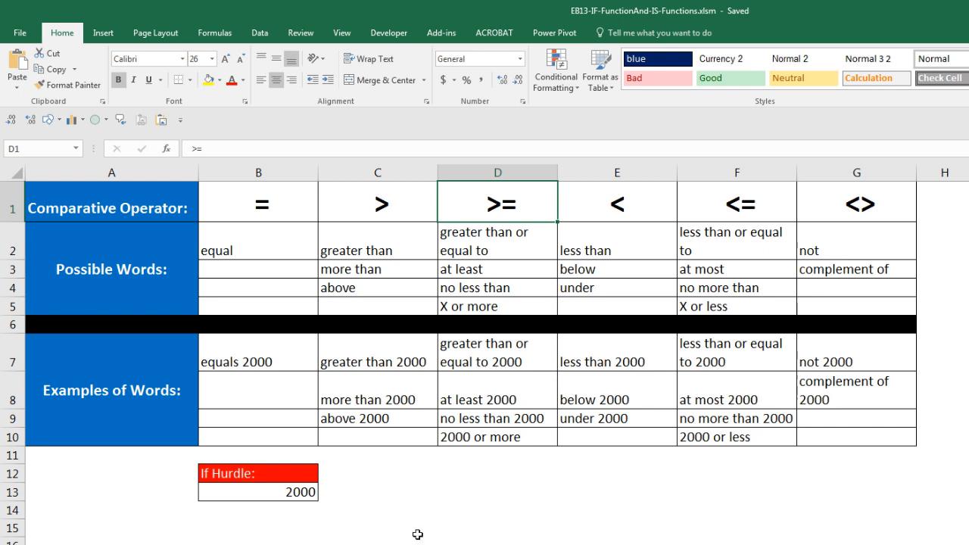
pyautogui.click(492, 477)
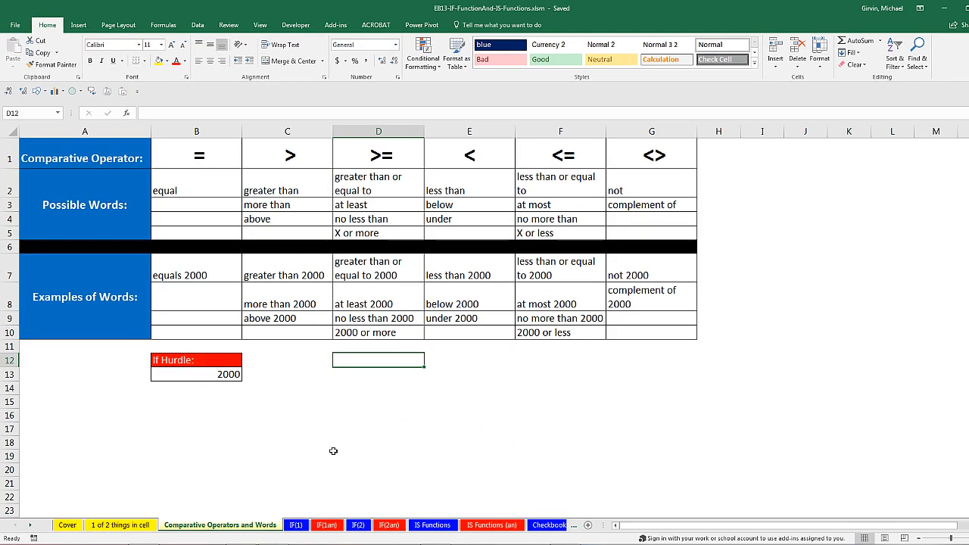
# Open the IF(1) worksheet and check the Bonus Amount and Bonus Hurdle inputs in C10 and C11.
pyautogui.click(296, 525)
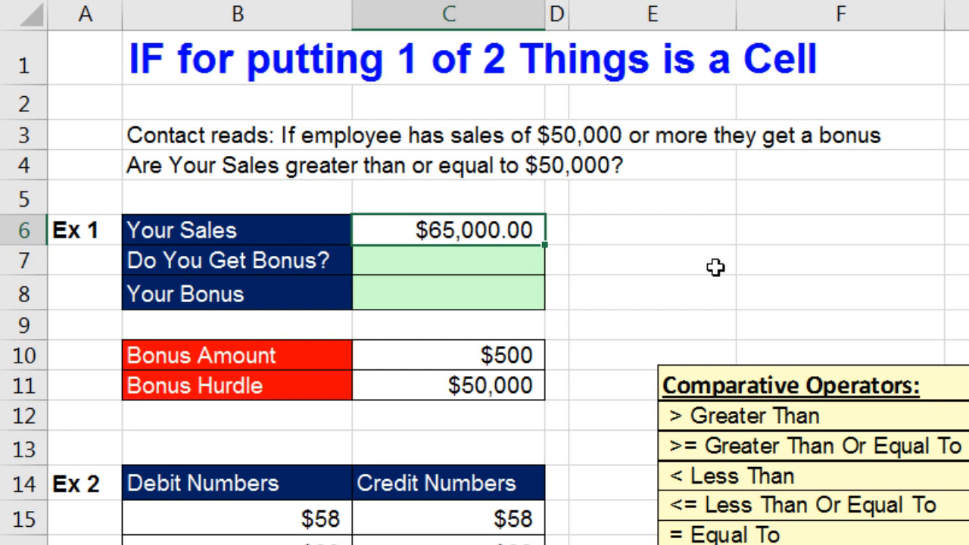
pyautogui.click(499, 347)
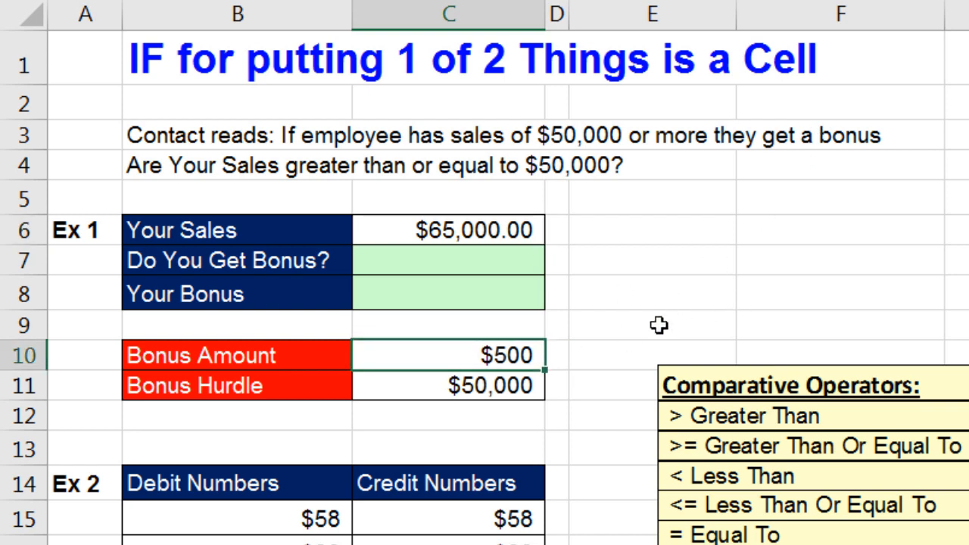
pyautogui.click(506, 392)
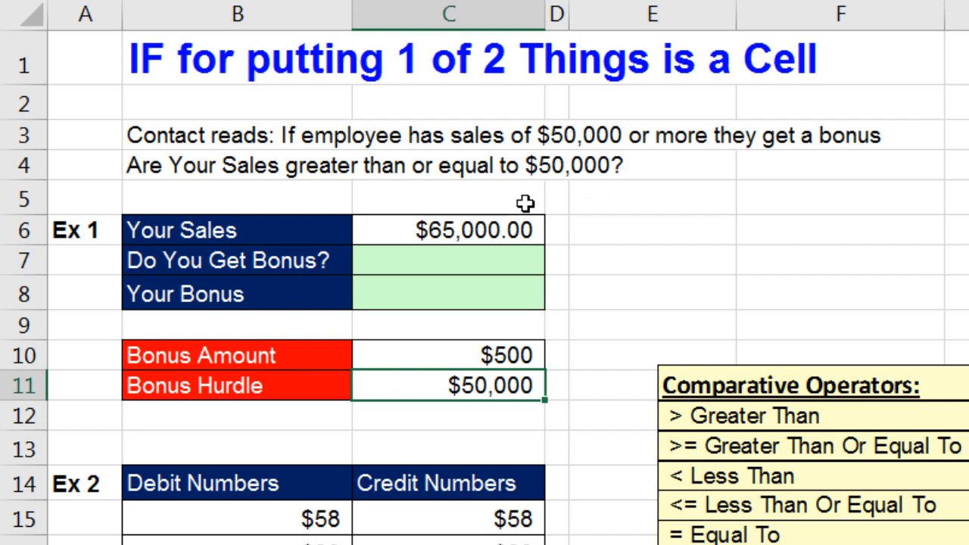
# Enter the logical formula =C6>=C11 in C7 to test whether the sales meet the bonus hurdle.
pyautogui.click(440, 261)
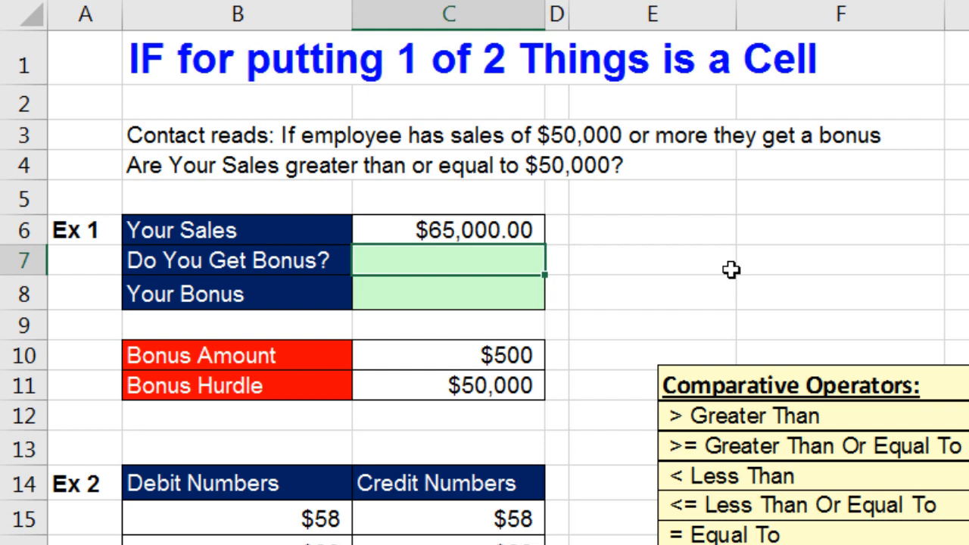
pyautogui.write('=')
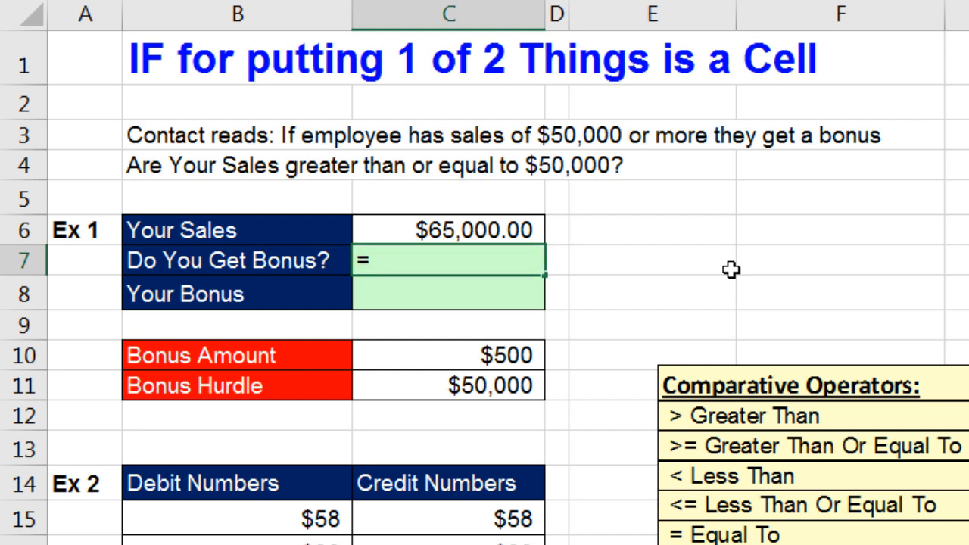
pyautogui.click(477, 233)
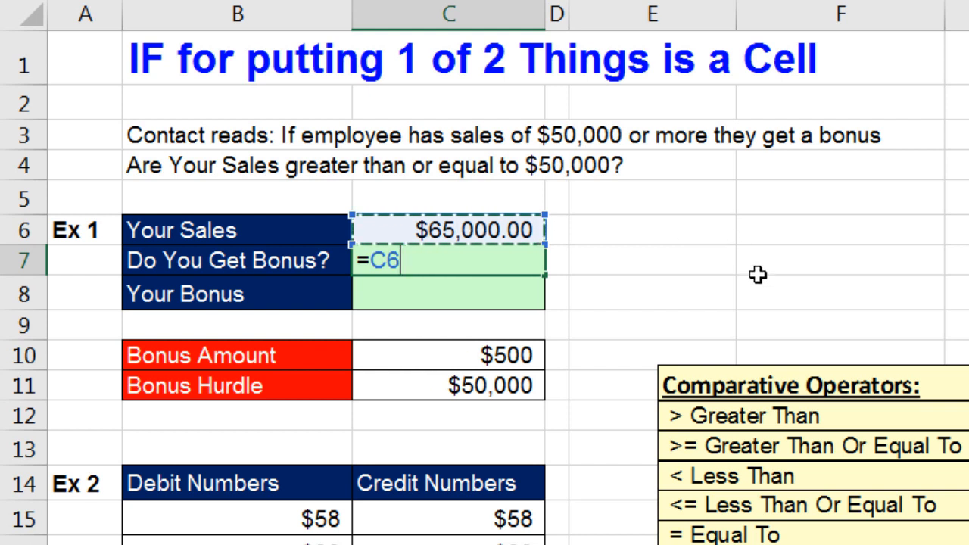
pyautogui.write('>')
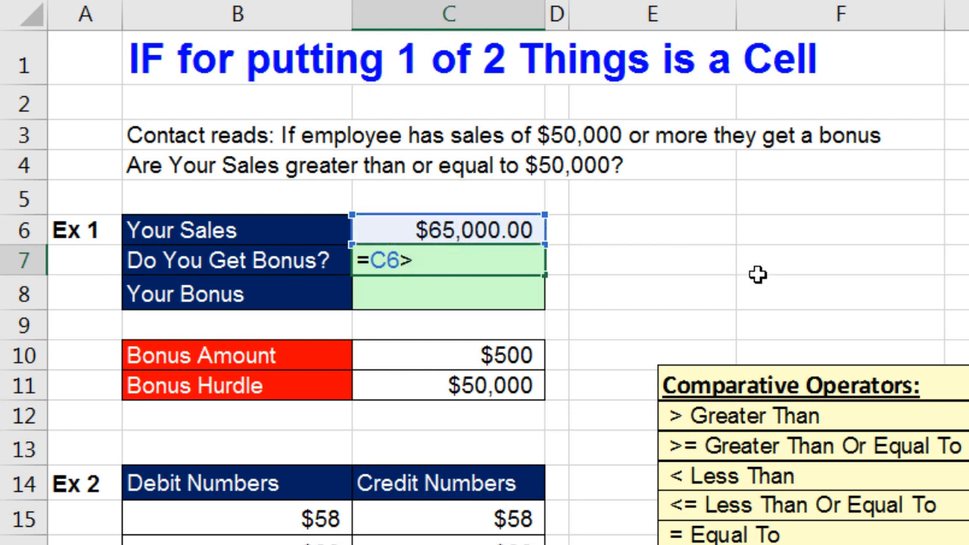
pyautogui.write('=')
pyautogui.click(417, 381)
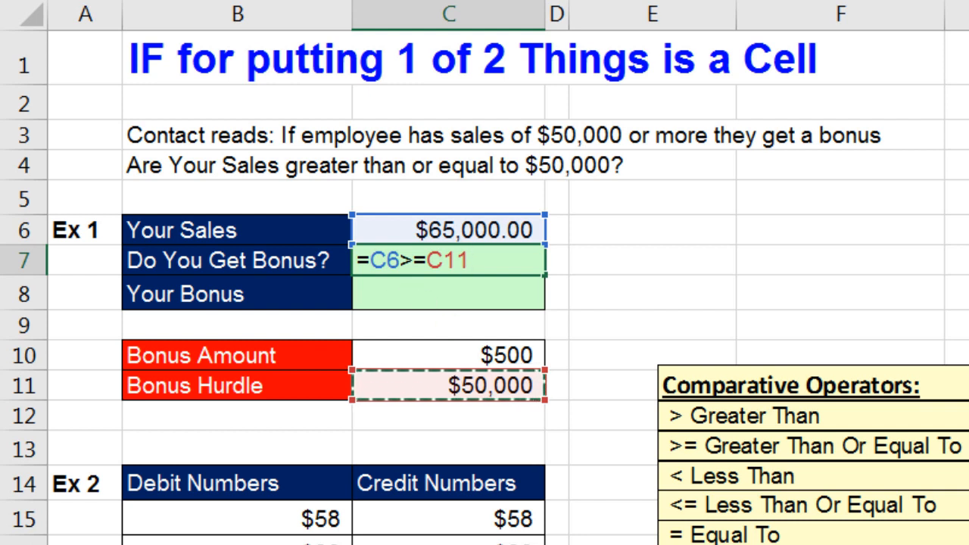
pyautogui.press('Return')
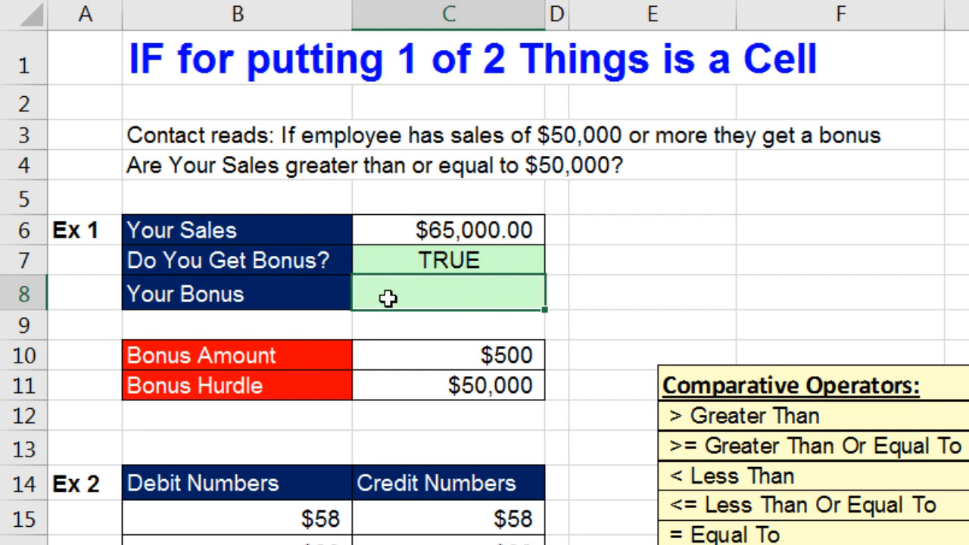
# Start an IF formula in the Your Bonus cell C8 with C6>=C11 as its logical test, and check that argument.
pyautogui.write('=i')
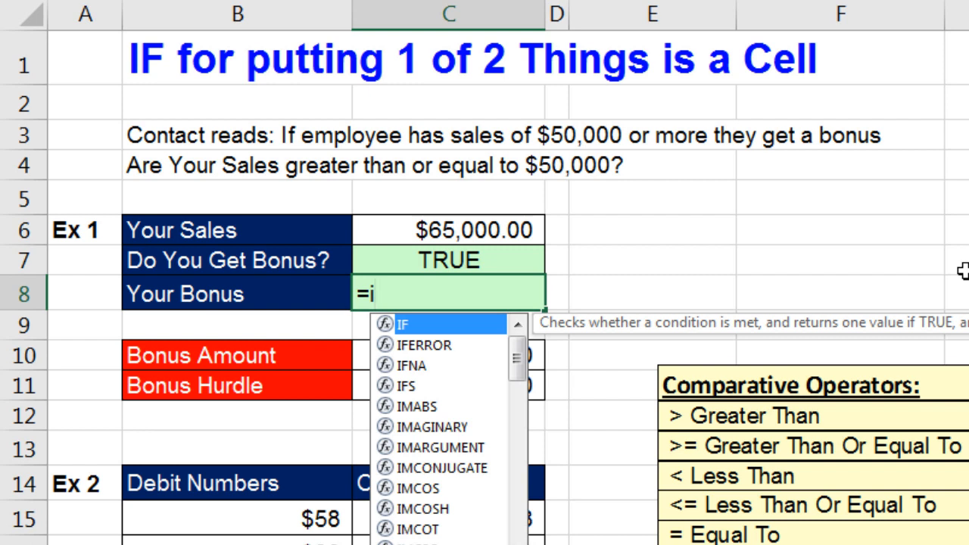
pyautogui.press('Tab')
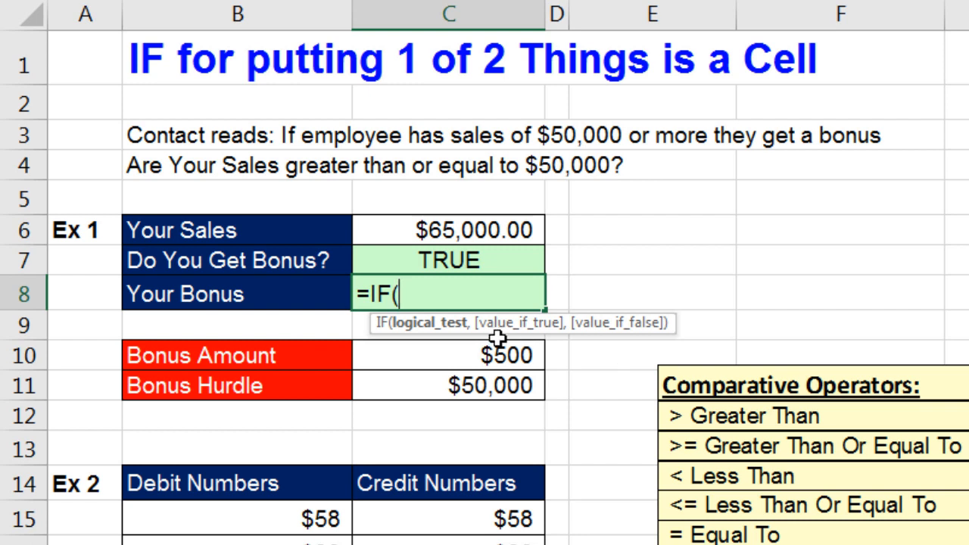
pyautogui.click(450, 229)
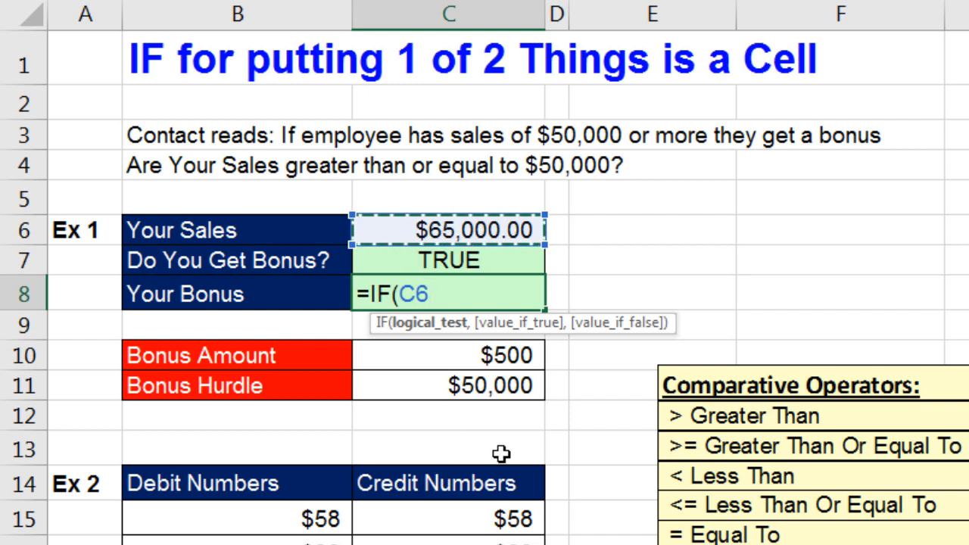
pyautogui.write('>=')
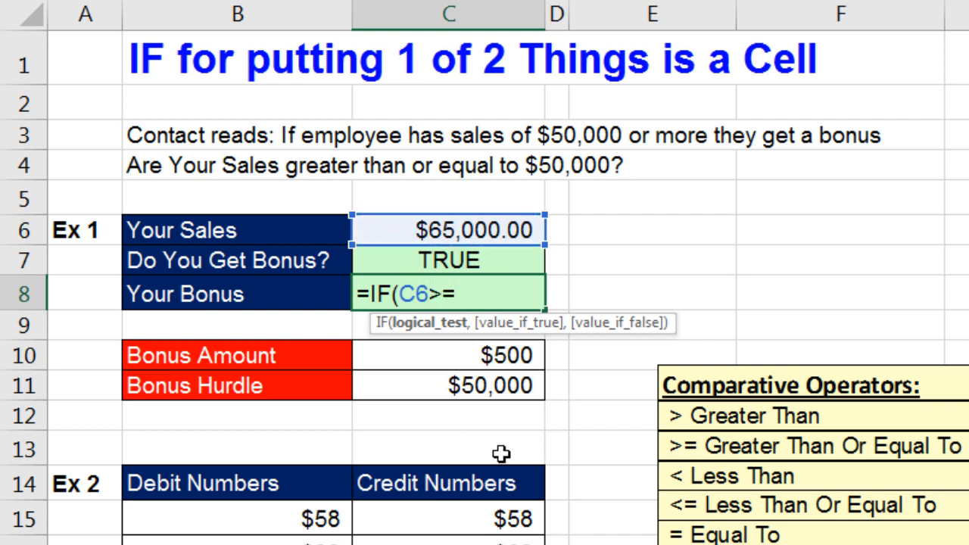
pyautogui.click(437, 385)
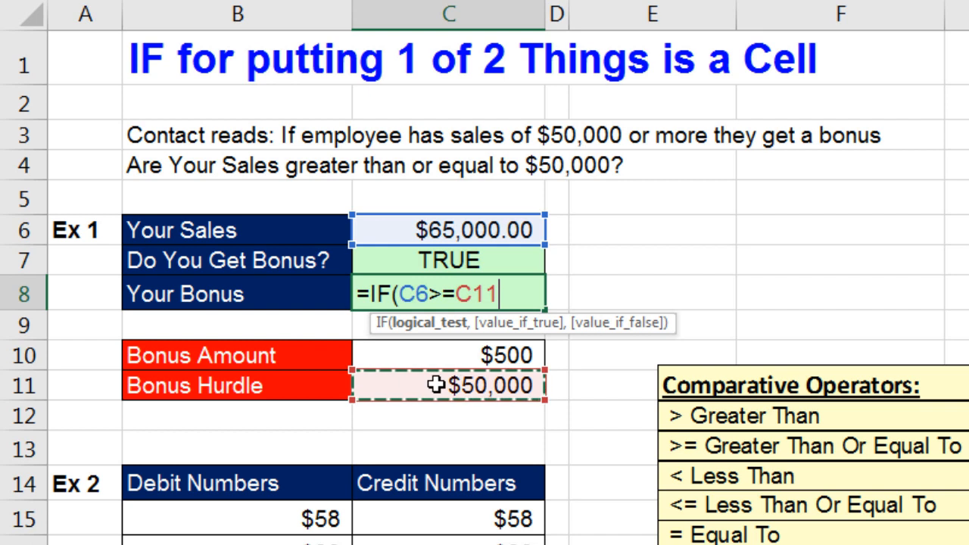
pyautogui.click(455, 327)
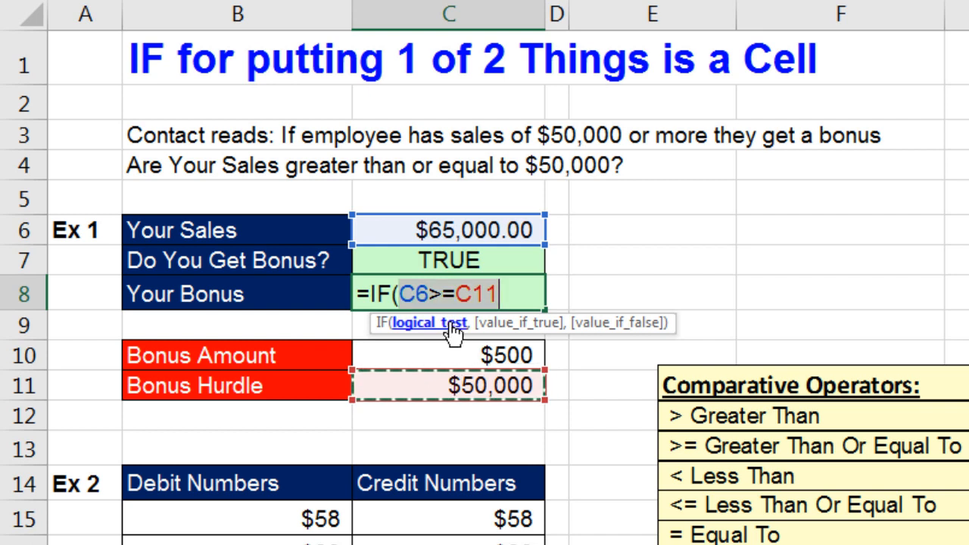
pyautogui.click(517, 292)
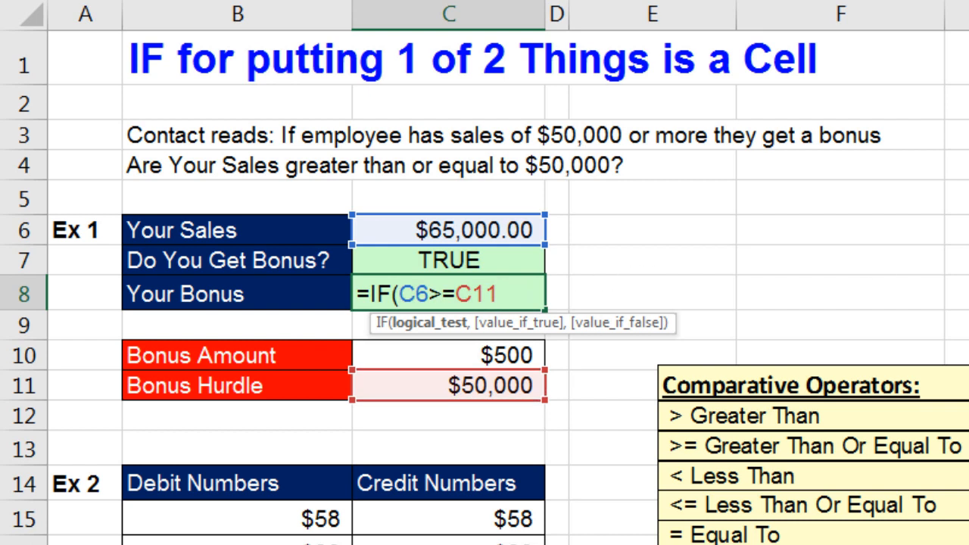
# Complete the IF formula in C8 with C10 as the value if true and 0 as the value if false.
pyautogui.write(',')
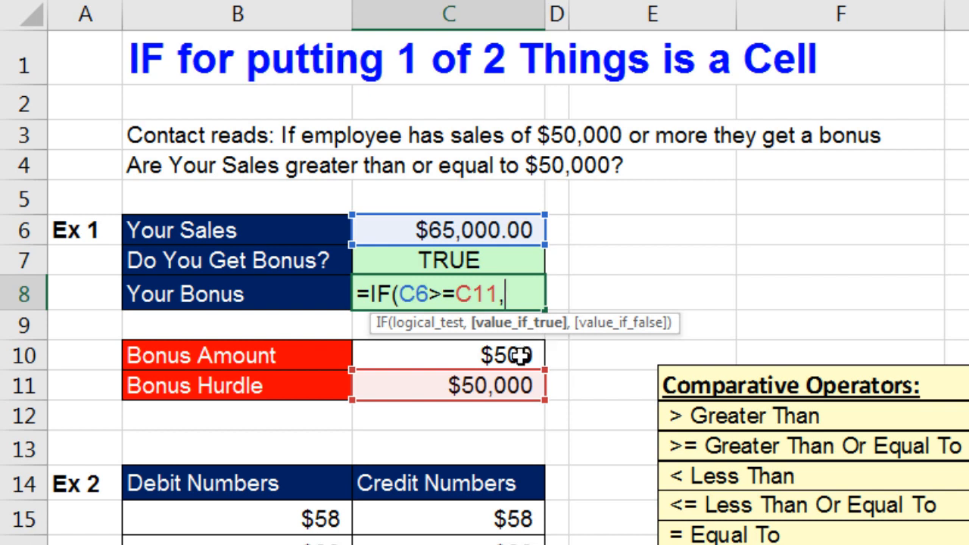
pyautogui.click(494, 356)
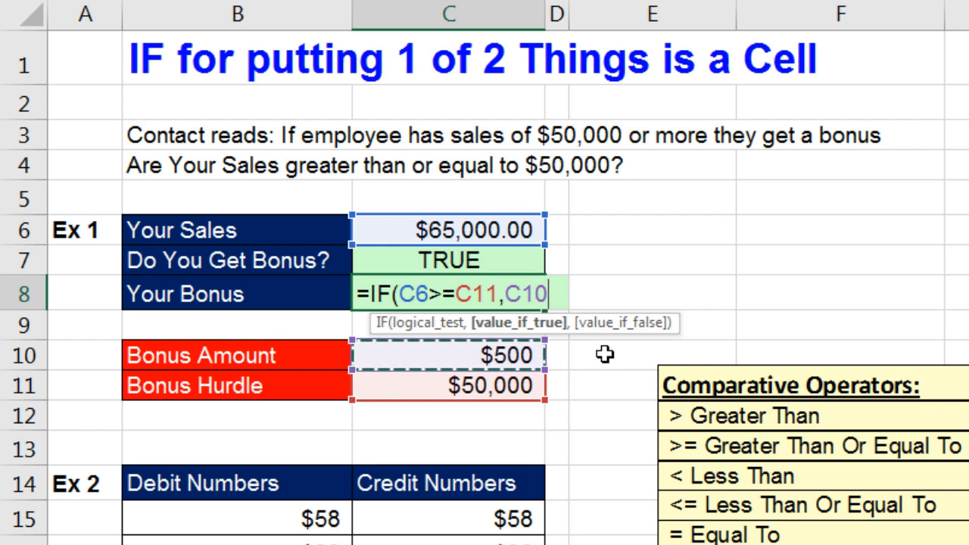
pyautogui.write(',')
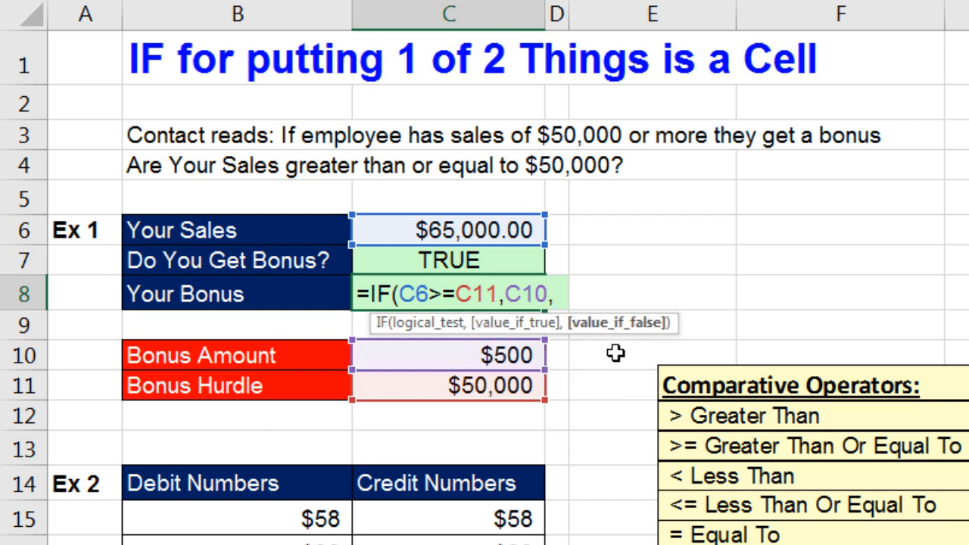
pyautogui.click(433, 324)
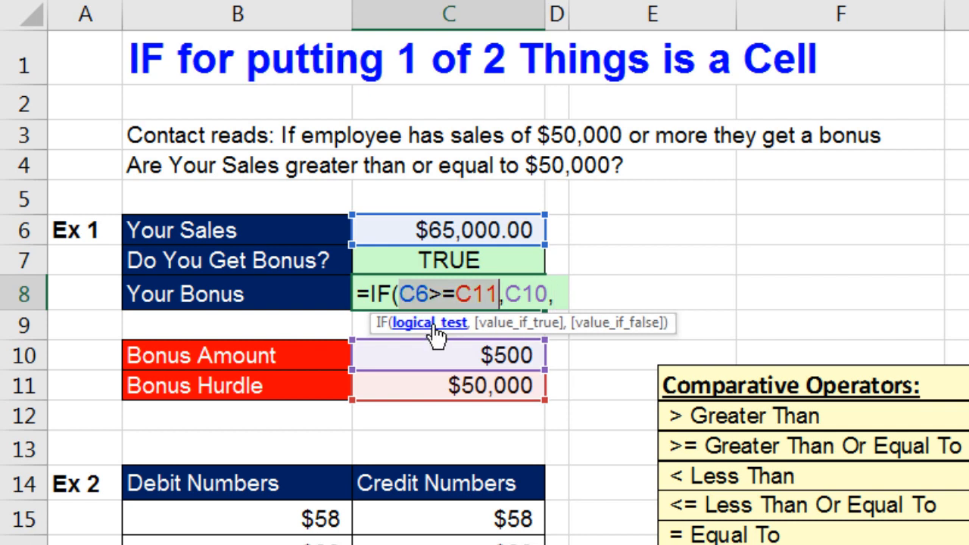
pyautogui.click(617, 325)
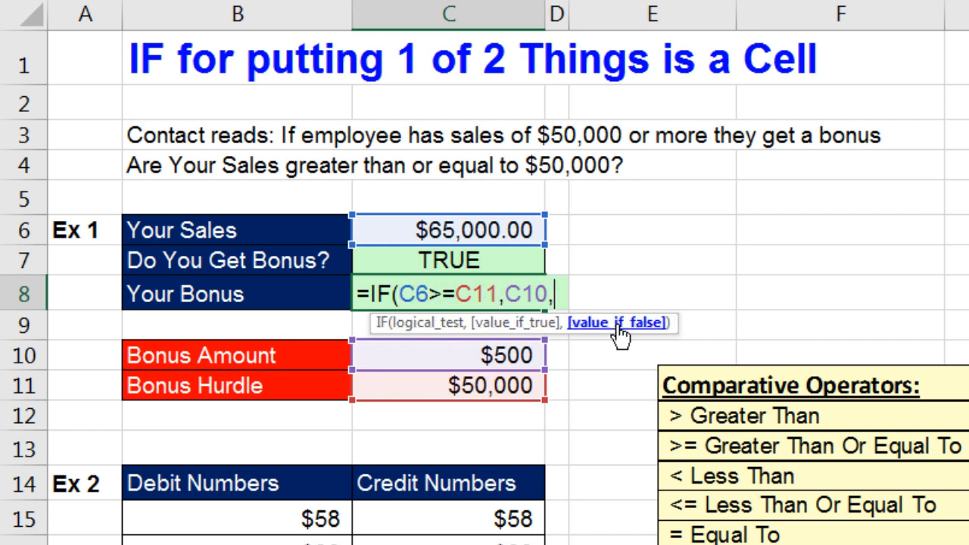
pyautogui.write('0')
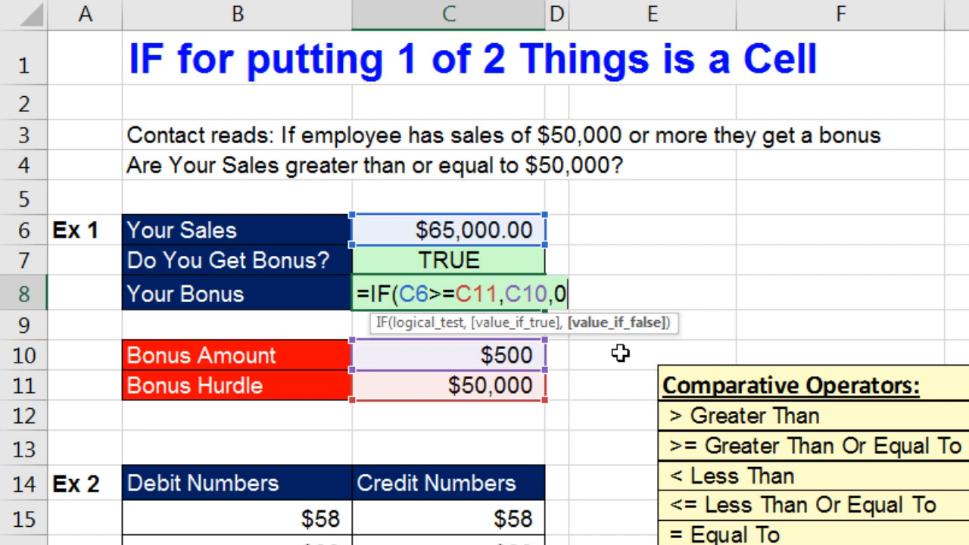
pyautogui.write(')')
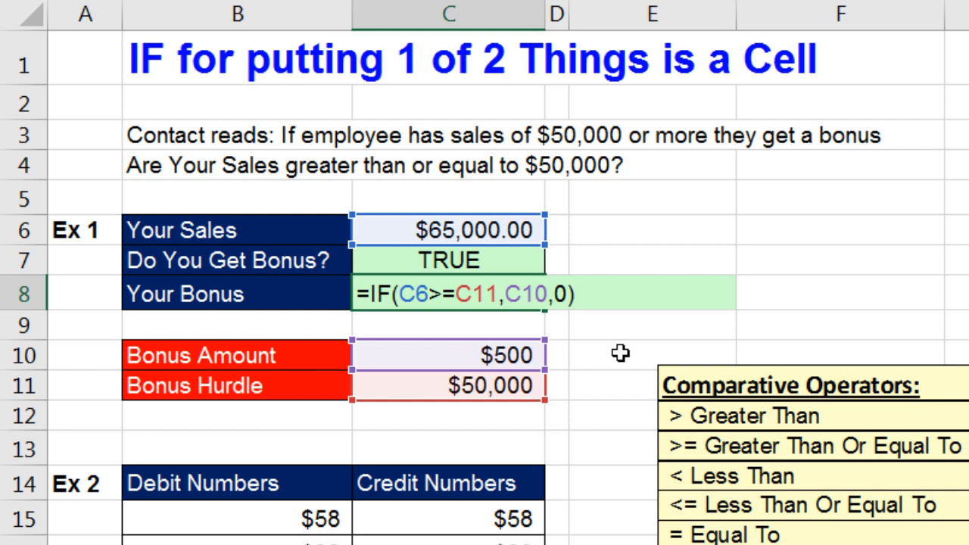
pyautogui.hotkey('ctrl', 'Return')
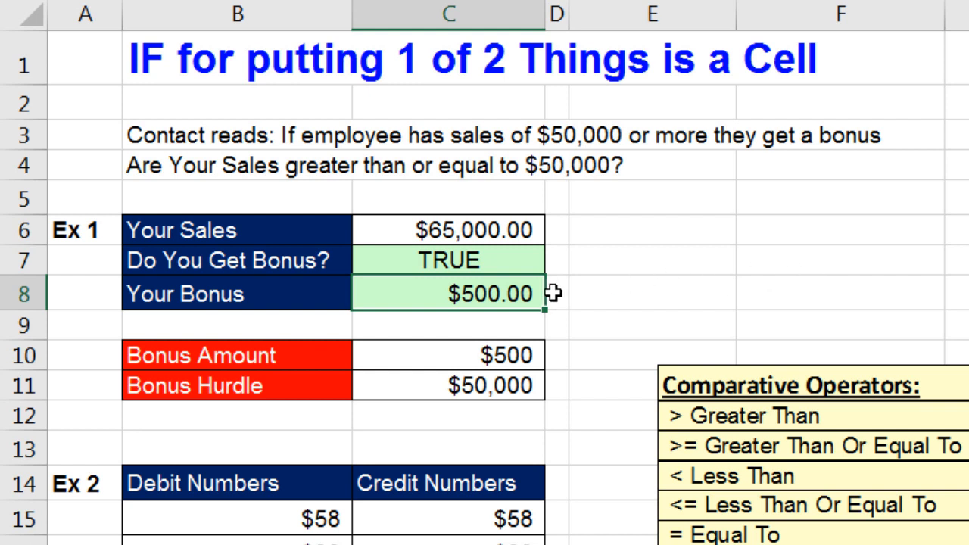
# Review the logical test C6>=C11 in the Do You Get Bonus? cell C7, keeping the formula as it is.
pyautogui.click(471, 273)
pyautogui.press('F2')
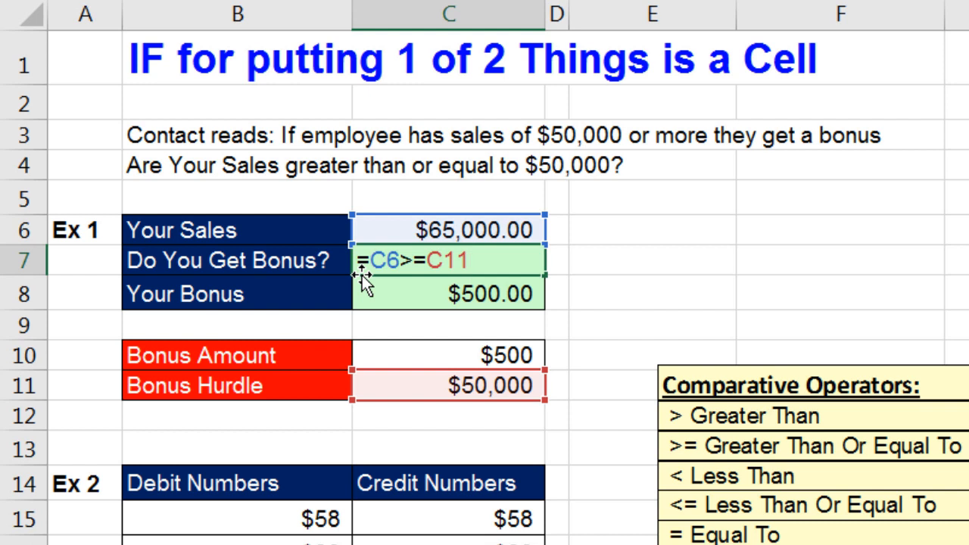
pyautogui.moveTo(371, 262); pyautogui.dragTo(480, 261)
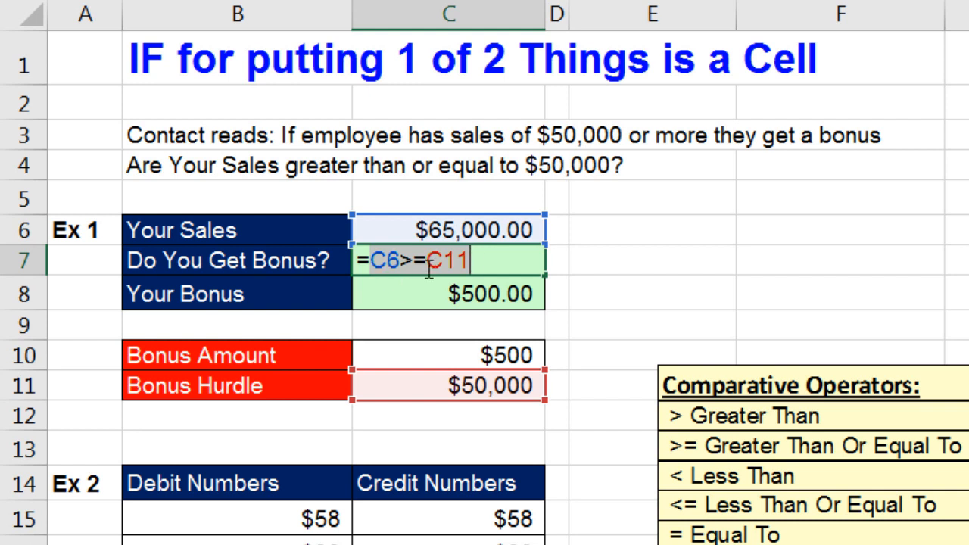
pyautogui.hotkey('ctrl', 'Return')
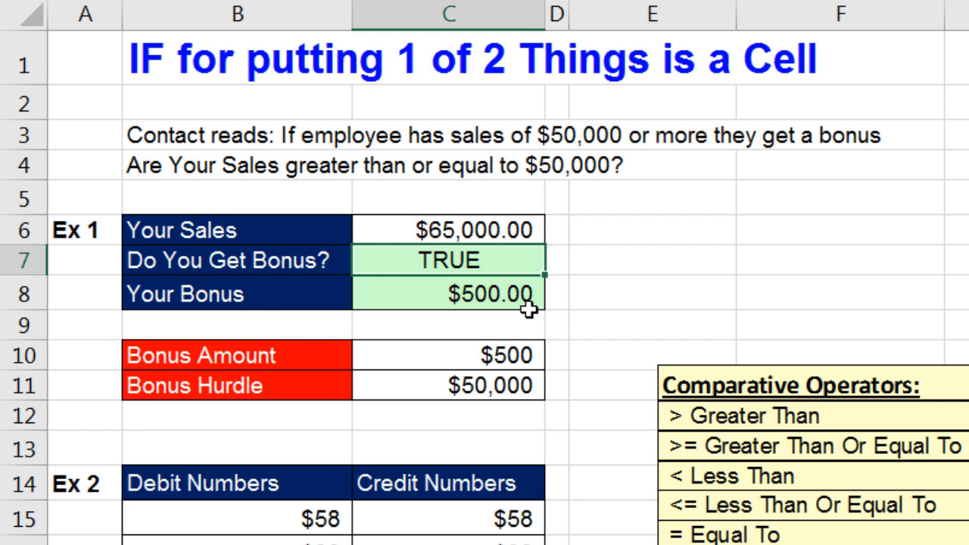
# Test the bonus formulas with a lower sales amount by setting Your Sales in C6 to 49000.
pyautogui.click(512, 230)
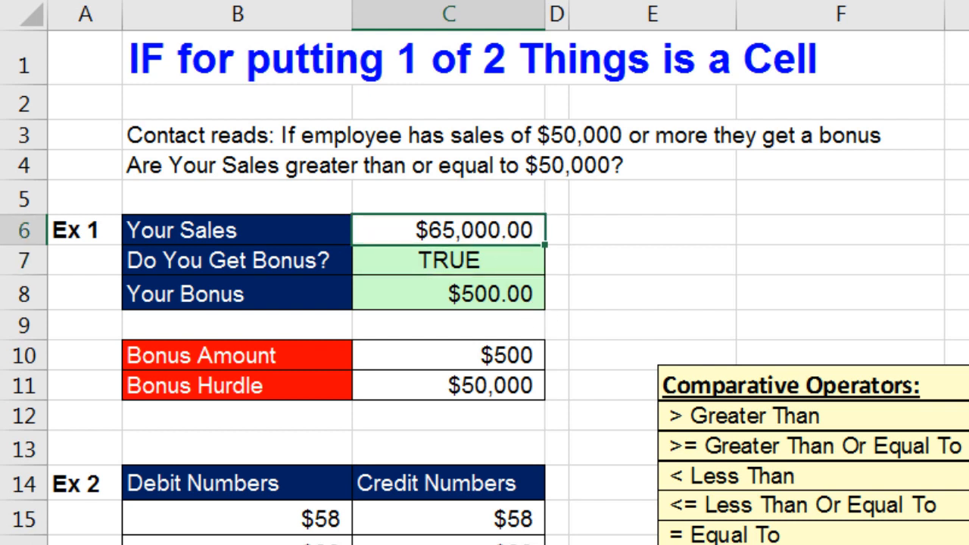
pyautogui.write('49000')
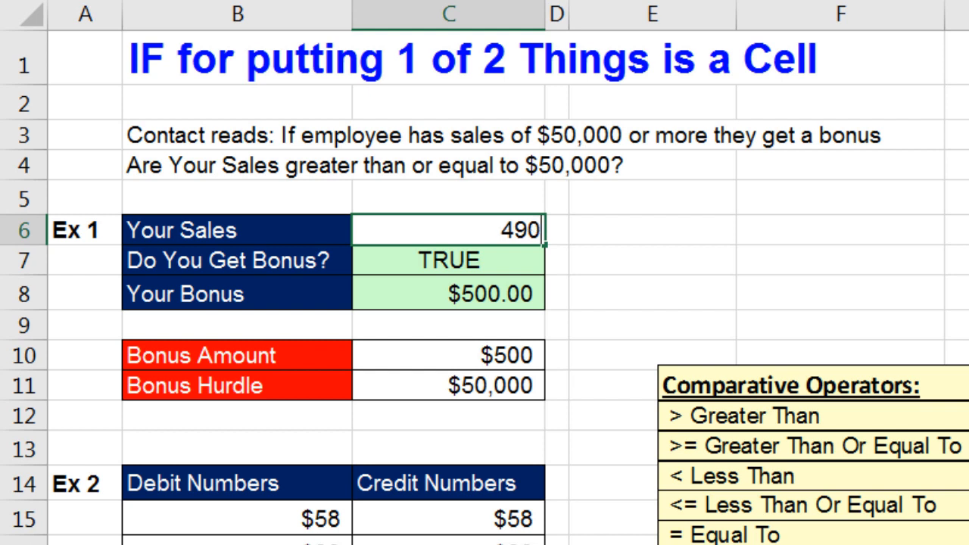
pyautogui.hotkey('ctrl', 'Return')
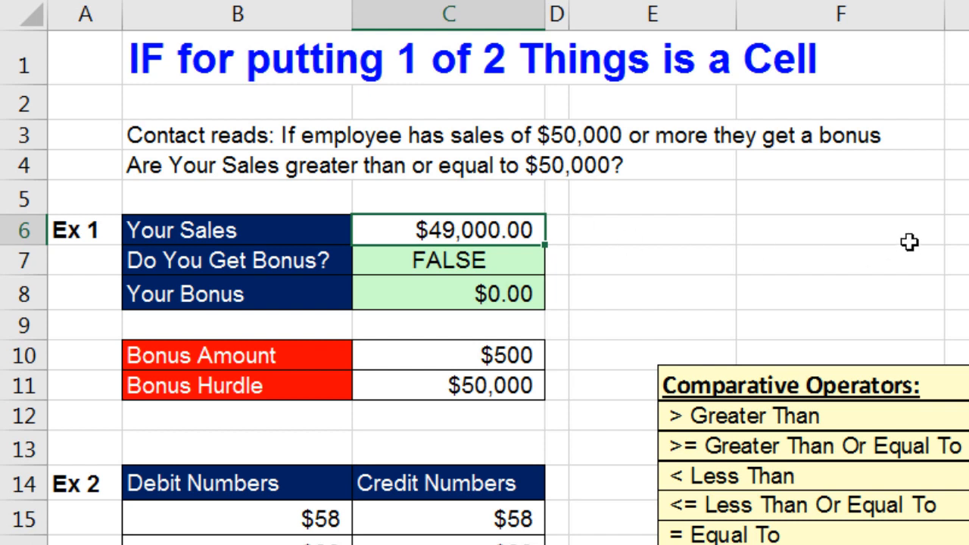
# Test the bonus hurdle boundary by setting Your Sales in C6 to 50000.
pyautogui.press('F2')
pyautogui.press('BackSpace')
pyautogui.press('BackSpace')
pyautogui.press('BackSpace')
pyautogui.press('BackSpace')
pyautogui.press('BackSpace')
pyautogui.write('50')
pyautogui.write('000')
pyautogui.hotkey('ctrl', 'Return')
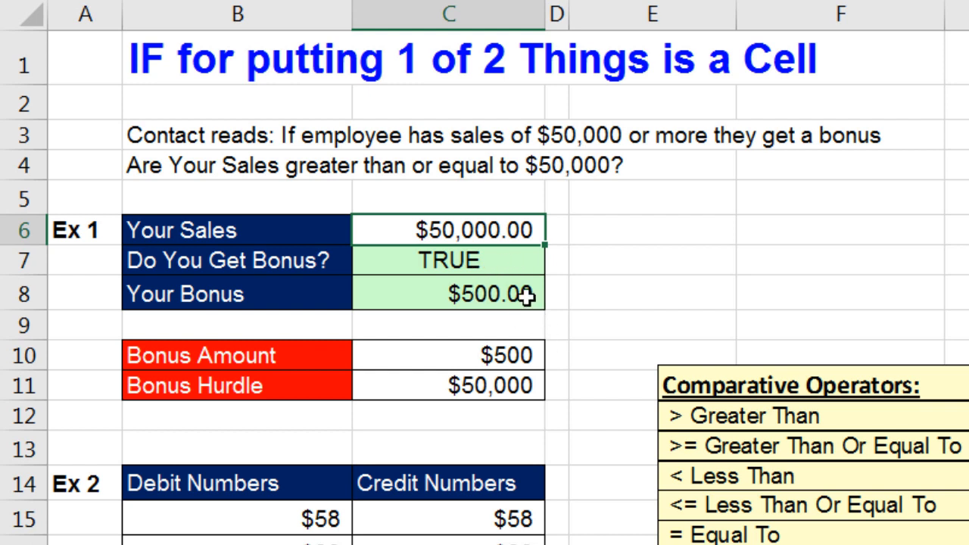
# Review the logical test, value if true and value if false arguments of the IF formula in C8, leaving the formula as is.
pyautogui.click(526, 296)
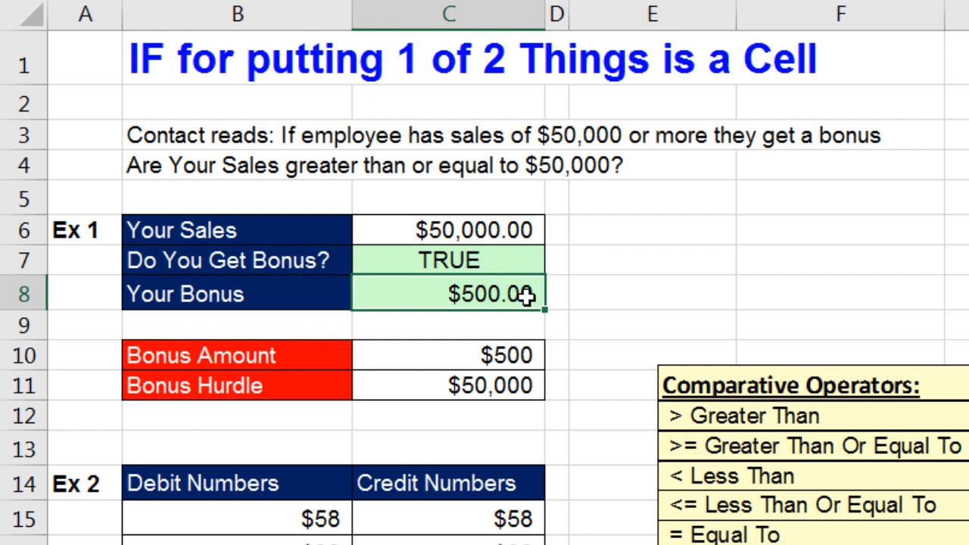
pyautogui.doubleClick(526, 296)
pyautogui.click(446, 294)
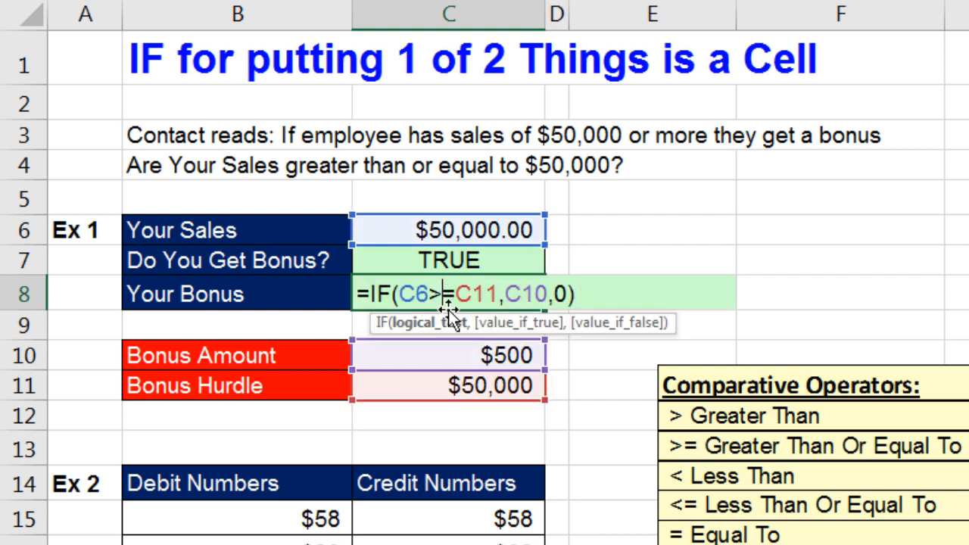
pyautogui.click(449, 326)
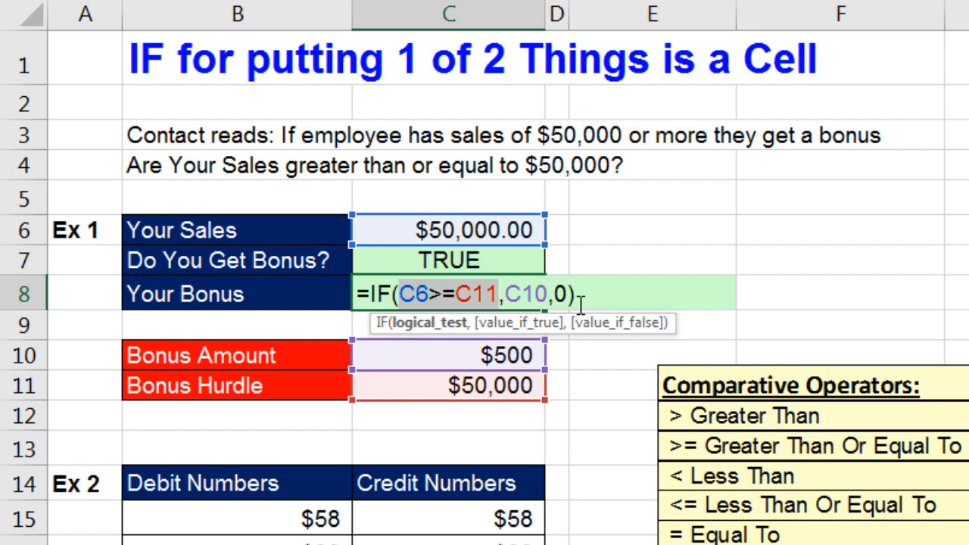
pyautogui.click(518, 325)
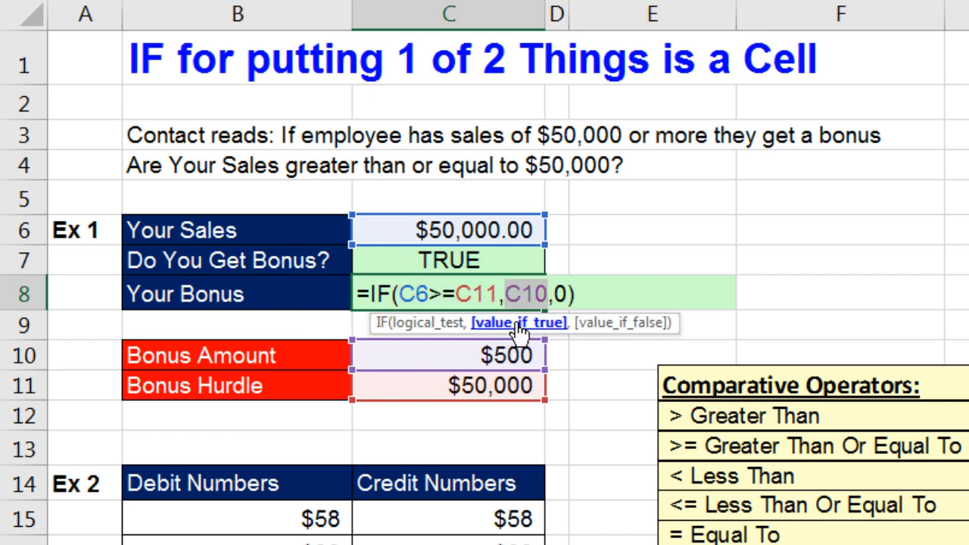
pyautogui.click(626, 322)
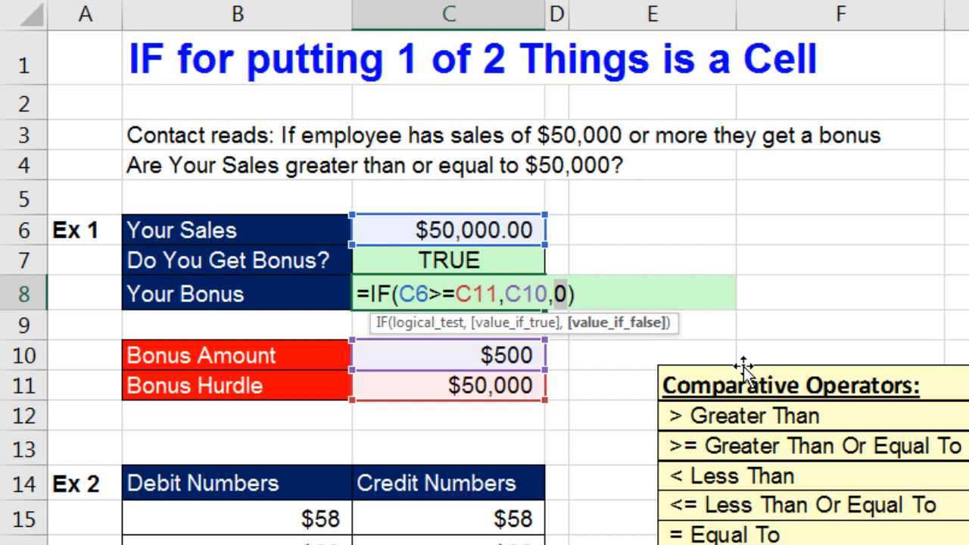
pyautogui.press('Return')
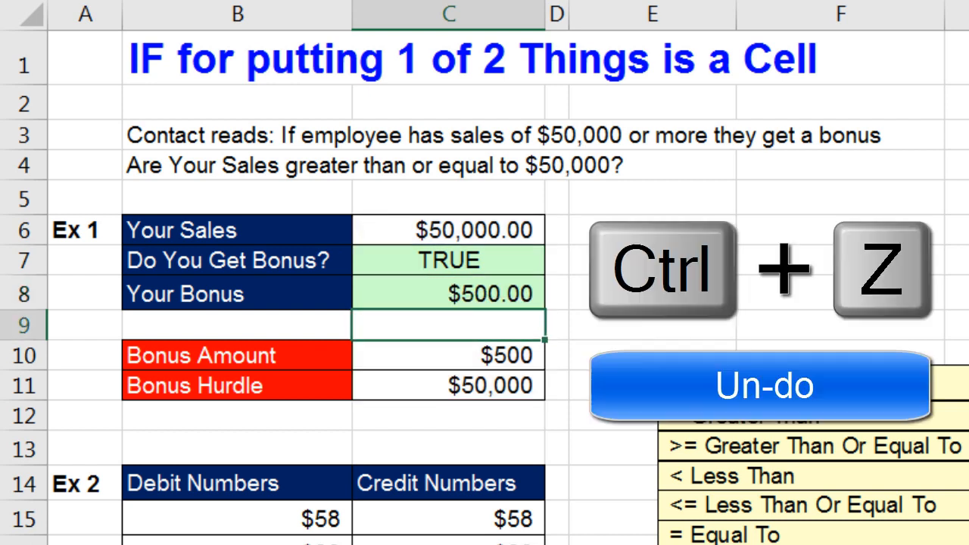
# Undo the test changes made to Your Sales in C6.
pyautogui.hotkey('ctrl', 'z')
pyautogui.hotkey('ctrl', 'z')
pyautogui.hotkey('ctrl', 'z')
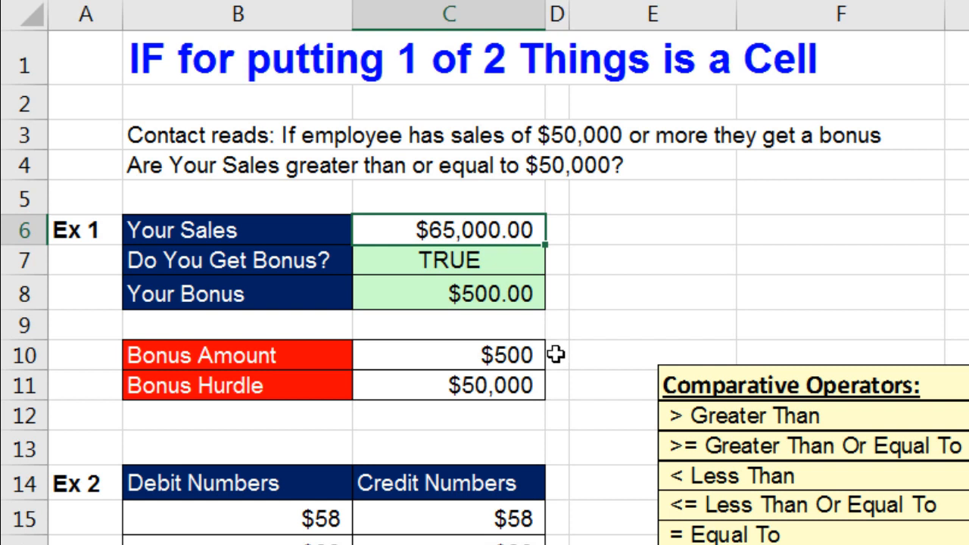
# Set the Bonus Amount in C10 to 650 and review the IF formula in the Your Bonus cell C8.
pyautogui.click(480, 357)
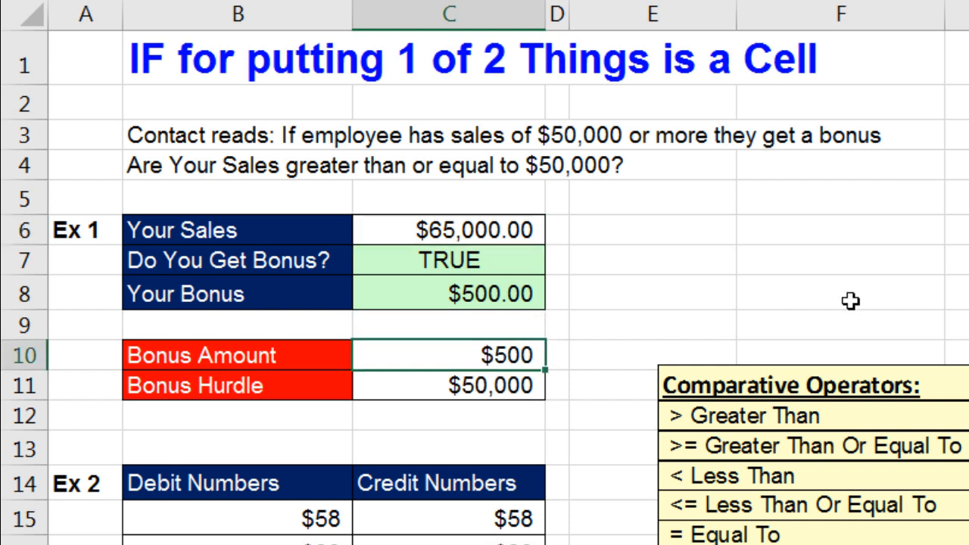
pyautogui.write('6')
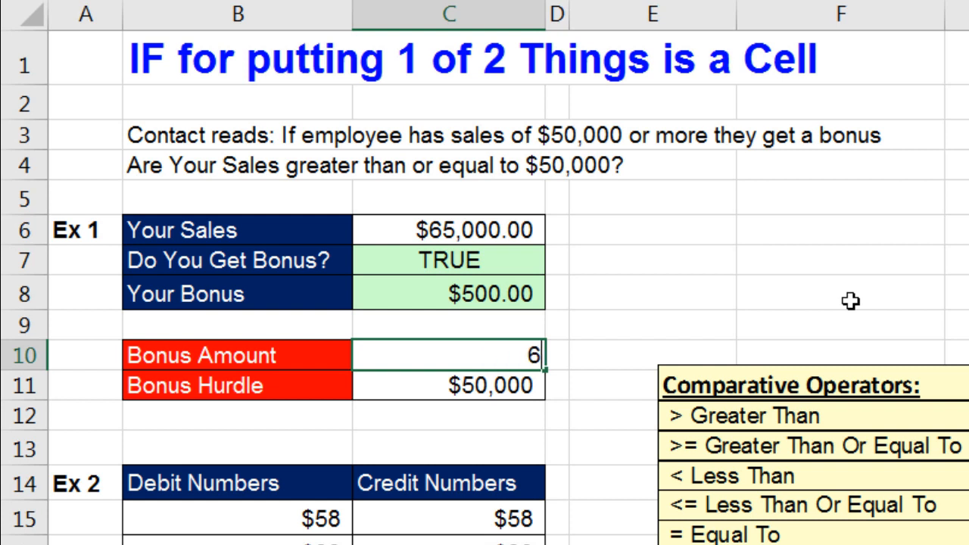
pyautogui.write('50')
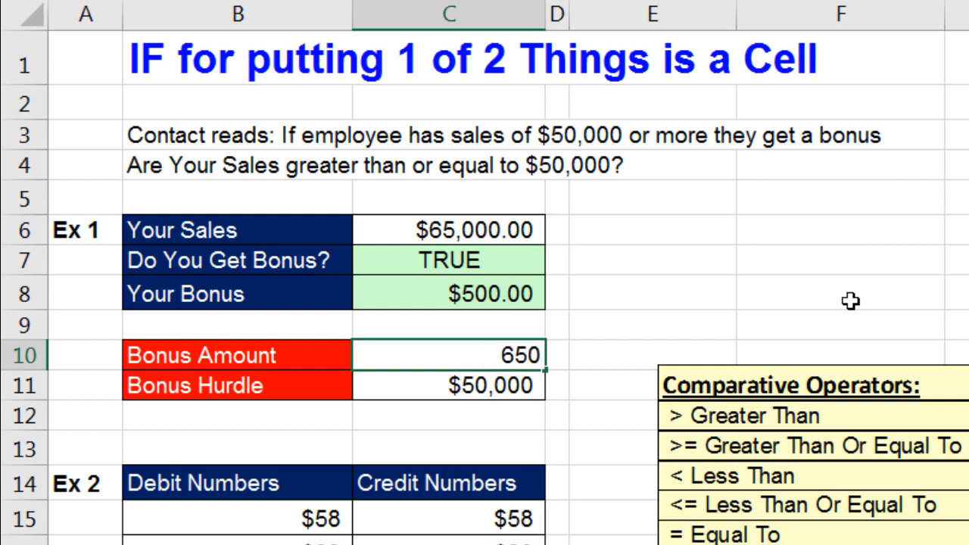
pyautogui.press('Return')
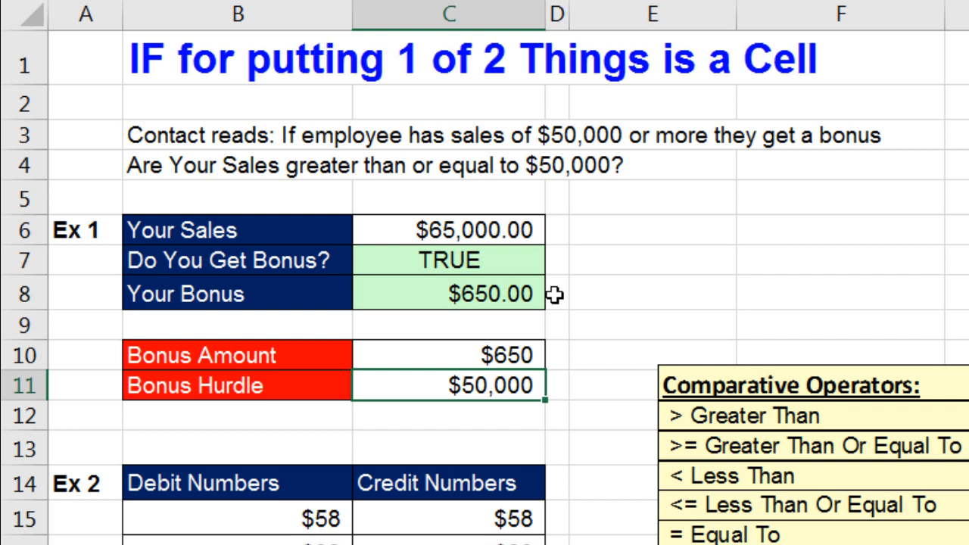
pyautogui.click(481, 293)
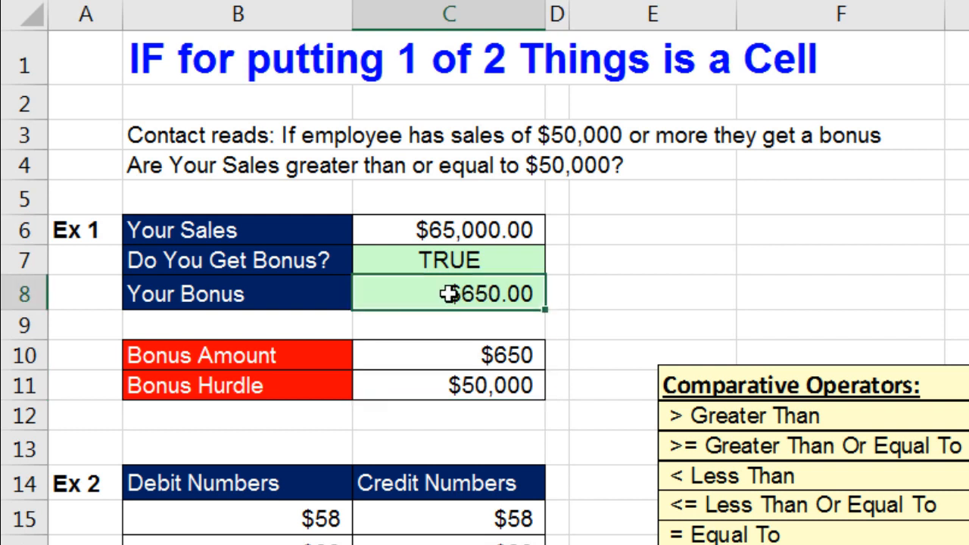
pyautogui.press('F2')
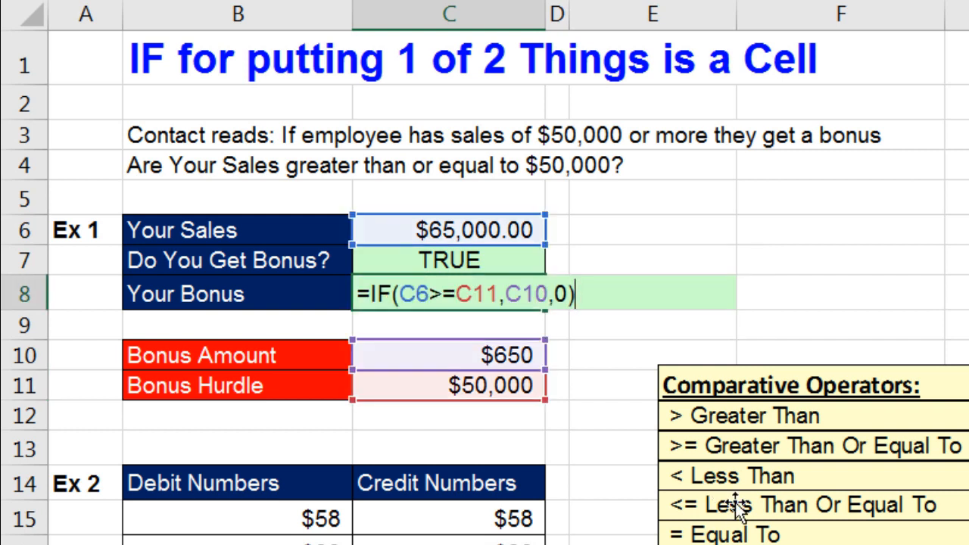
pyautogui.hotkey('ctrl', 'Return')
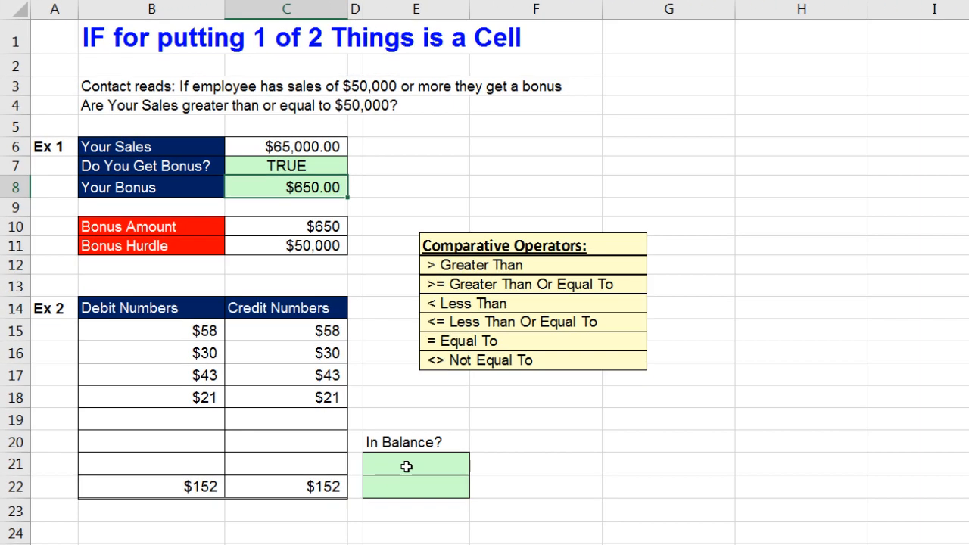
# Enter the logical formula =B22=C22 in E21 under In Balance? to compare the debit and credit totals.
pyautogui.click(406, 466)
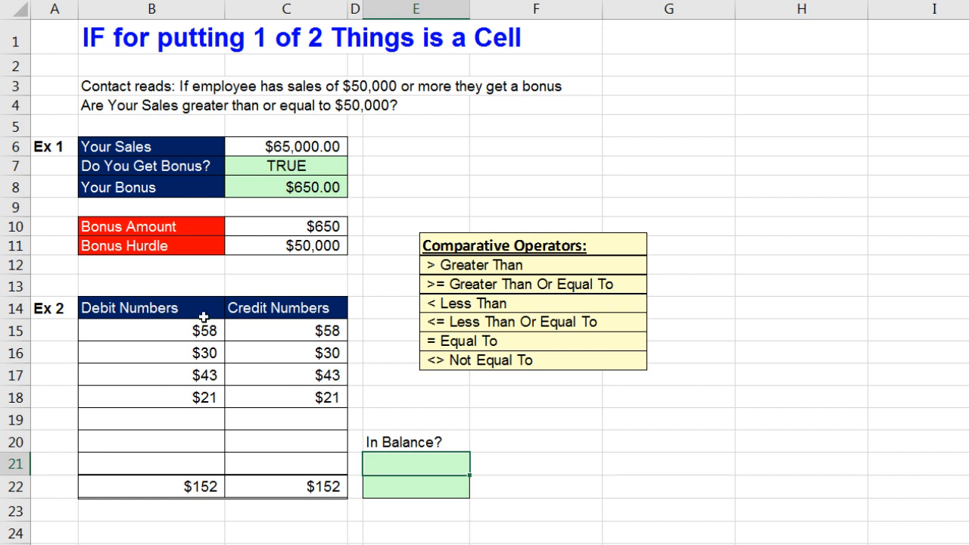
pyautogui.click(167, 489)
pyautogui.click(290, 487)
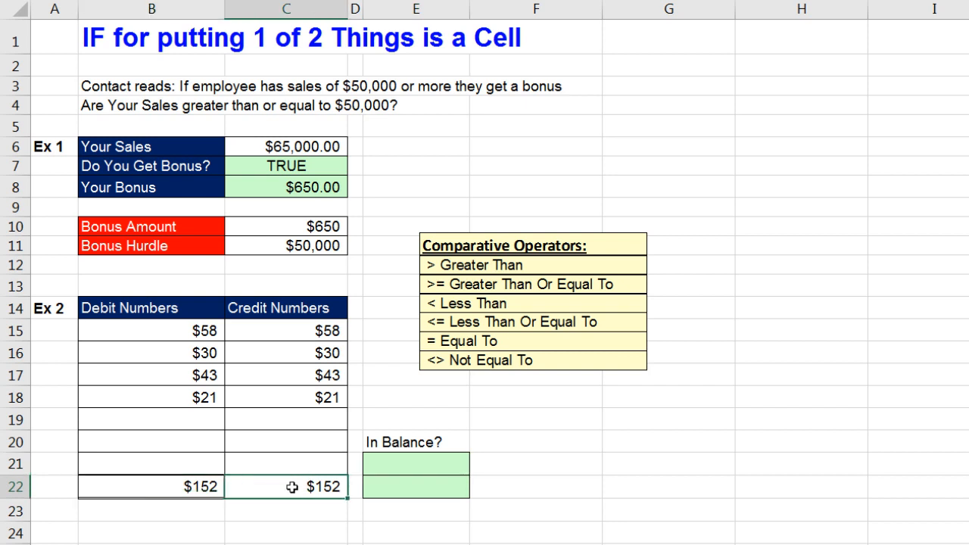
pyautogui.click(402, 464)
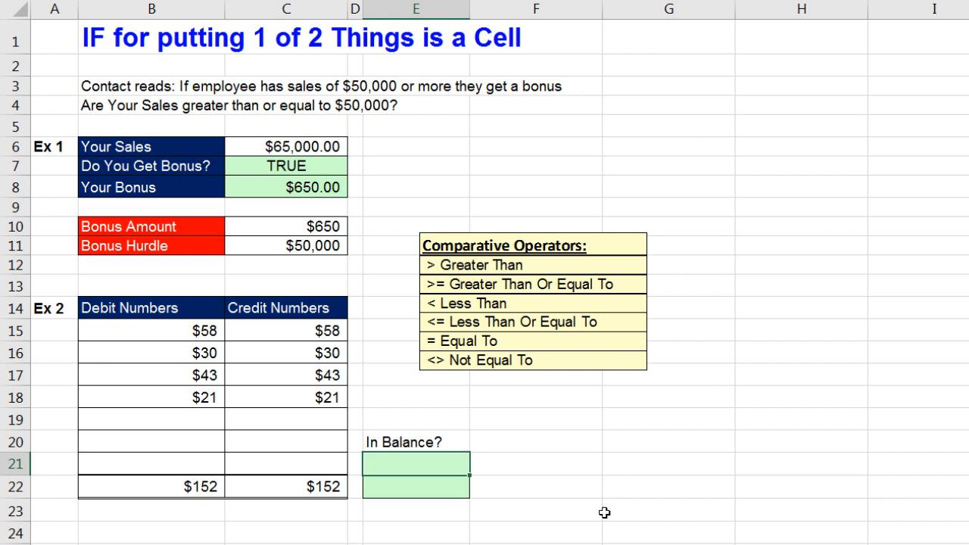
pyautogui.write('=')
pyautogui.click(198, 480)
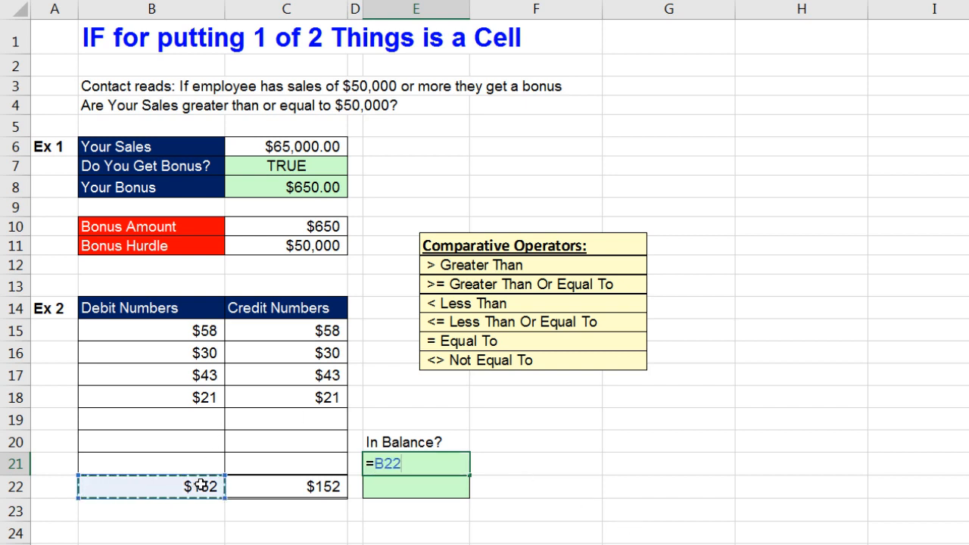
pyautogui.write('=')
pyautogui.click(323, 486)
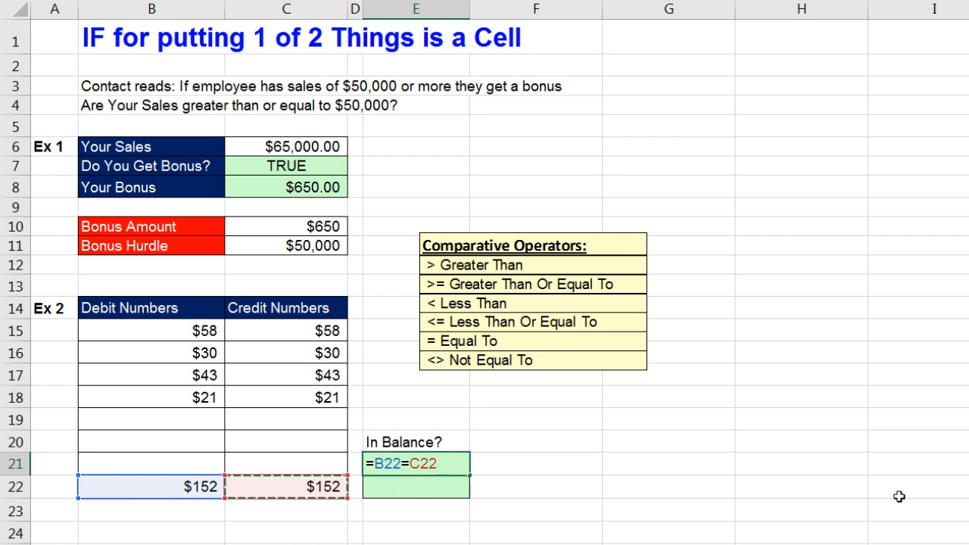
pyautogui.press('Return')
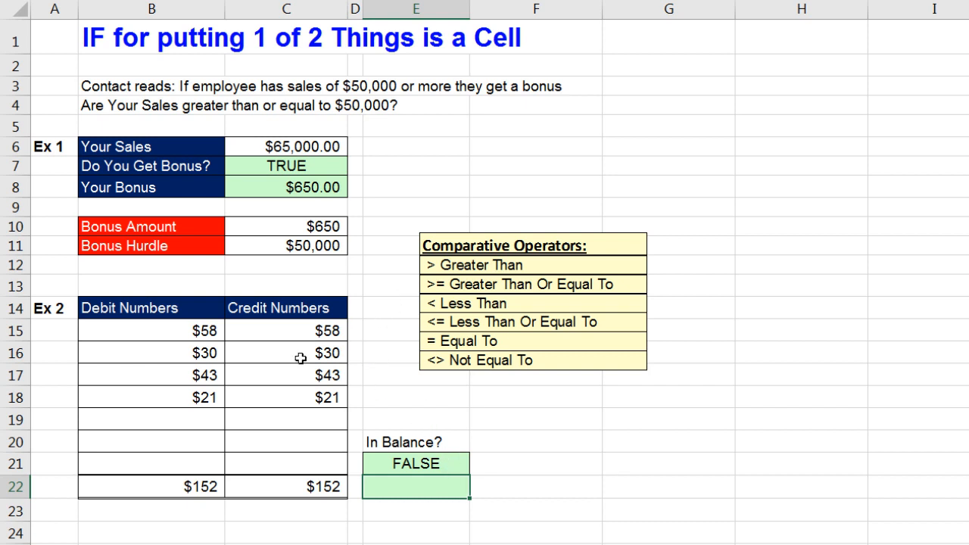
# Show three decimal places for the debit and credit numbers and their totals in B15:C22.
pyautogui.moveTo(147, 335); pyautogui.dragTo(307, 477)
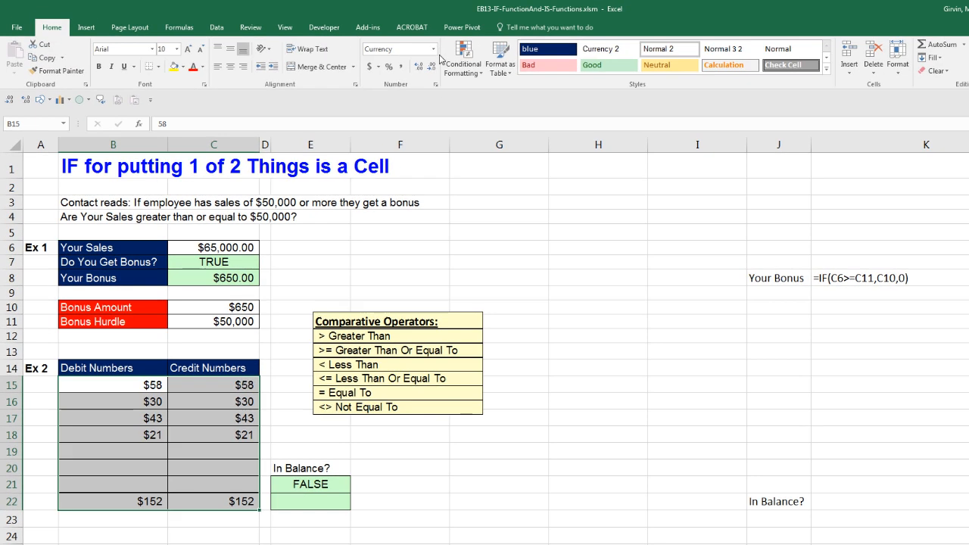
pyautogui.click(436, 49)
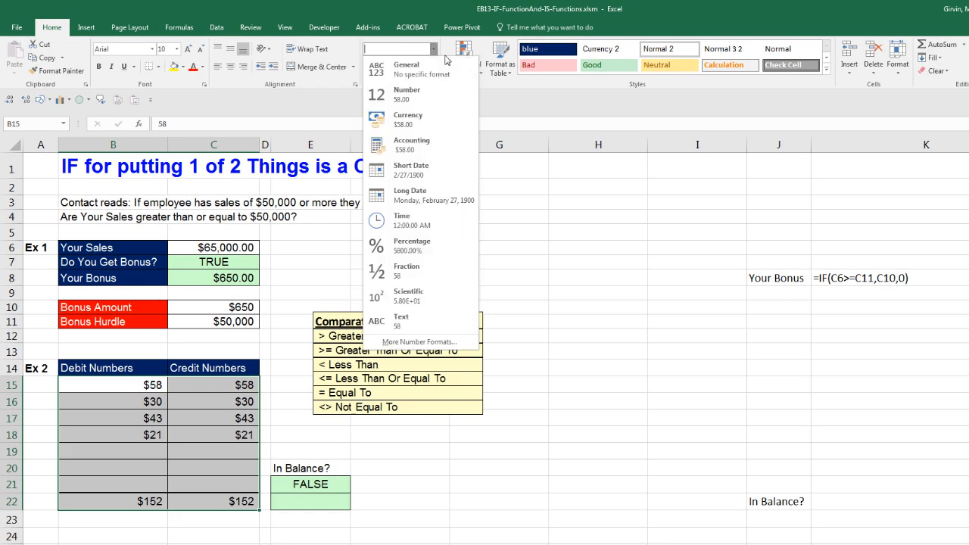
pyautogui.click(452, 49)
pyautogui.click(453, 50)
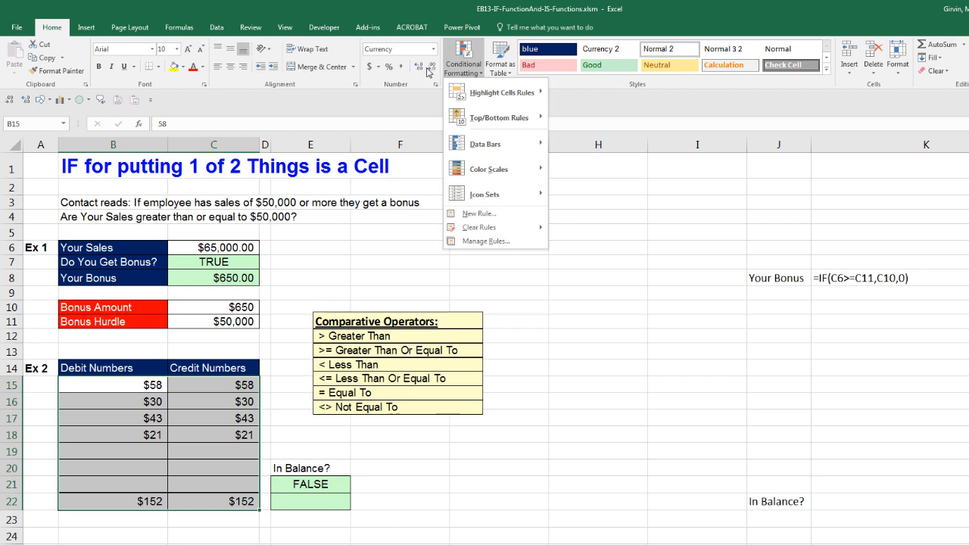
pyautogui.click(420, 67)
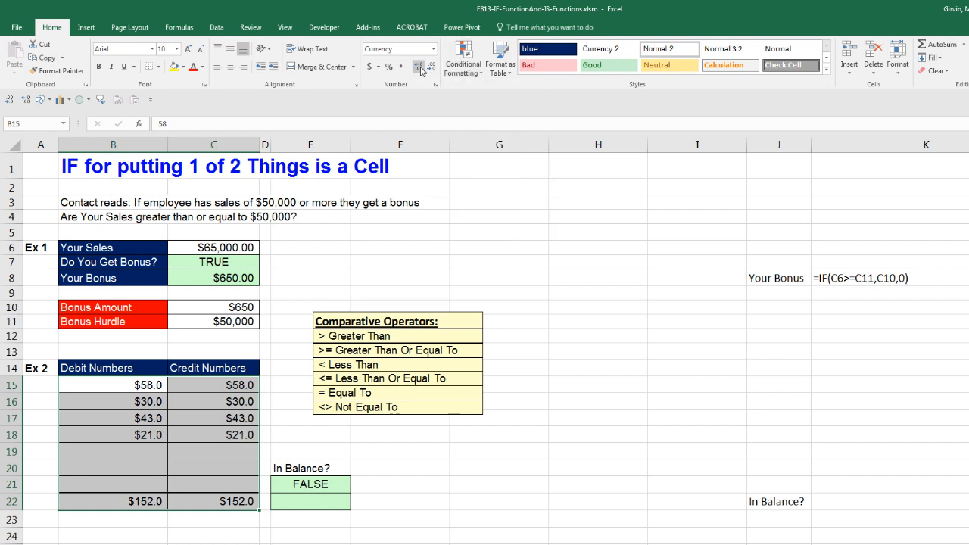
pyautogui.click(420, 67)
pyautogui.click(420, 67)
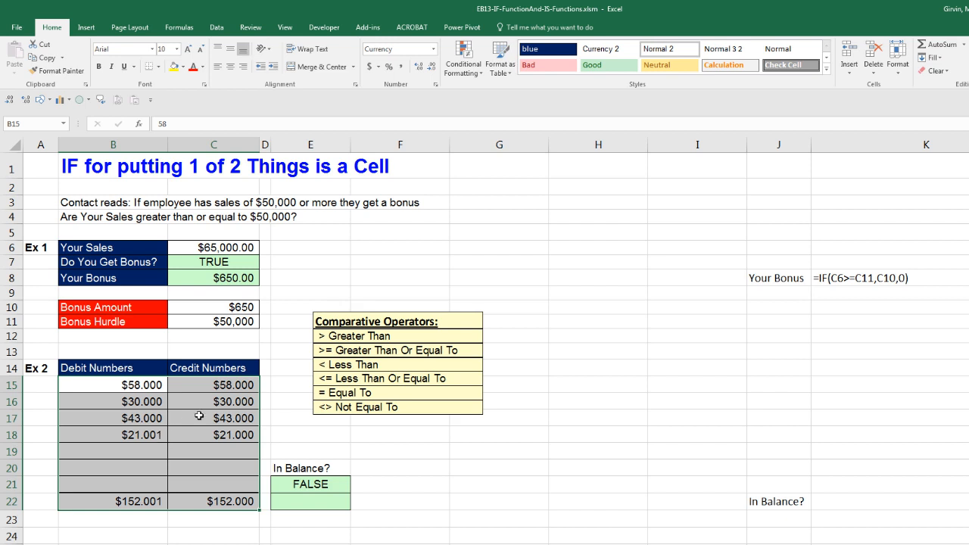
# Start an IF formula in E22 with the logical test B22=C22 to compare the debit and credit totals.
pyautogui.click(303, 502)
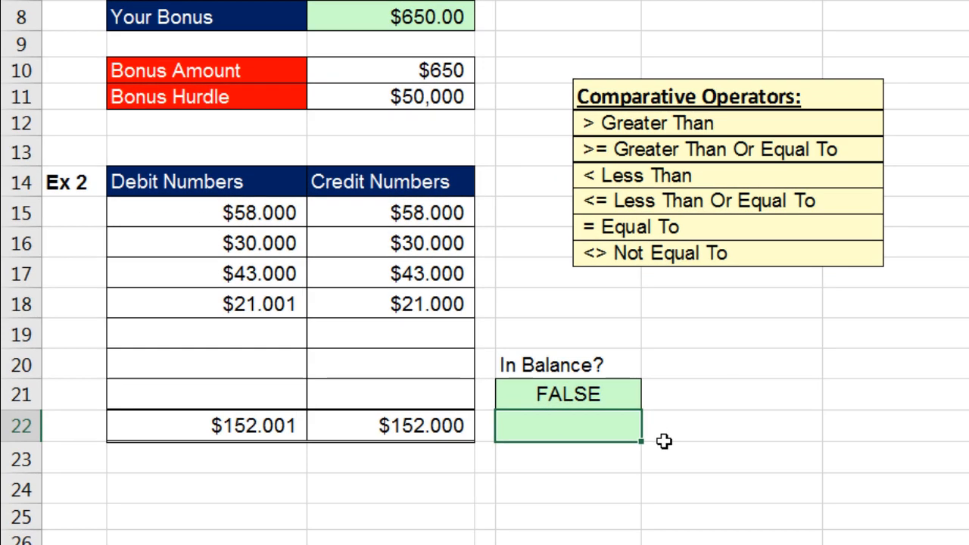
pyautogui.click(632, 395)
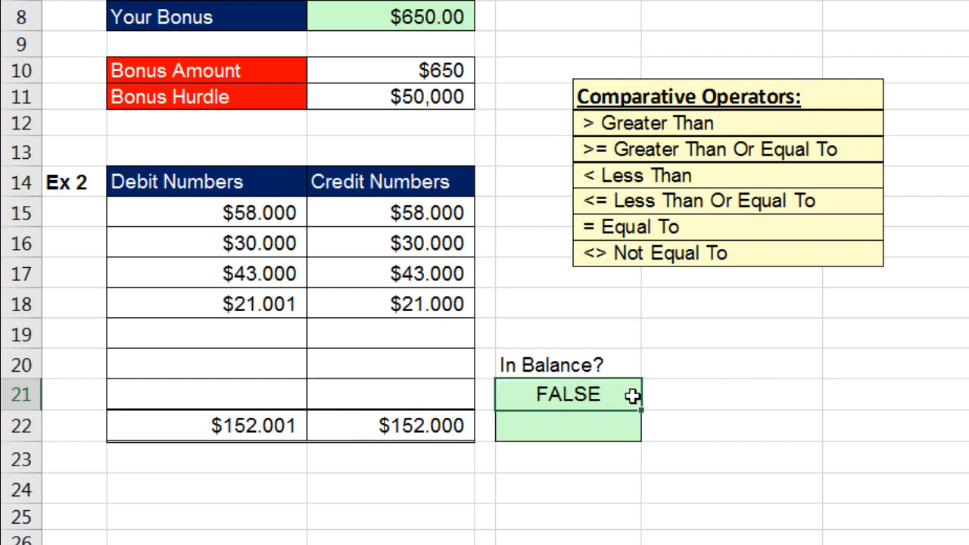
pyautogui.click(630, 423)
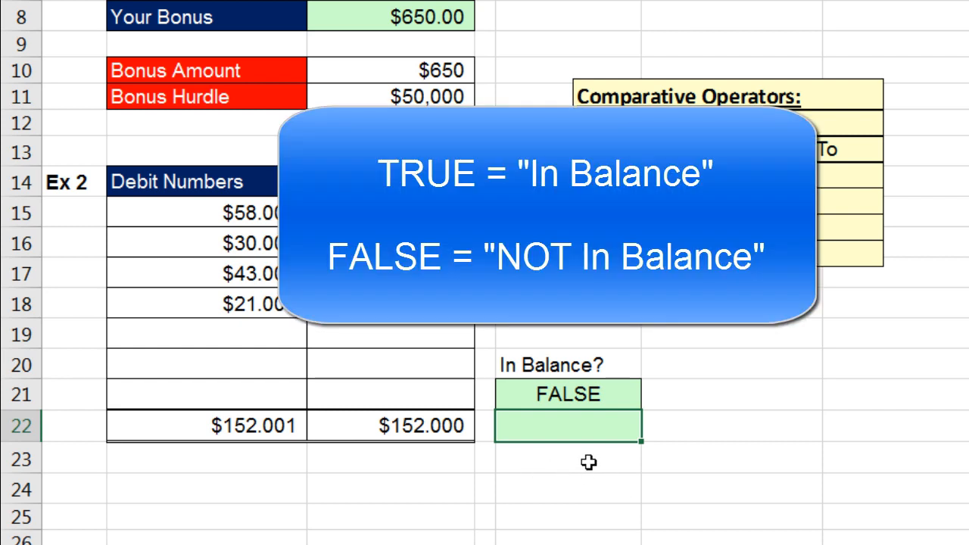
pyautogui.write('=')
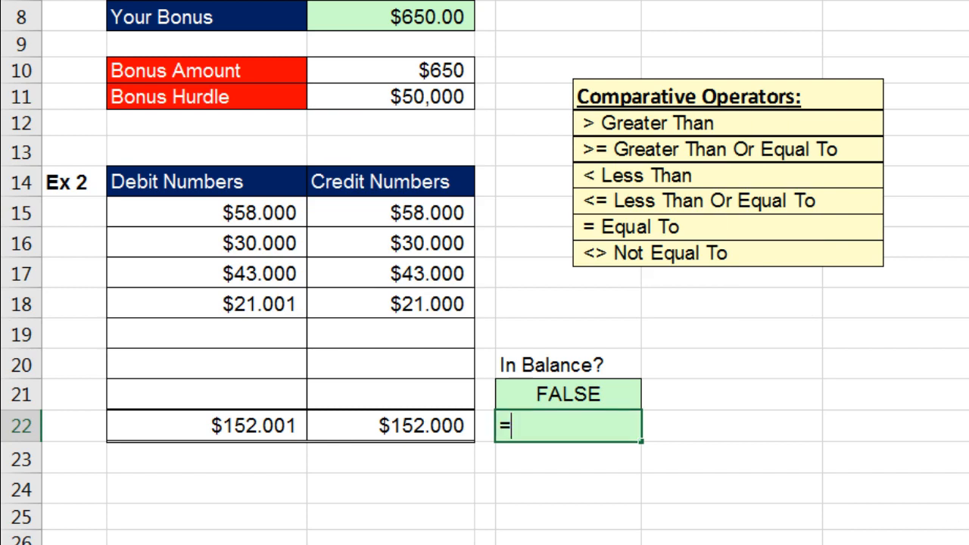
pyautogui.write('i')
pyautogui.press('Tab')
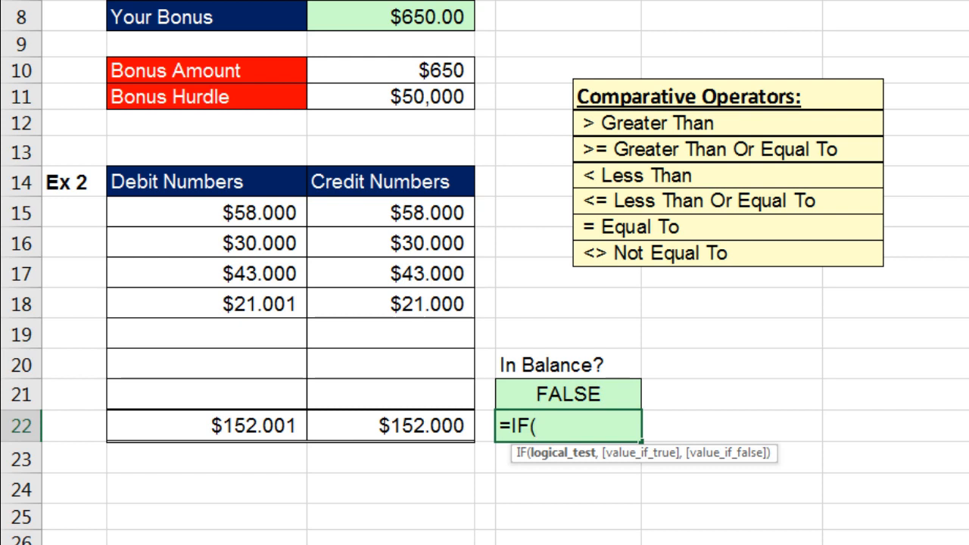
pyautogui.click(294, 425)
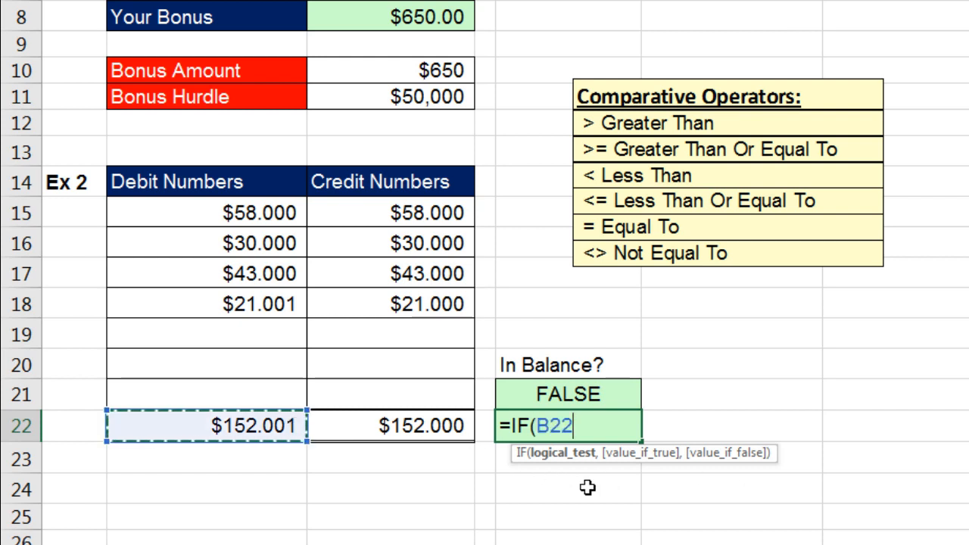
pyautogui.write('=')
pyautogui.click(424, 427)
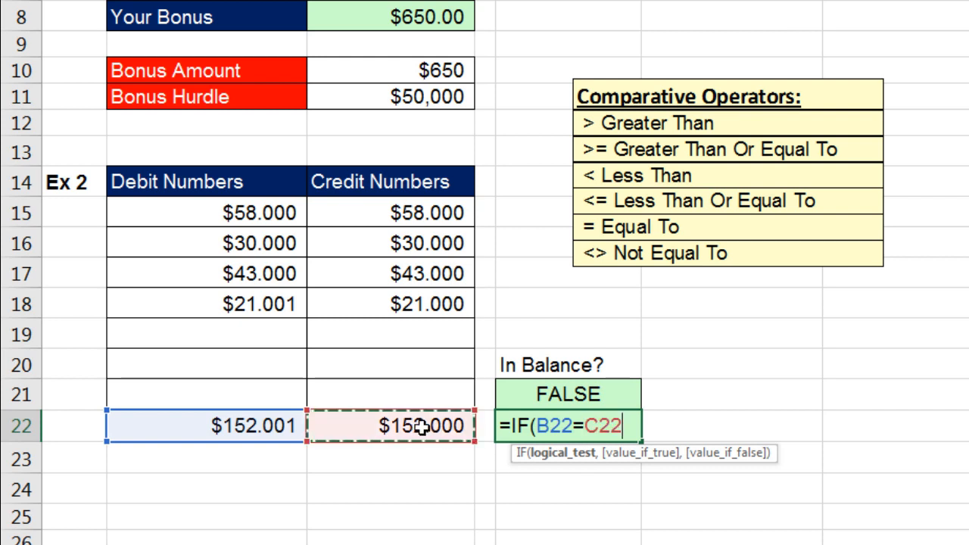
pyautogui.click(551, 457)
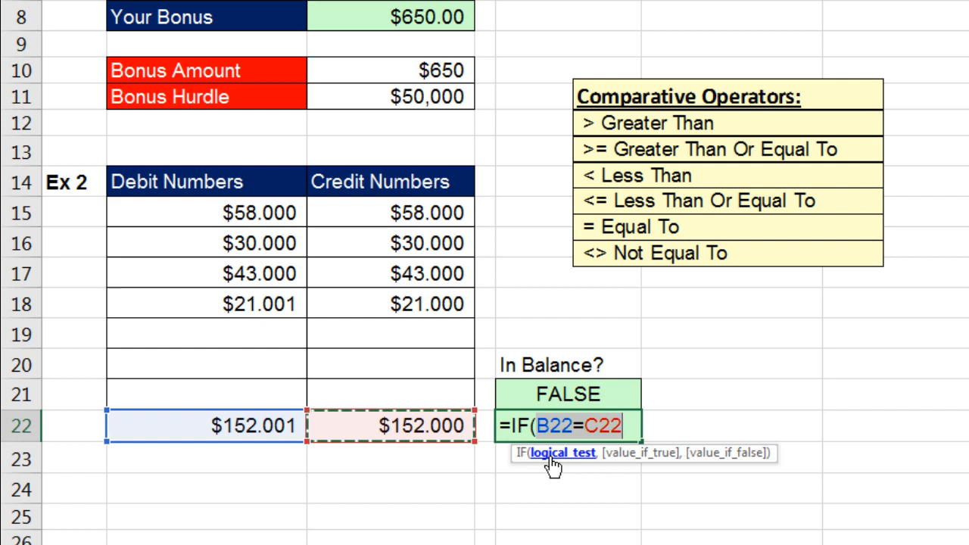
pyautogui.click(622, 427)
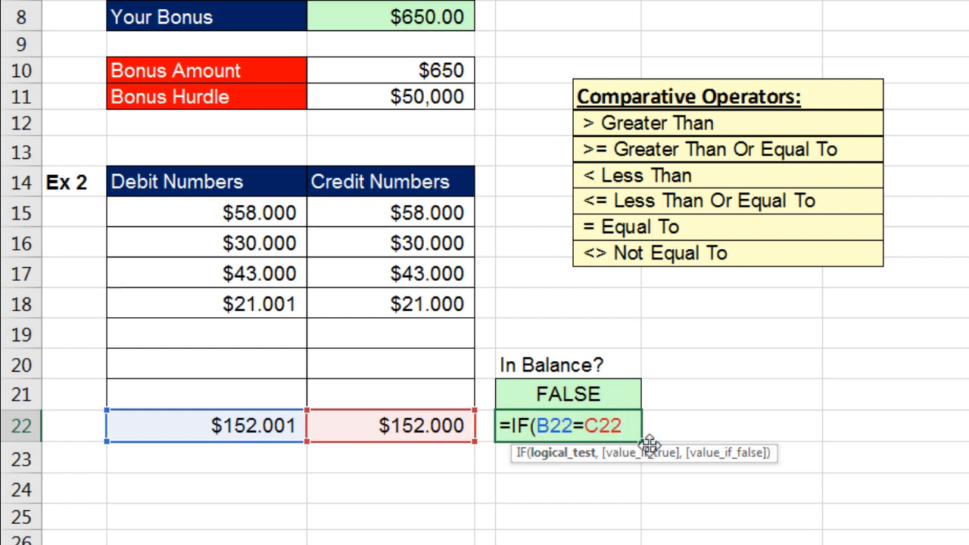
# Add the text "In Balance" in double quotes as the value_if_true argument of the IF formula in E22.
pyautogui.write(',')
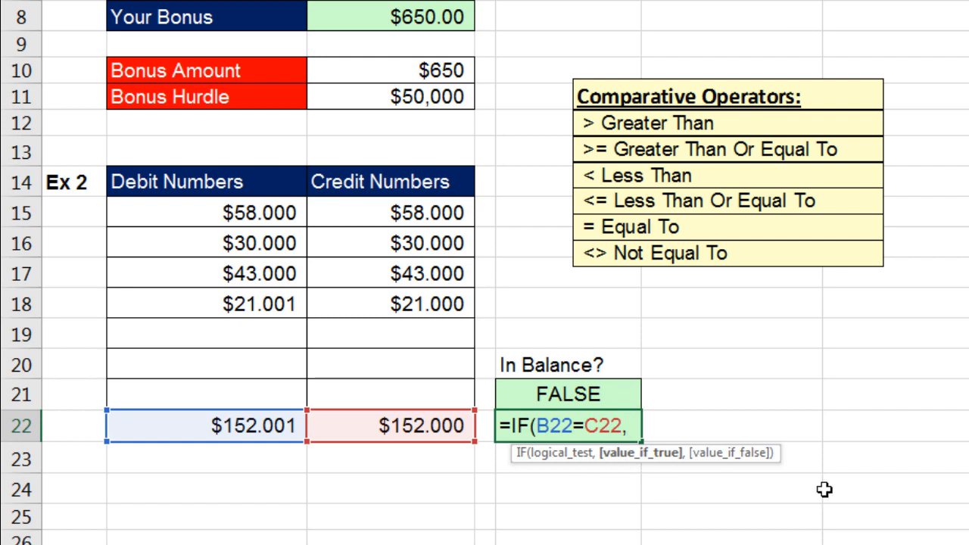
pyautogui.write('In Balance')
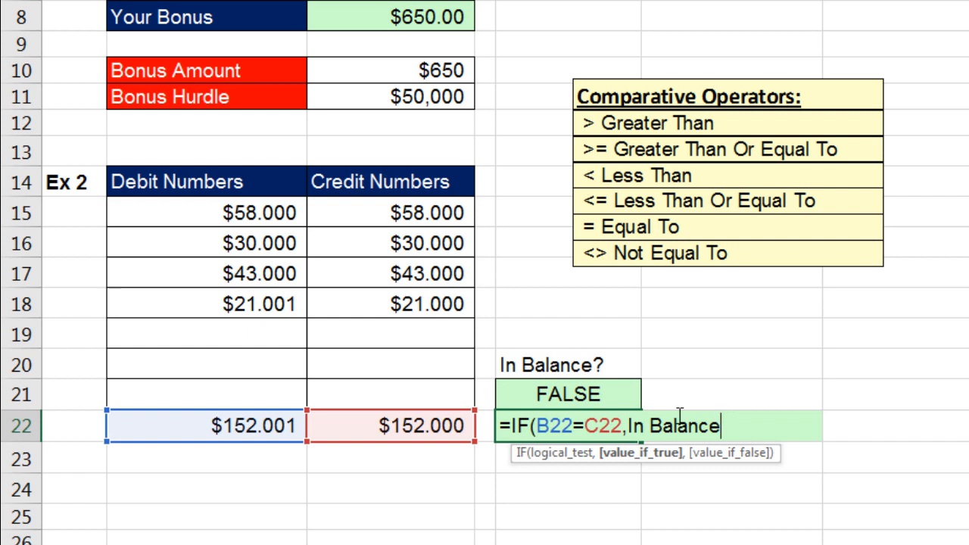
pyautogui.click(630, 426)
pyautogui.write('"')
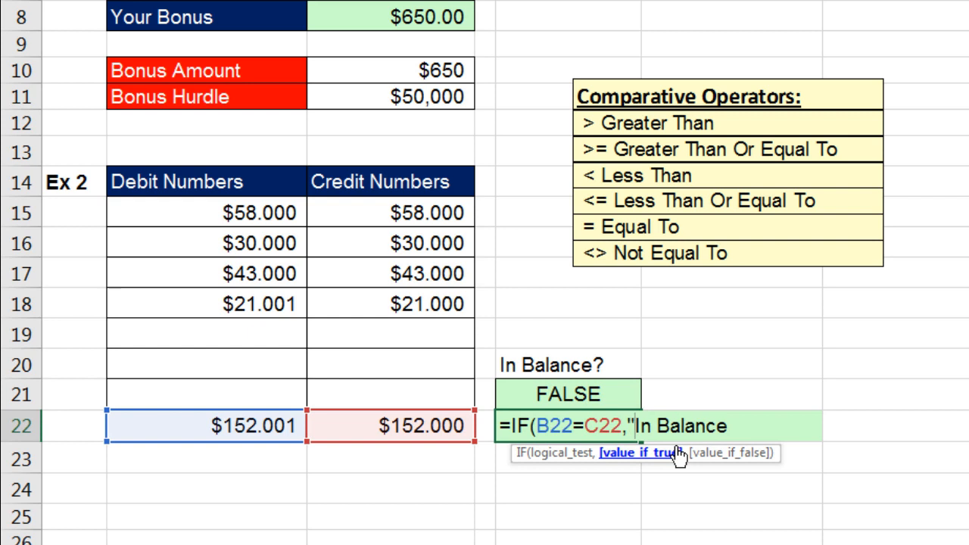
pyautogui.click(732, 426)
pyautogui.write('"')
# Add "NOT In Balance" as the value_if_false argument, review the three arguments, and enter the IF formula in E22.
pyautogui.write(',"')
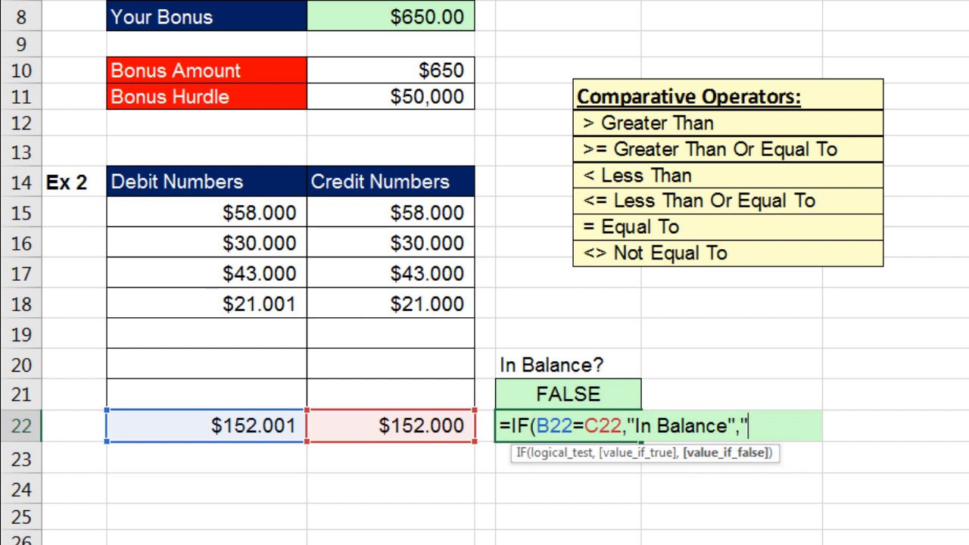
pyautogui.write('NOT In Balance')
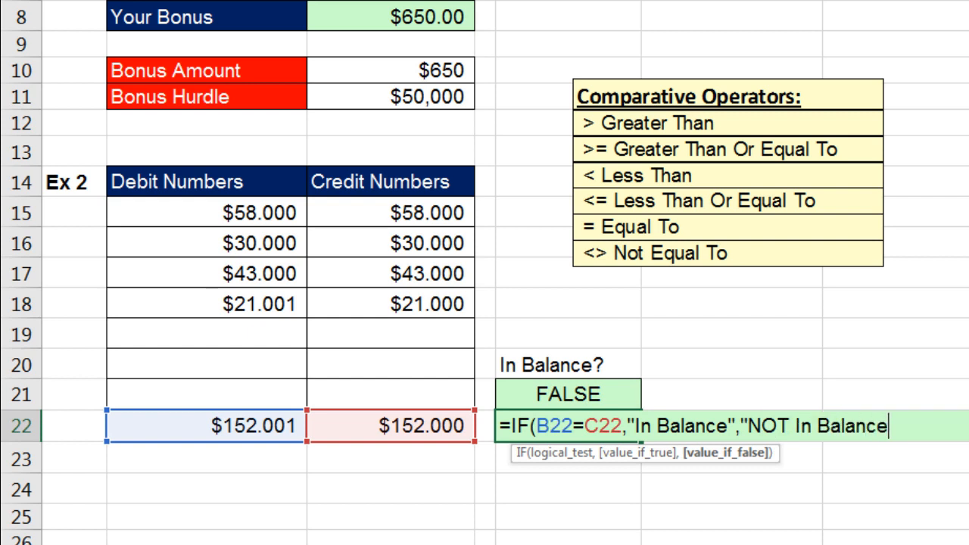
pyautogui.write('")')
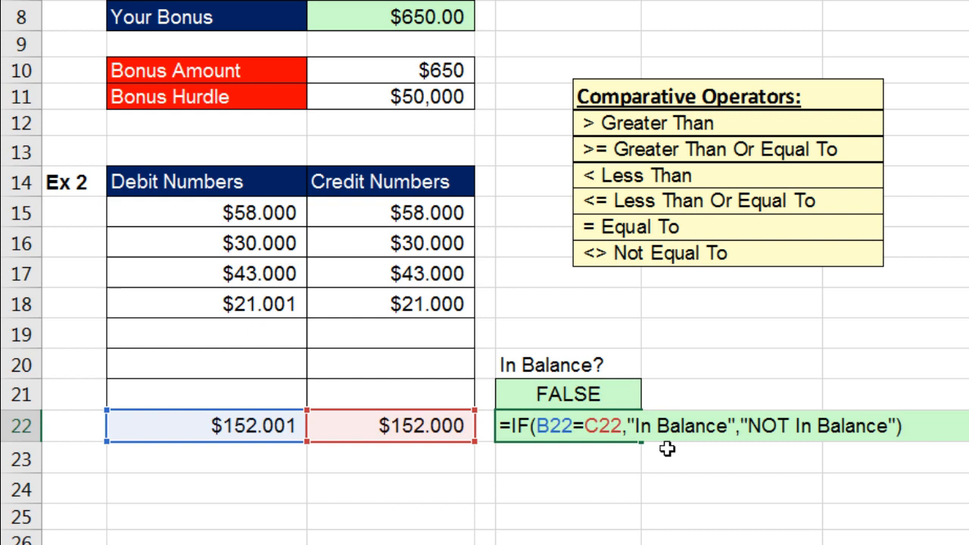
pyautogui.click(620, 428)
pyautogui.click(588, 454)
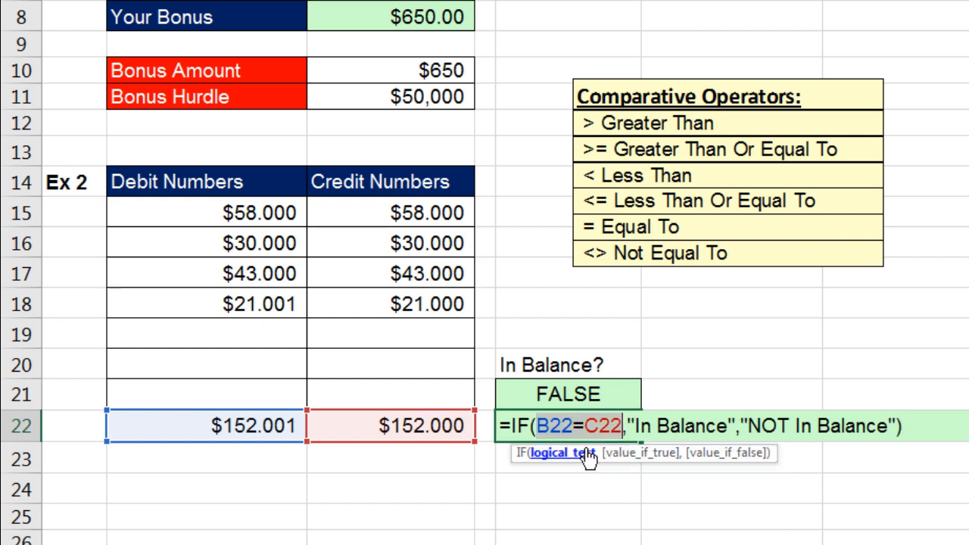
pyautogui.click(657, 453)
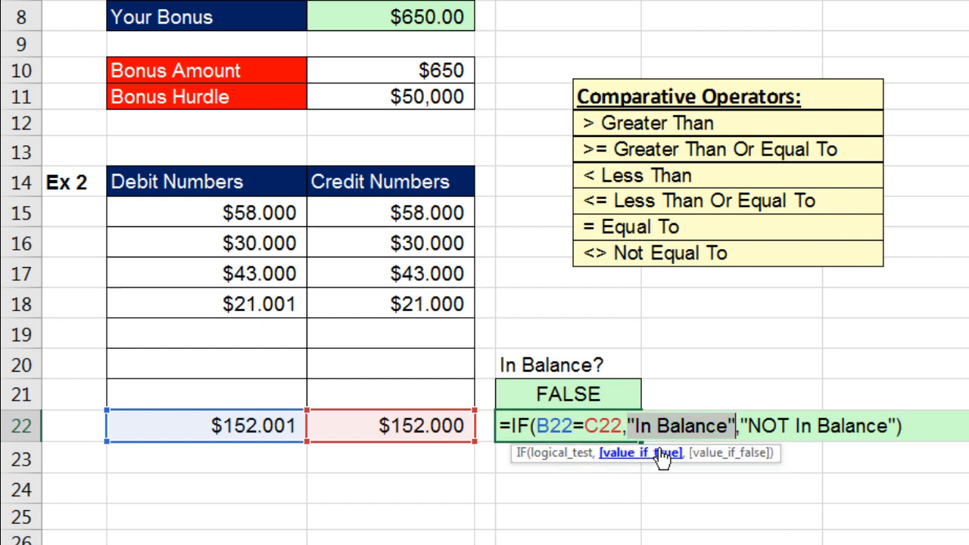
pyautogui.click(723, 453)
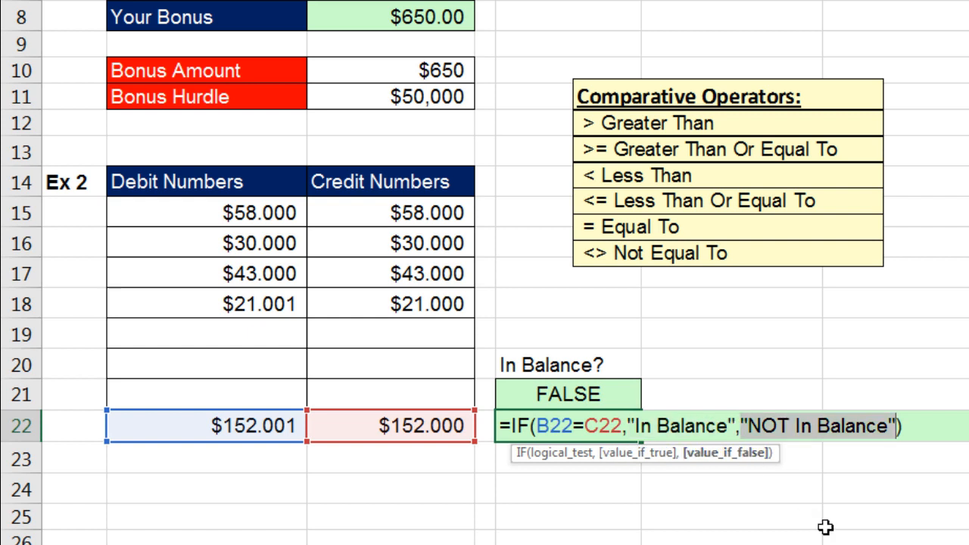
pyautogui.press('Return')
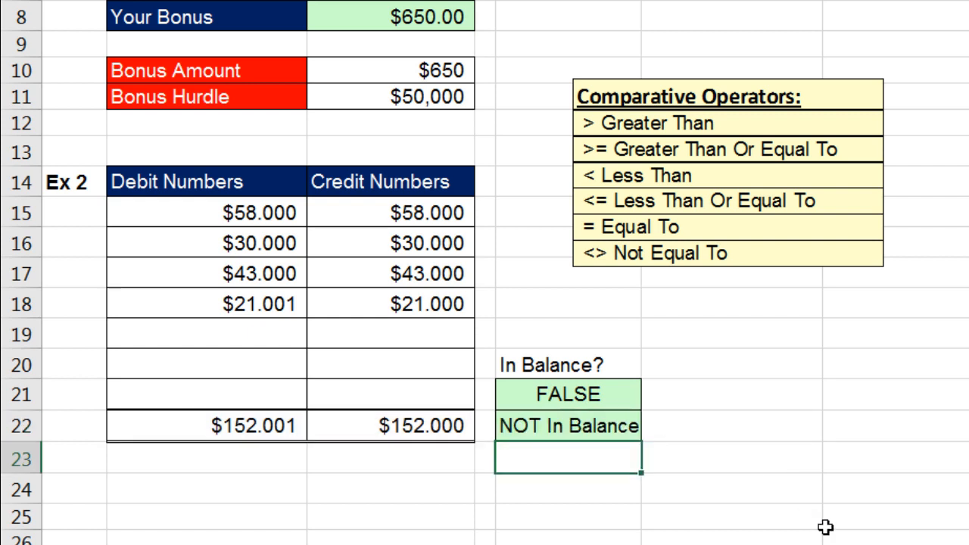
# Test the balance formulas by changing the debit number in B18 to 21.00, and undo the change.
pyautogui.doubleClick(295, 303)
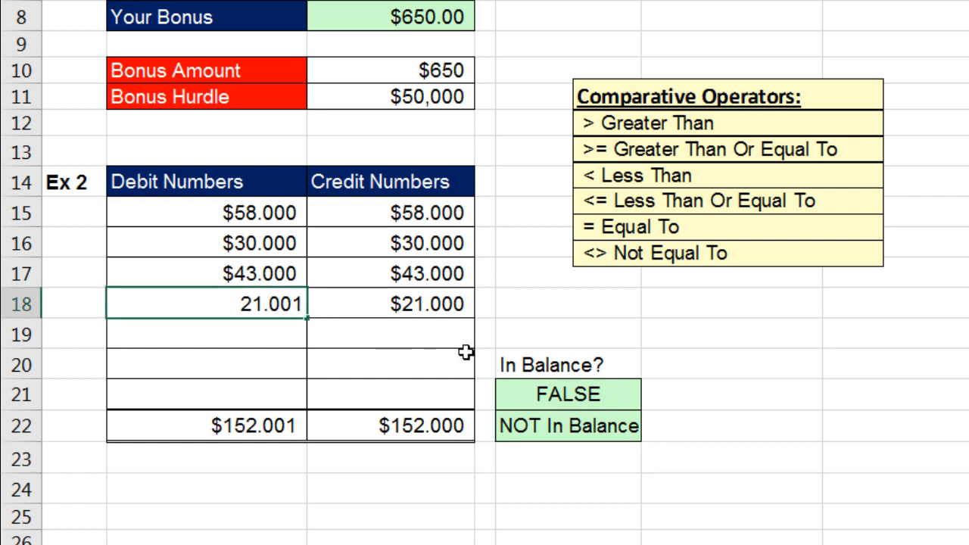
pyautogui.press('Delete')
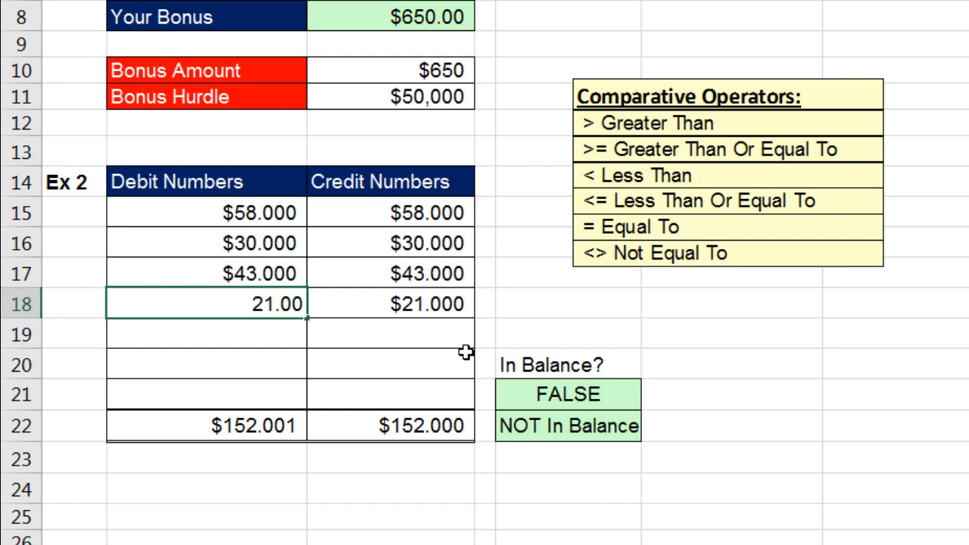
pyautogui.press('Return')
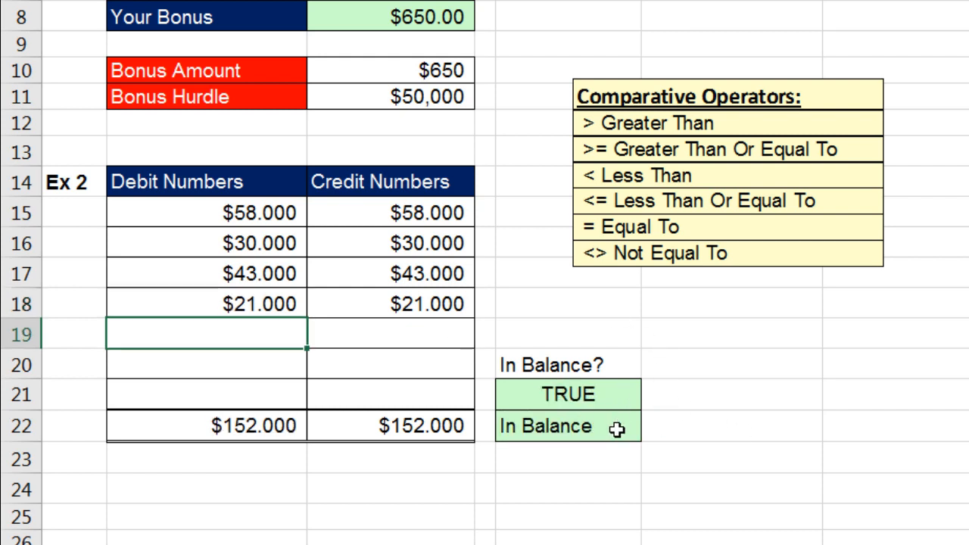
pyautogui.hotkey('ctrl', 'z')
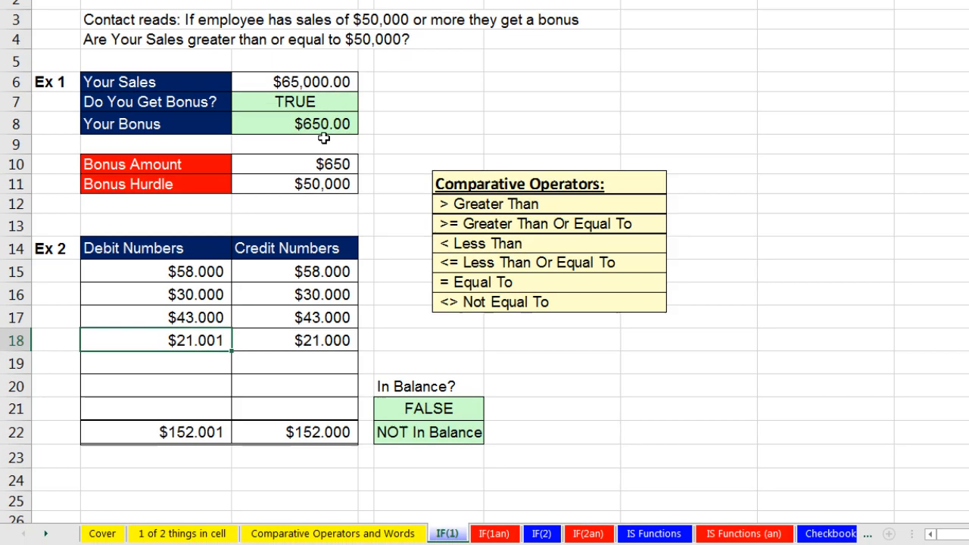
pyautogui.click(323, 126)
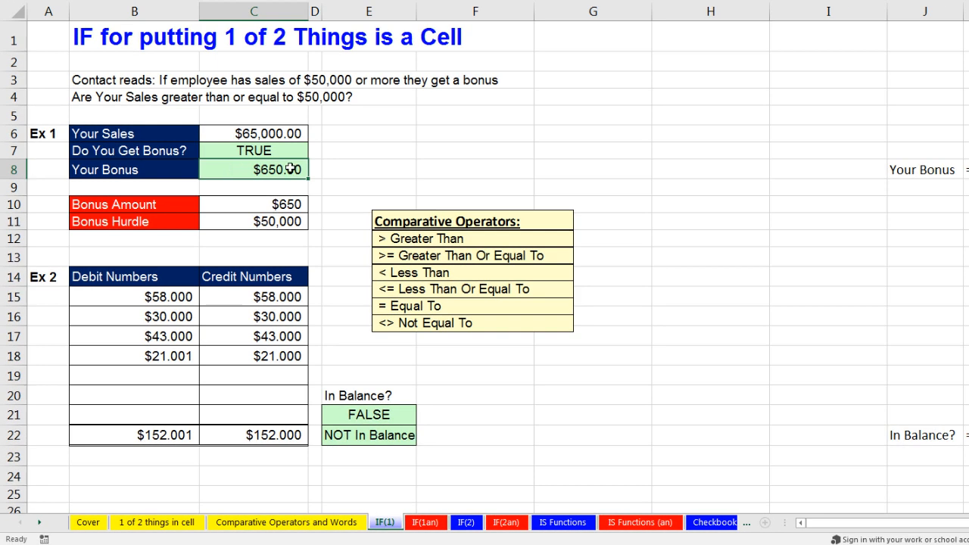
pyautogui.click(386, 438)
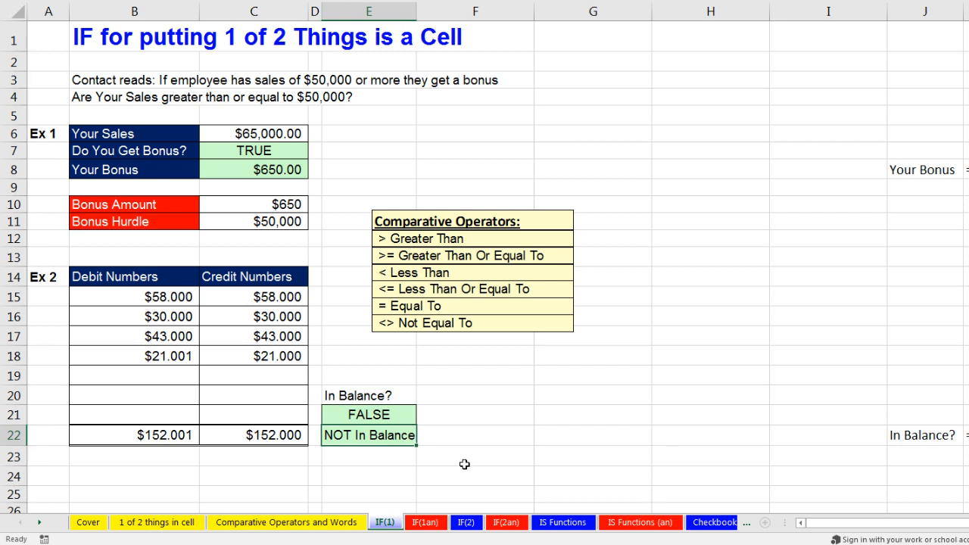
# On the IF(2) sheet, enter =C4>=$F$4 in D4 to test the first employee's sales against the locked hurdle.
pyautogui.click(466, 522)
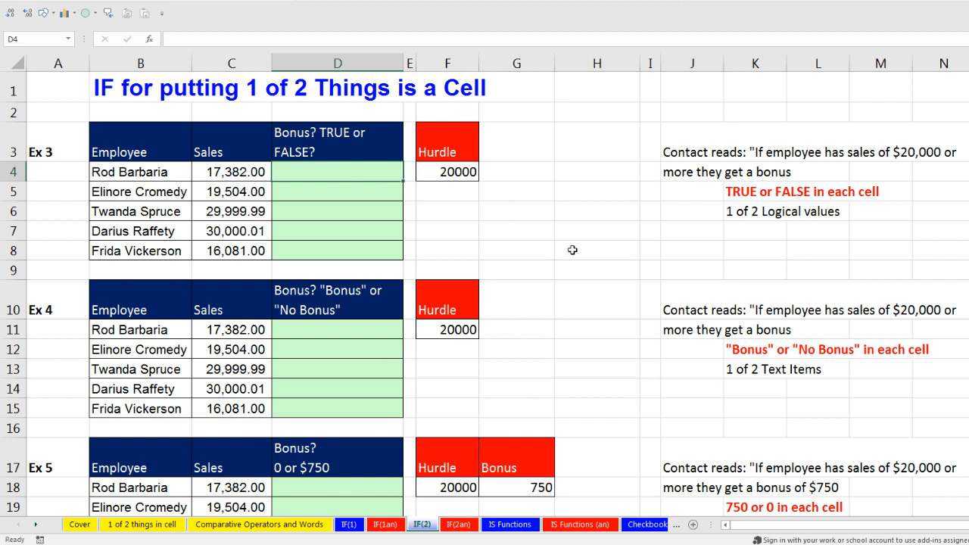
pyautogui.write('=')
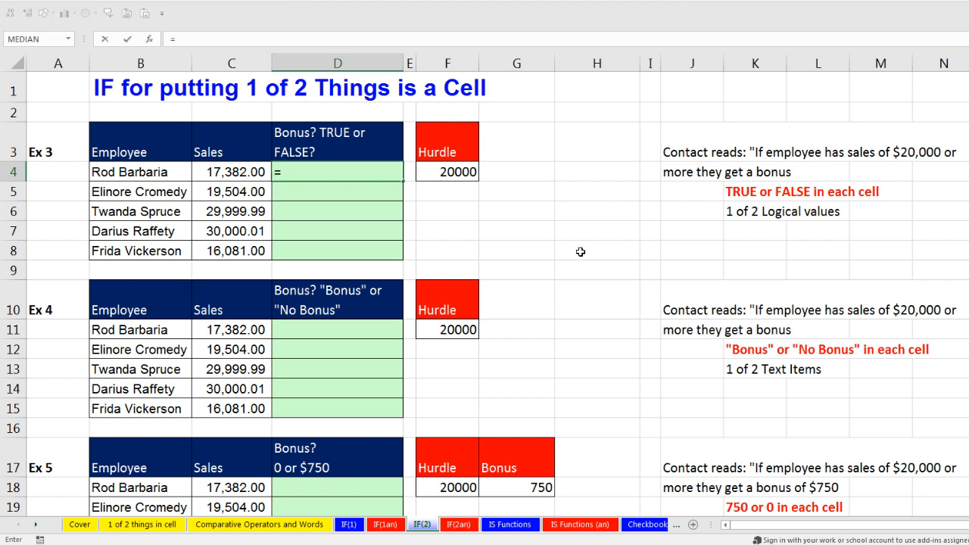
pyautogui.press('Left')
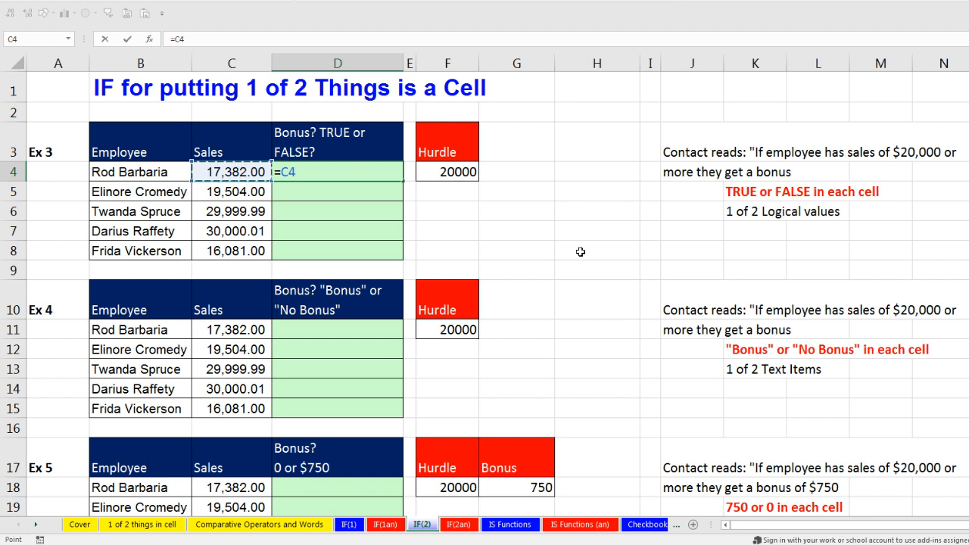
pyautogui.write('>=')
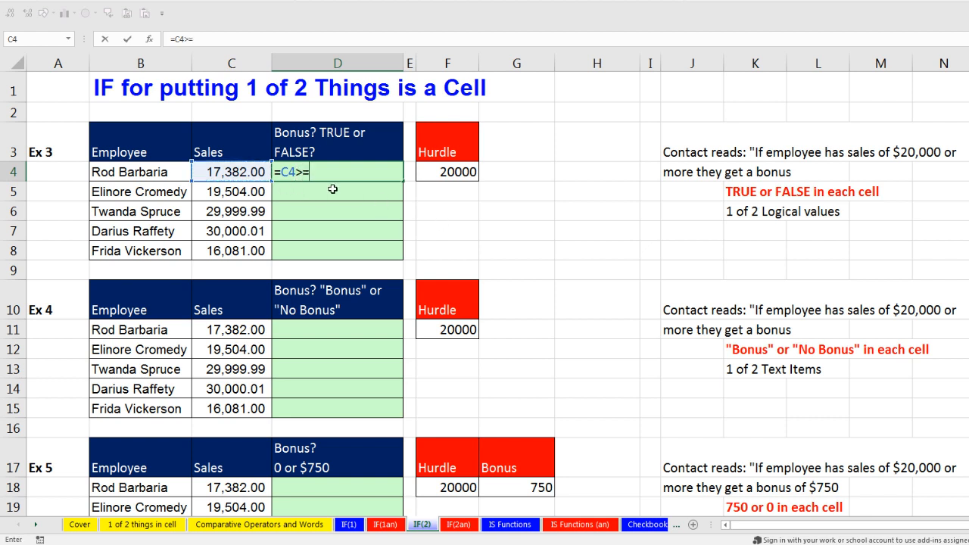
pyautogui.click(441, 175)
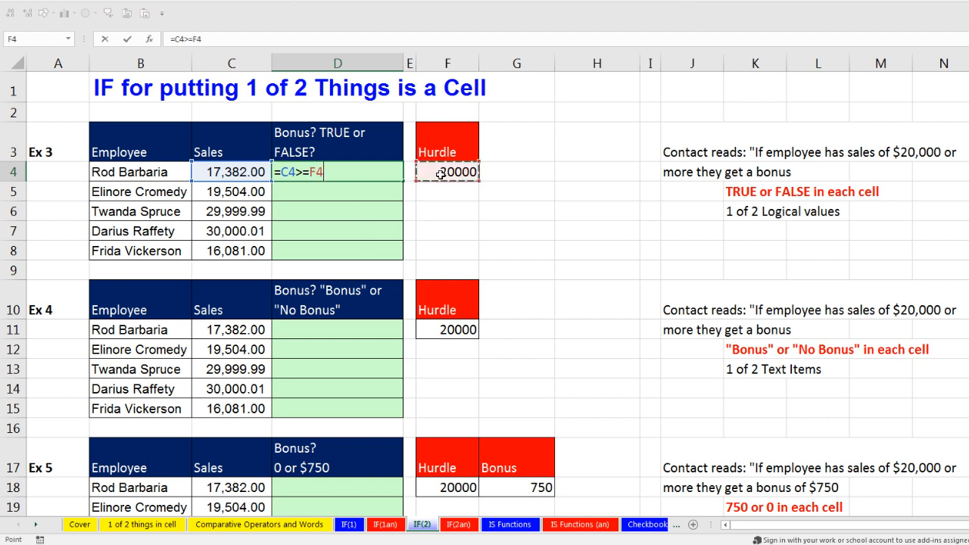
pyautogui.press('F4')
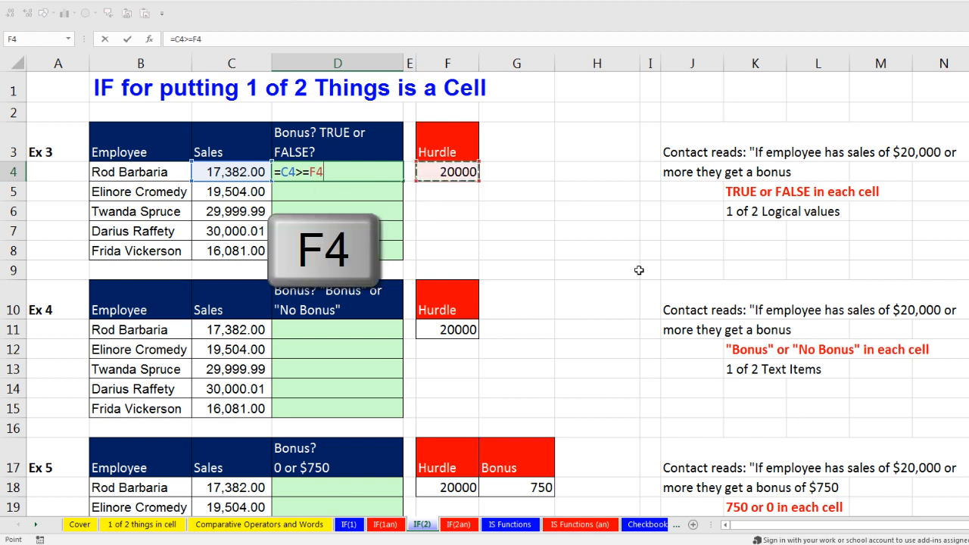
pyautogui.hotkey('ctrl', 'Return')
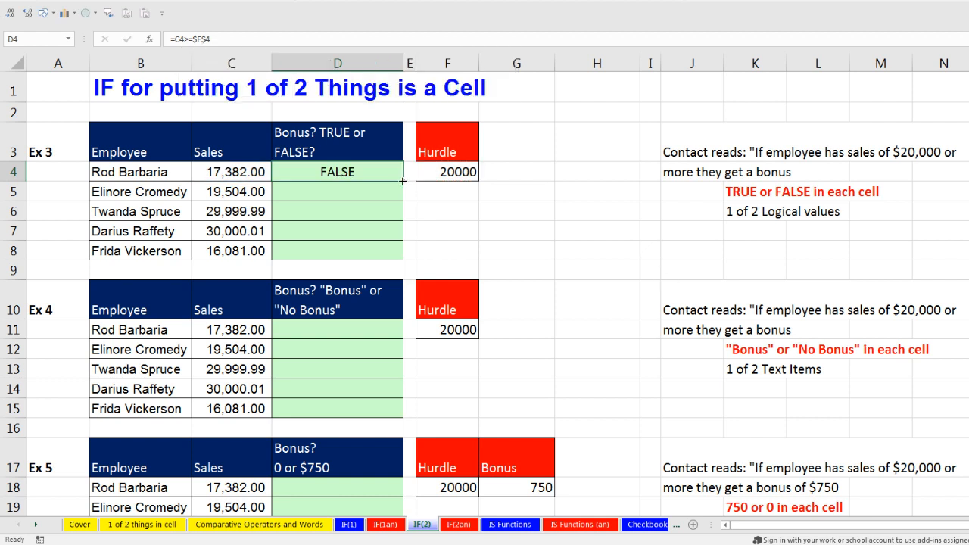
# Copy the D4 bonus test down through D8 and verify the cell references in the last cell's formula.
pyautogui.doubleClick(404, 181)
pyautogui.click(358, 250)
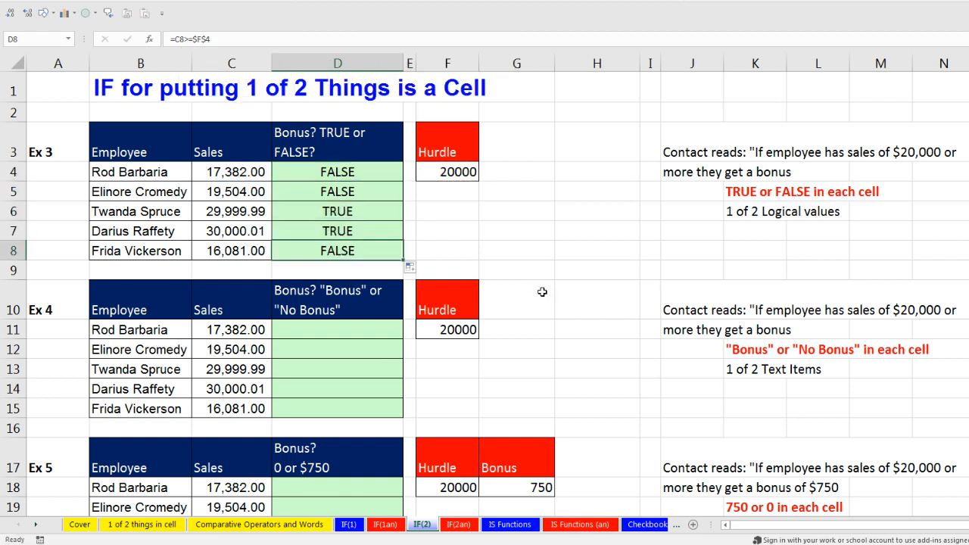
pyautogui.press('F2')
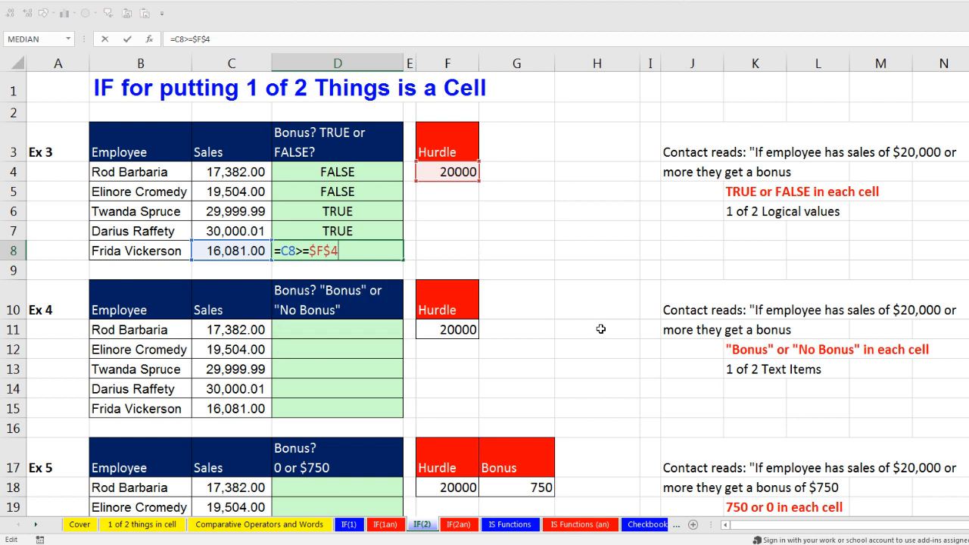
pyautogui.hotkey('ctrl', 'Return')
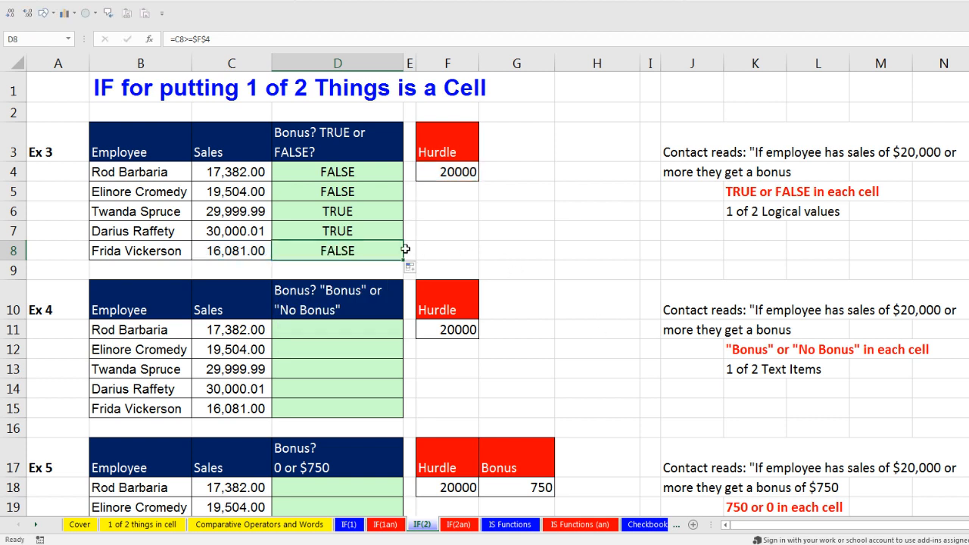
# Start an IF formula in D11 with the logical test C11>=$F$11, locking the hurdle reference.
pyautogui.click(318, 330)
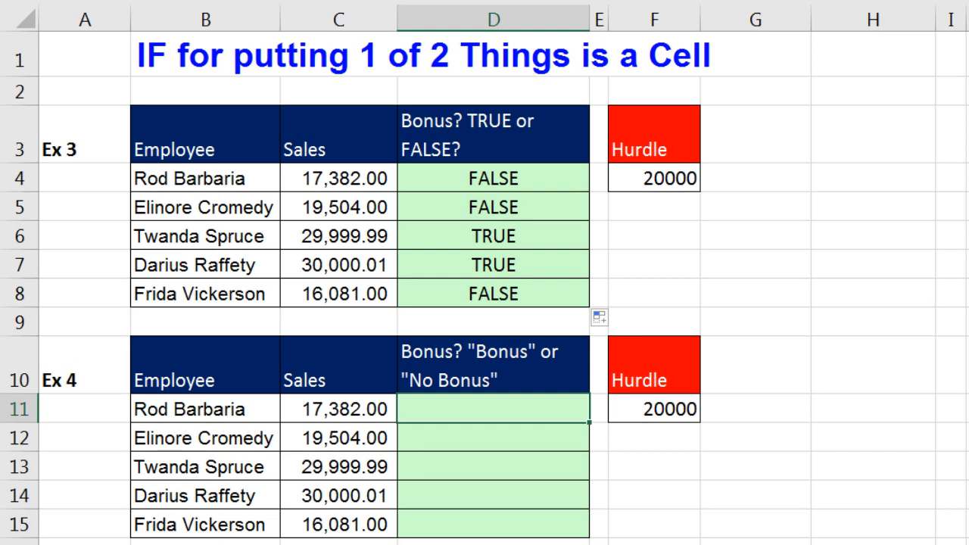
pyautogui.write('=')
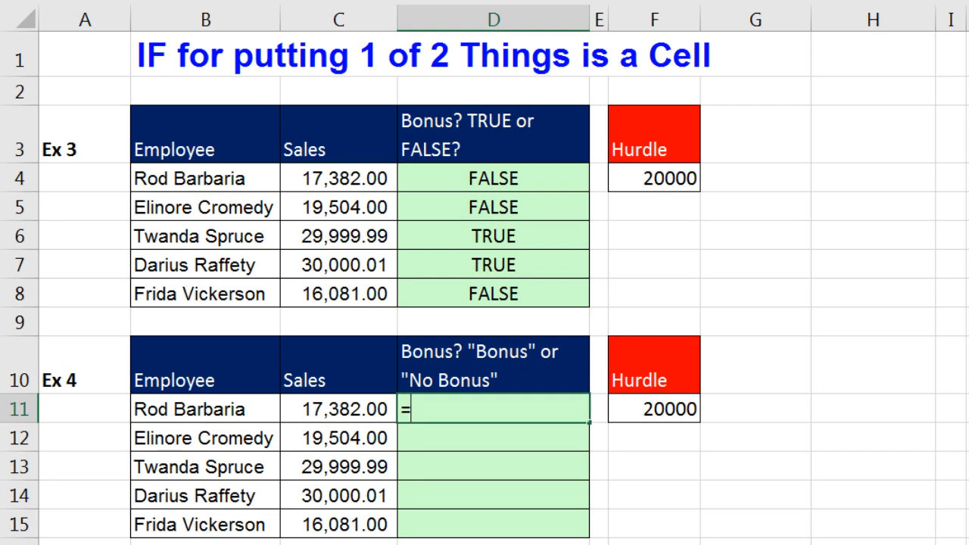
pyautogui.write('i')
pyautogui.press('Tab')
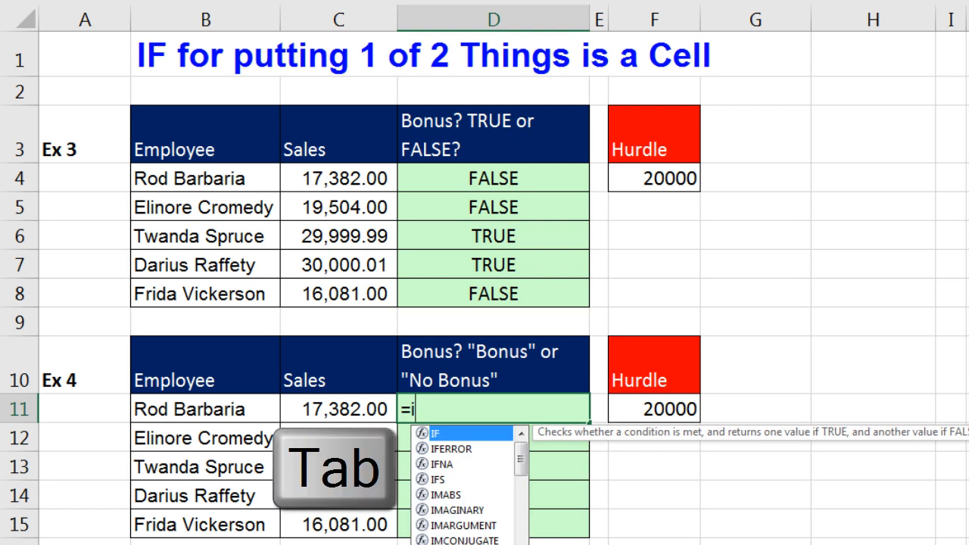
pyautogui.click(360, 407)
pyautogui.write('>=')
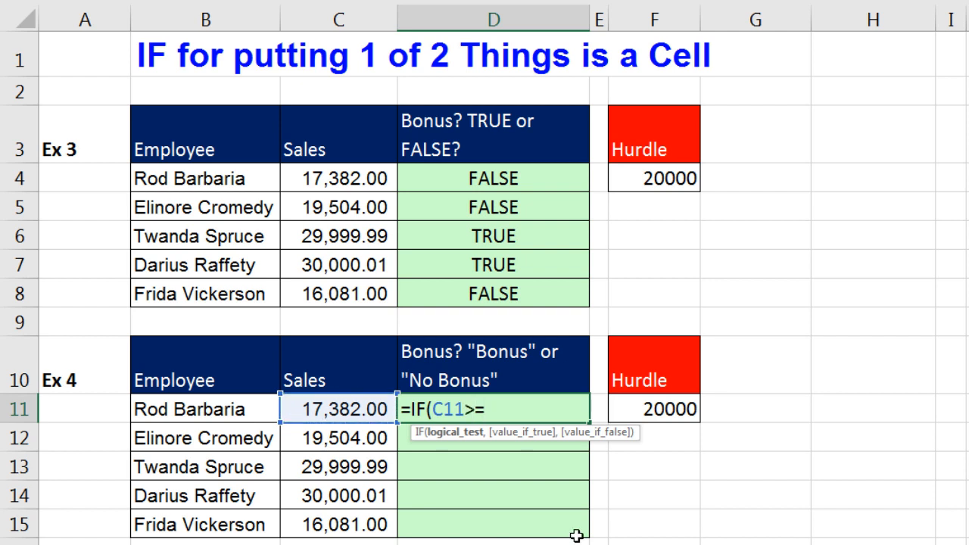
pyautogui.click(638, 405)
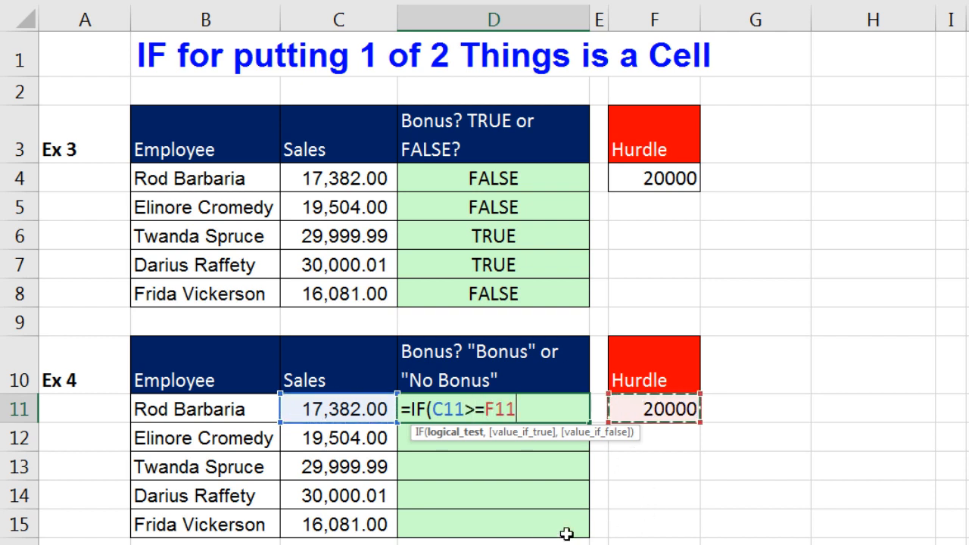
pyautogui.press('F4')
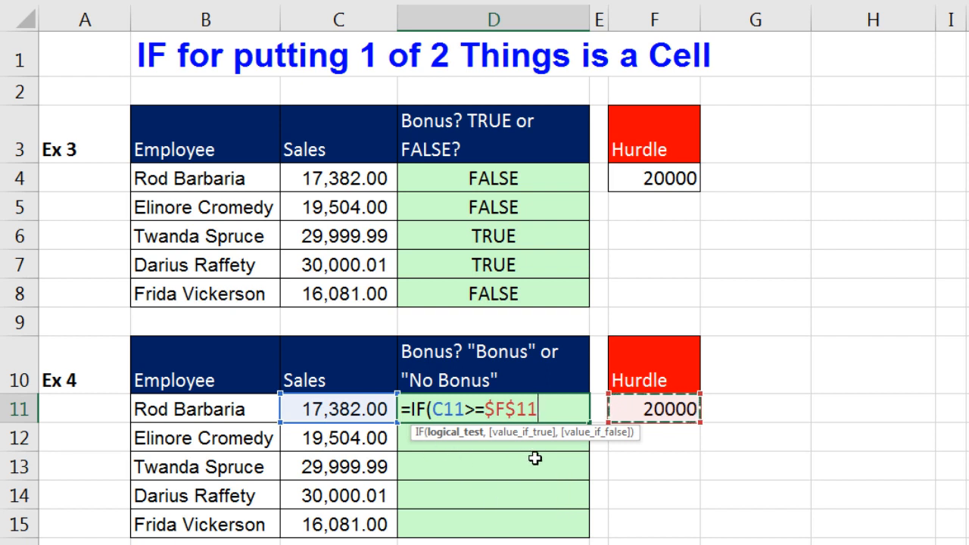
pyautogui.write(',')
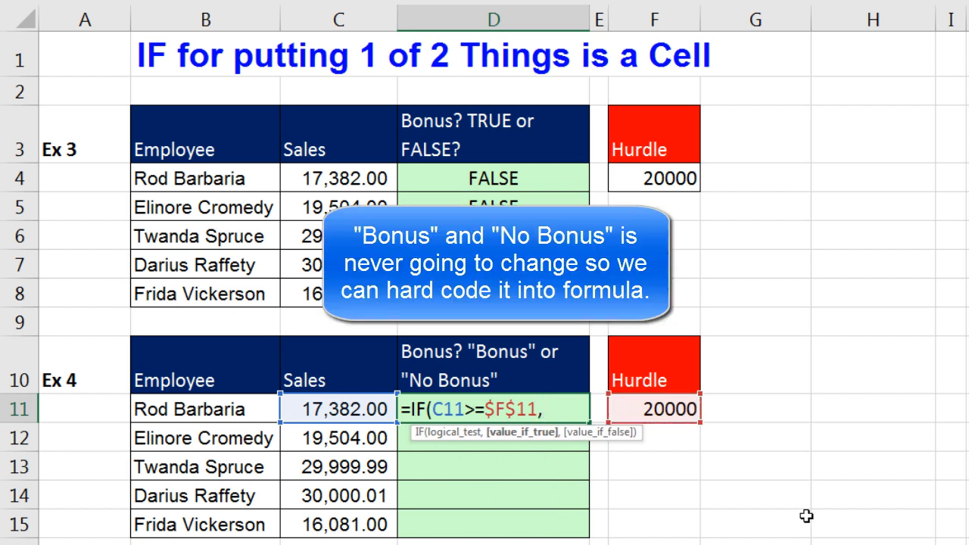
# Add "Bonus" as value_if_true and "No Bonus" as value_if_false, and enter the IF formula in D11.
pyautogui.write('"Bonus"')
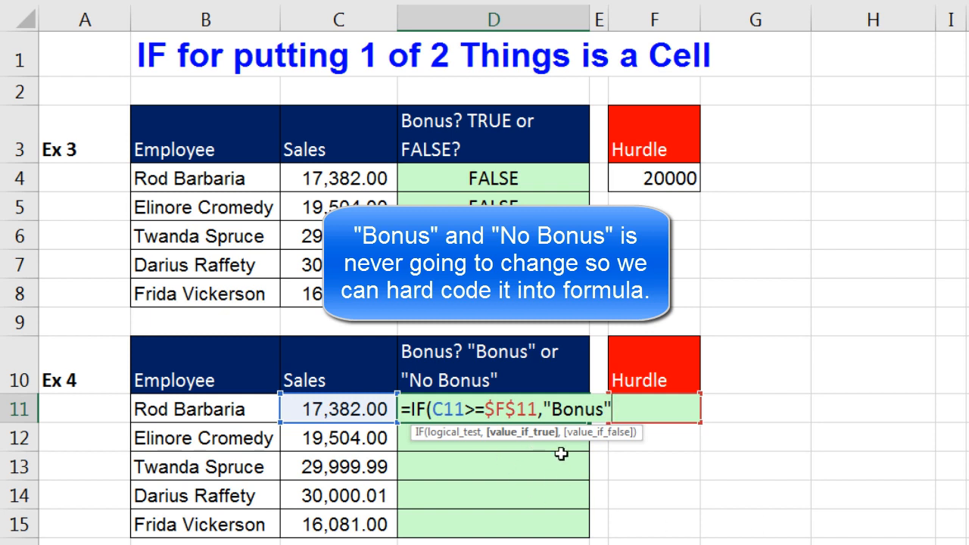
pyautogui.write(',"')
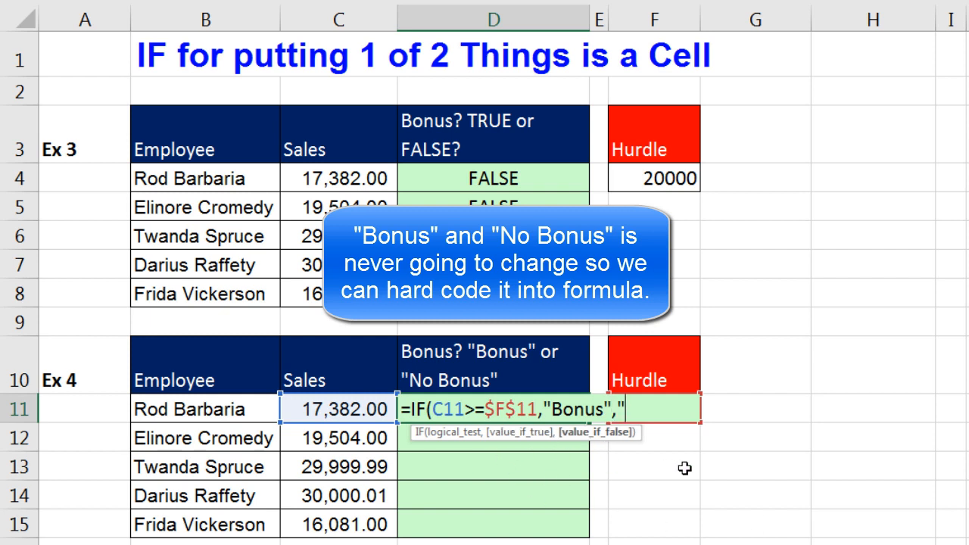
pyautogui.write('No Bonus')
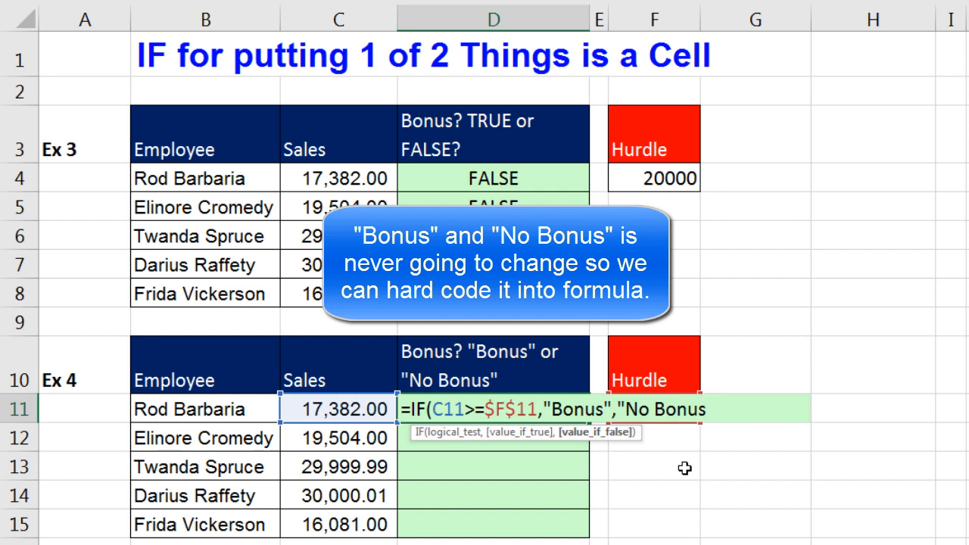
pyautogui.write('")')
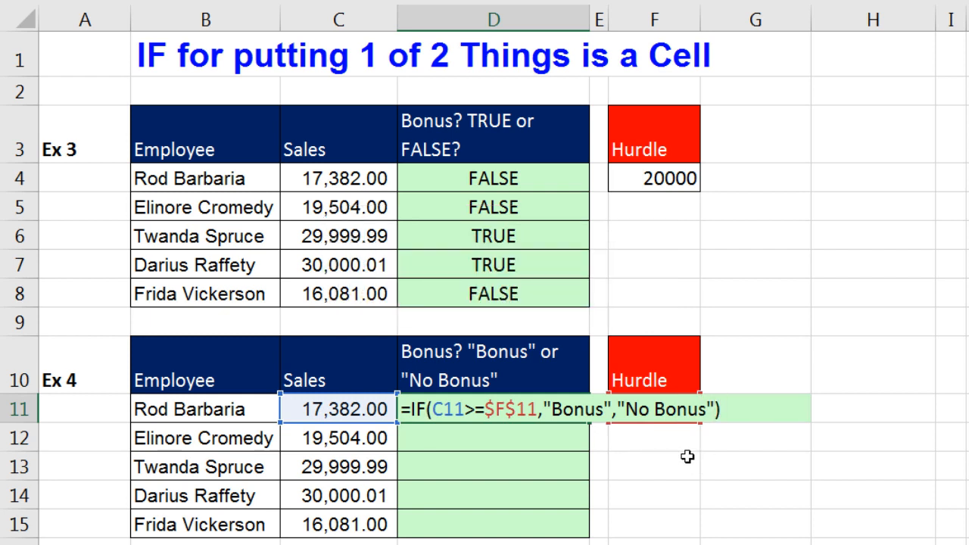
pyautogui.hotkey('ctrl', 'Return')
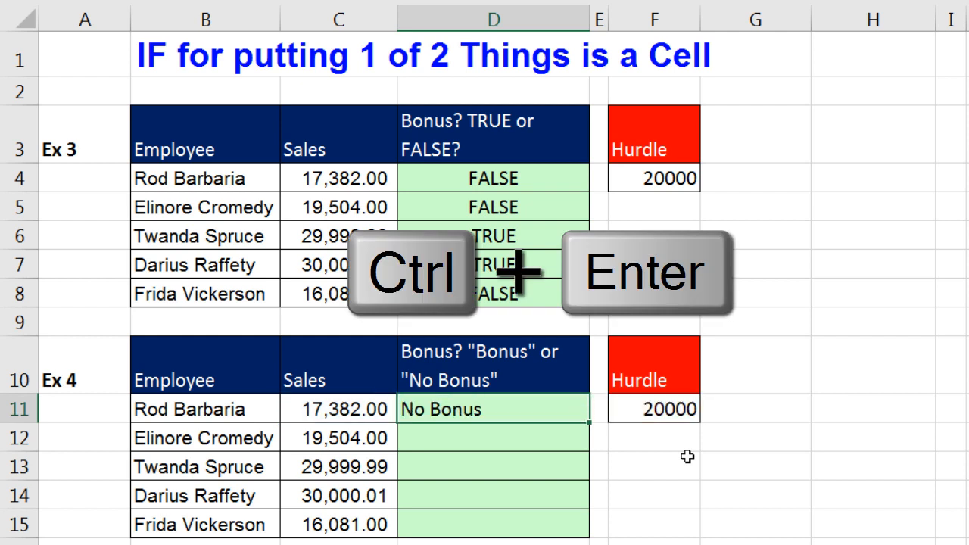
# Copy the D11 IF formula down through D15 and verify the cell references in D15.
pyautogui.doubleClick(589, 421)
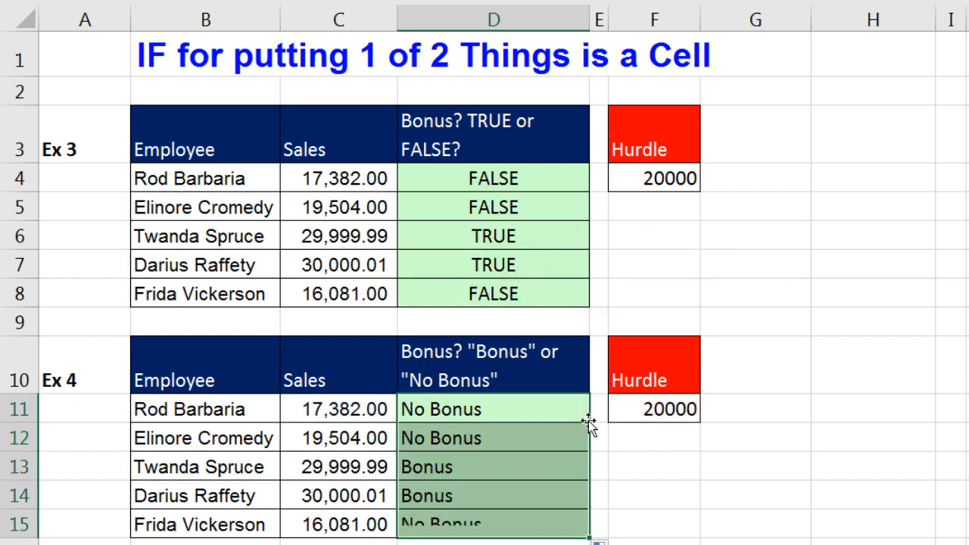
pyautogui.click(480, 529)
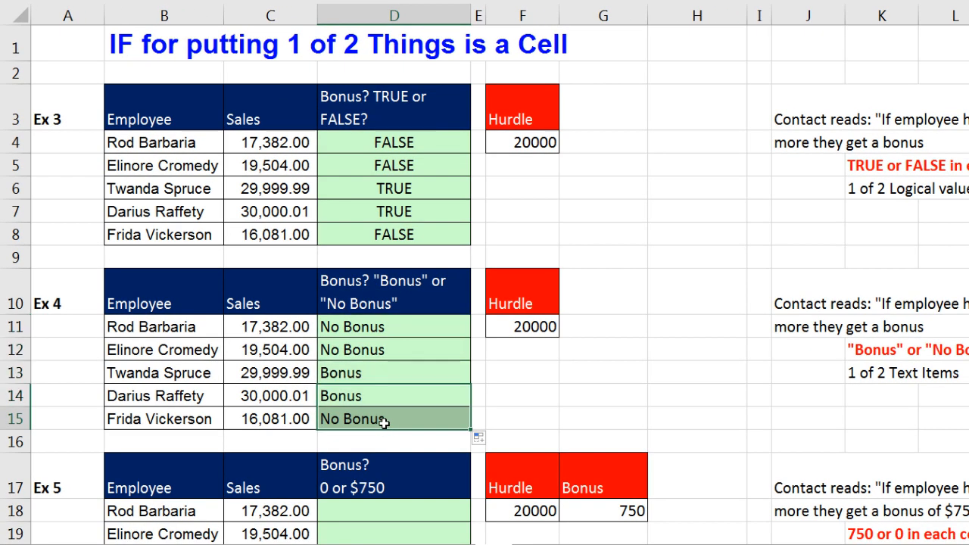
pyautogui.press('F2')
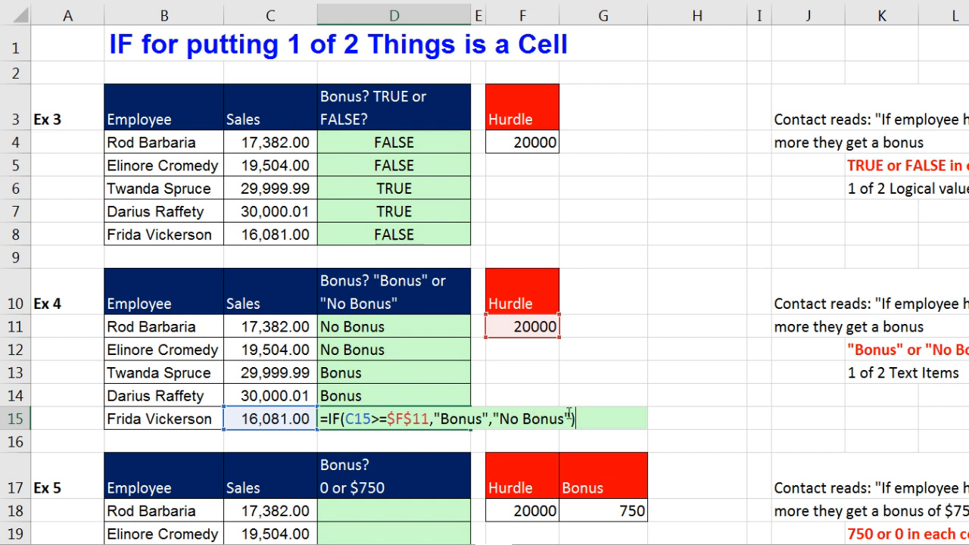
pyautogui.hotkey('ctrl', 'Return')
# For Ex 5, start an IF formula in D18 with the logical test C18>=$F$18, locking the hurdle reference.
pyautogui.scroll(-3, 568, 417)
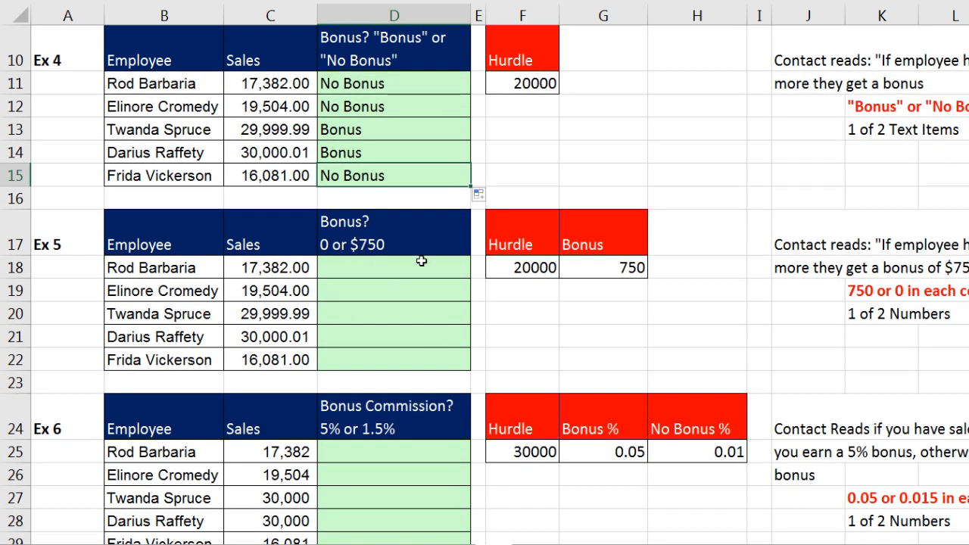
pyautogui.click(583, 264)
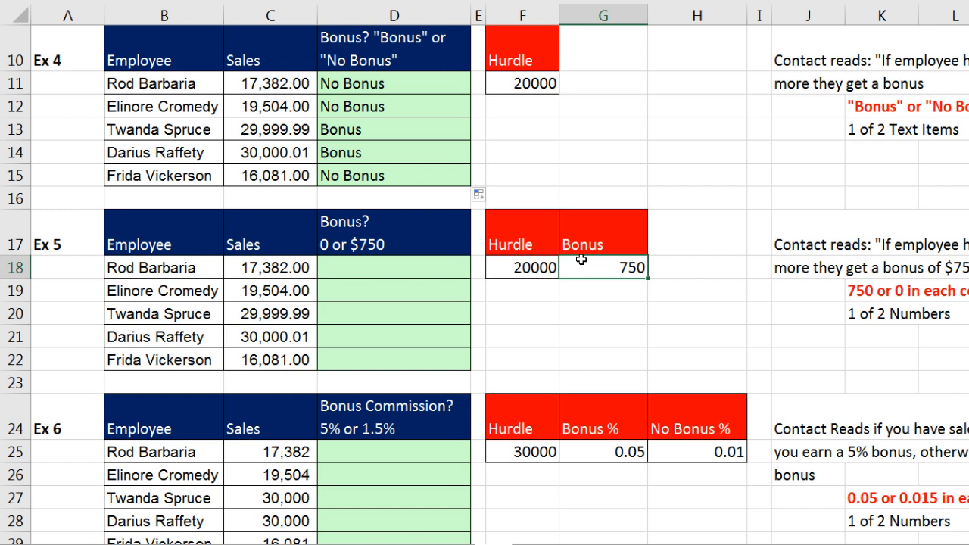
pyautogui.click(385, 270)
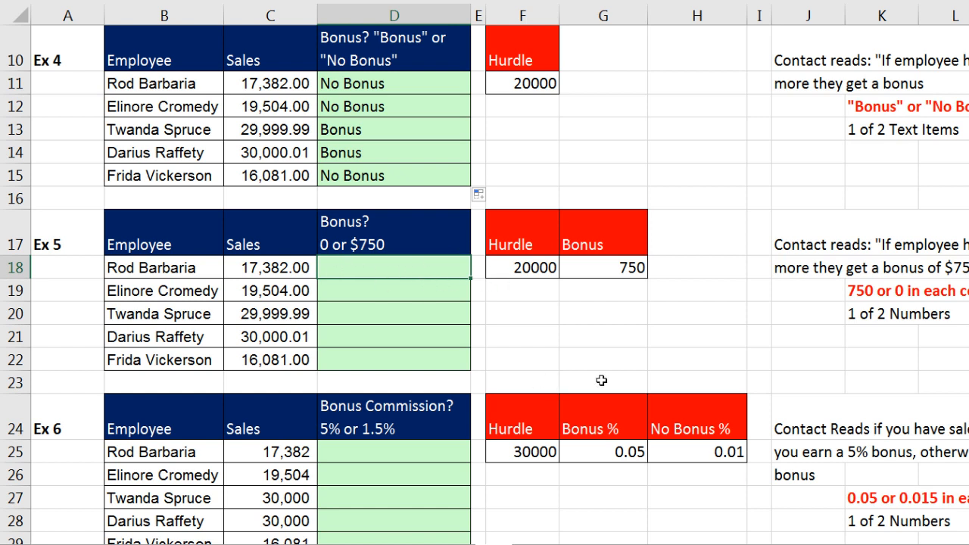
pyautogui.write('=i')
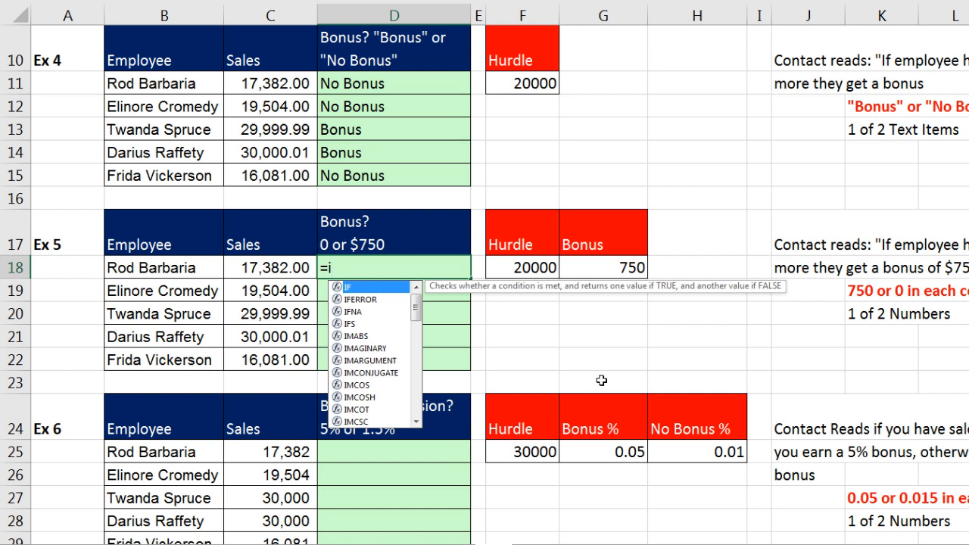
pyautogui.press('Tab')
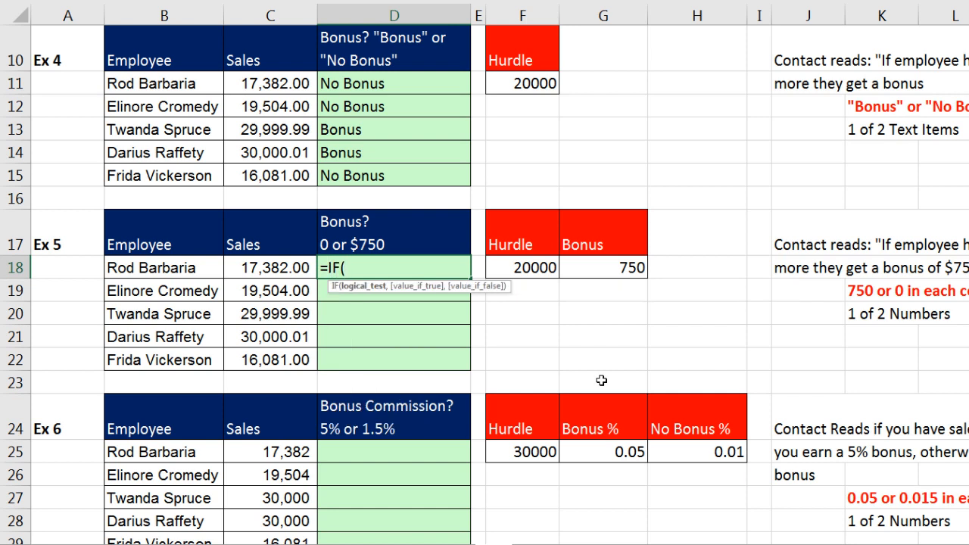
pyautogui.press('Left')
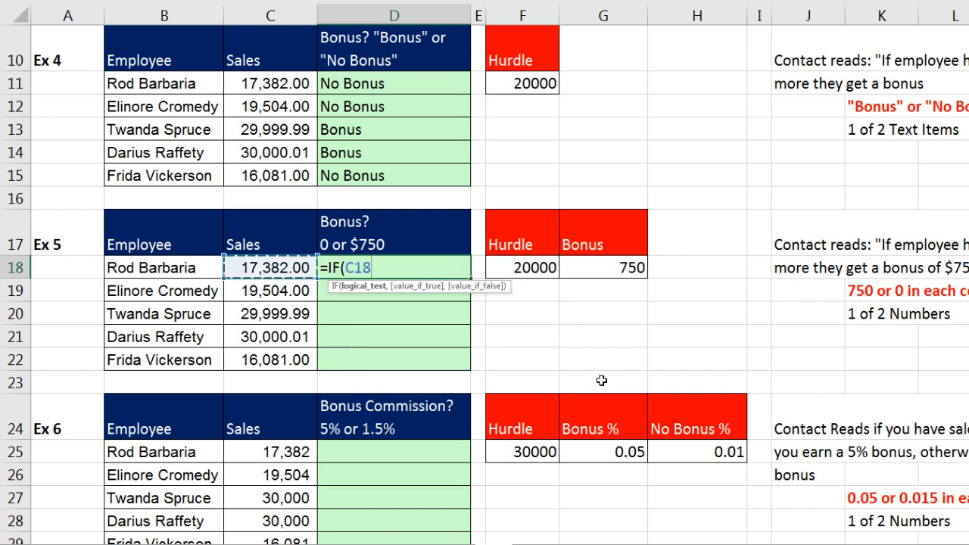
pyautogui.write('>=')
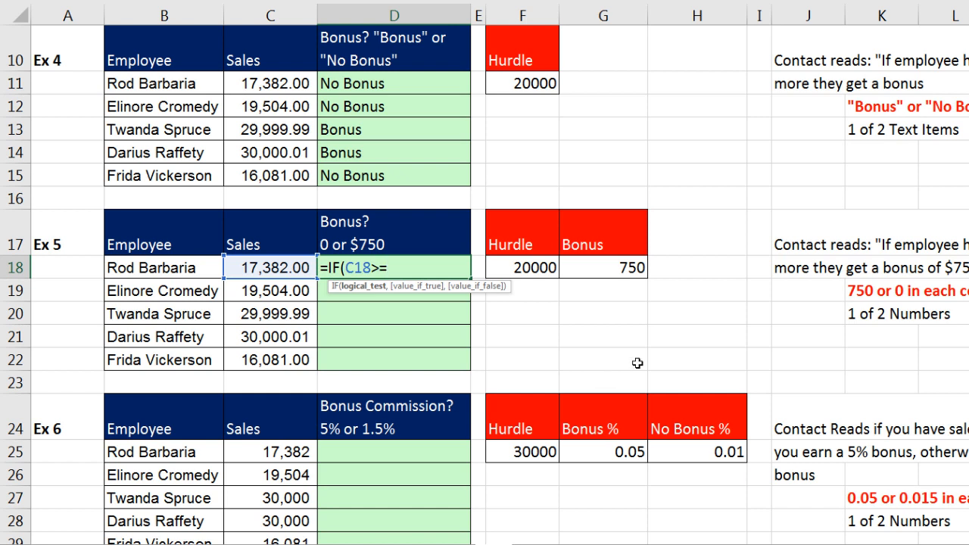
pyautogui.click(532, 267)
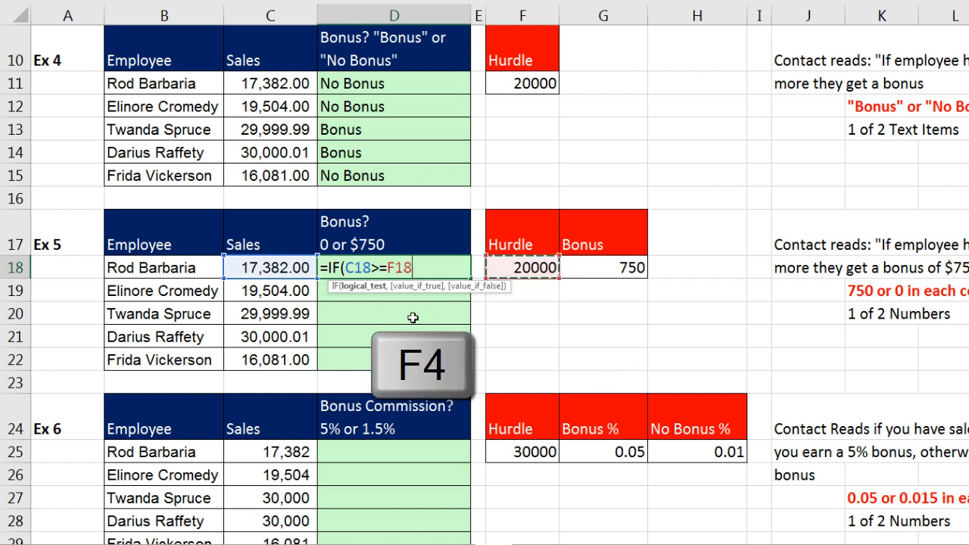
pyautogui.press('F4')
pyautogui.write(',')
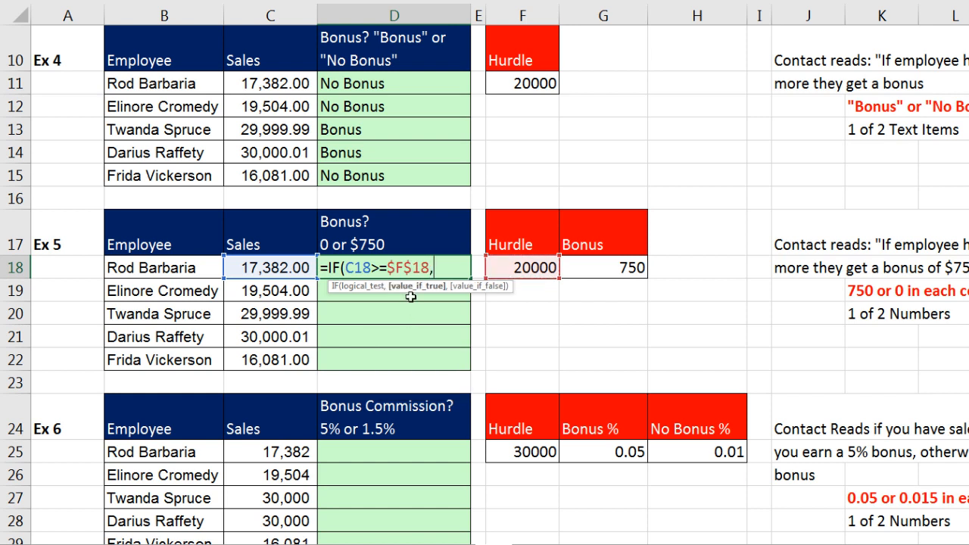
# Set the locked bonus amount $G$18 as value_if_true and 0 as value_if_false, and enter the formula in D18.
pyautogui.click(601, 268)
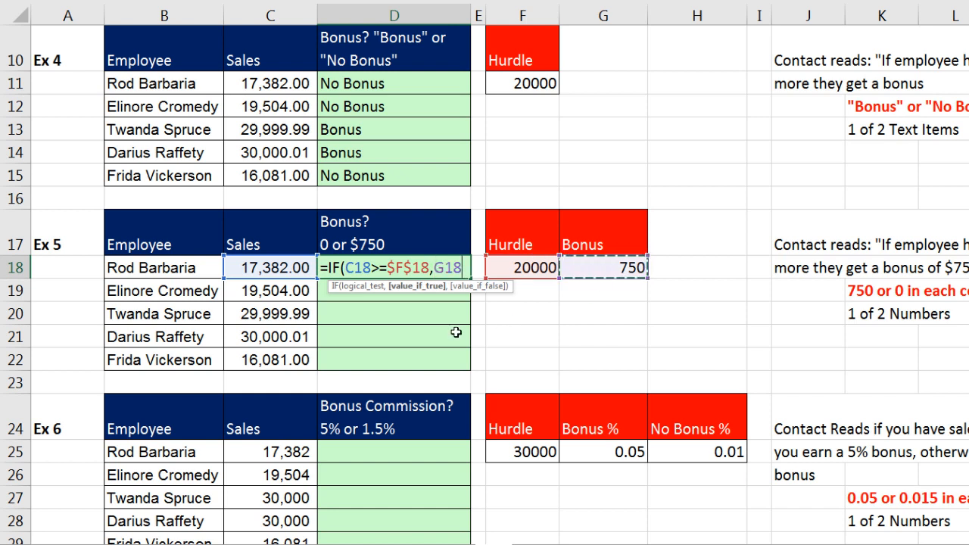
pyautogui.press('F4')
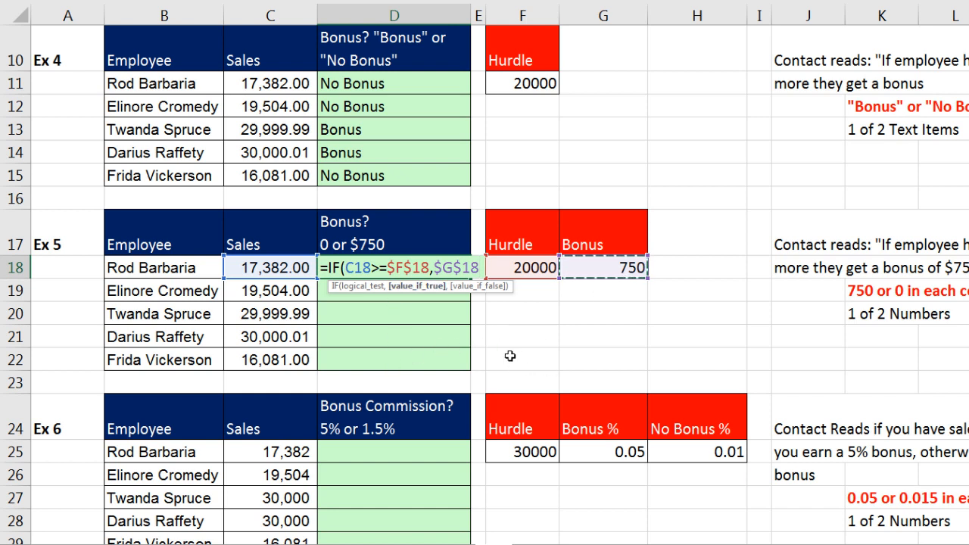
pyautogui.write(',')
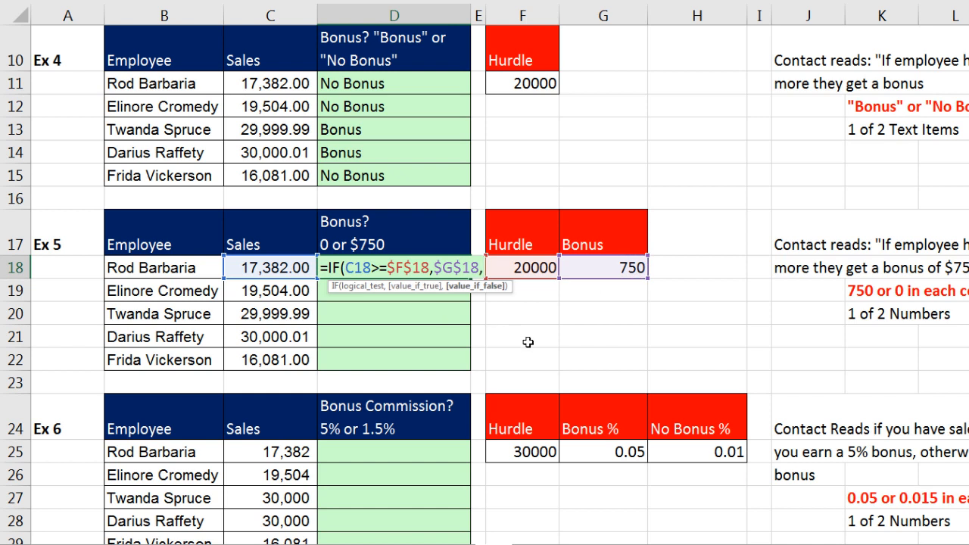
pyautogui.write('0')
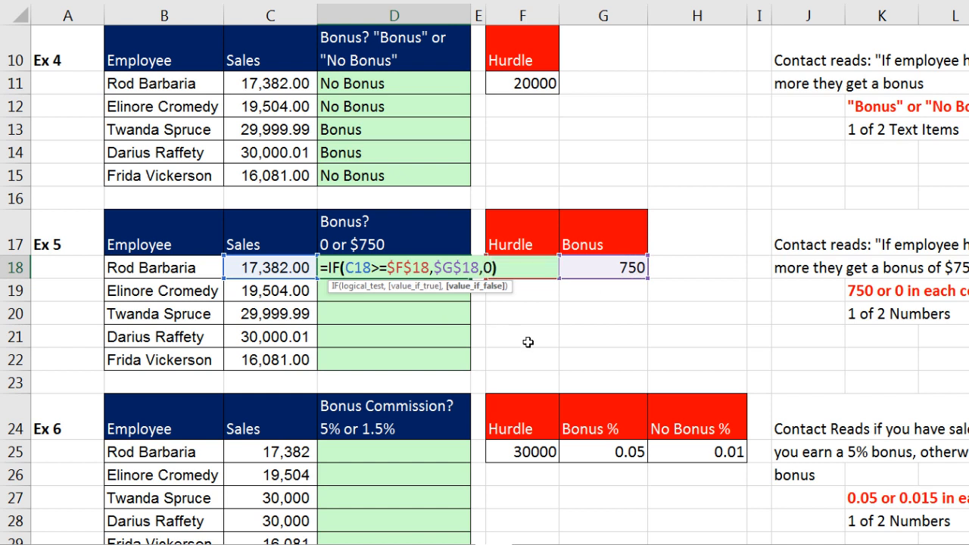
pyautogui.hotkey('ctrl', 'Return')
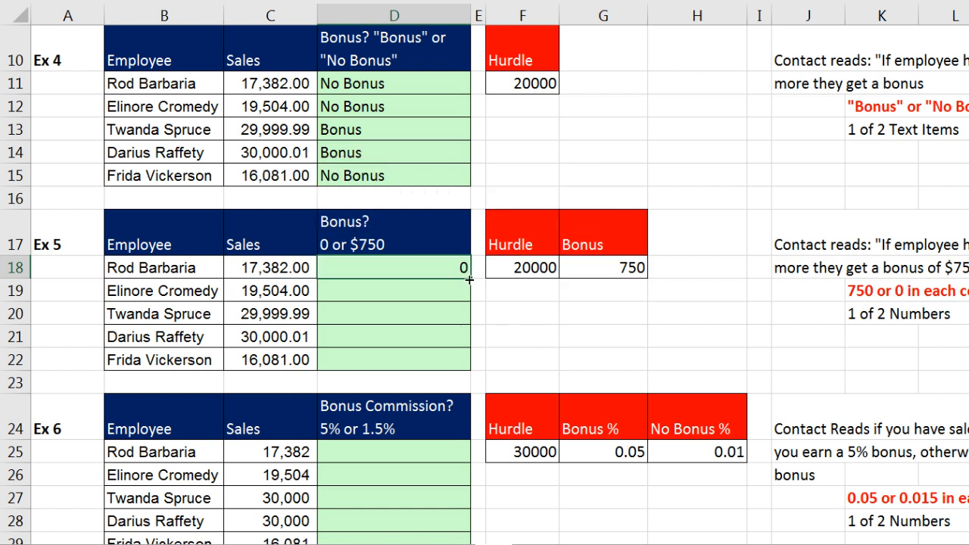
# Copy the D18 bonus formula down through D22, check the filled cells, and verify the references in D22.
pyautogui.doubleClick(469, 277)
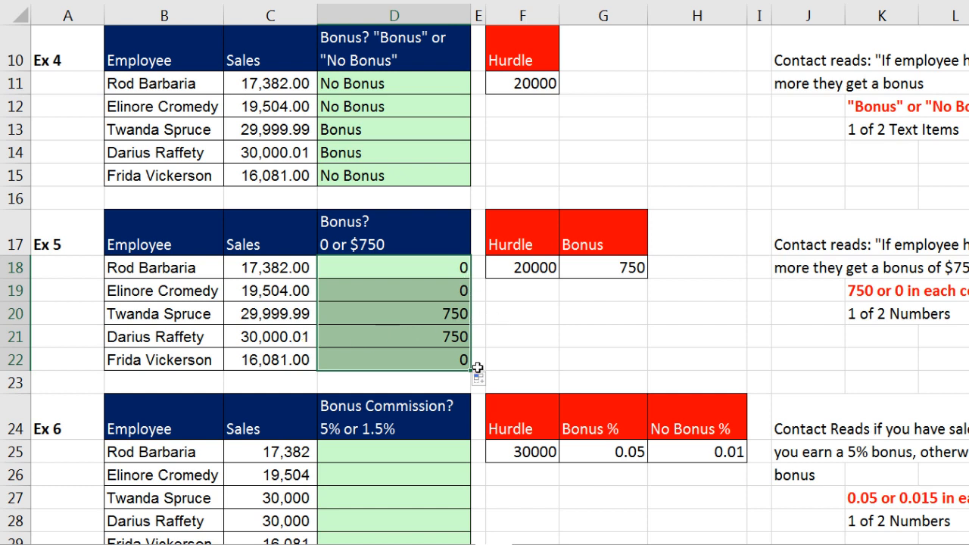
pyautogui.click(427, 271)
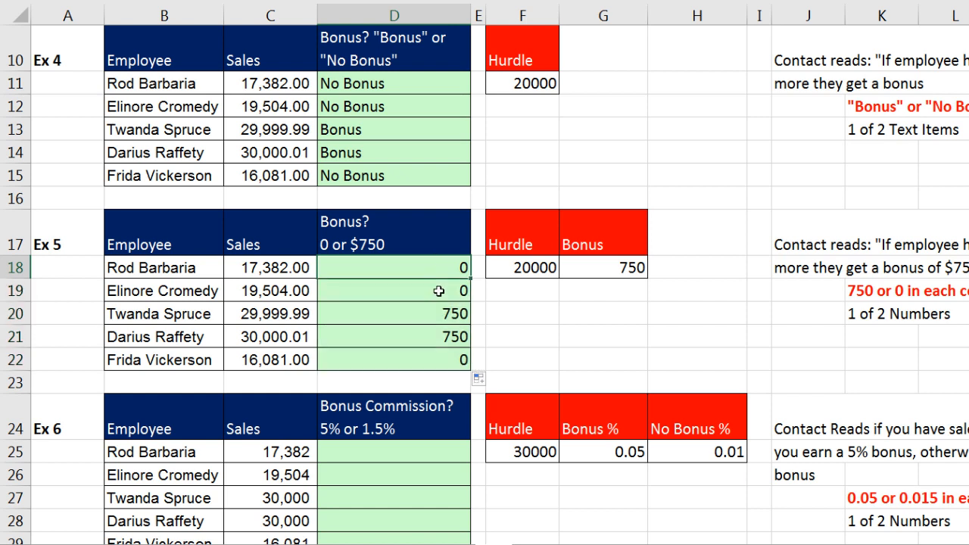
pyautogui.click(440, 313)
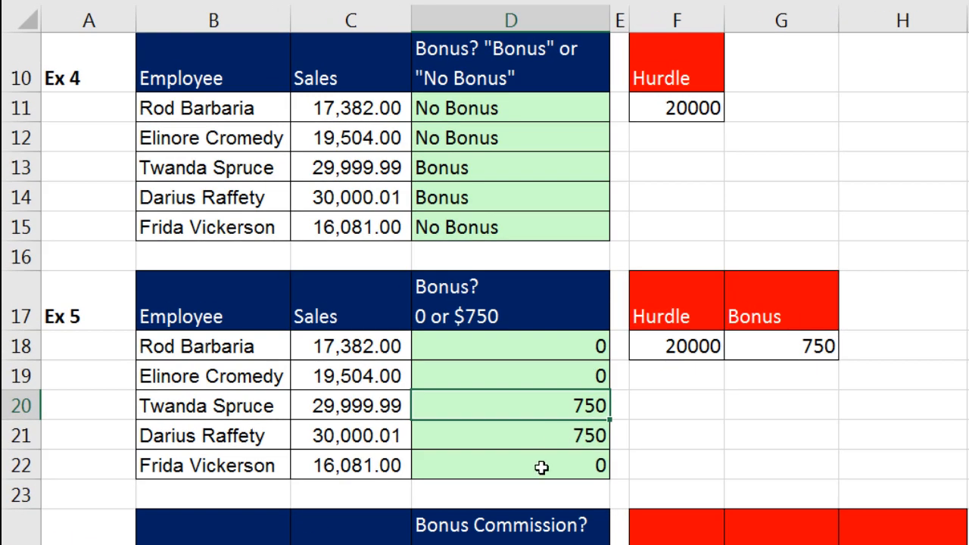
pyautogui.click(541, 467)
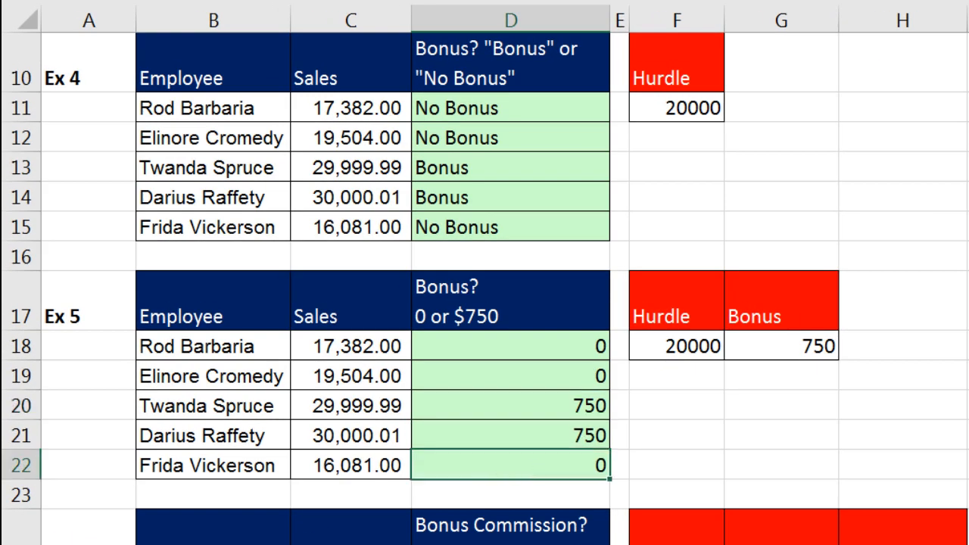
pyautogui.press('F2')
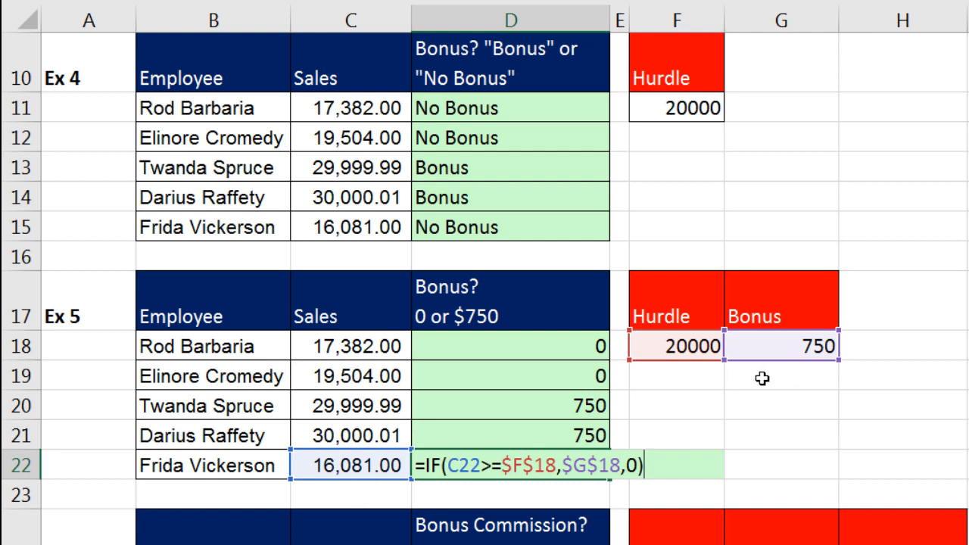
pyautogui.press('Escape')
pyautogui.click(580, 407)
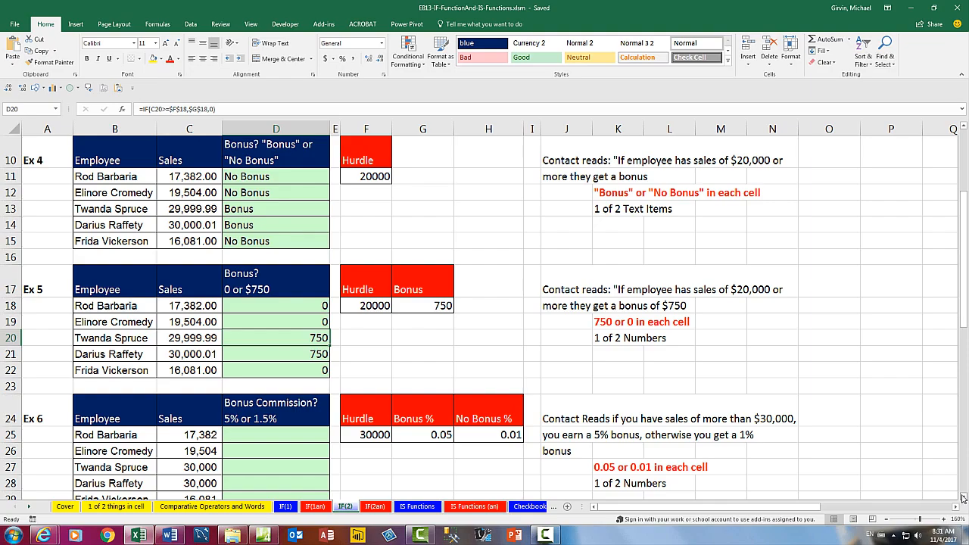
# For Ex 6, edit the D24 heading to read "Bonus Commission? 5% or 1%".
pyautogui.click(963, 497)
pyautogui.scroll(-4, 963, 497)
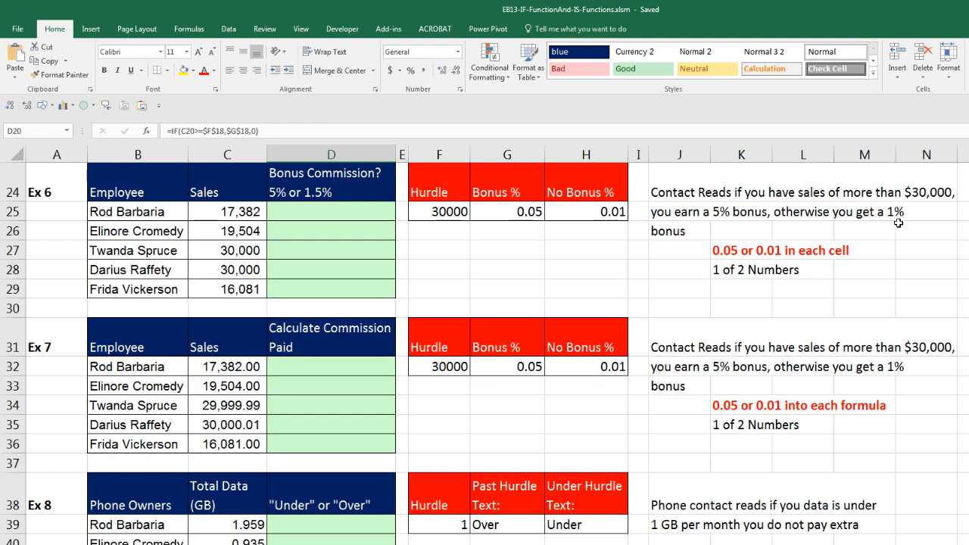
pyautogui.click(293, 213)
pyautogui.click(292, 232)
pyautogui.click(298, 251)
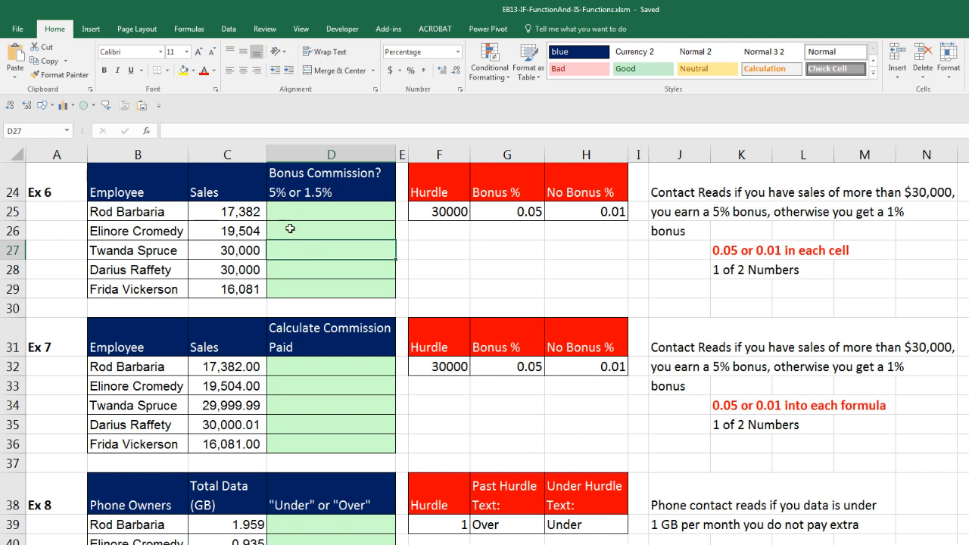
pyautogui.doubleClick(311, 195)
pyautogui.press('Delete')
pyautogui.press('Delete')
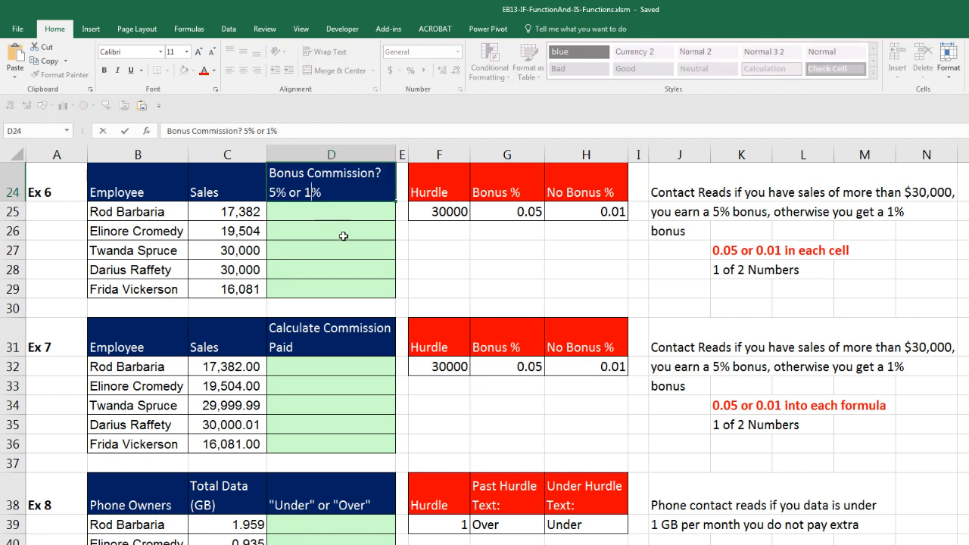
pyautogui.press('Return')
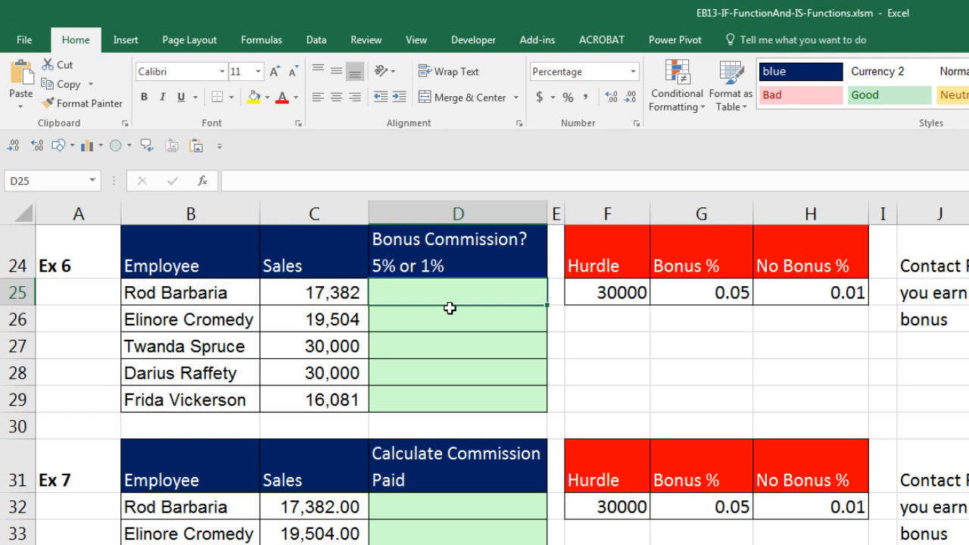
# Examine the empty Ex 6 commission cells and the underlying sales amounts in C25 through C29.
pyautogui.click(450, 318)
pyautogui.click(450, 350)
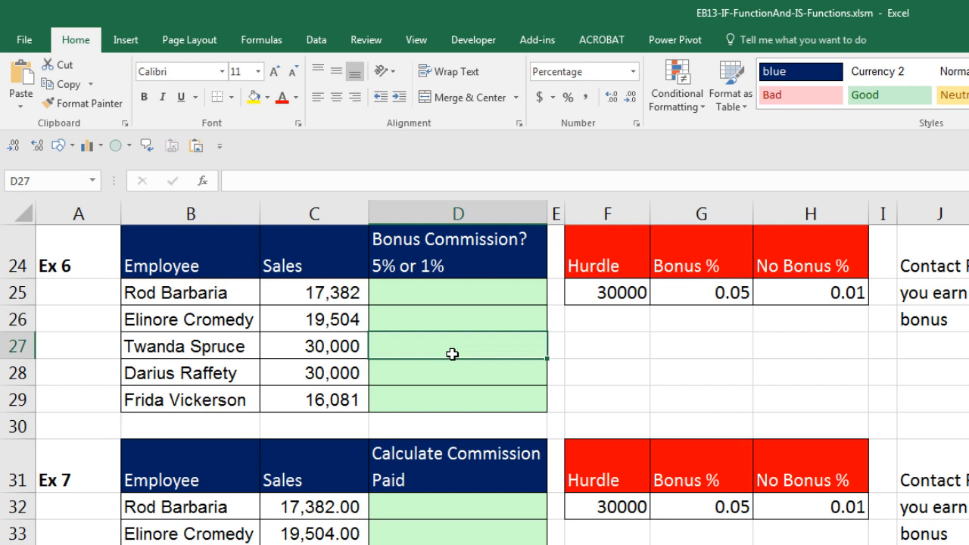
pyautogui.click(353, 296)
pyautogui.click(346, 321)
pyautogui.click(338, 350)
pyautogui.click(340, 372)
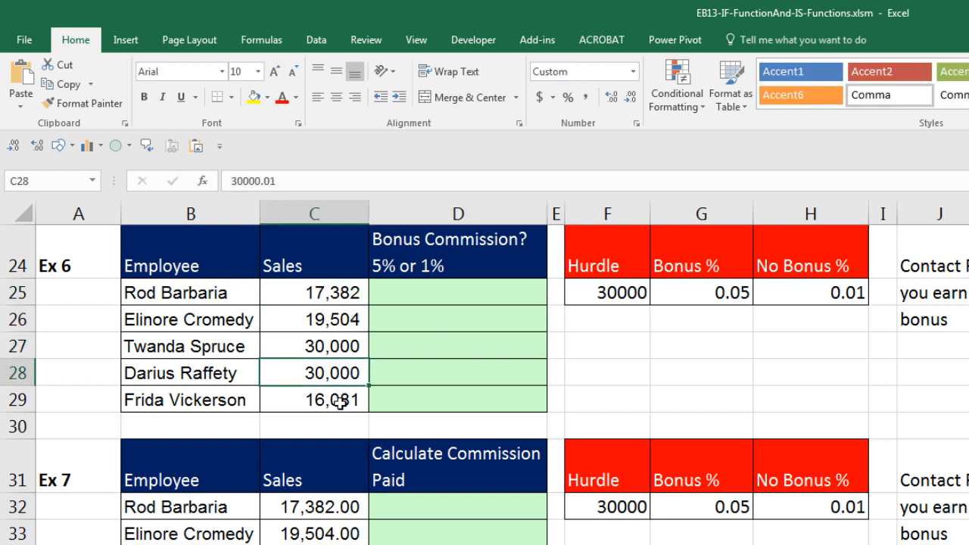
pyautogui.click(342, 401)
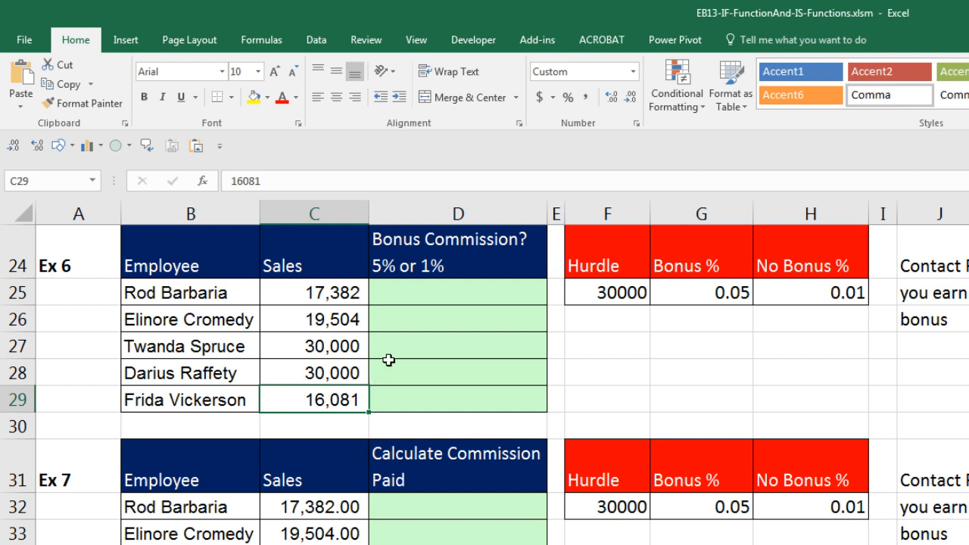
# Start an IF formula in D25 with the logical test C25>$F$25, locking the hurdle reference.
pyautogui.click(422, 298)
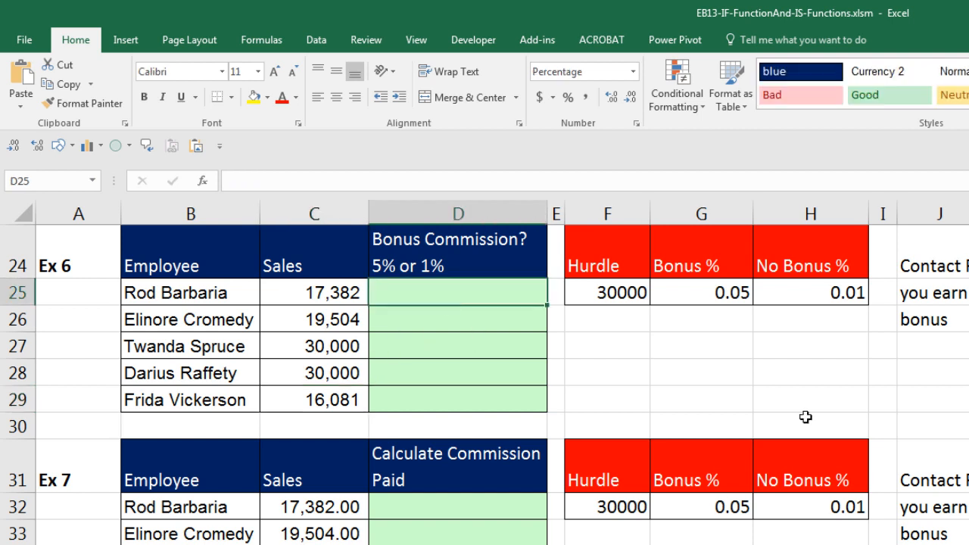
pyautogui.write('=i')
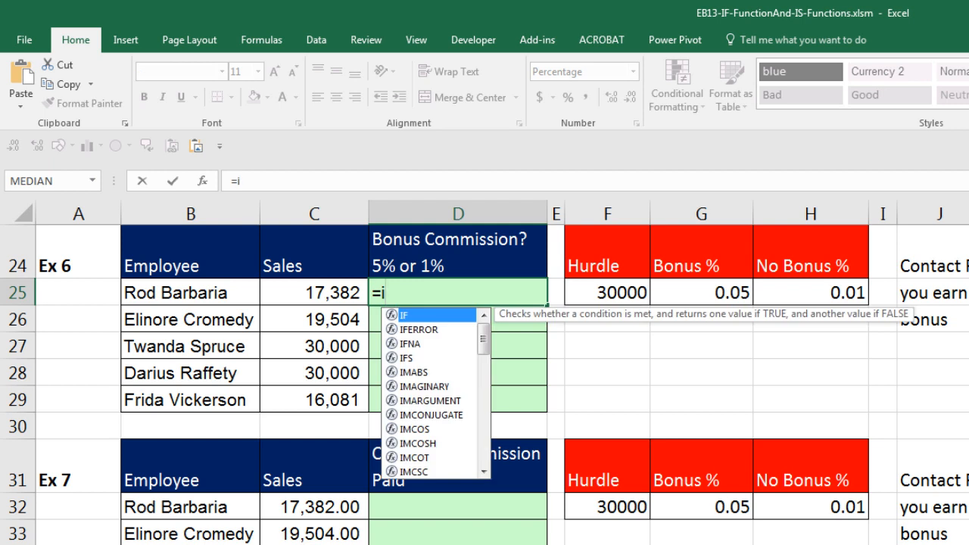
pyautogui.press('Tab')
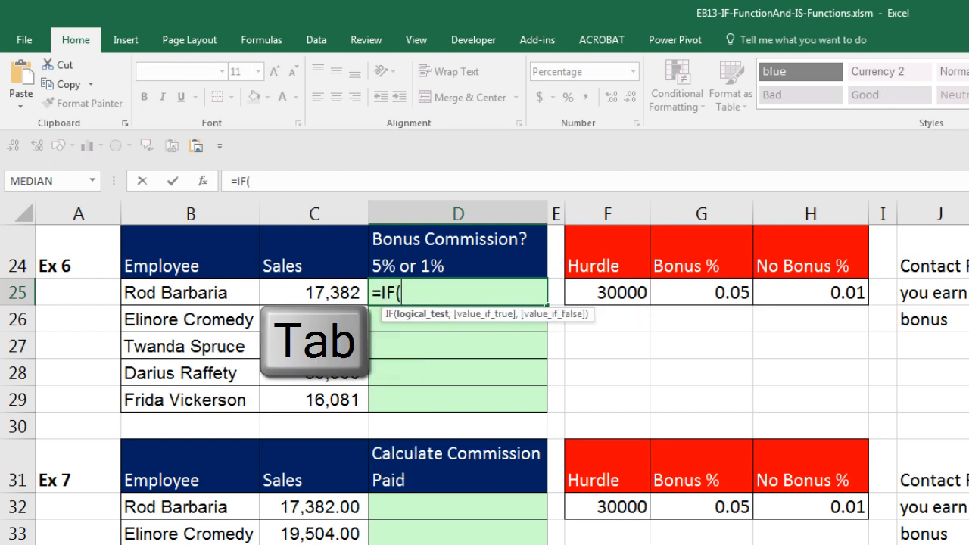
pyautogui.press('Left')
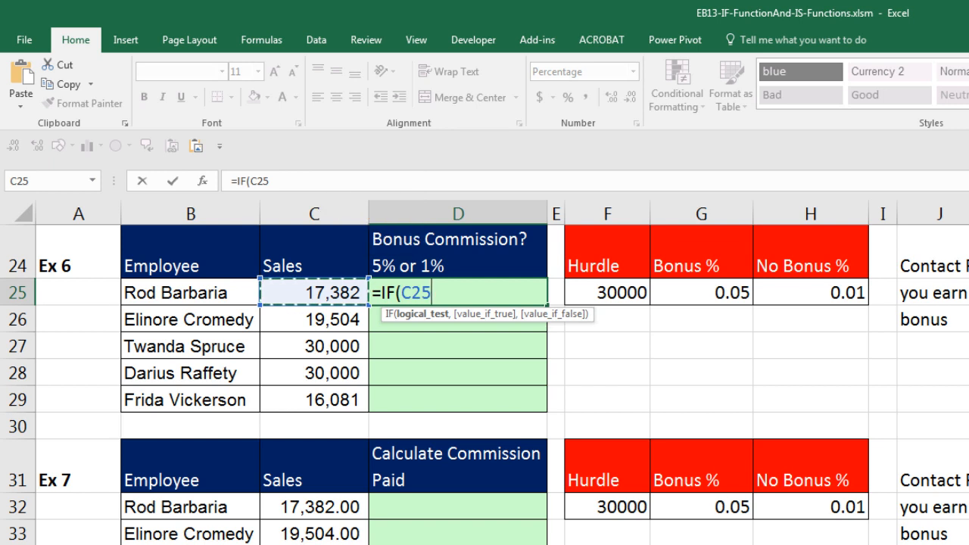
pyautogui.write('>')
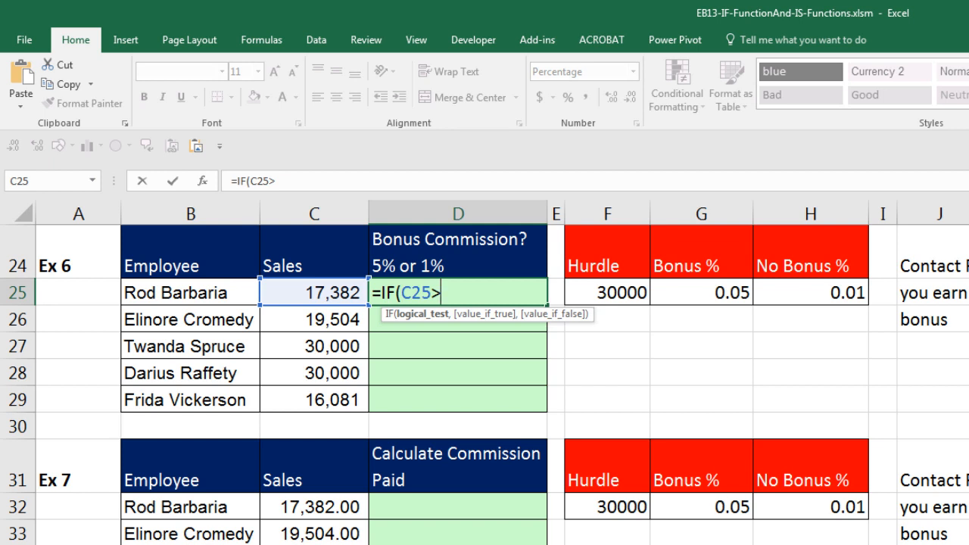
pyautogui.click(629, 291)
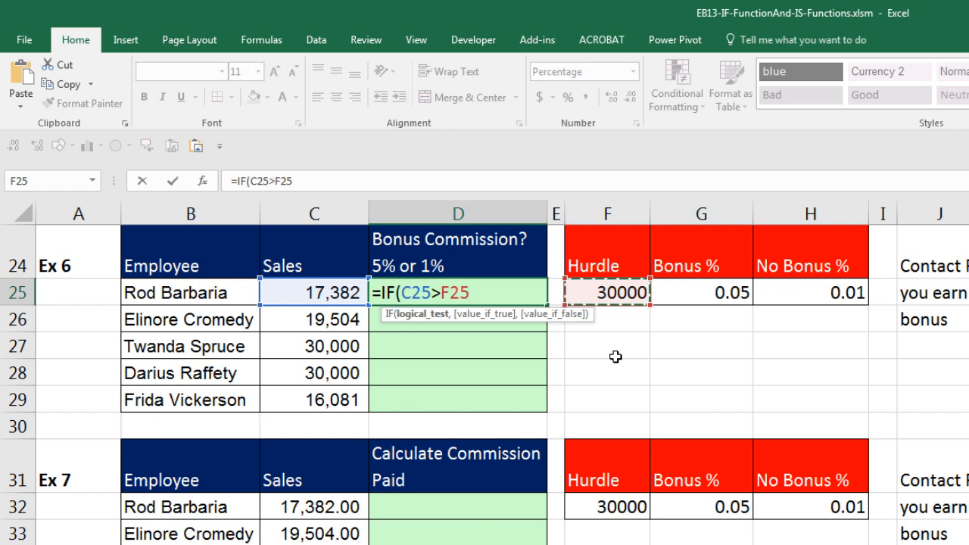
pyautogui.press('F4')
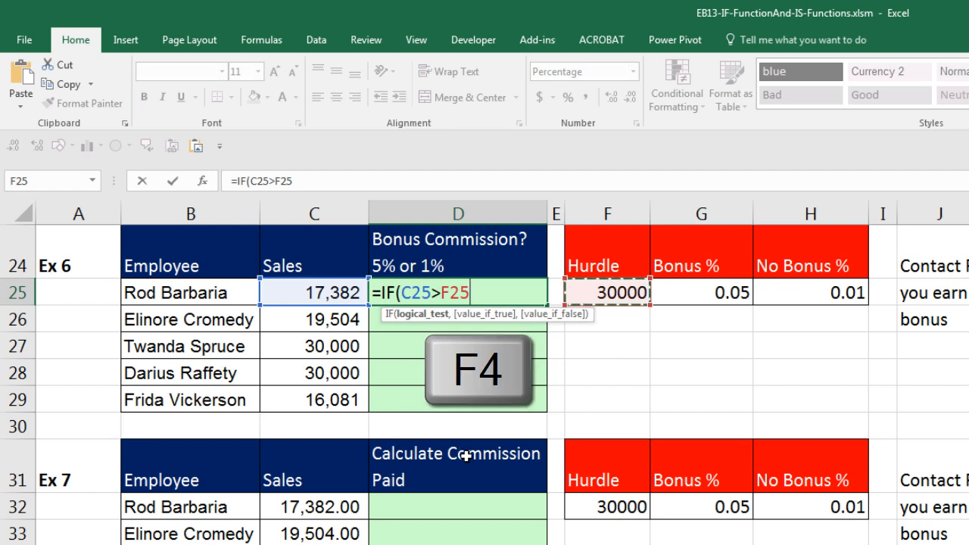
pyautogui.press('F4')
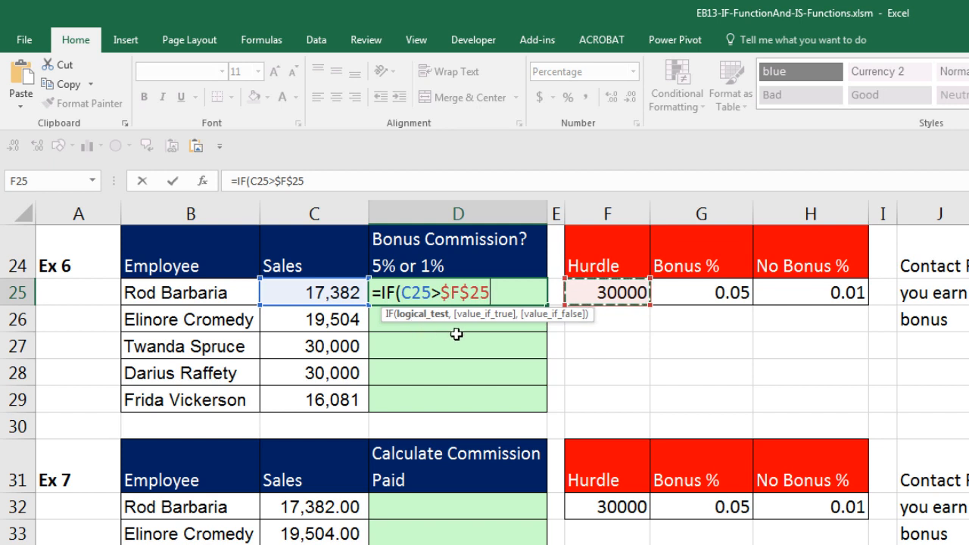
pyautogui.write(',')
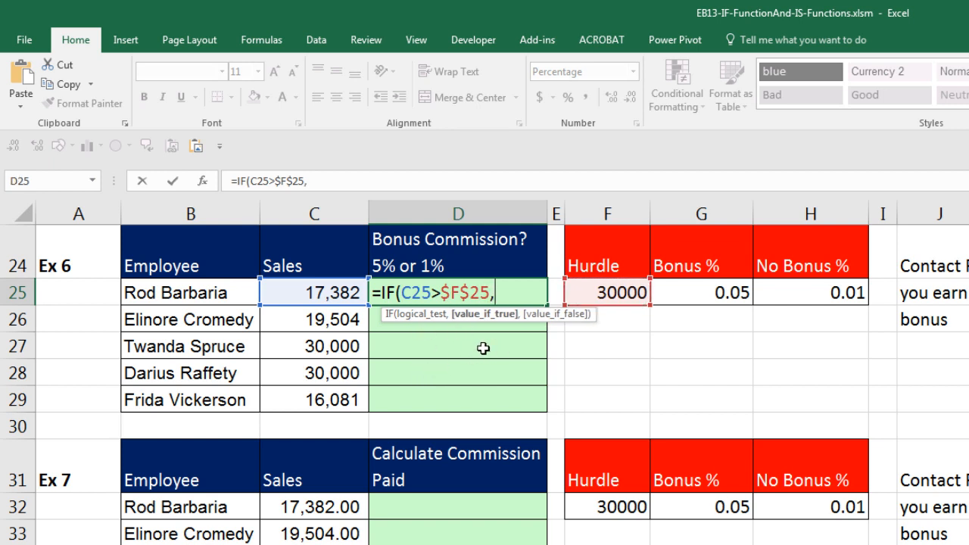
# Set the locked $G$25 as value_if_true and the locked $H$25 as value_if_false, and enter the formula in D25.
pyautogui.click(704, 290)
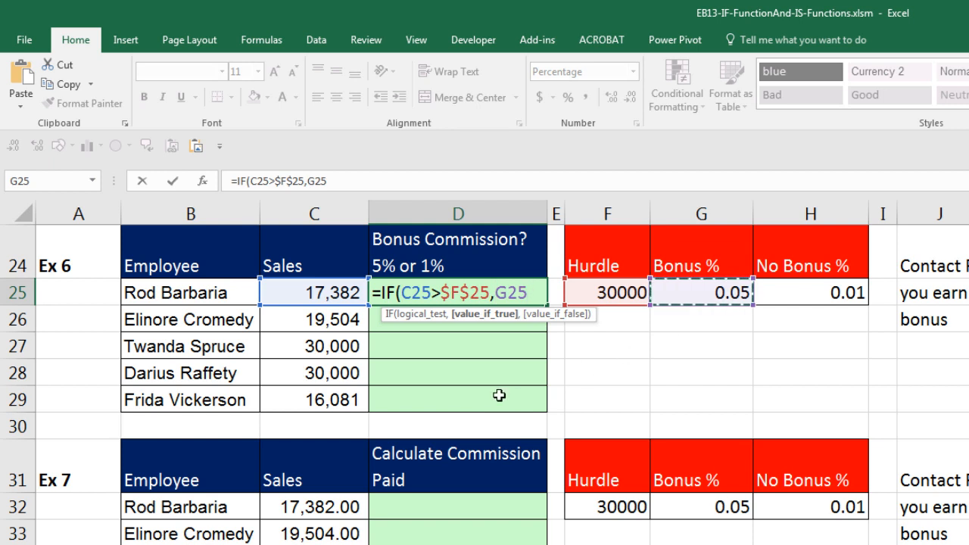
pyautogui.press('F4')
pyautogui.press('F4')
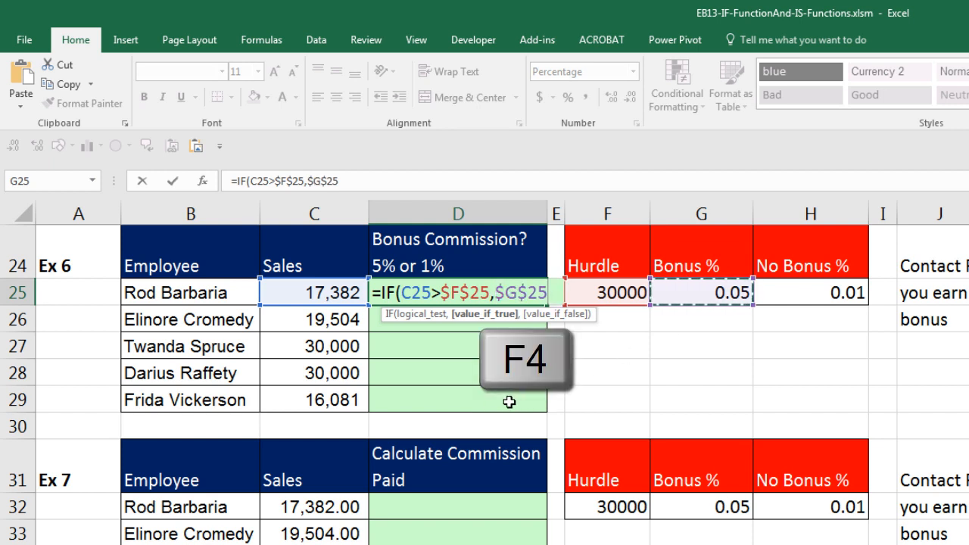
pyautogui.write(',')
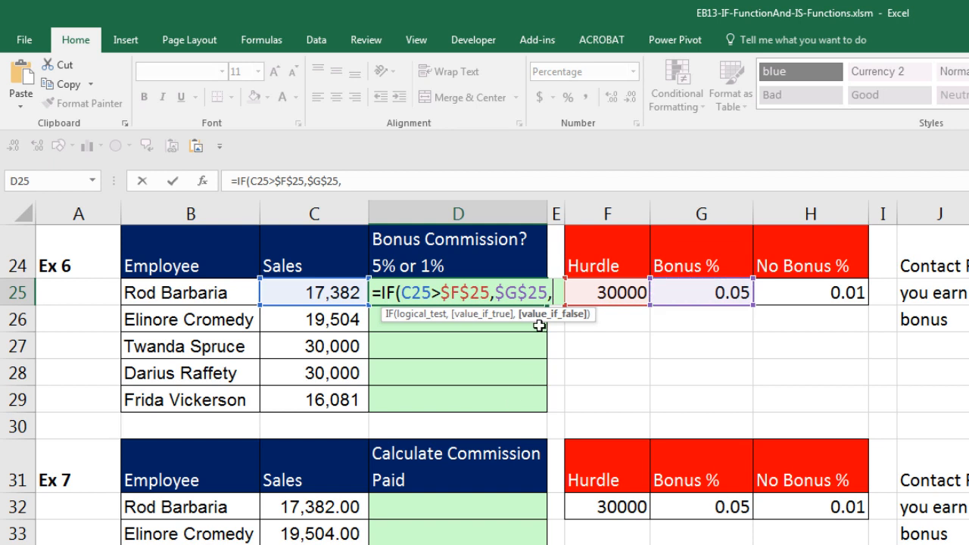
pyautogui.click(783, 296)
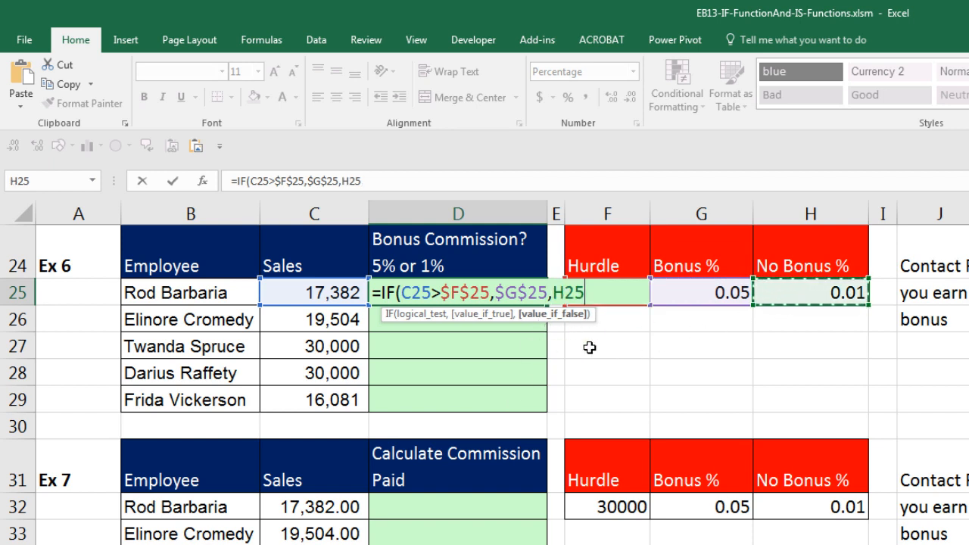
pyautogui.press('F4')
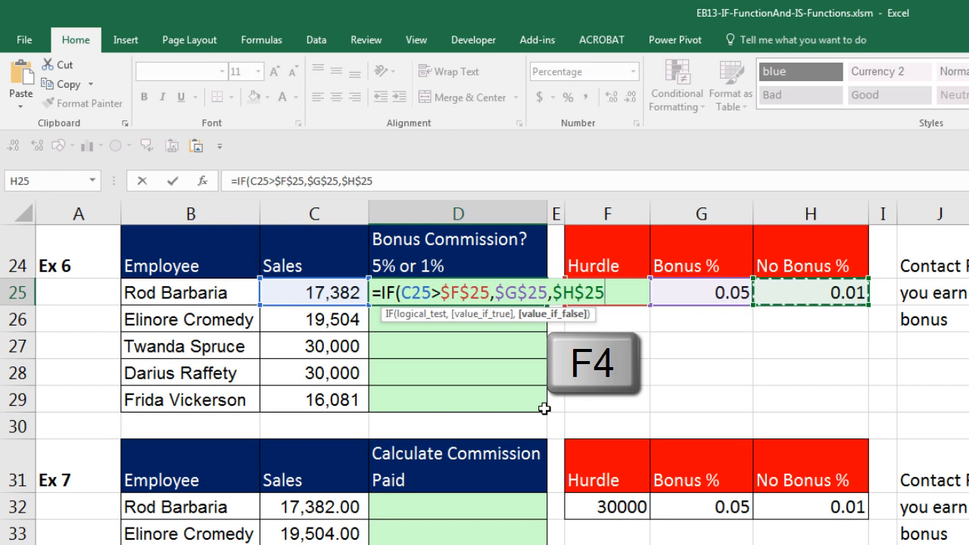
pyautogui.write(')')
pyautogui.hotkey('ctrl', 'Return')
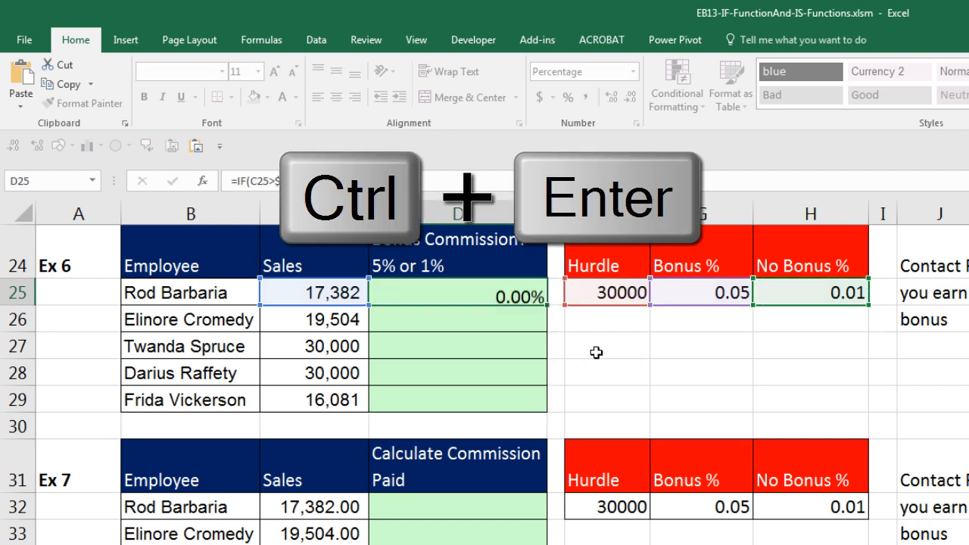
# Copy the D25 commission formula down through D29 and verify the cell references in D29 and D28.
pyautogui.doubleClick(546, 306)
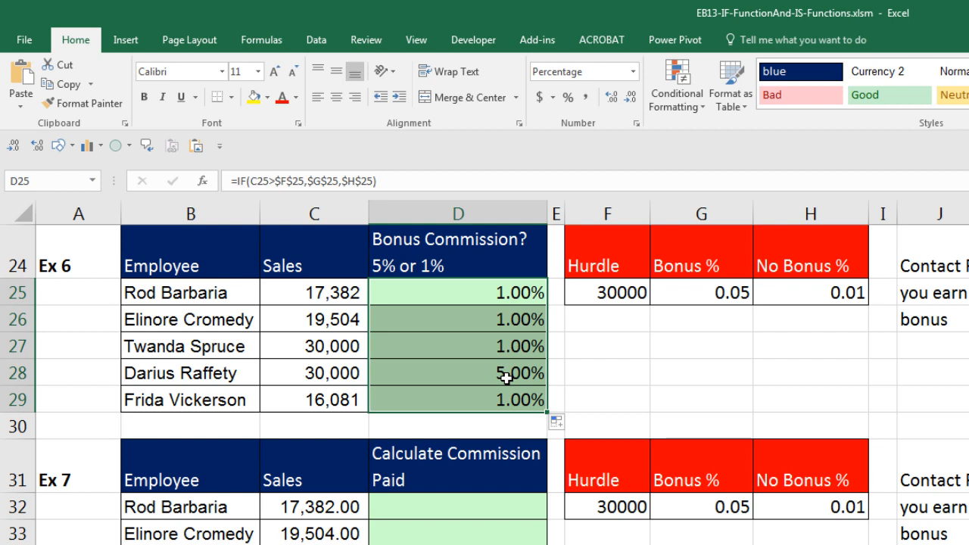
pyautogui.click(334, 381)
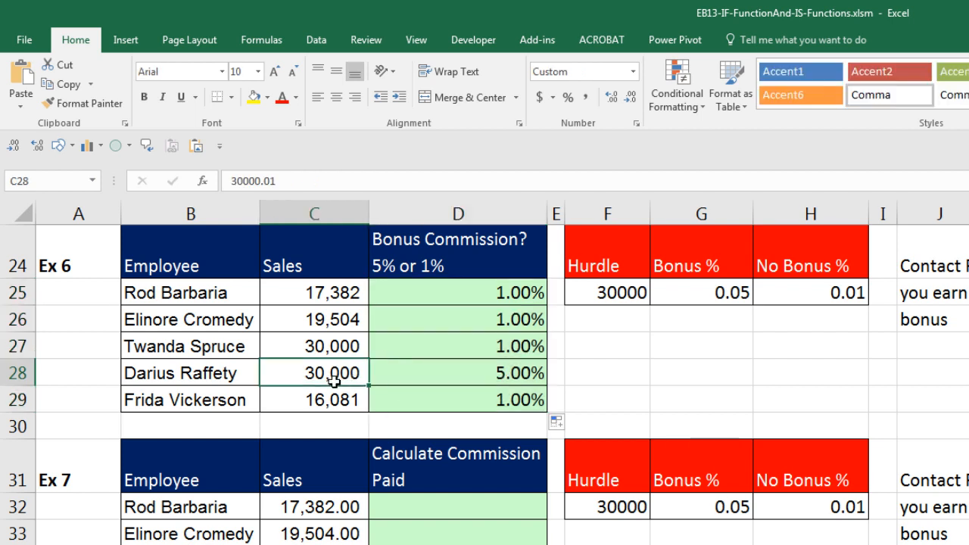
pyautogui.click(511, 371)
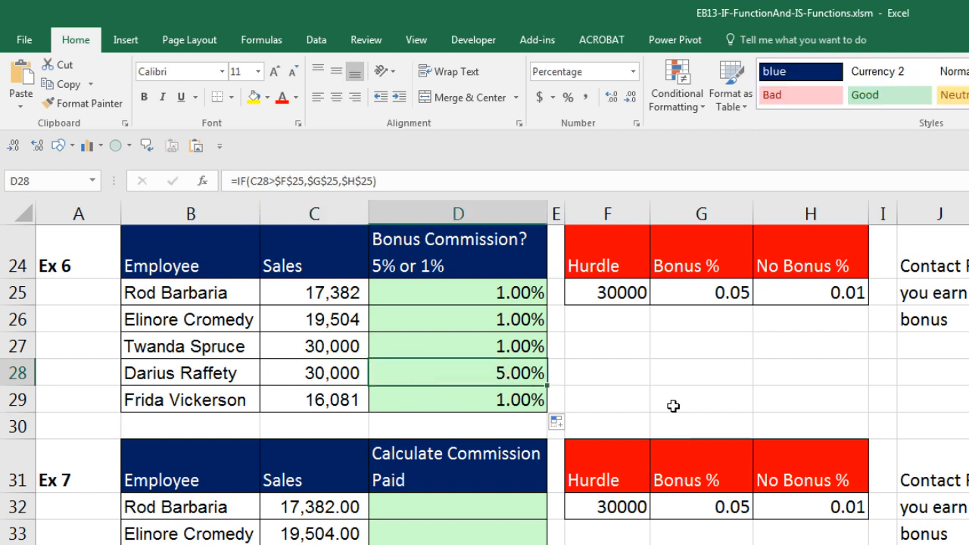
pyautogui.click(483, 410)
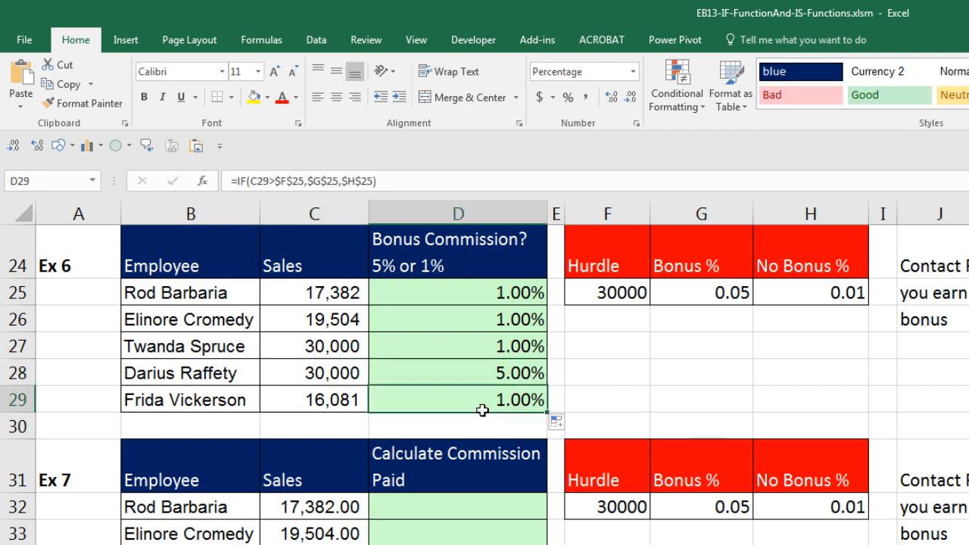
pyautogui.press('F2')
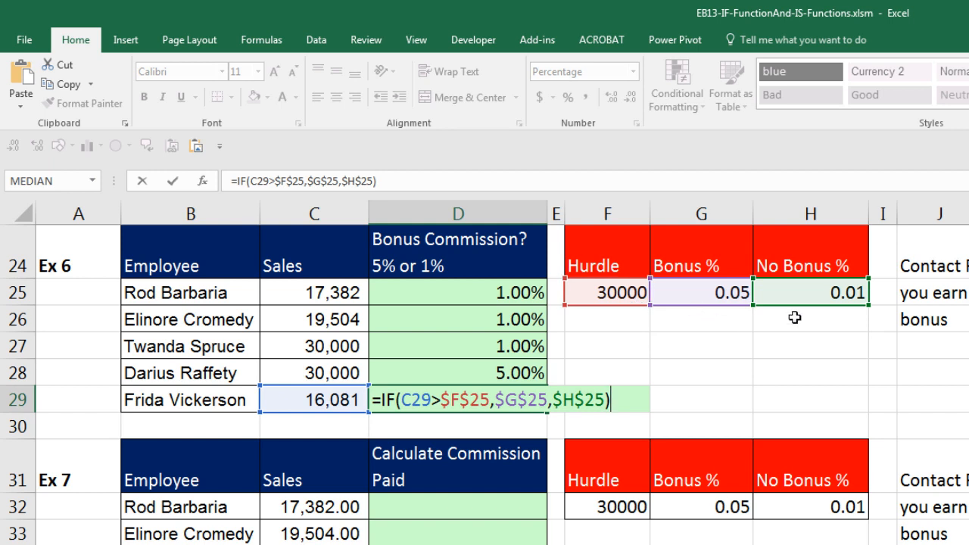
pyautogui.press('Escape')
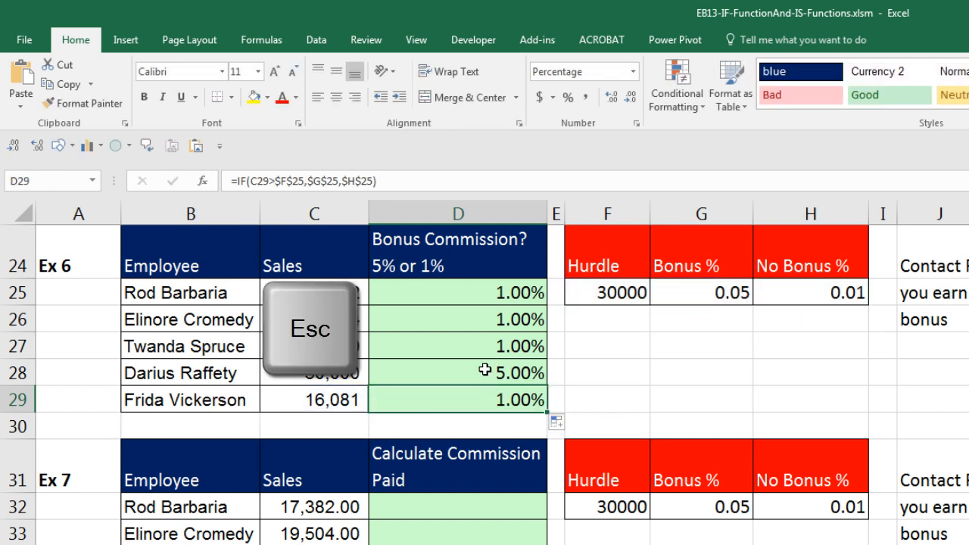
pyautogui.click(484, 370)
pyautogui.press('F2')
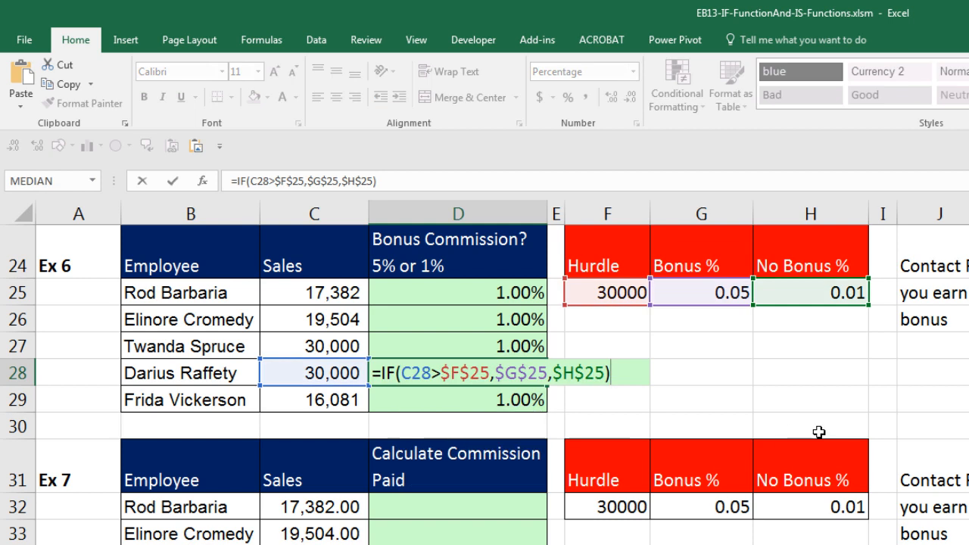
pyautogui.press('Escape')
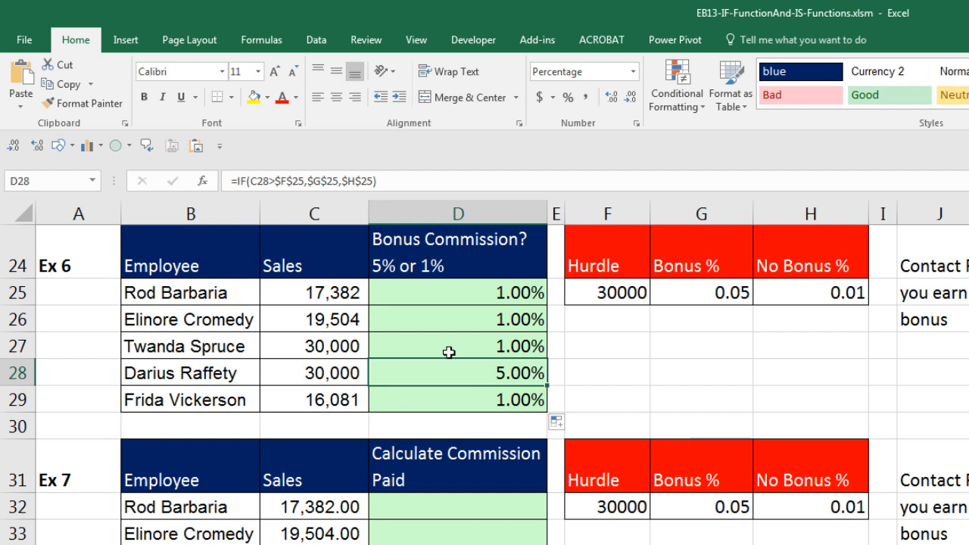
# Show the Ex 6 sales amounts in C25:C29 with two decimal places.
pyautogui.moveTo(296, 295); pyautogui.dragTo(308, 392)
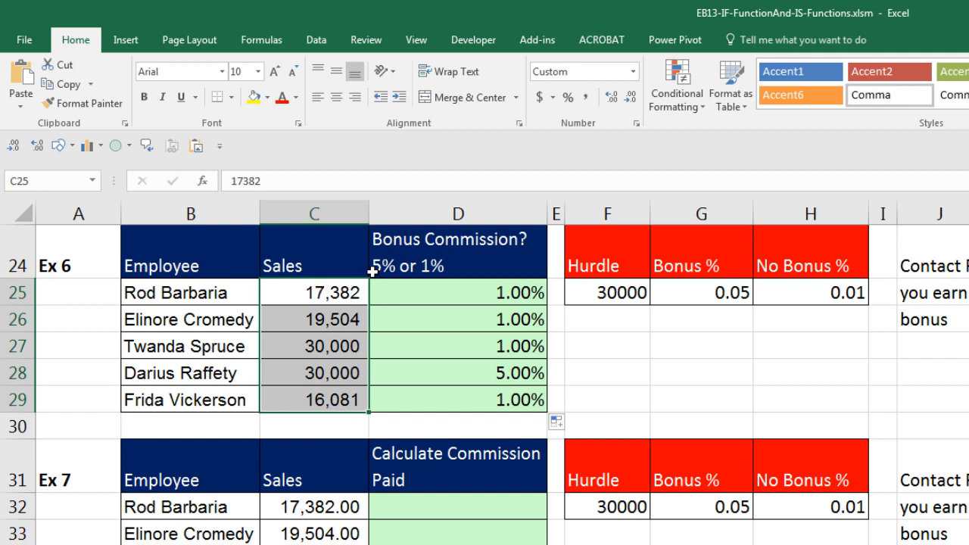
pyautogui.click(614, 103)
pyautogui.click(614, 102)
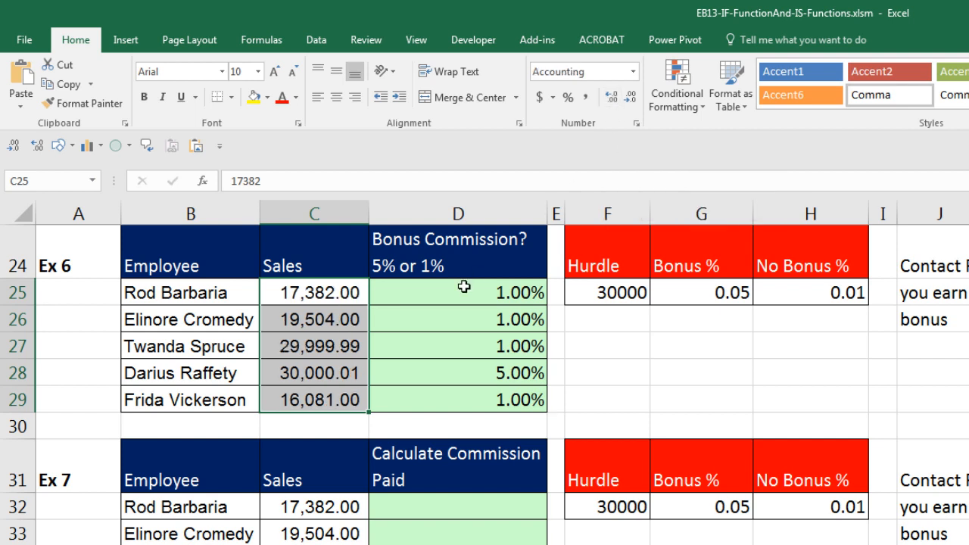
# Check the sales amount in C27 and review the references of the IF formula in D28.
pyautogui.click(321, 350)
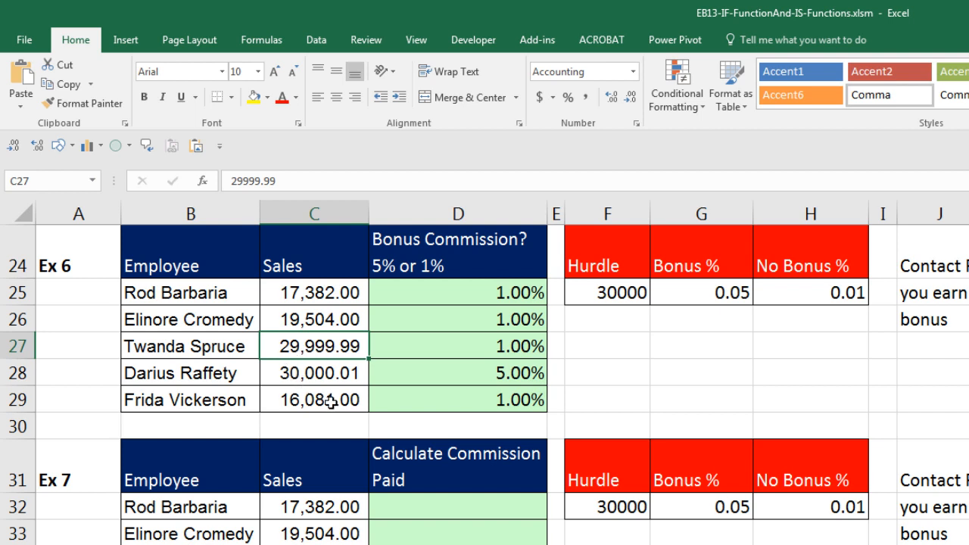
pyautogui.doubleClick(496, 374)
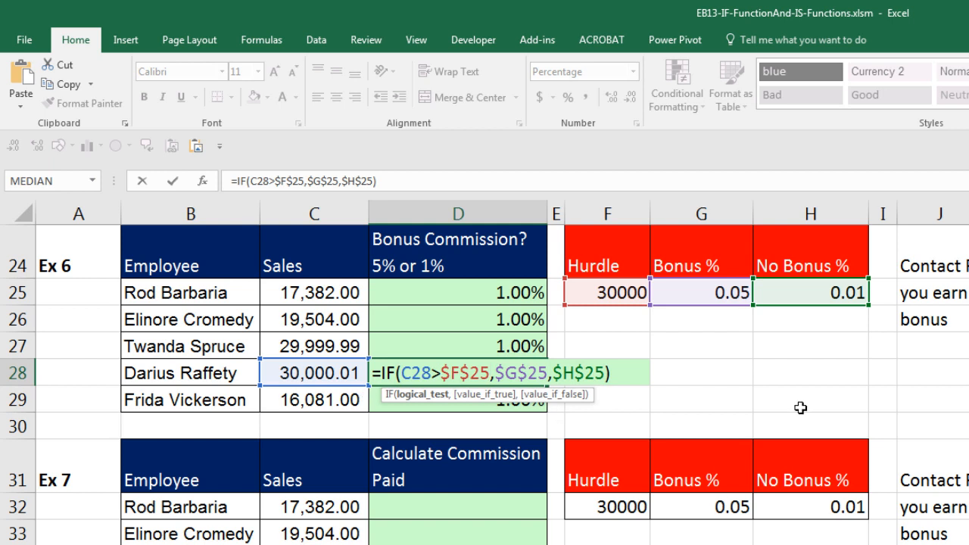
pyautogui.press('Return')
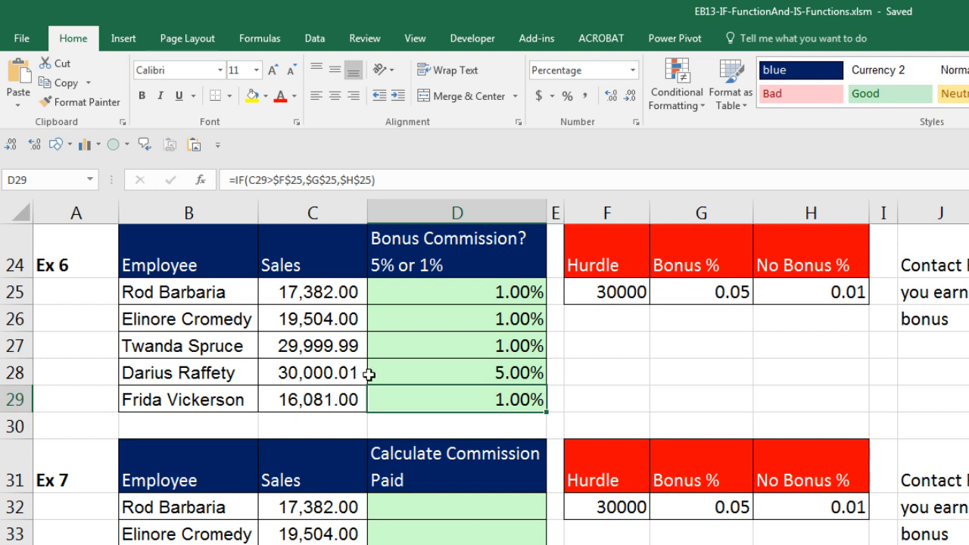
# Review the Ex 6 bonus commission results in D26:D29 and check the IF formula references in D28 and D29.
pyautogui.click(492, 322)
pyautogui.click(488, 346)
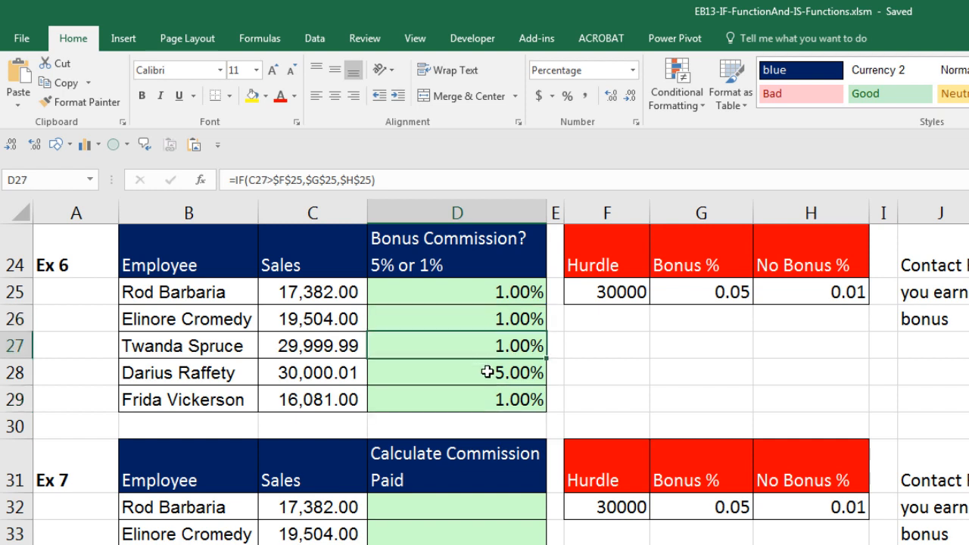
pyautogui.click(489, 371)
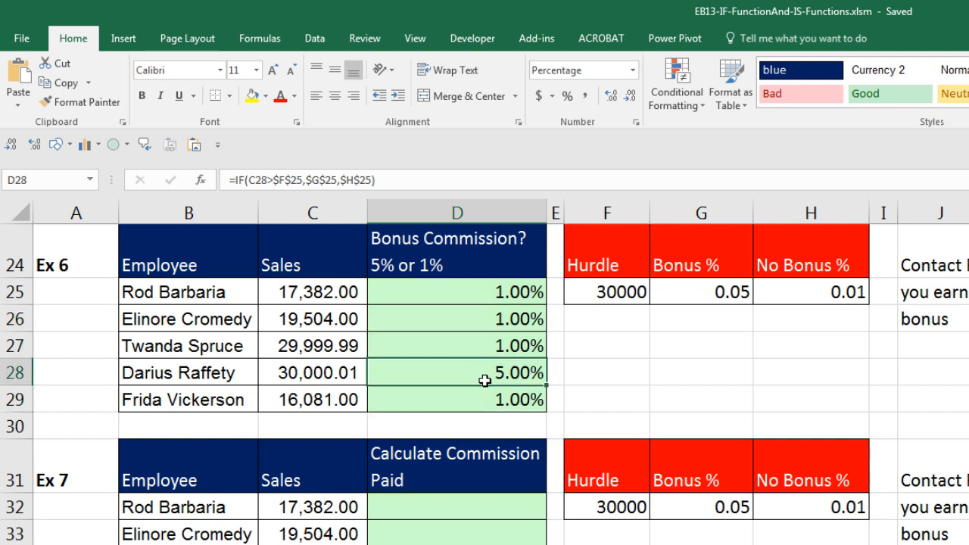
pyautogui.click(481, 402)
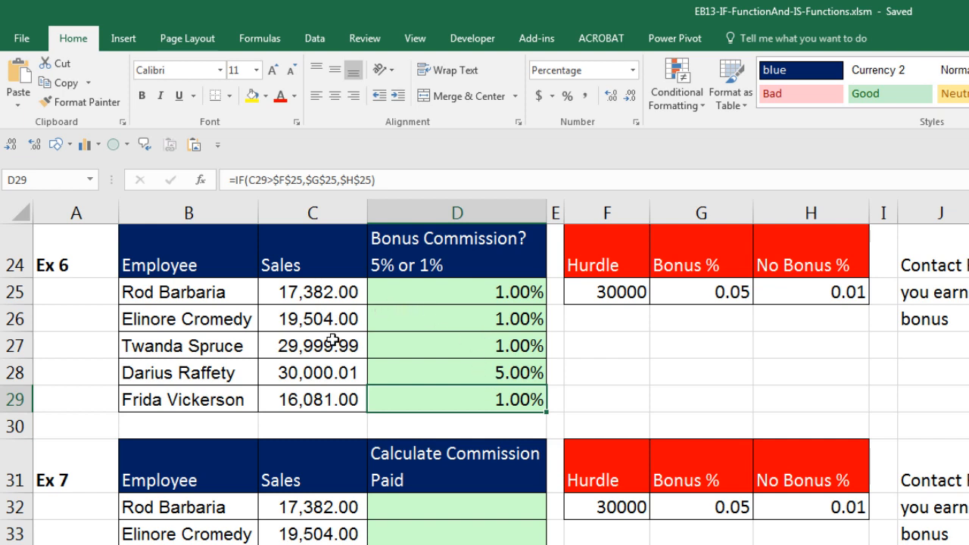
pyautogui.click(467, 372)
pyautogui.press('F2')
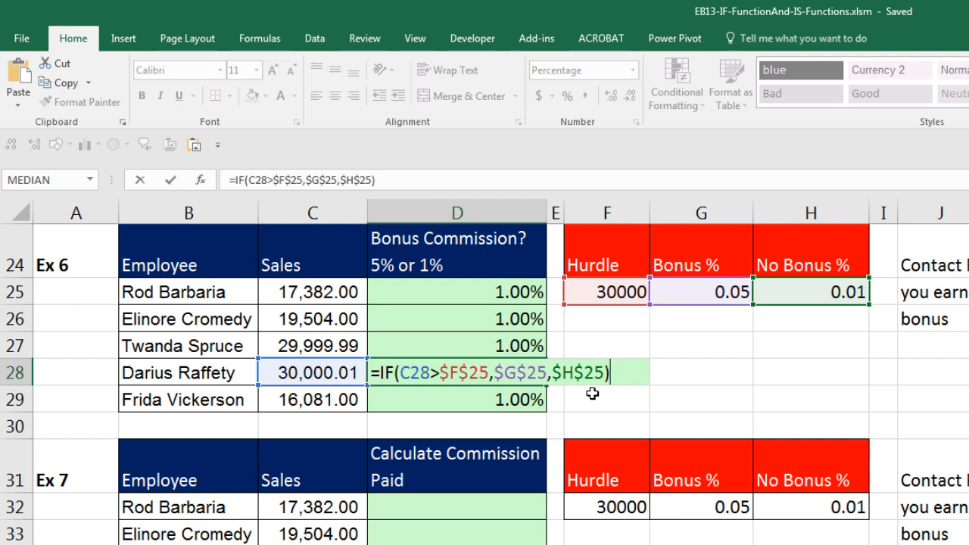
pyautogui.hotkey('ctrl', 'Return')
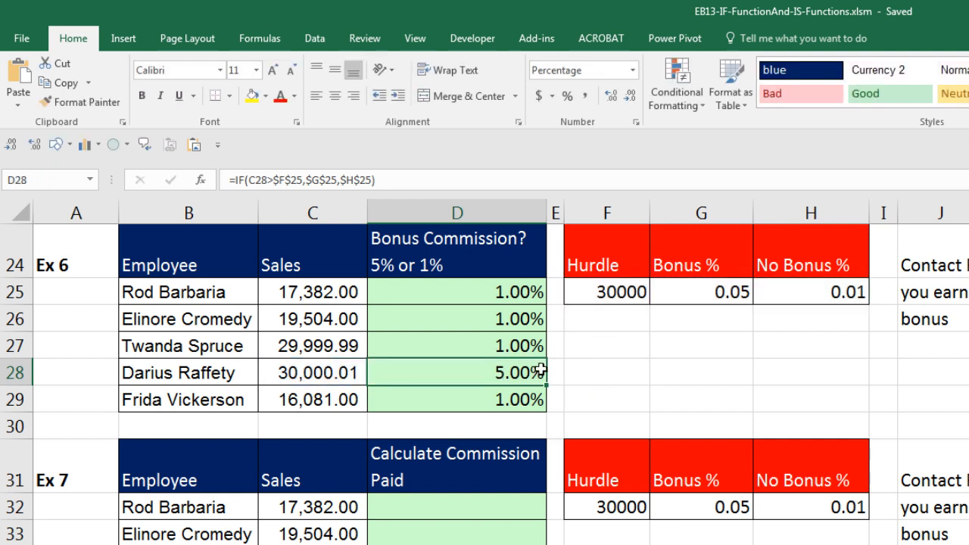
pyautogui.click(504, 400)
pyautogui.press('F2')
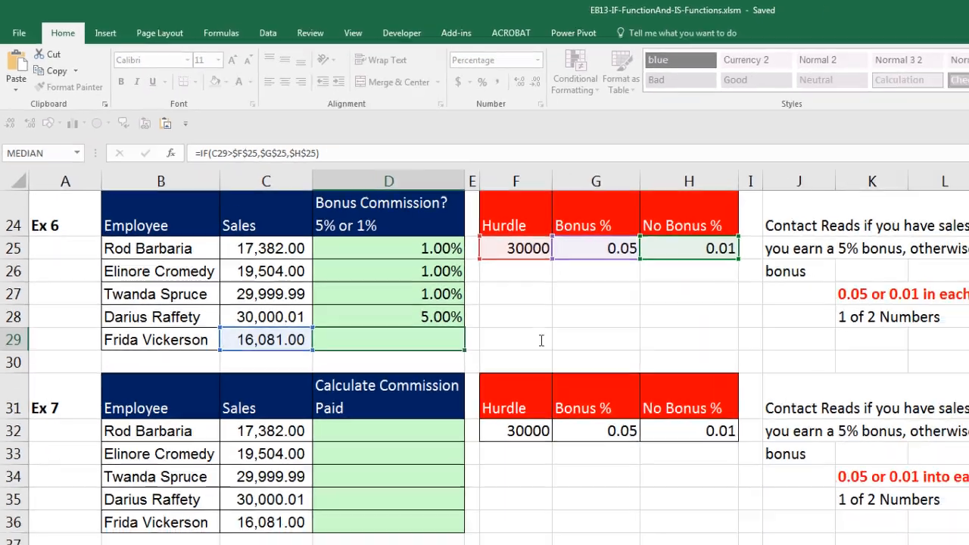
pyautogui.hotkey('ctrl', 'Return')
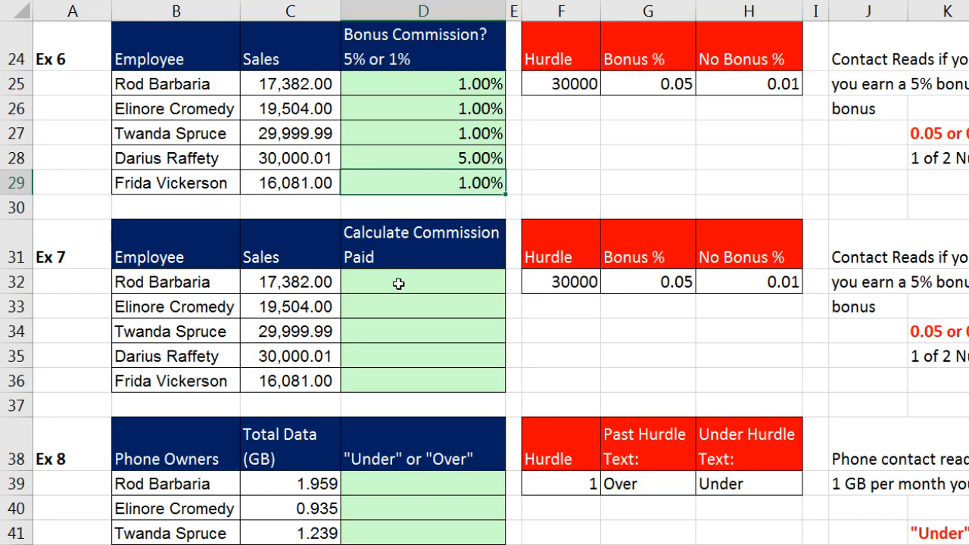
# Start an IF formula in D32 for Ex 7 with the logical test C32>$F$32, locking the hurdle reference.
pyautogui.click(398, 285)
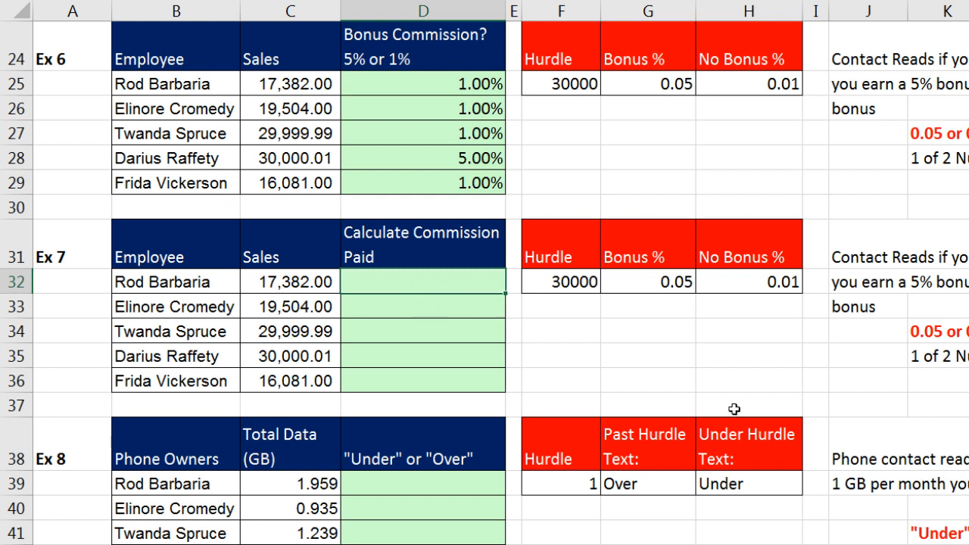
pyautogui.write('=IF(')
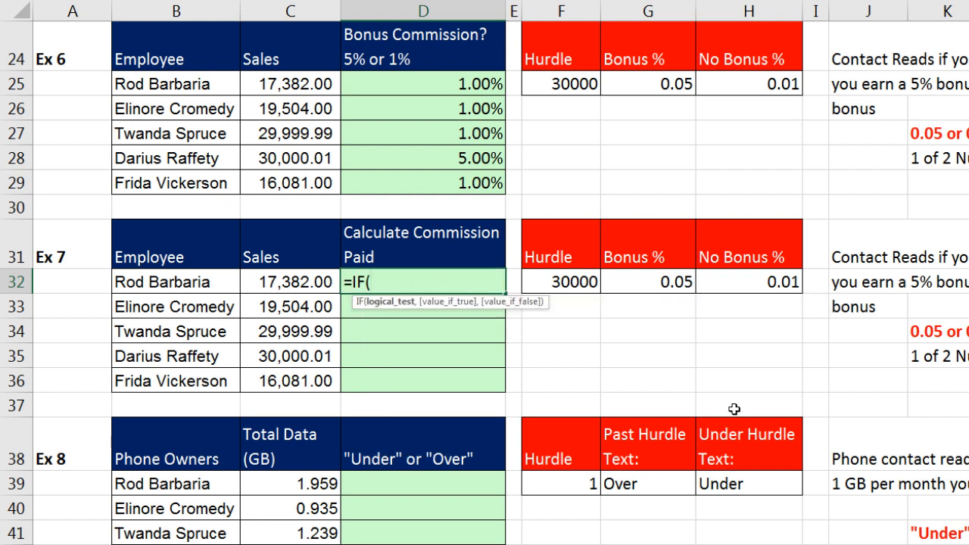
pyautogui.press('Left')
pyautogui.write('>')
pyautogui.click(557, 288)
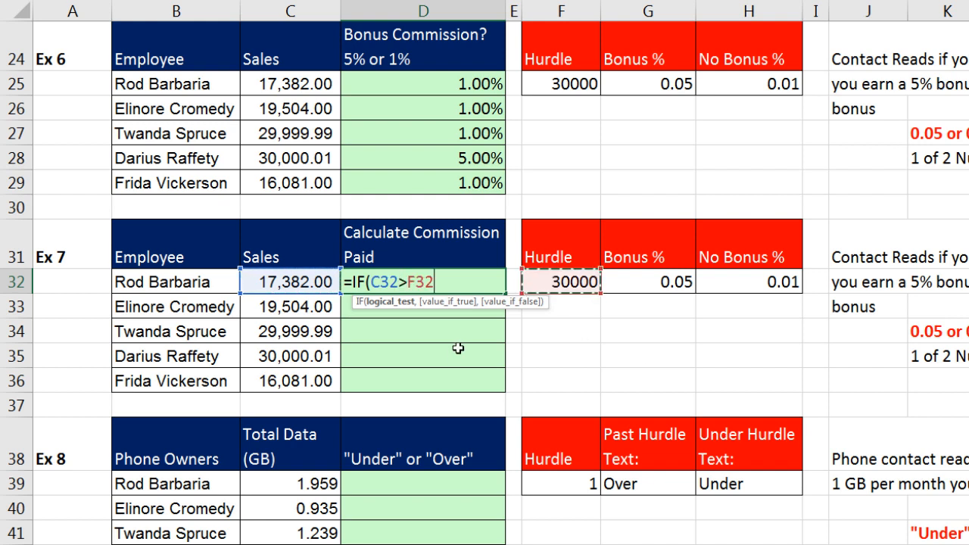
pyautogui.press('F4')
pyautogui.write(',')
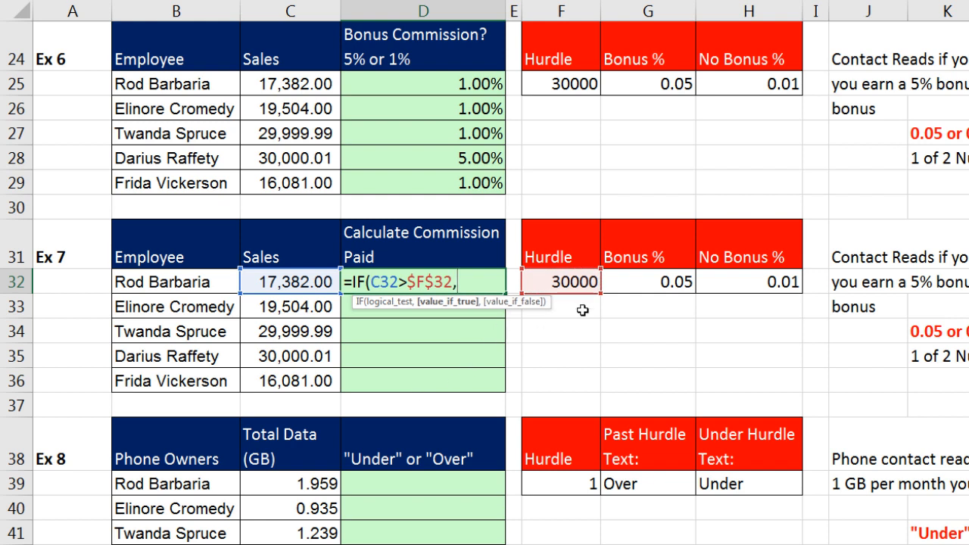
# Complete the D32 formula with the locked $G$32 as value_if_true and $H$32 as value_if_false, and copy it down through D36.
pyautogui.click(655, 283)
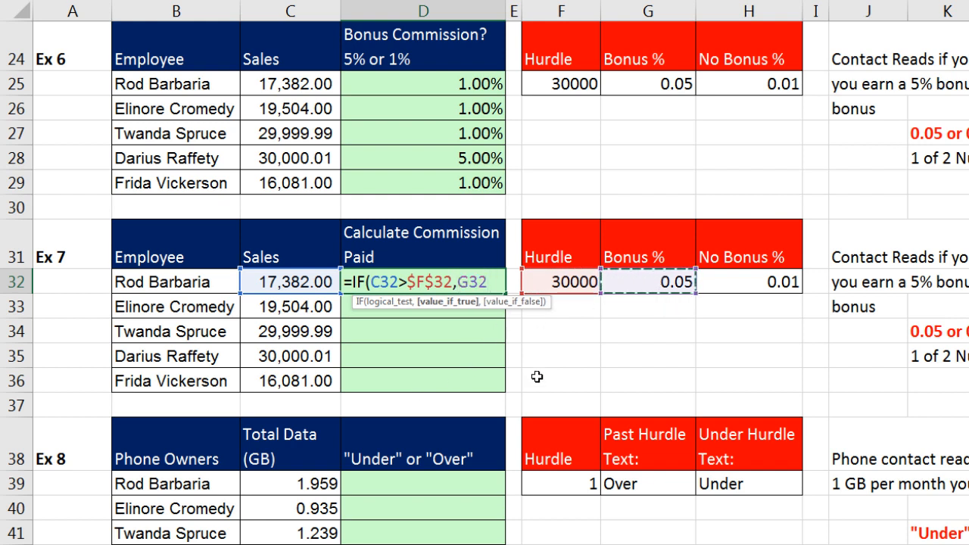
pyautogui.press('F4')
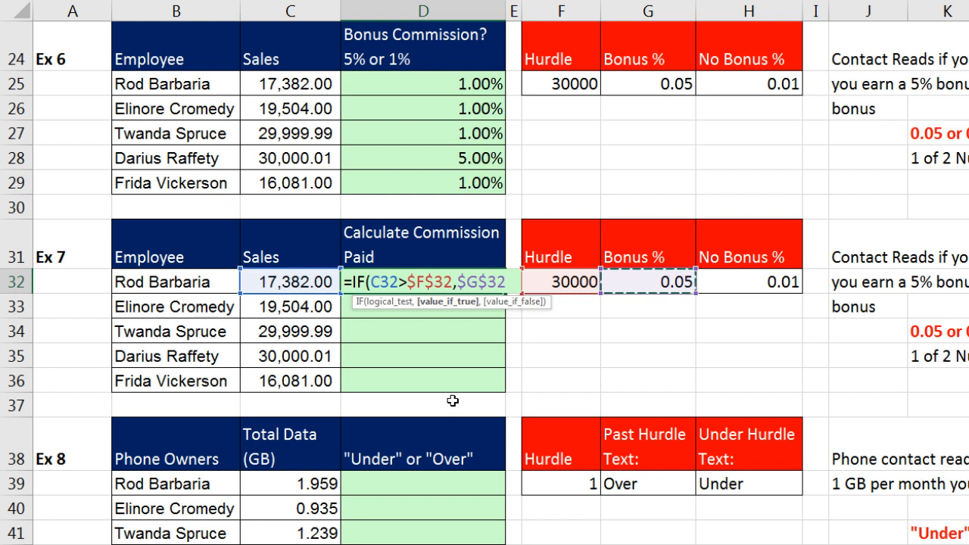
pyautogui.write(',')
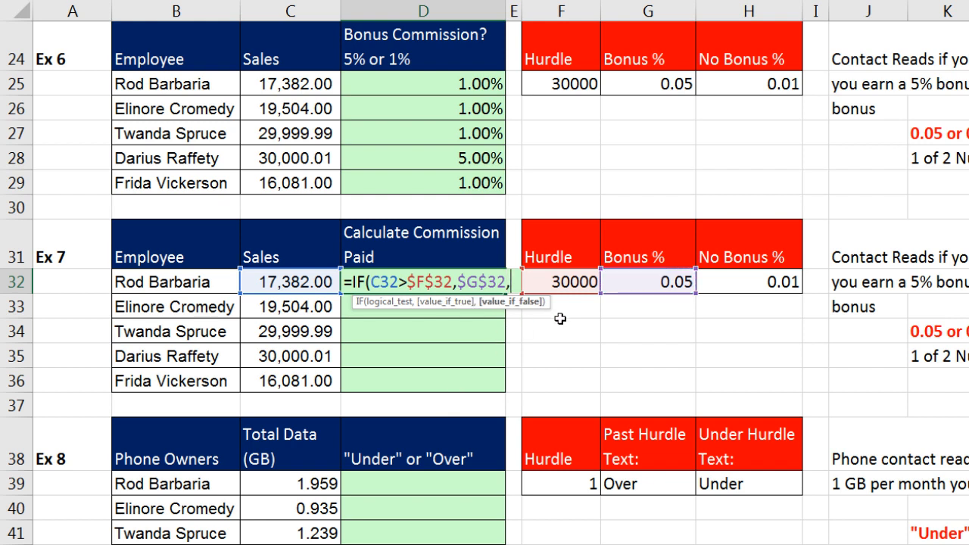
pyautogui.click(753, 284)
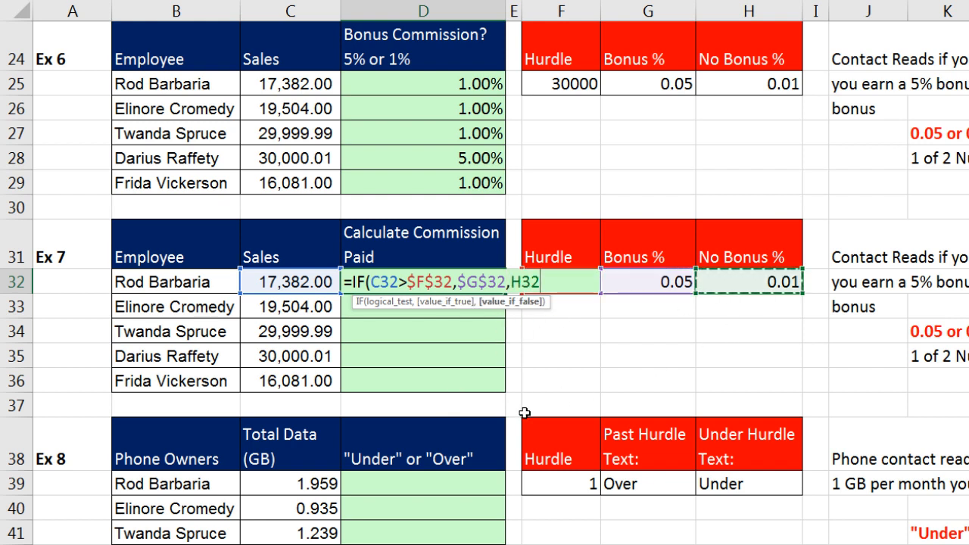
pyautogui.press('F4')
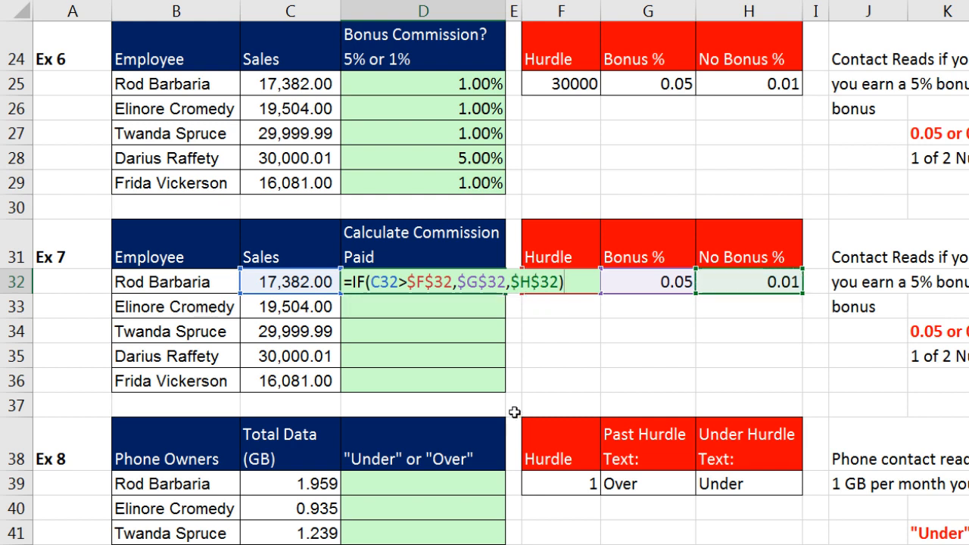
pyautogui.hotkey('ctrl', 'Return')
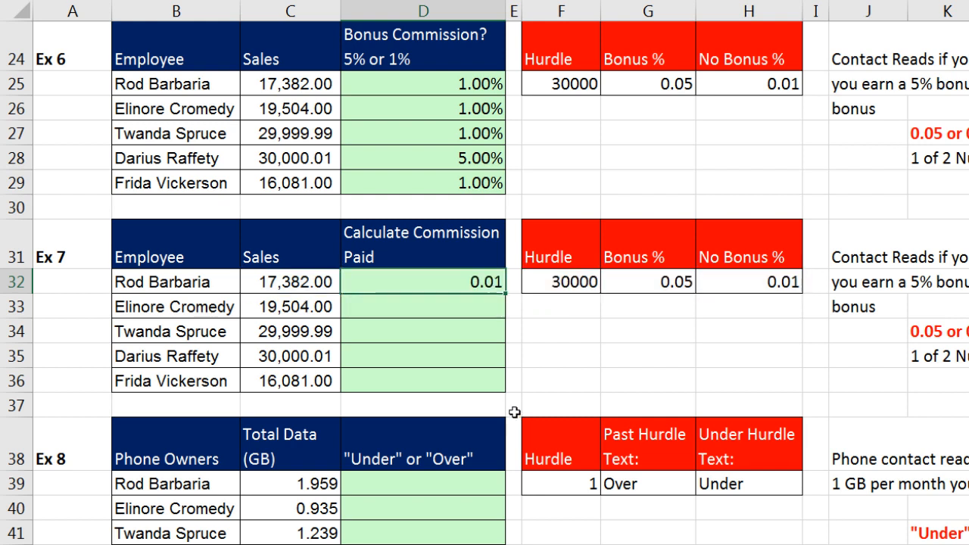
pyautogui.doubleClick(504, 295)
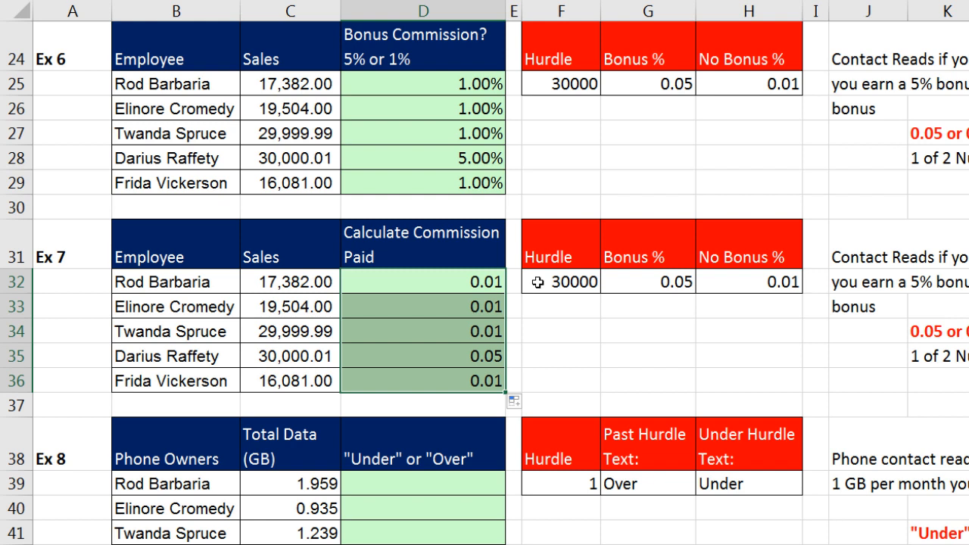
pyautogui.click(468, 312)
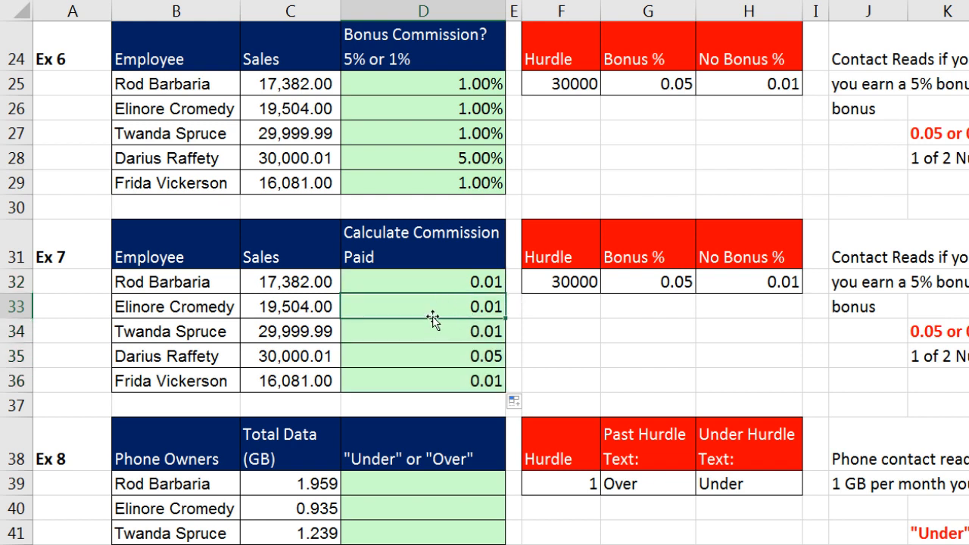
# Edit the D32 formula to multiply the IF result by the sales amount in C32, giving =IF(C32>$F$32,$G$32,$H$32)*C32.
pyautogui.click(436, 283)
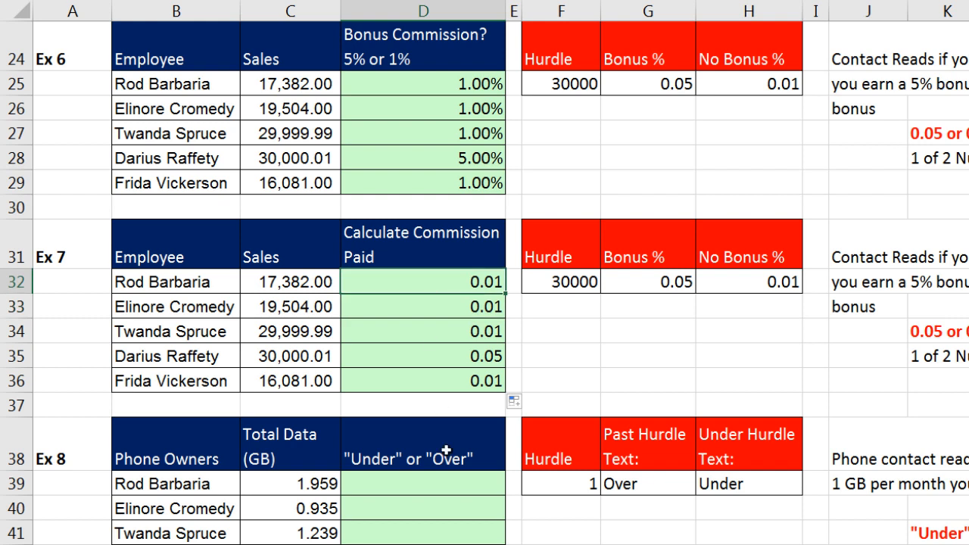
pyautogui.press('F2')
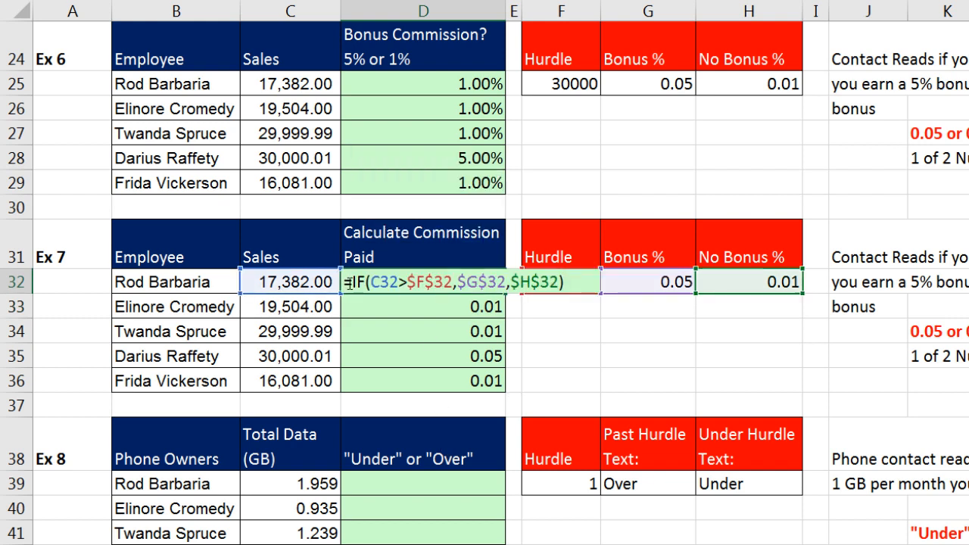
pyautogui.moveTo(353, 282); pyautogui.dragTo(577, 285)
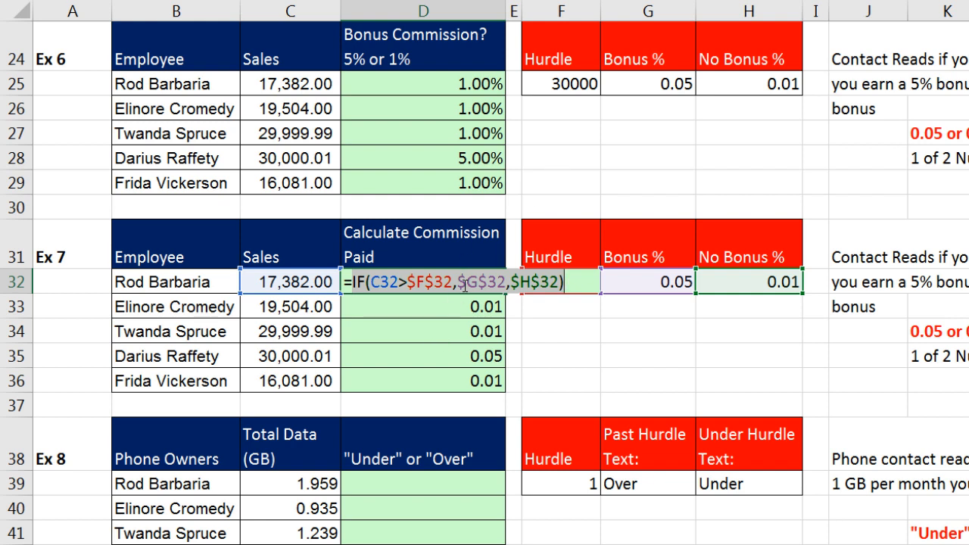
pyautogui.click(569, 282)
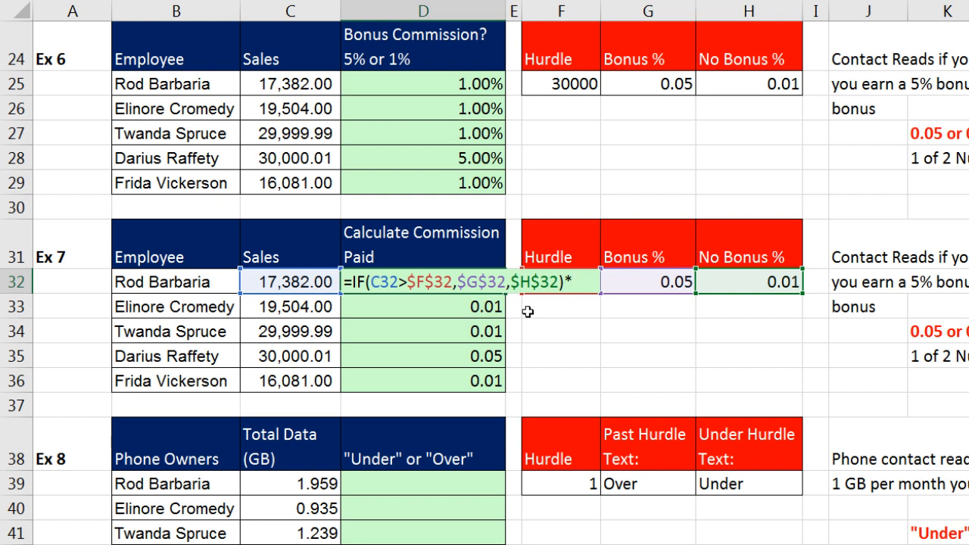
pyautogui.click(294, 281)
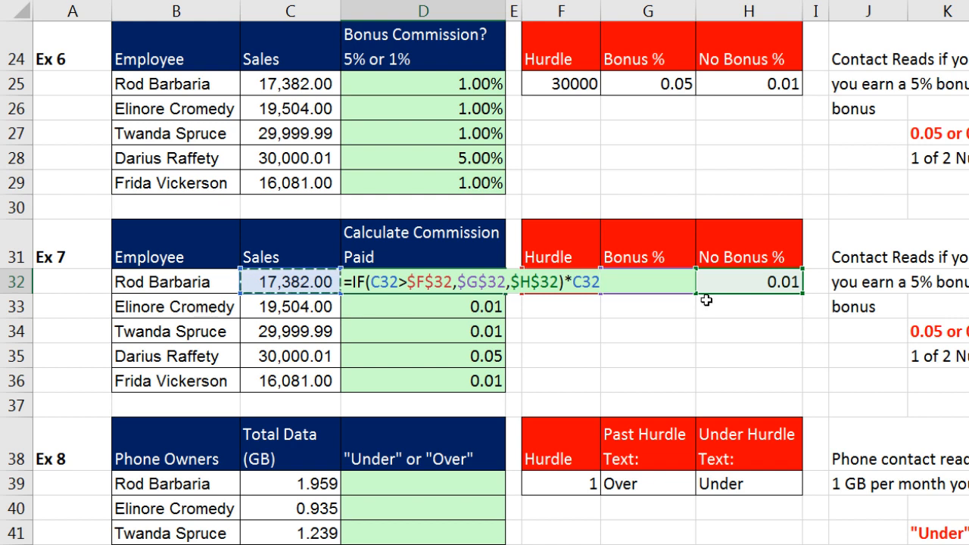
pyautogui.hotkey('ctrl', 'Return')
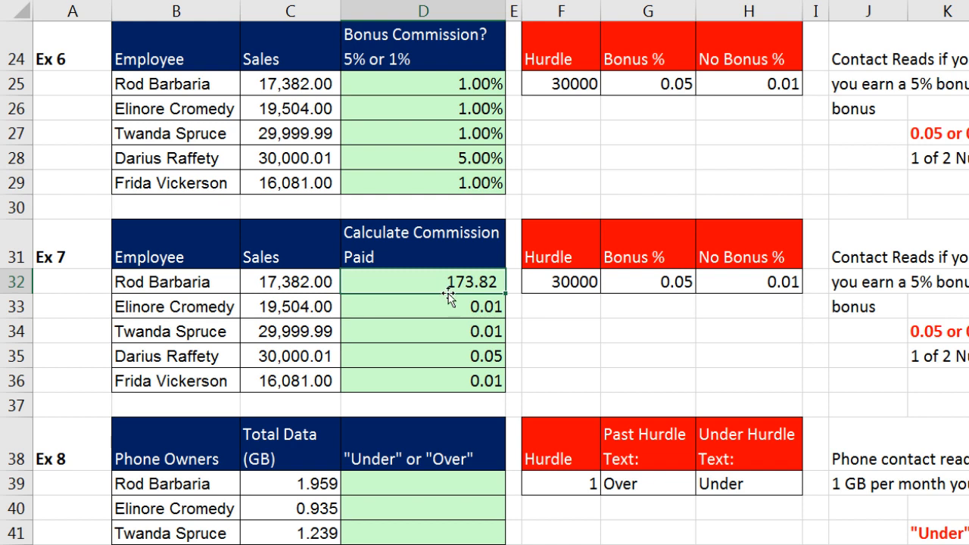
# Copy the updated commission paid formula from D32 down through D36 and verify the cell references in D36.
pyautogui.doubleClick(505, 292)
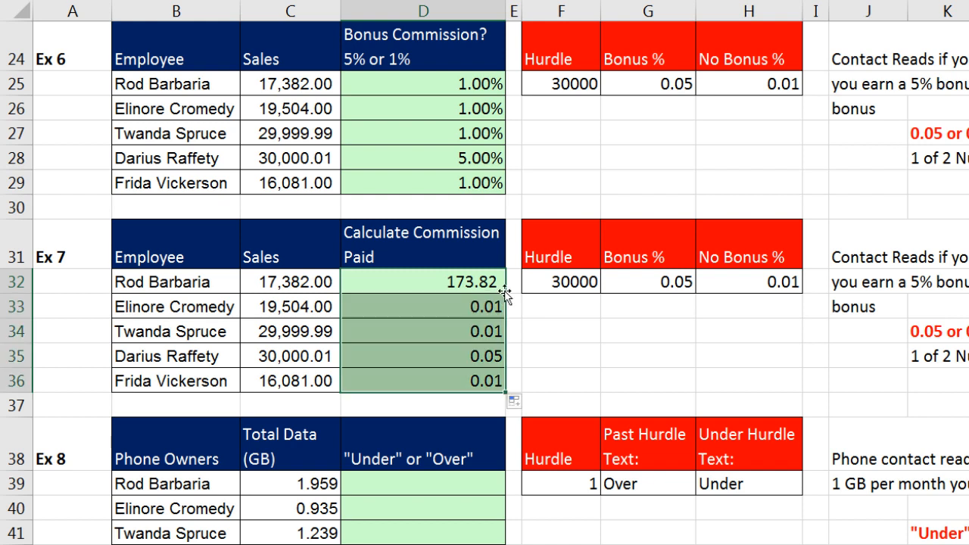
pyautogui.click(452, 381)
pyautogui.press('F2')
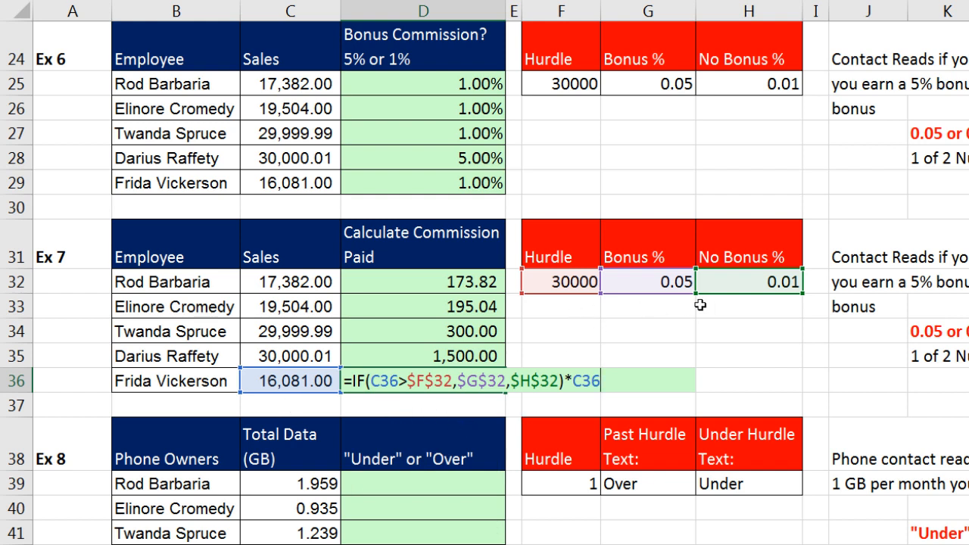
pyautogui.hotkey('ctrl', 'Return')
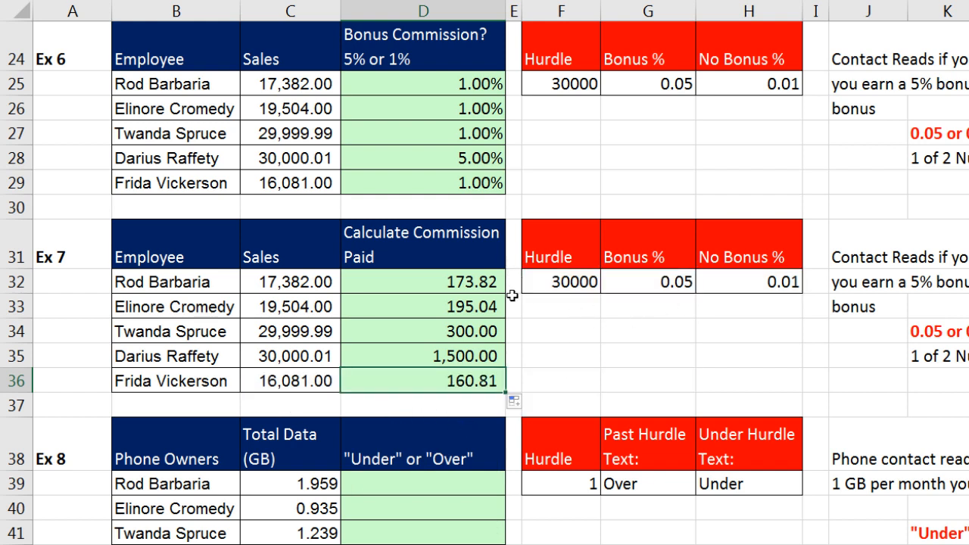
# Step through the Ex 7 commission formula in D35 with Evaluate Formula to its final result, and recheck the formula's references in the cell.
pyautogui.click(477, 355)
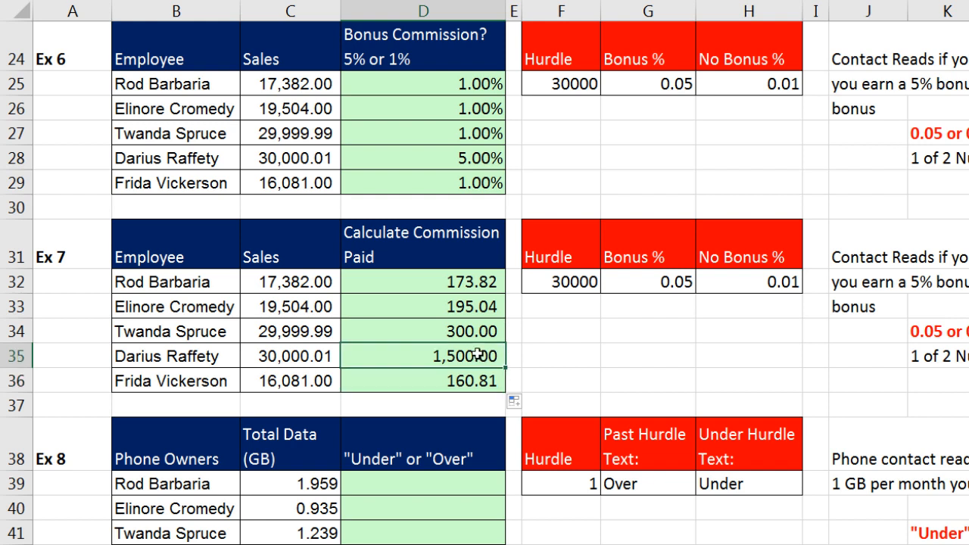
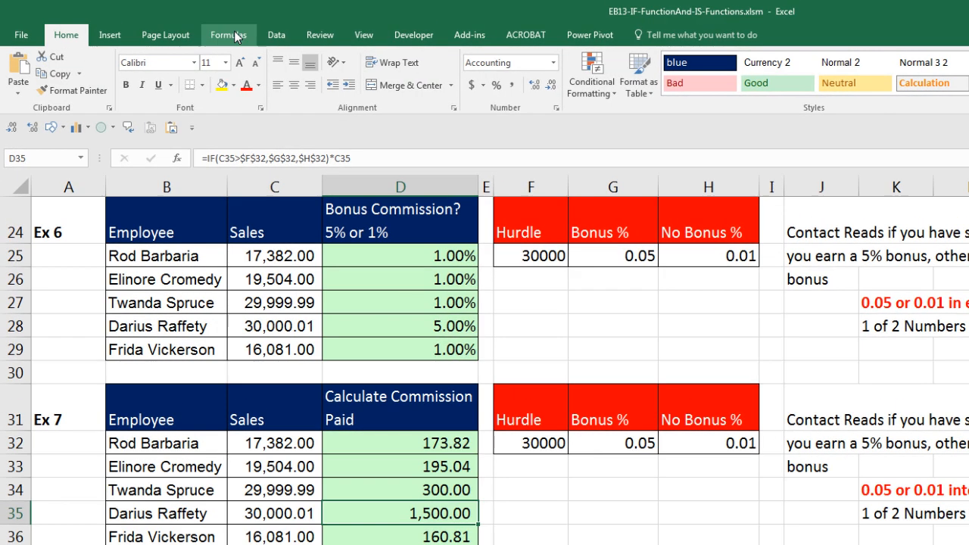
pyautogui.click(237, 37)
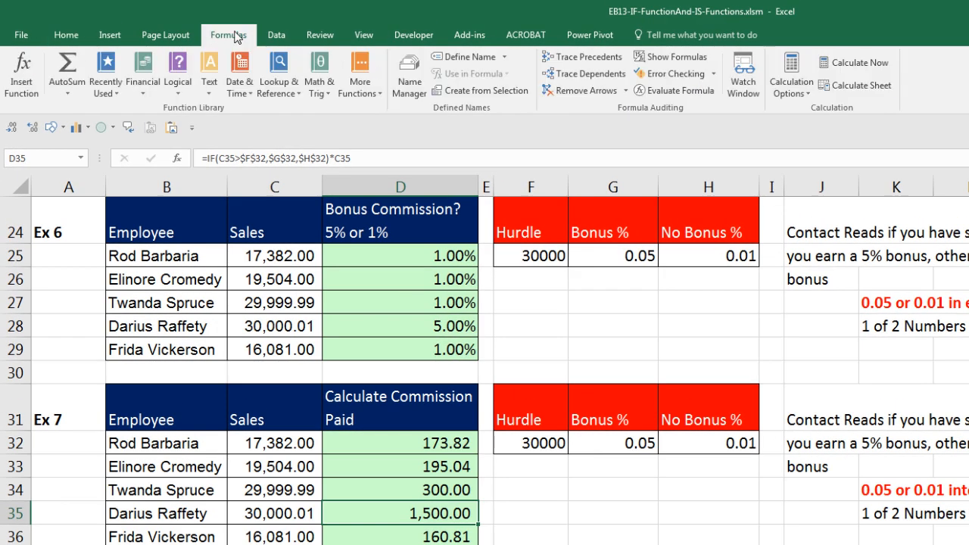
pyautogui.click(680, 91)
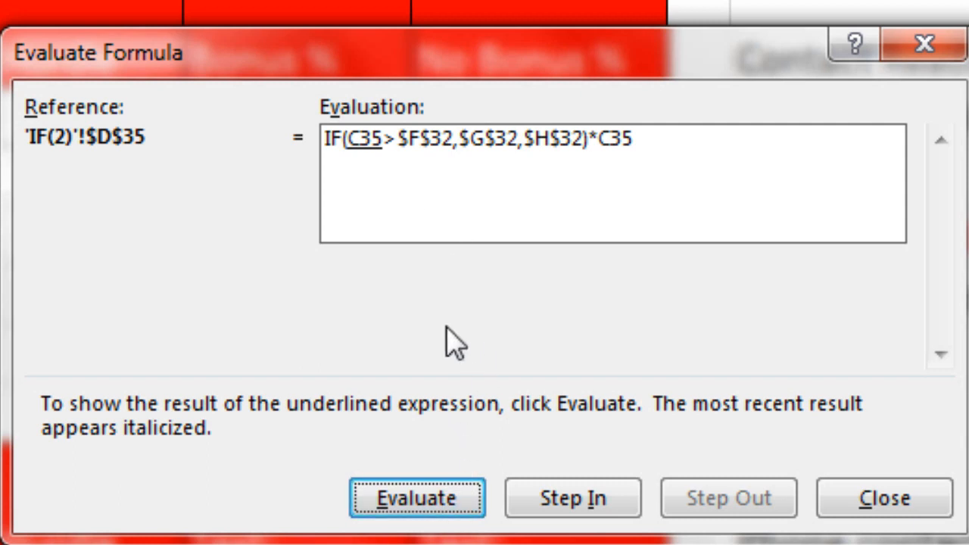
pyautogui.press('Return')
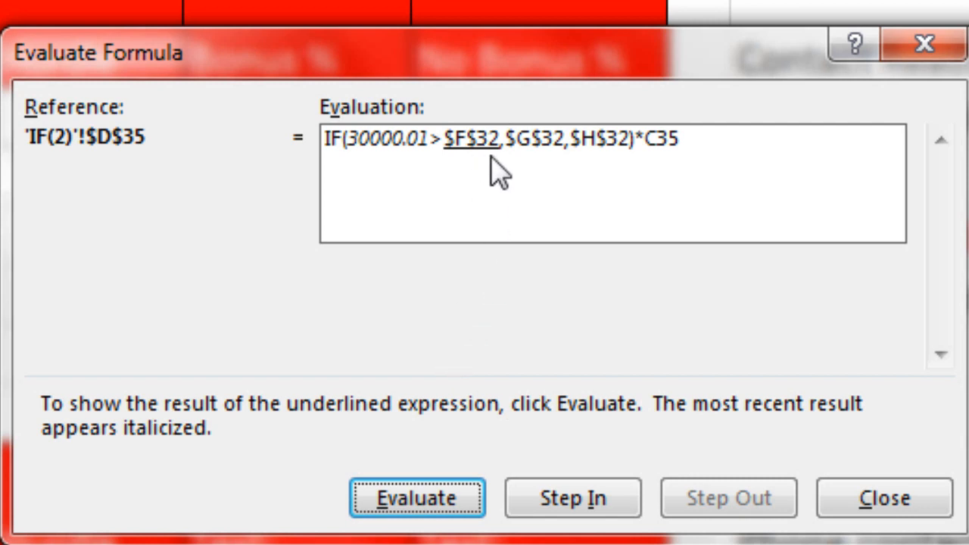
pyautogui.press('Return')
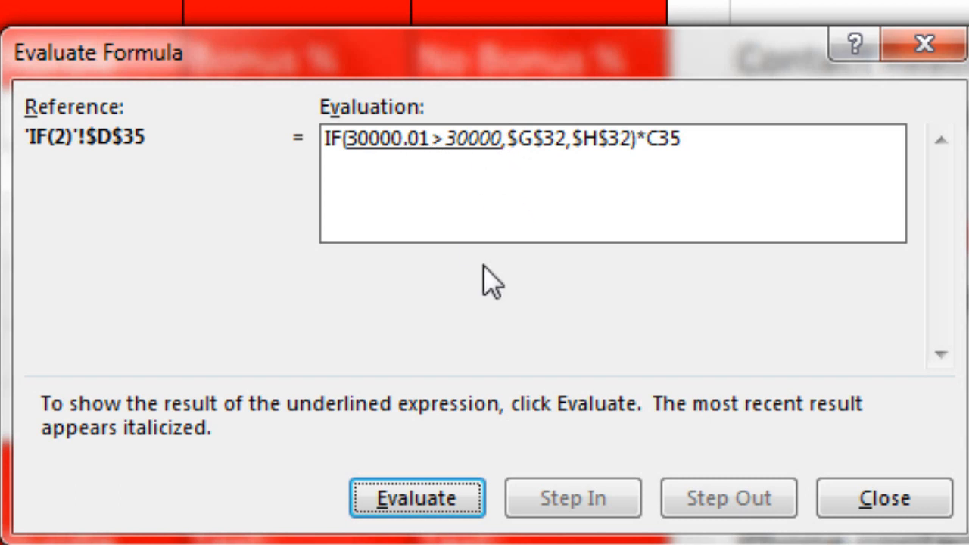
pyautogui.press('Return')
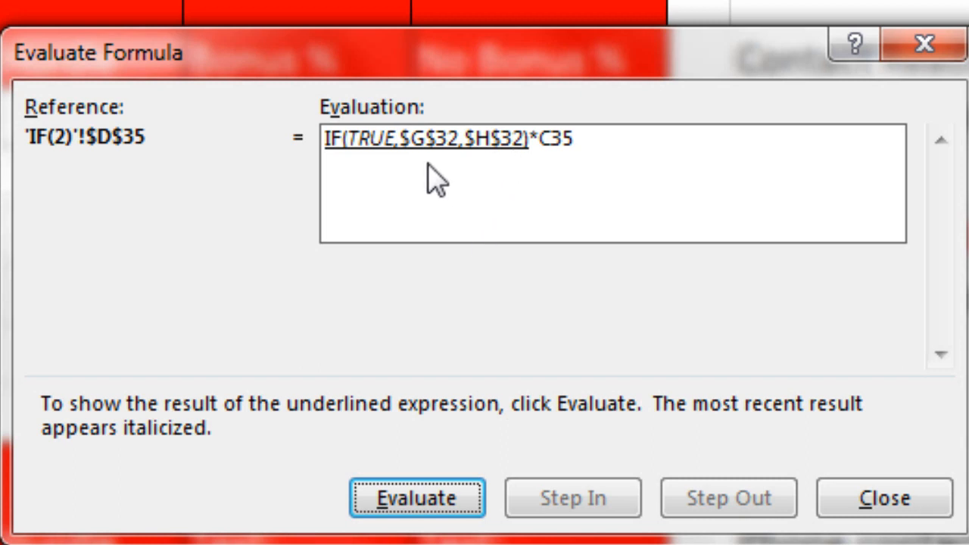
pyautogui.press('Return')
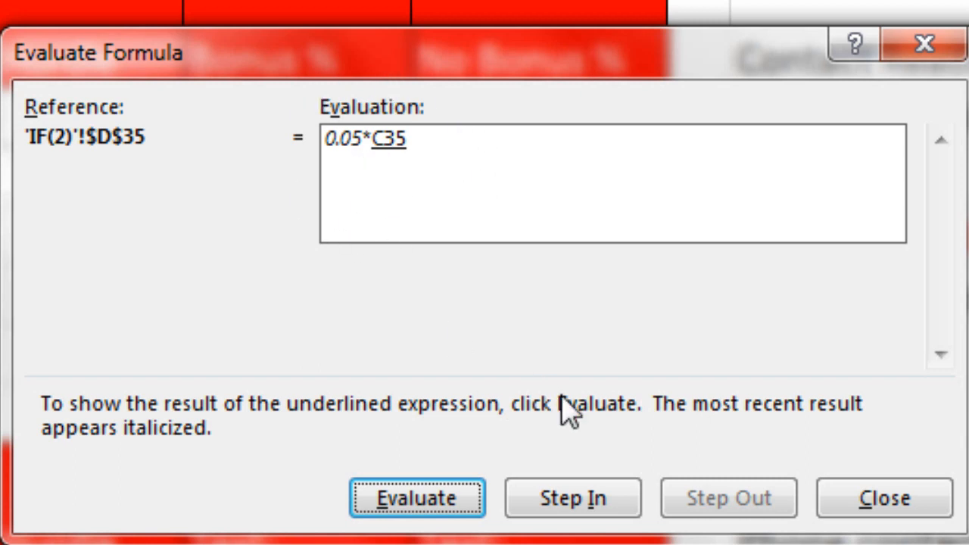
pyautogui.press('Return')
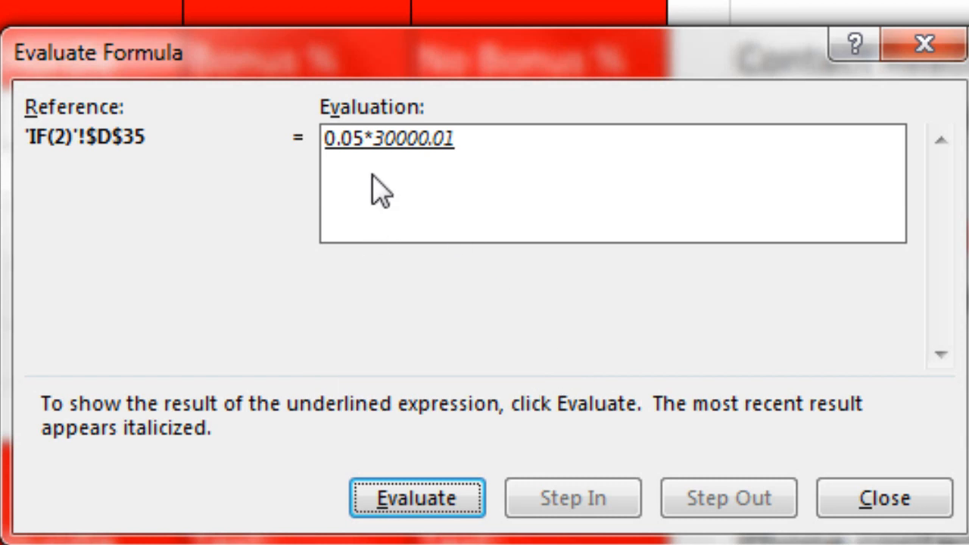
pyautogui.press('Return')
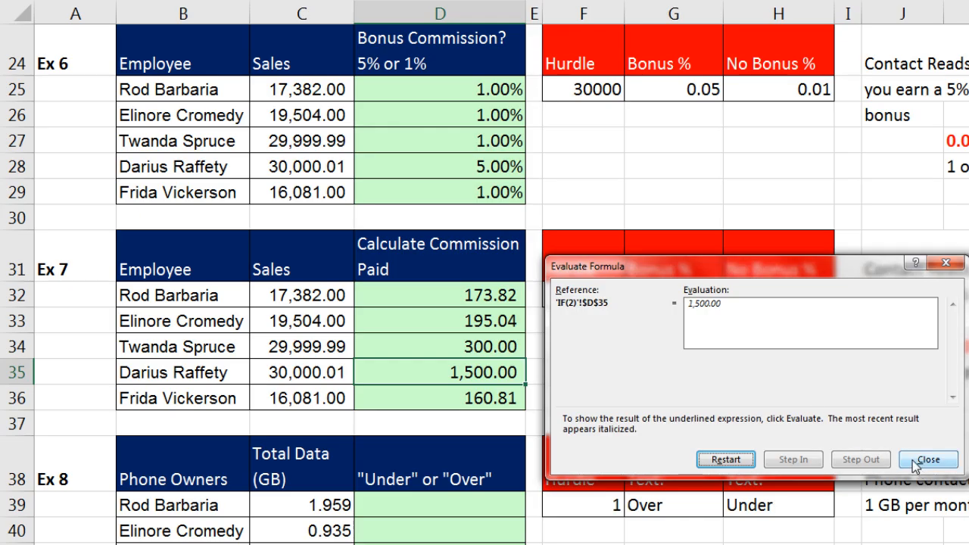
pyautogui.click(928, 459)
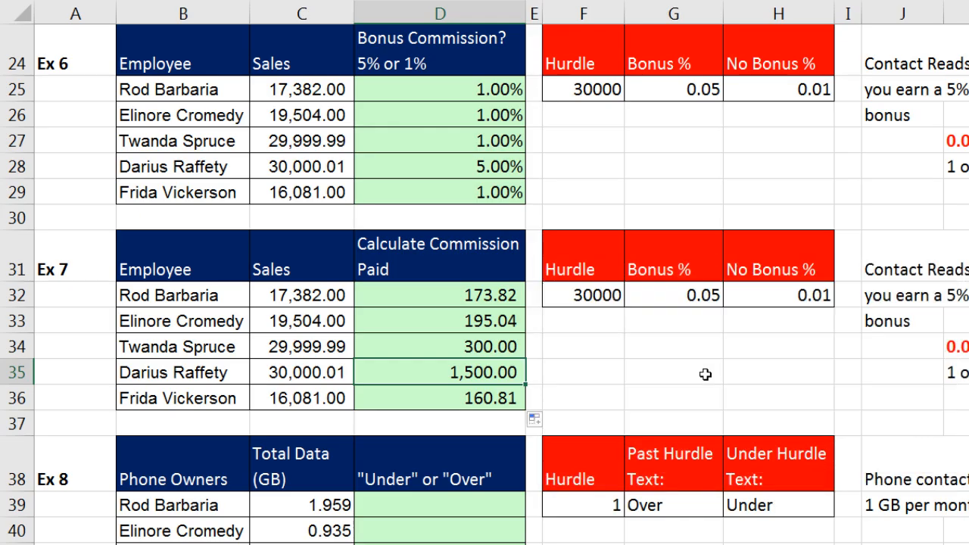
pyautogui.press('F2')
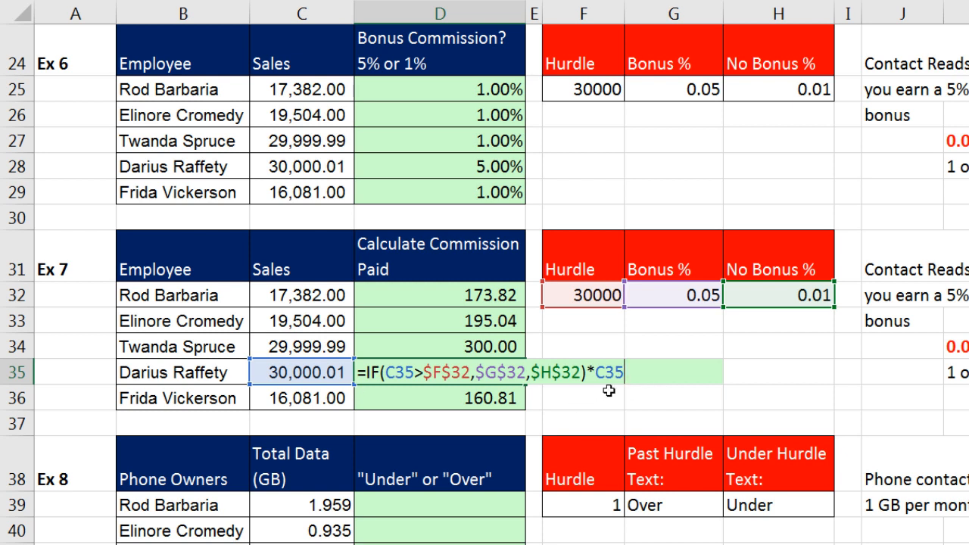
pyautogui.hotkey('ctrl', 'Return')
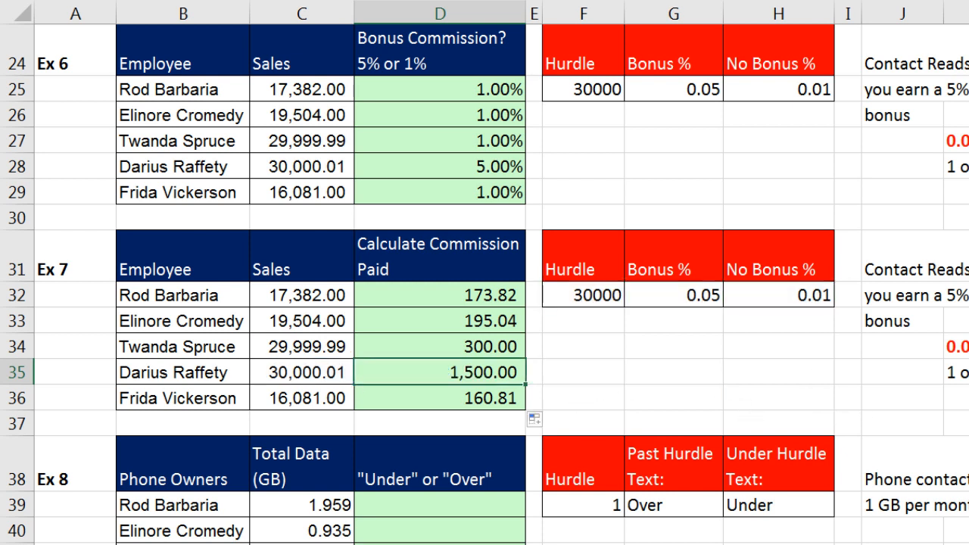
# Examine Ex 8's "Under" or "Over" result cells and the hurdle text inputs in G39 and H39, comparing them with the earlier numeric bonus examples.
pyautogui.scroll(-3, 484, 284)
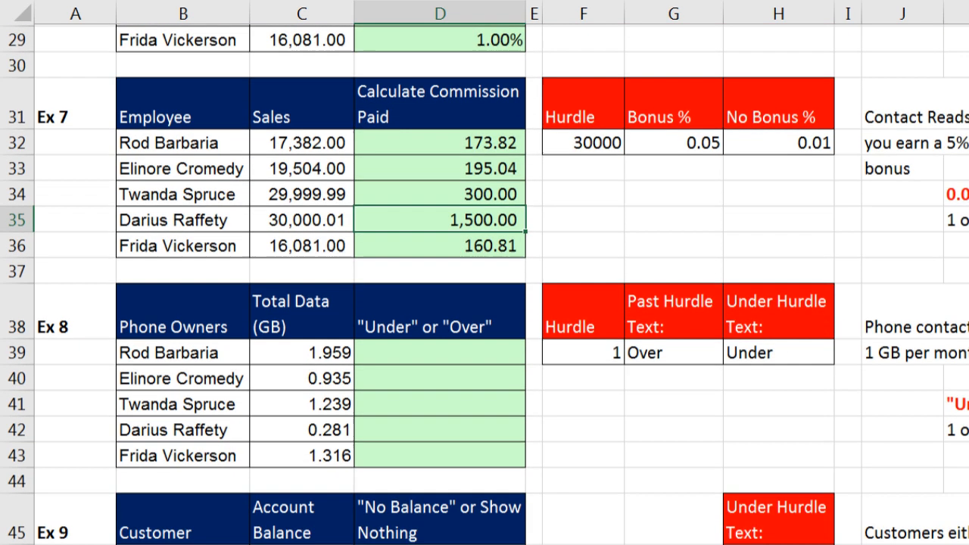
pyautogui.scroll(-2, 485, 284)
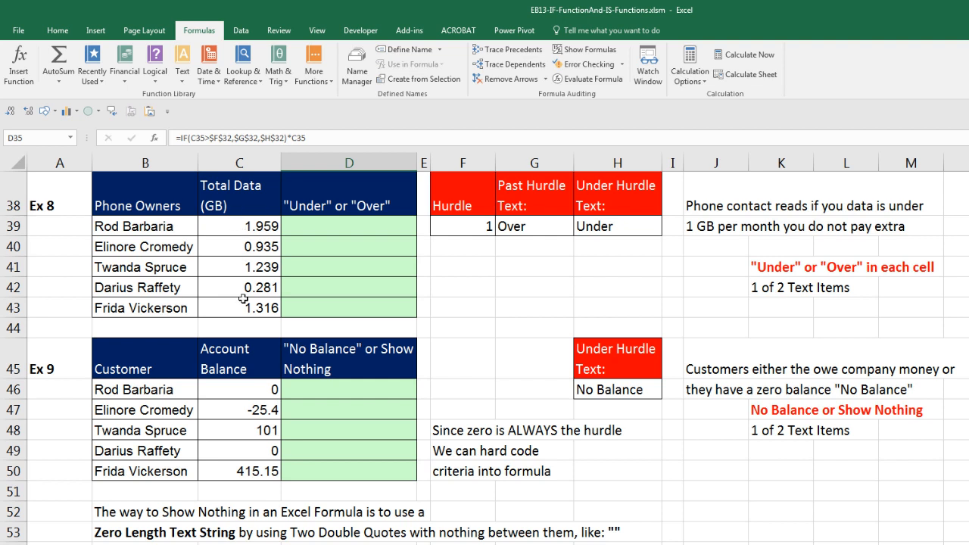
pyautogui.click(339, 227)
pyautogui.click(340, 249)
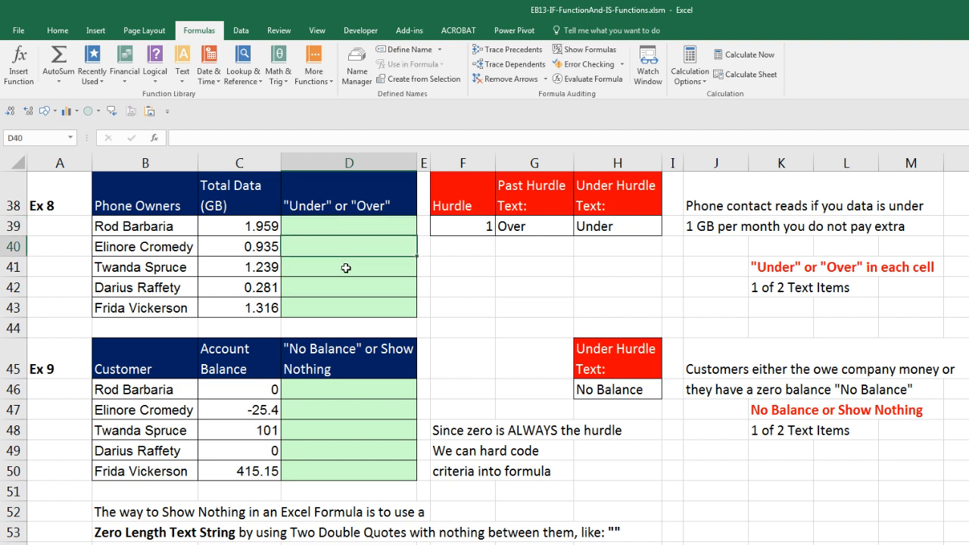
pyautogui.click(339, 267)
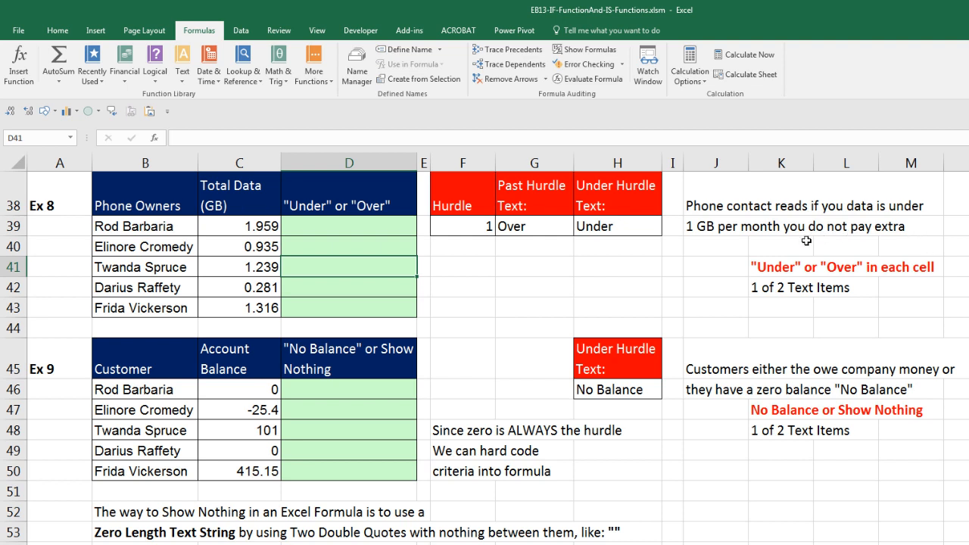
pyautogui.click(348, 247)
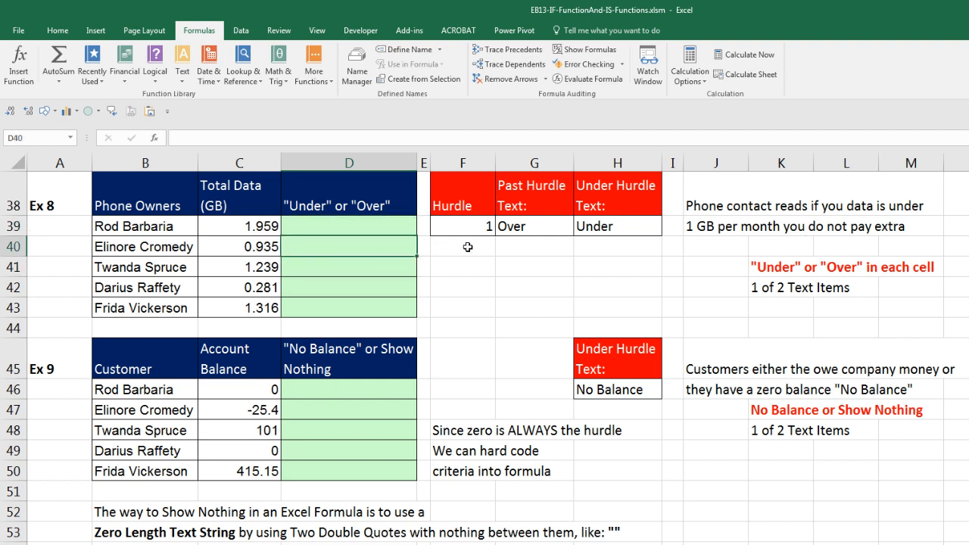
pyautogui.click(534, 229)
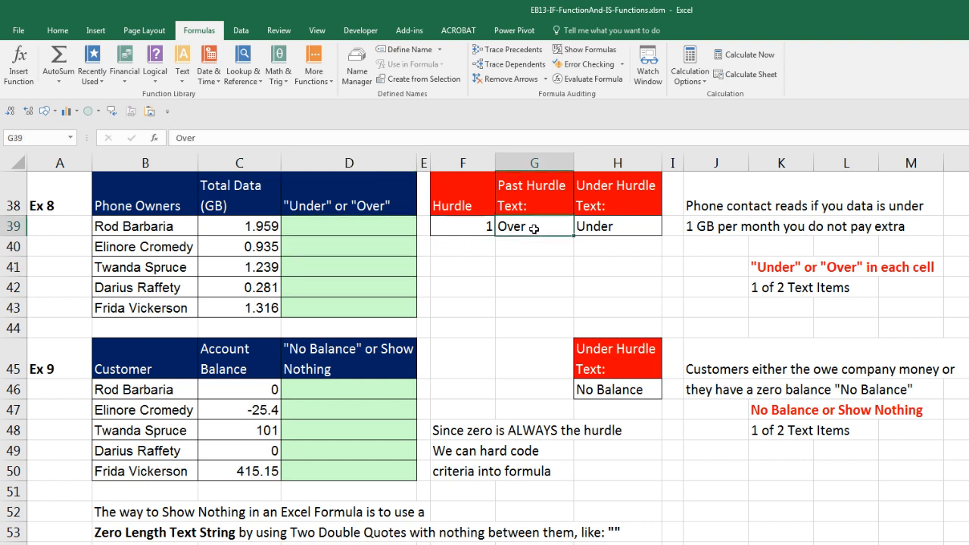
pyautogui.click(600, 229)
pyautogui.click(541, 227)
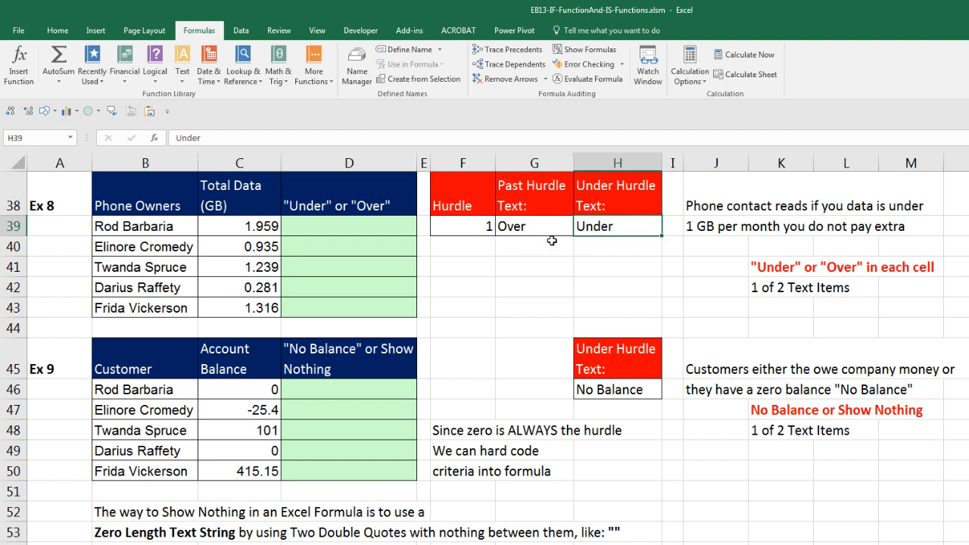
pyautogui.click(517, 230)
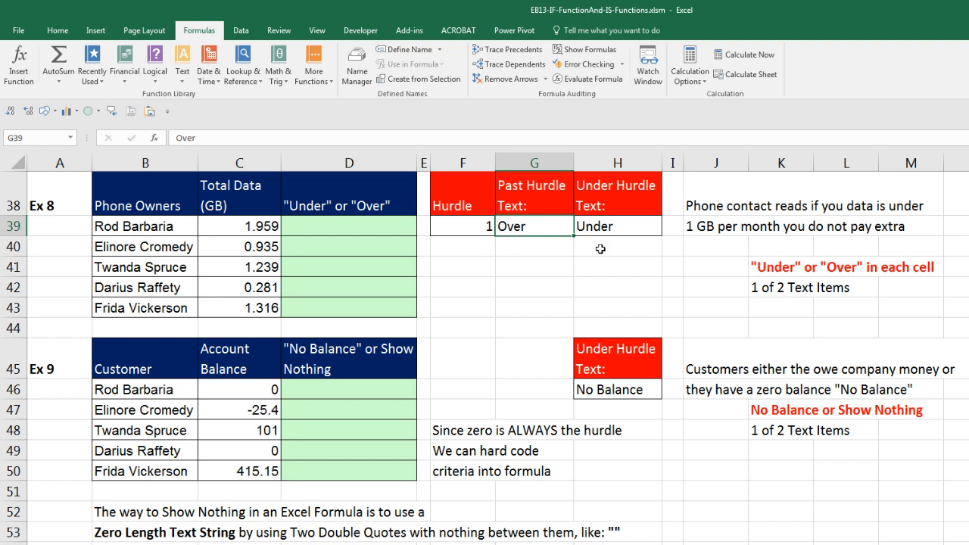
pyautogui.scroll(8, 525, 330)
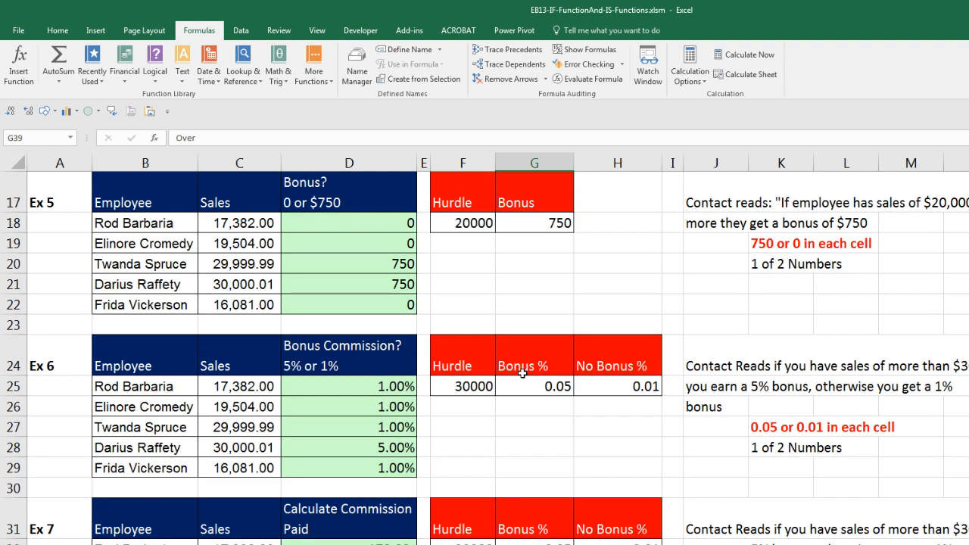
# Inspect the Ex 4 bonus IF formula in cell D13 without changing it.
pyautogui.scroll(3, 522, 373)
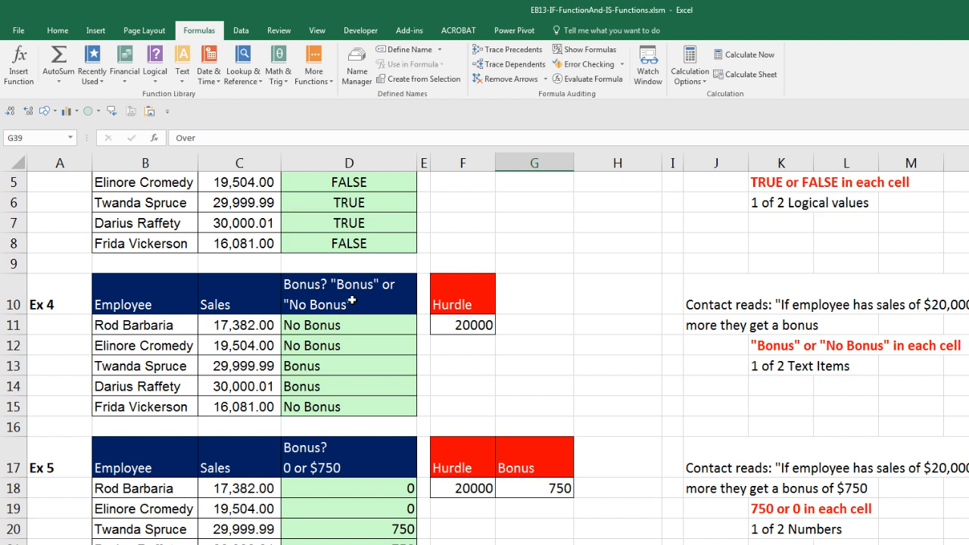
pyautogui.click(353, 363)
pyautogui.press('F2')
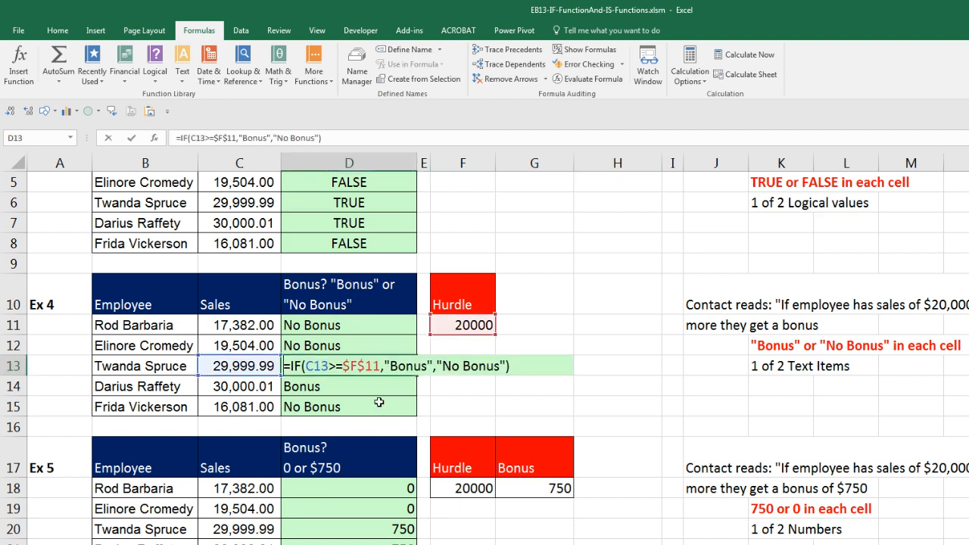
pyautogui.press('Escape')
pyautogui.scroll(-10, 608, 477)
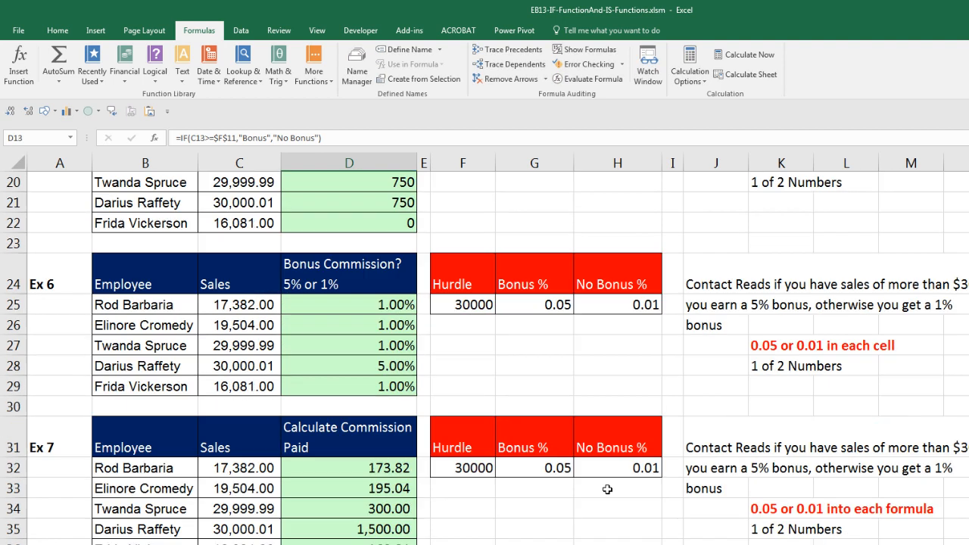
# Start an IF formula in D39 of Ex 8 that tests whether C39 is less than the absolute hurdle reference $F$39.
pyautogui.scroll(-1, 562, 258)
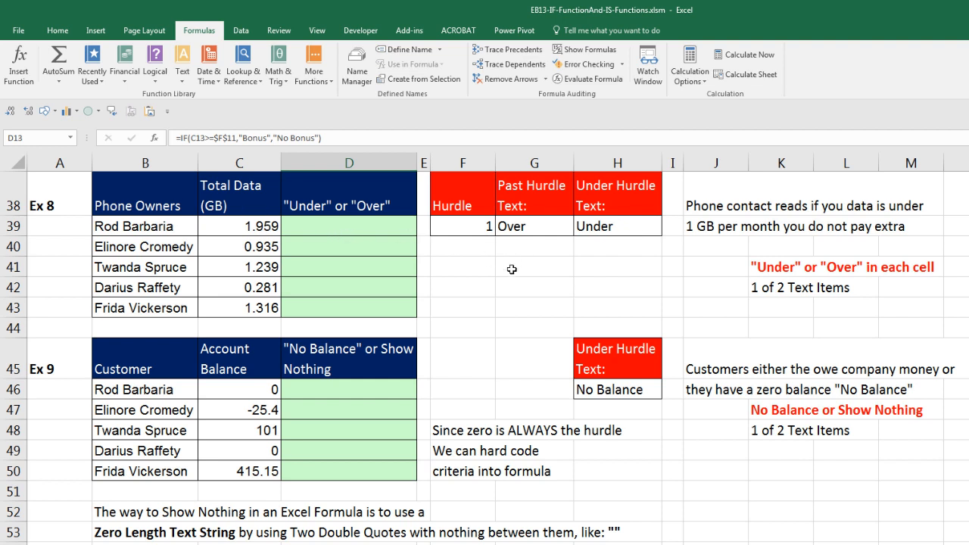
pyautogui.click(369, 230)
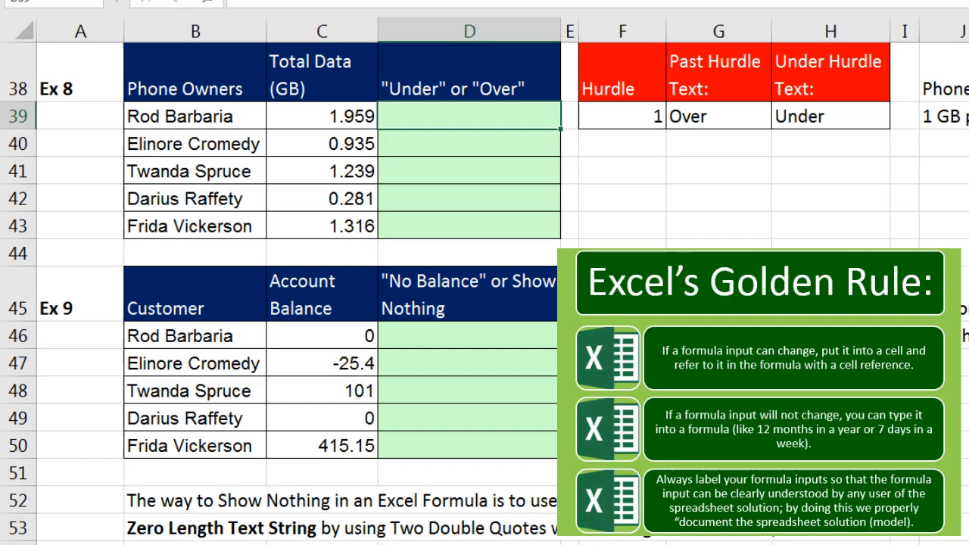
pyautogui.write('=if')
pyautogui.press('Tab')
pyautogui.press('Left')
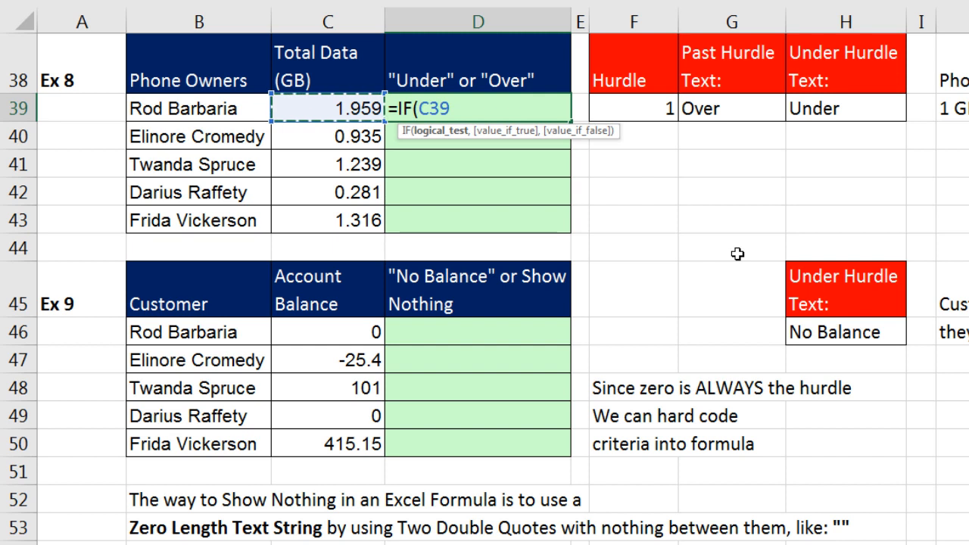
pyautogui.write('<')
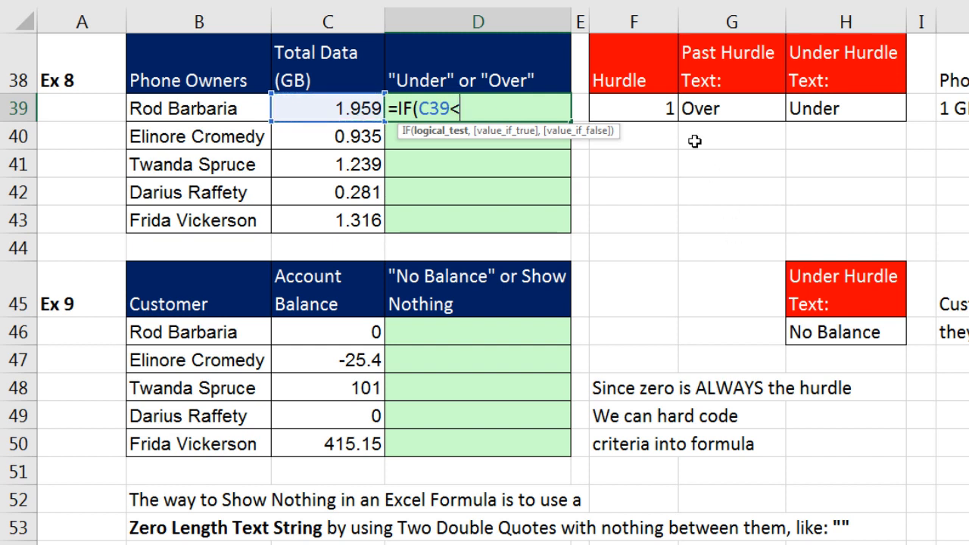
pyautogui.click(657, 97)
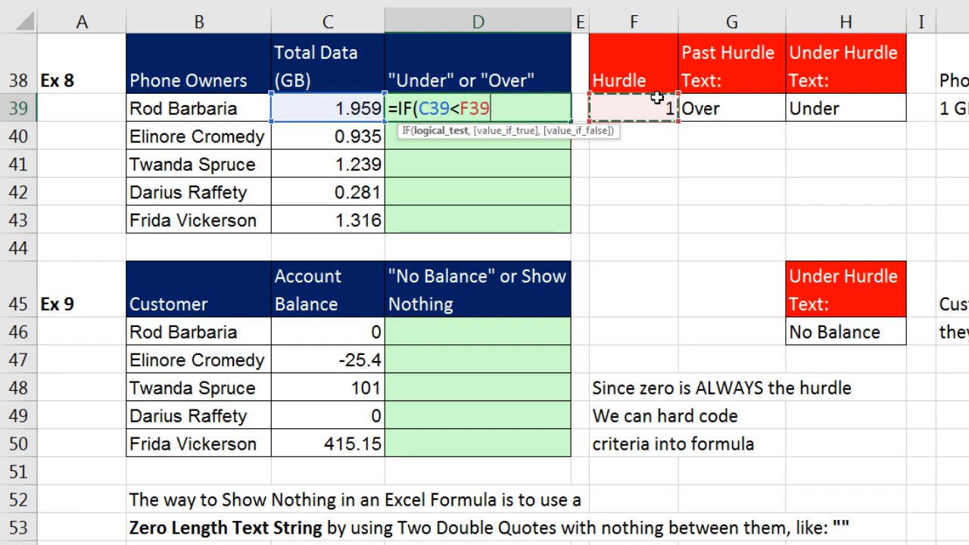
pyautogui.press('F4')
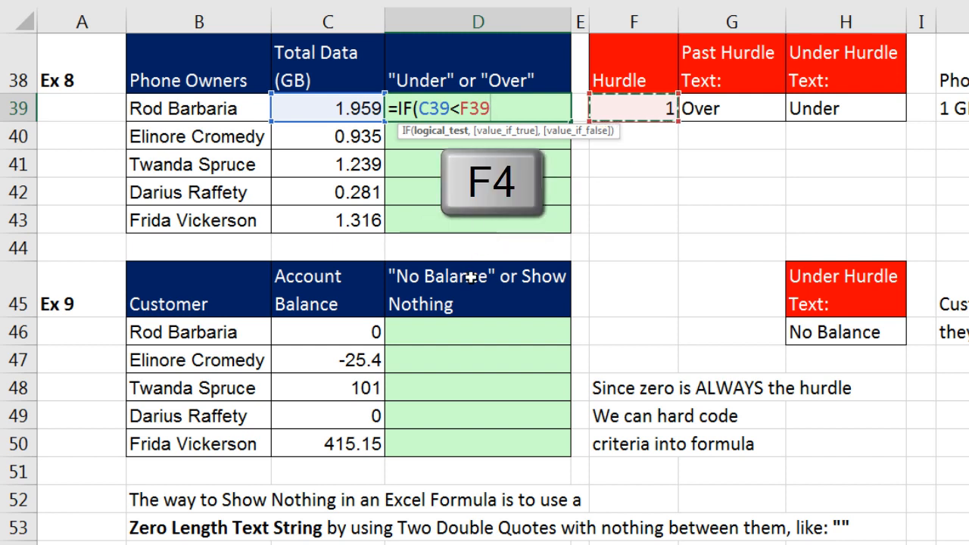
pyautogui.press('F4')
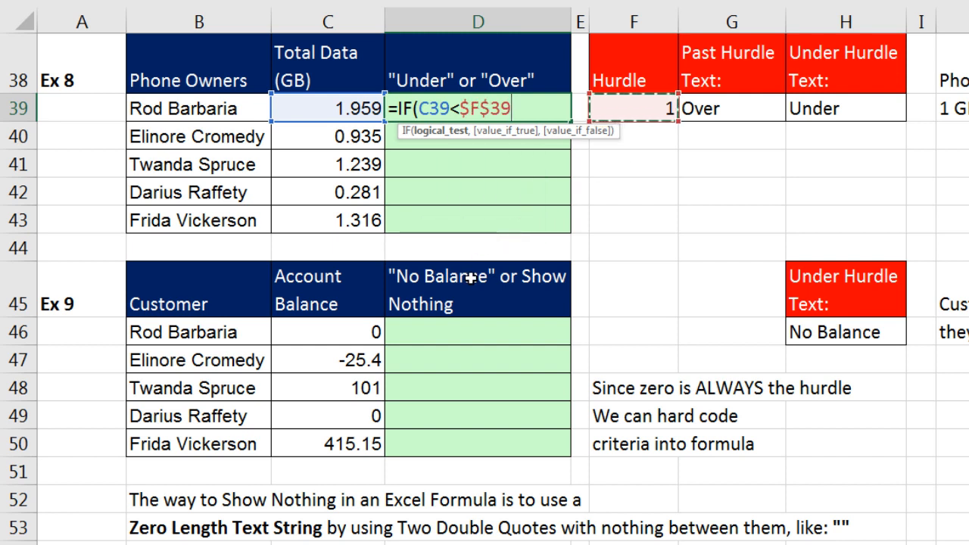
# Complete the D39 IF formula with $H$39 as the value if true and $G$39 as the value if false, keeping the cell selected.
pyautogui.write(',')
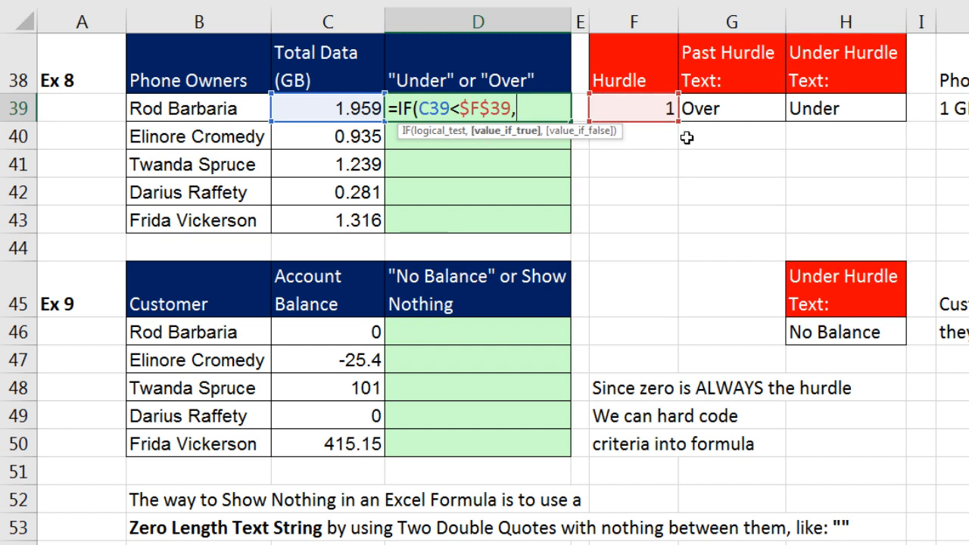
pyautogui.click(828, 106)
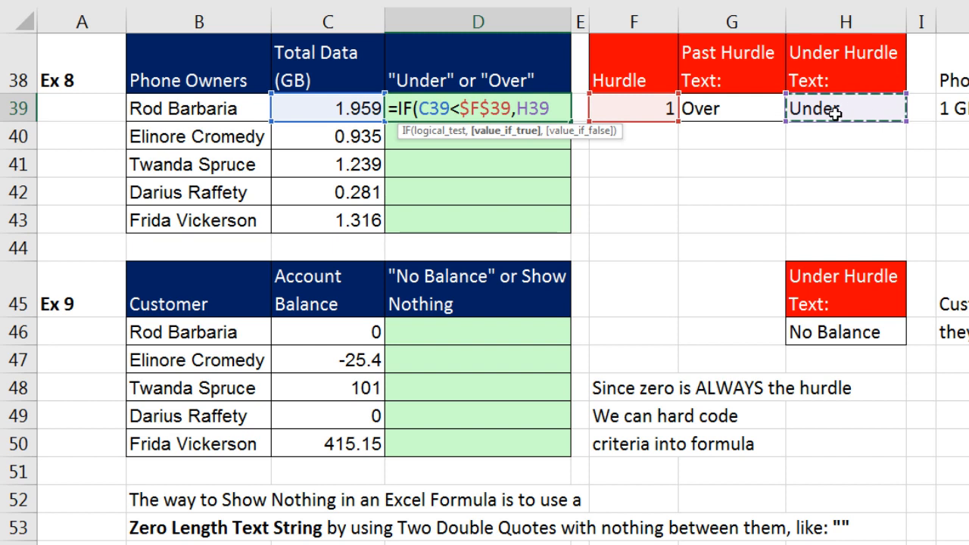
pyautogui.press('F4')
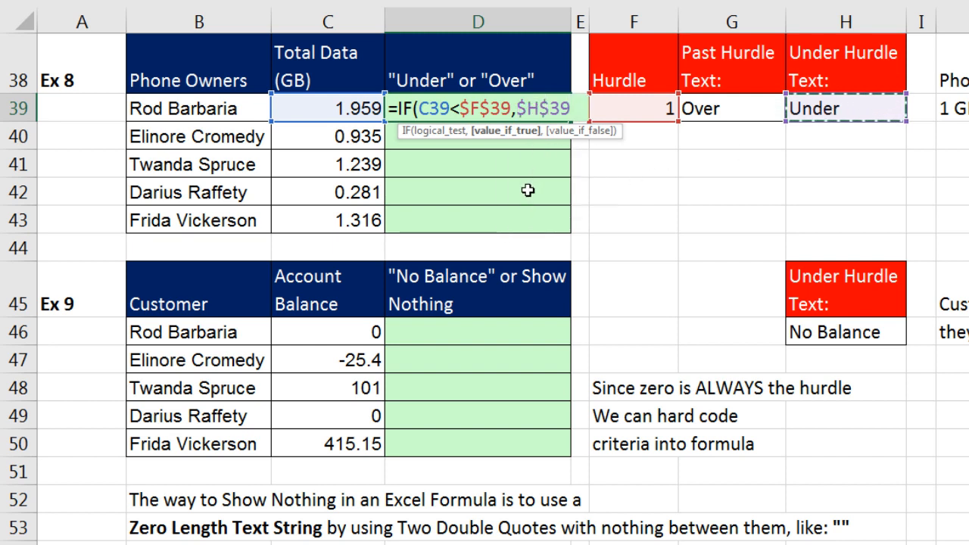
pyautogui.write(',')
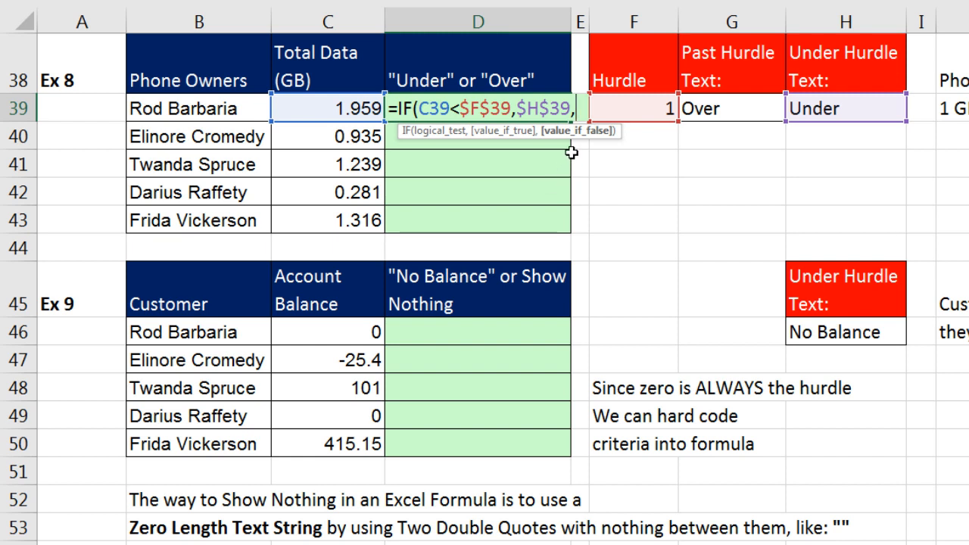
pyautogui.click(709, 110)
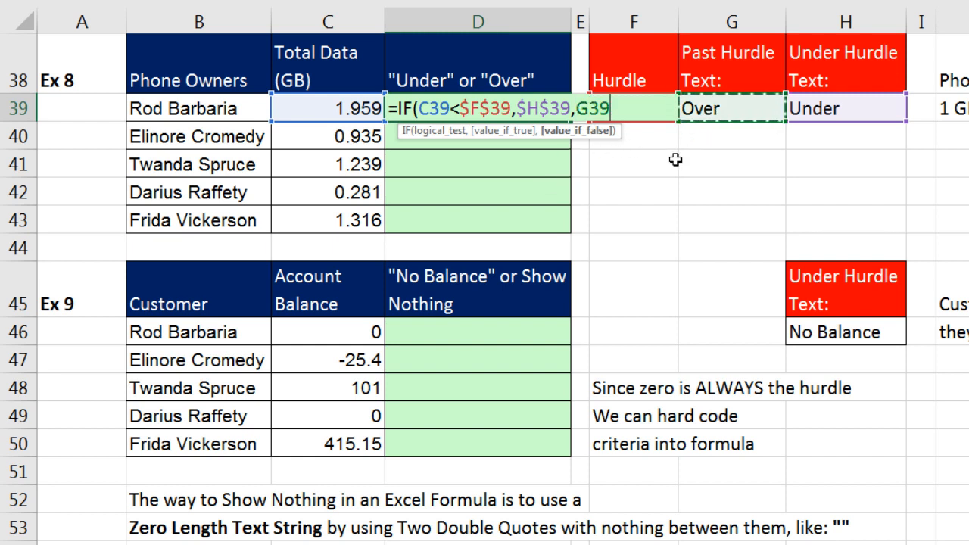
pyautogui.press('F4')
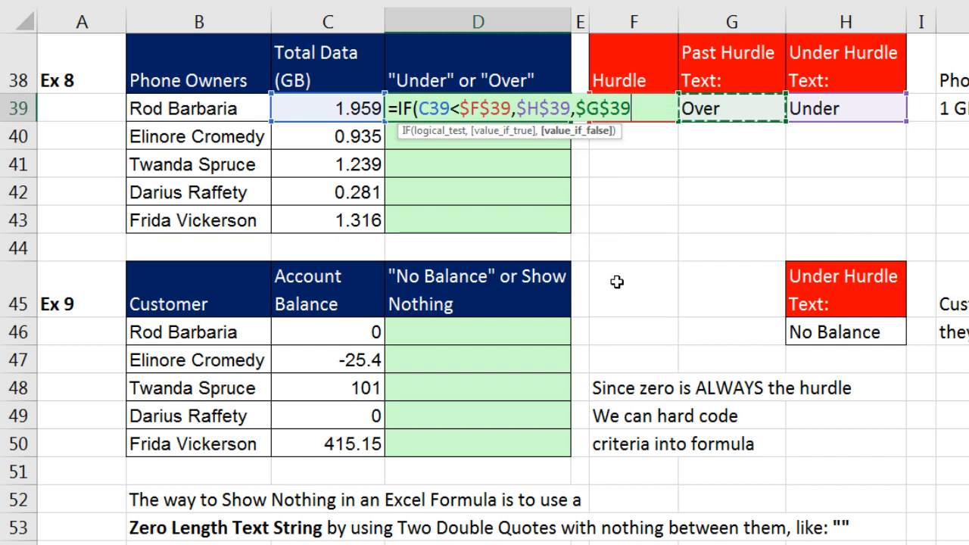
pyautogui.write(')')
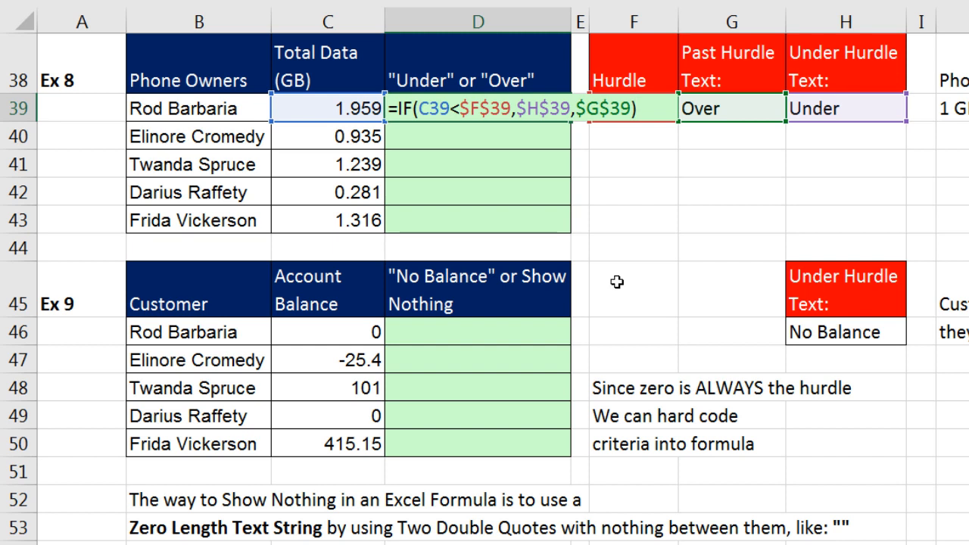
pyautogui.hotkey('ctrl', 'Return')
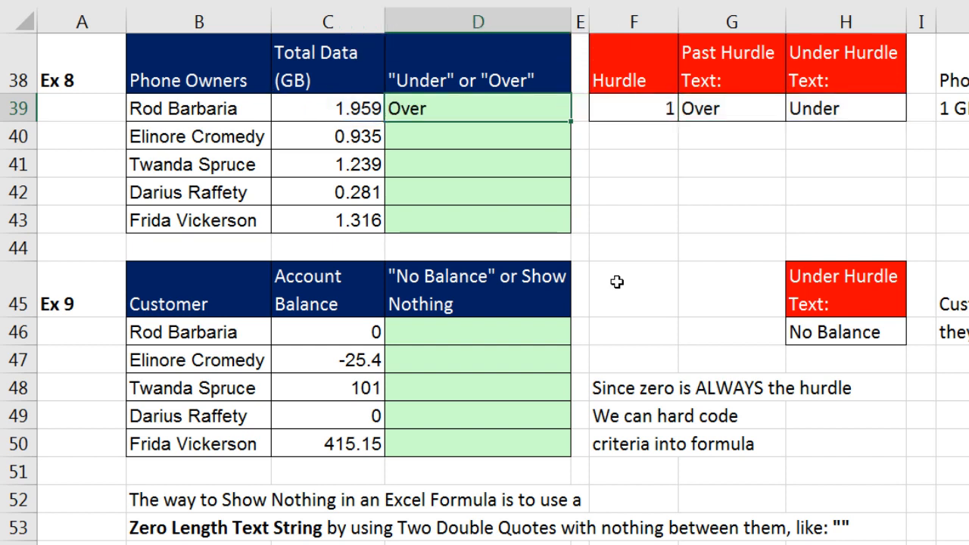
# Fill the D39 formula down through D43 and check the cell references in the last cell's formula.
pyautogui.doubleClick(570, 122)
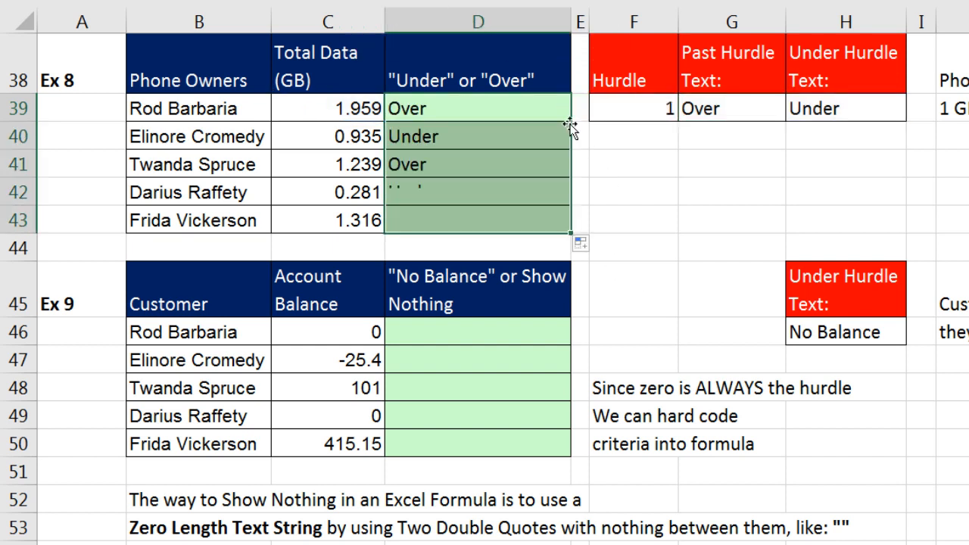
pyautogui.click(449, 222)
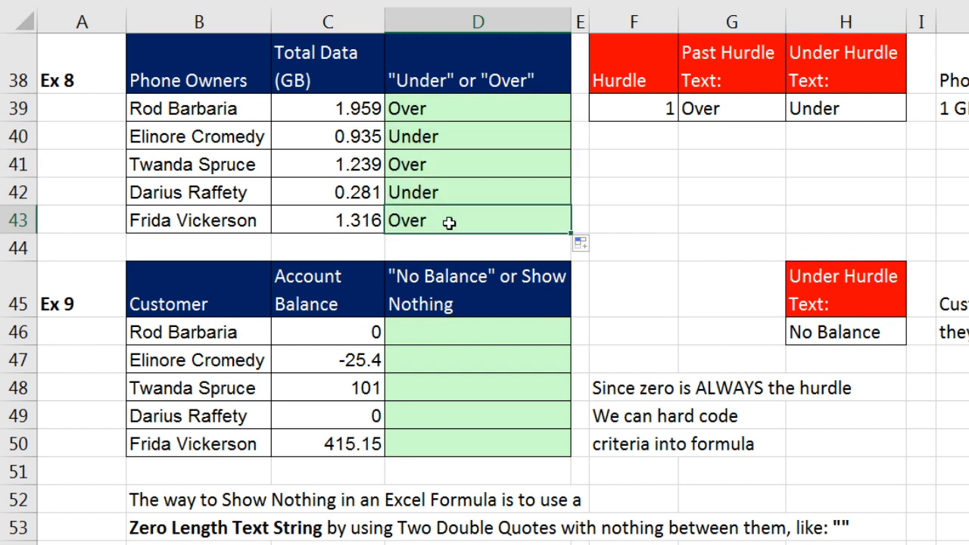
pyautogui.press('F2')
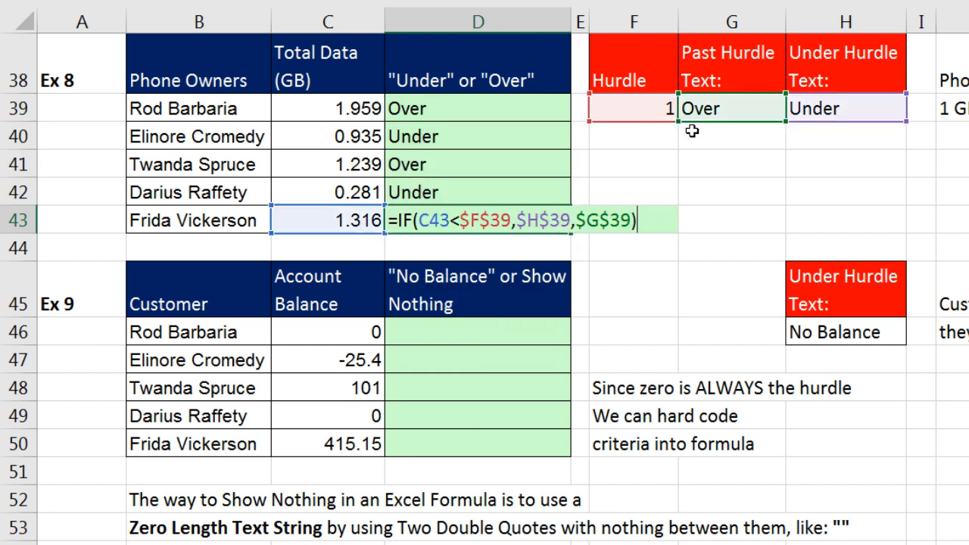
pyautogui.hotkey('ctrl', 'Return')
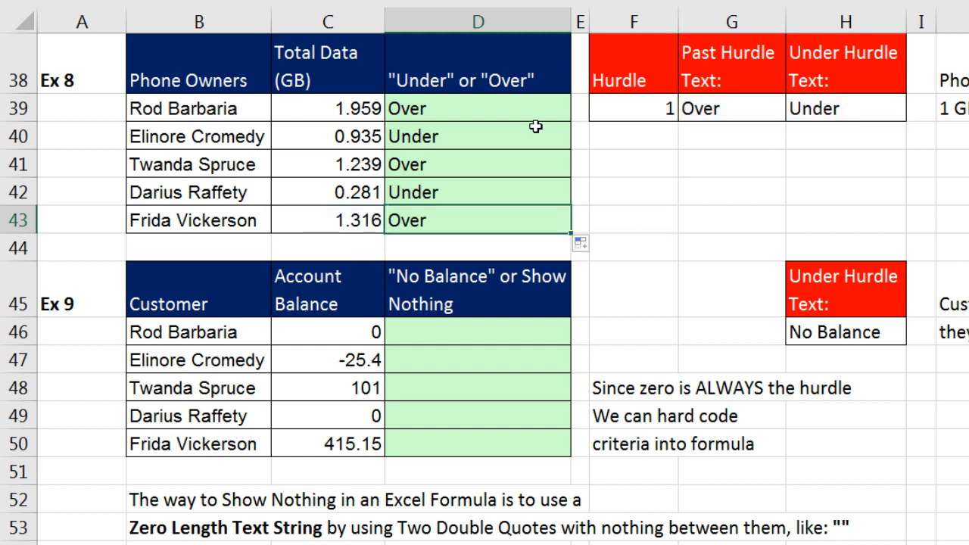
# Review the results in D40 and D42 against the past-hurdle text in G39, and inspect the formula in D41.
pyautogui.click(467, 136)
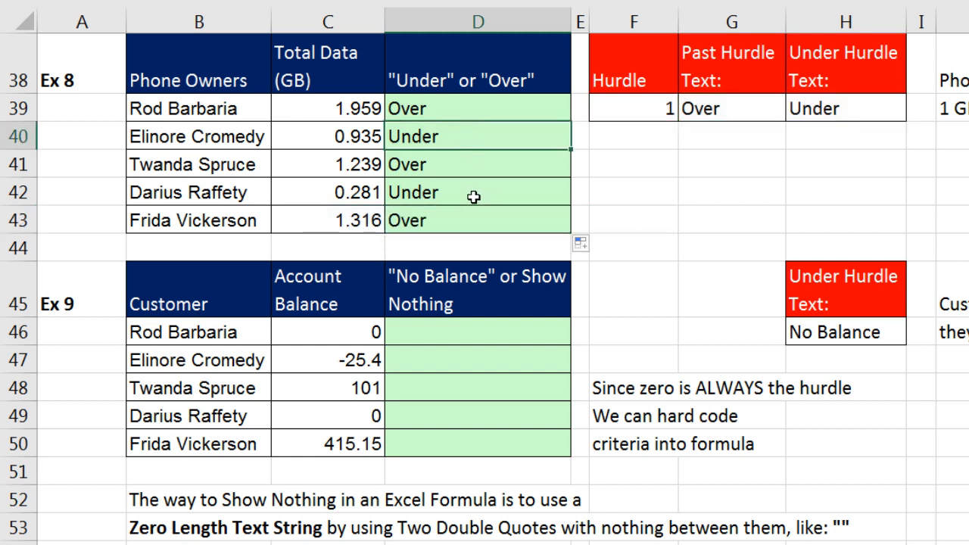
pyautogui.click(474, 197)
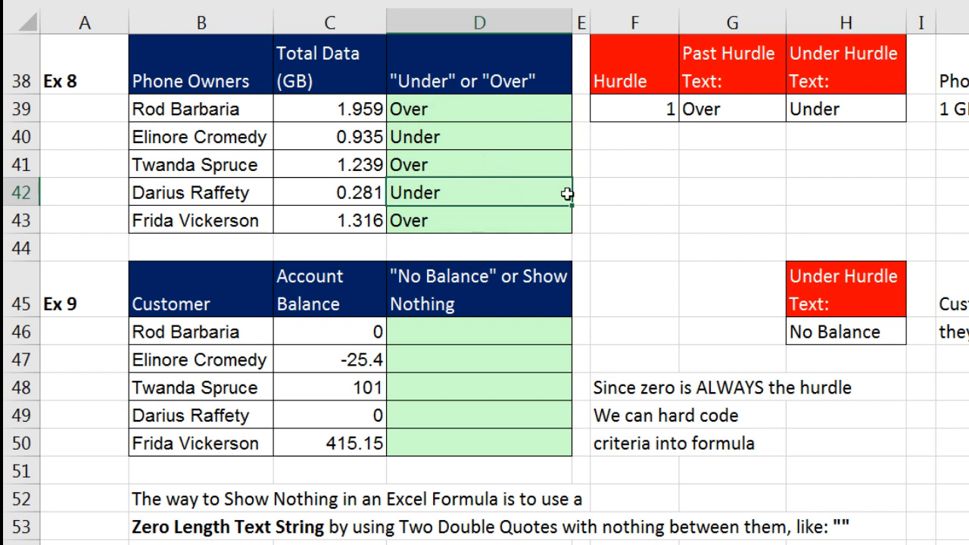
pyautogui.click(735, 110)
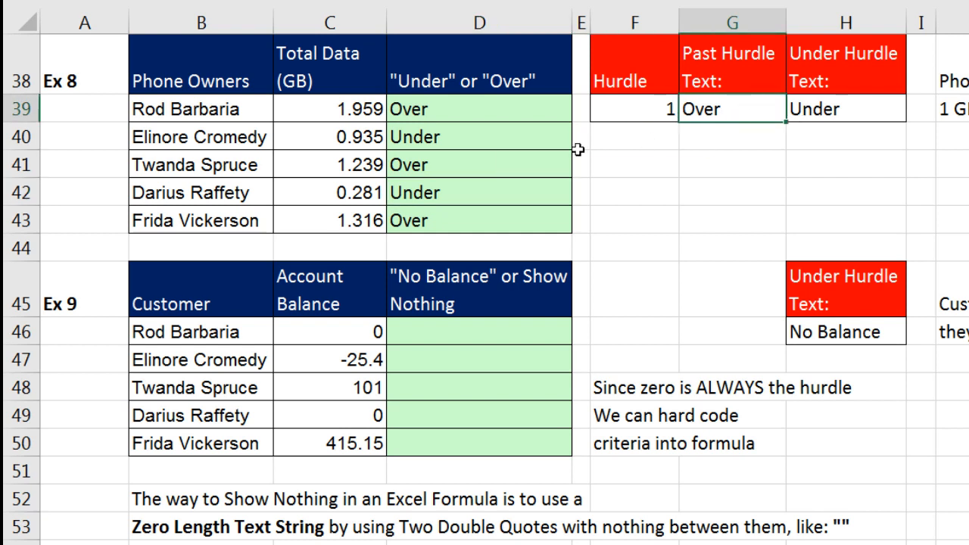
pyautogui.doubleClick(474, 164)
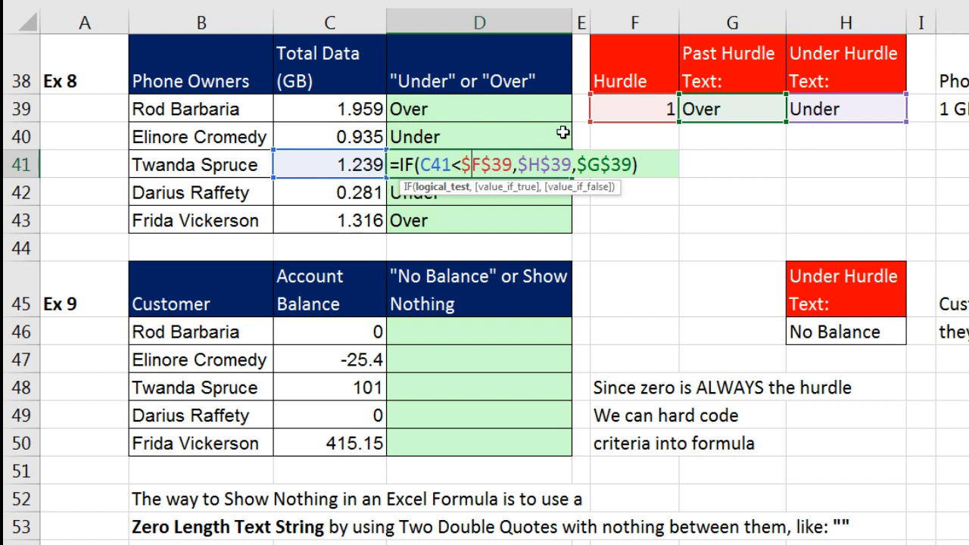
pyautogui.press('Escape')
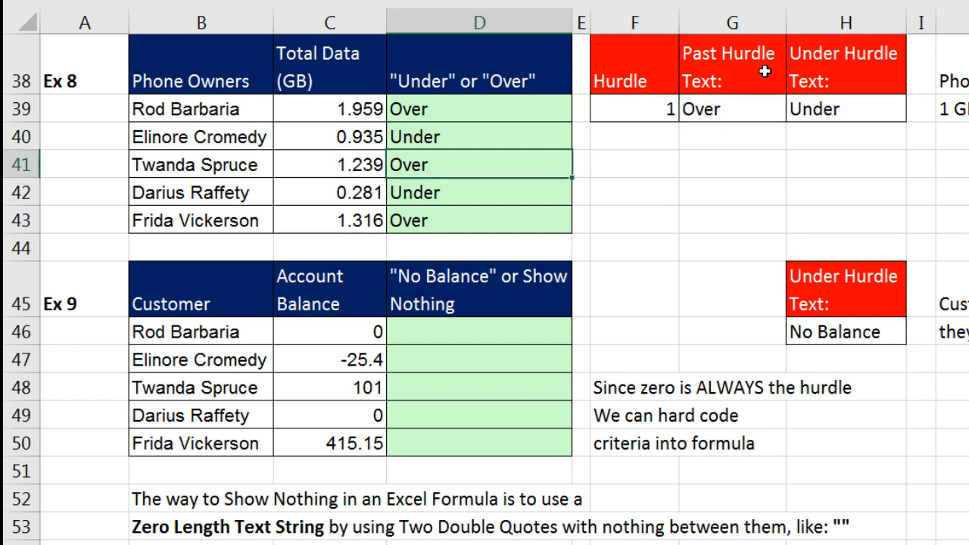
# Change the past-hurdle text in G39 to "Extra Charge".
pyautogui.click(739, 103)
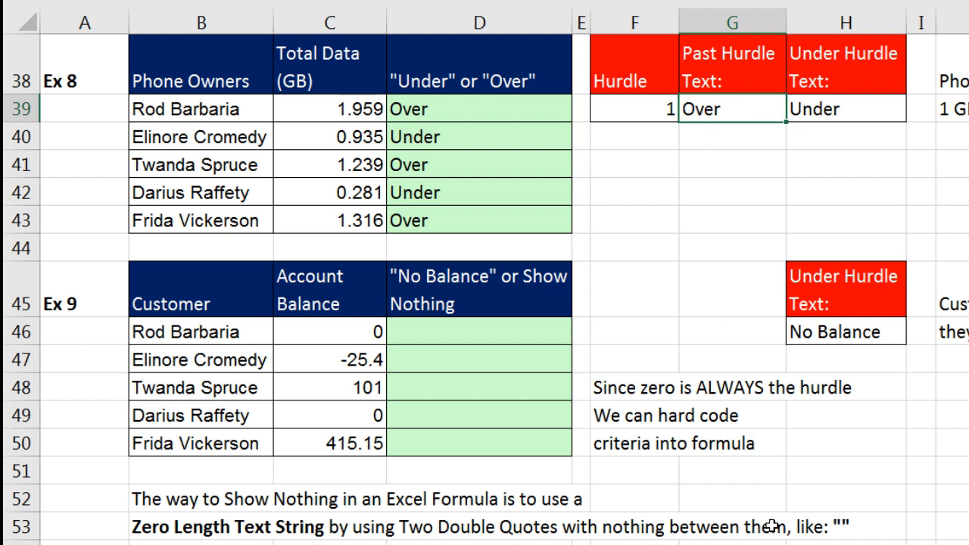
pyautogui.write('Extra Charge')
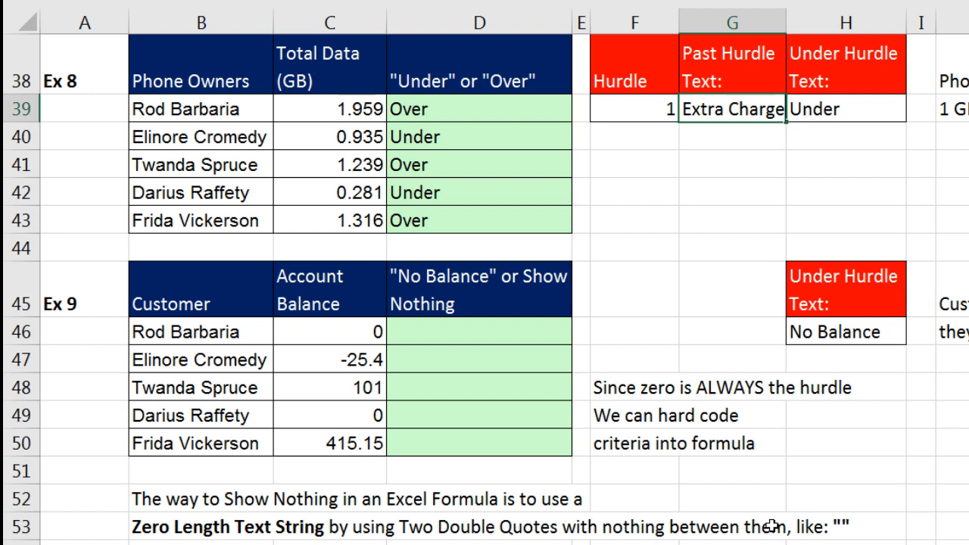
pyautogui.press('Return')
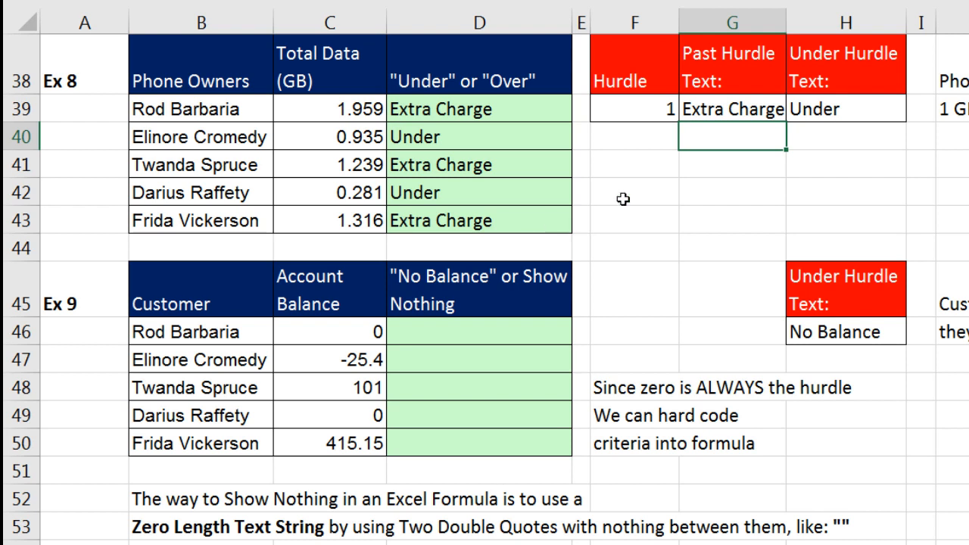
pyautogui.click(645, 107)
pyautogui.click(716, 108)
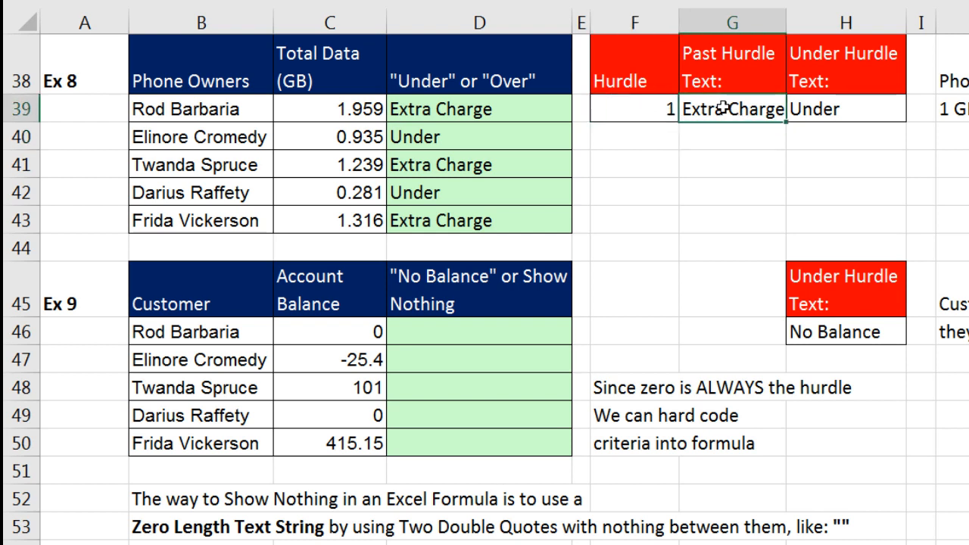
pyautogui.click(827, 108)
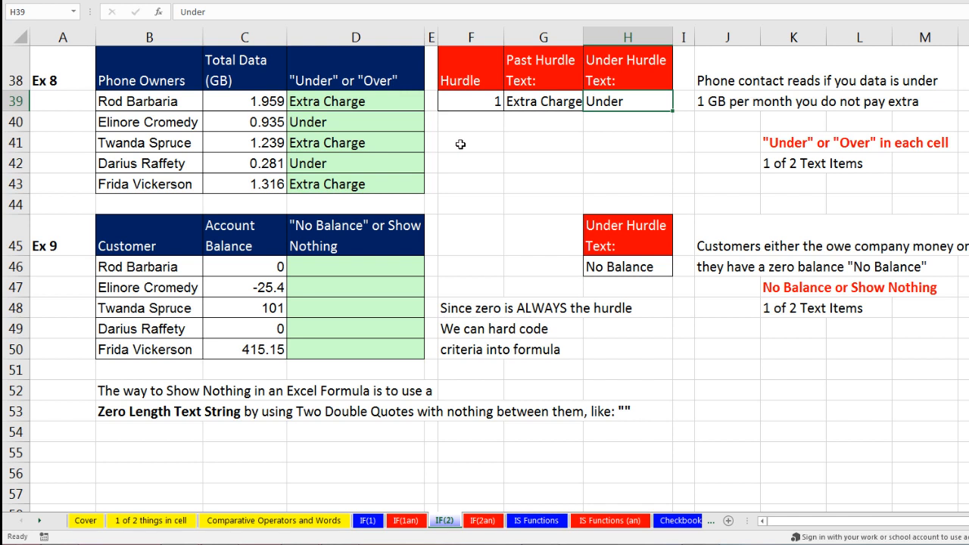
# Try a hurdle of 1.5 in cell F39, and undo the change.
pyautogui.click(461, 100)
pyautogui.write('1')
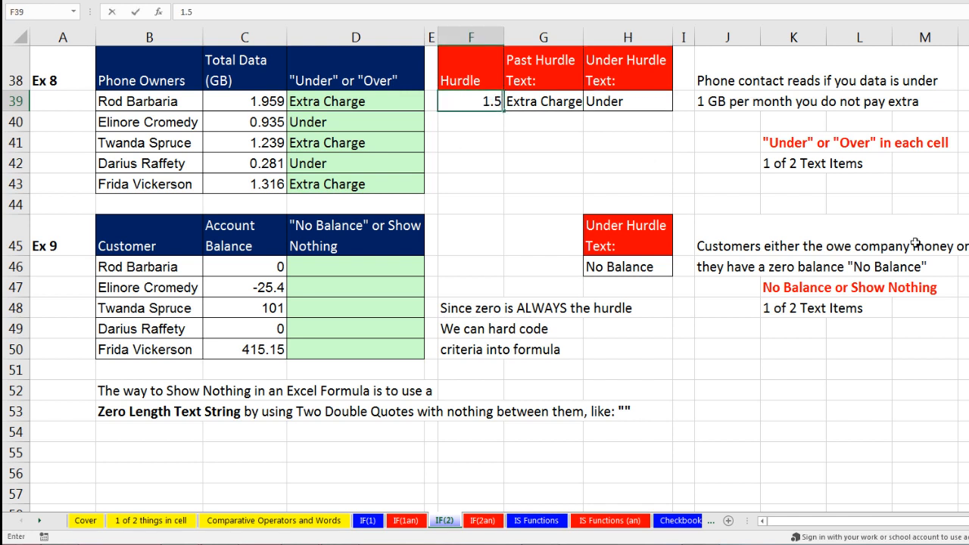
pyautogui.press('Return')
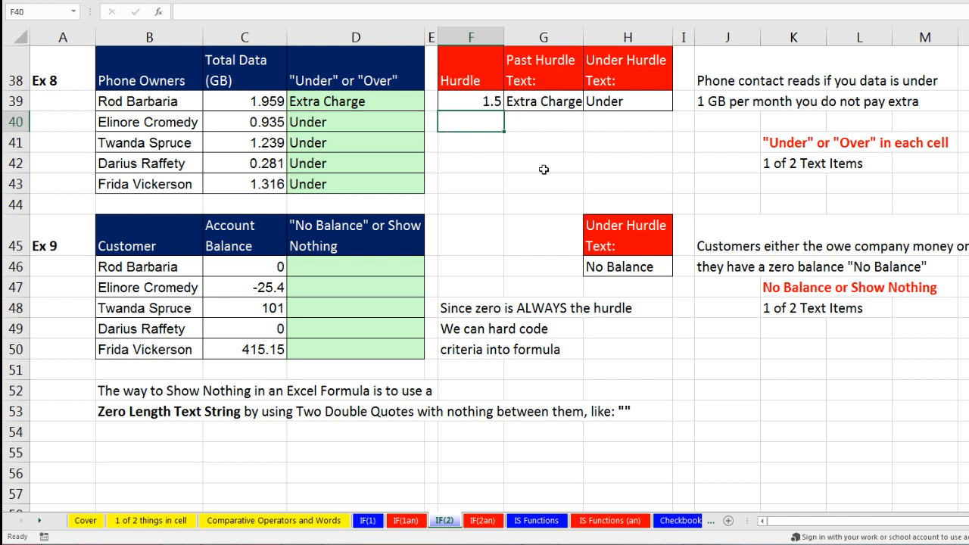
pyautogui.hotkey('ctrl', 'z')
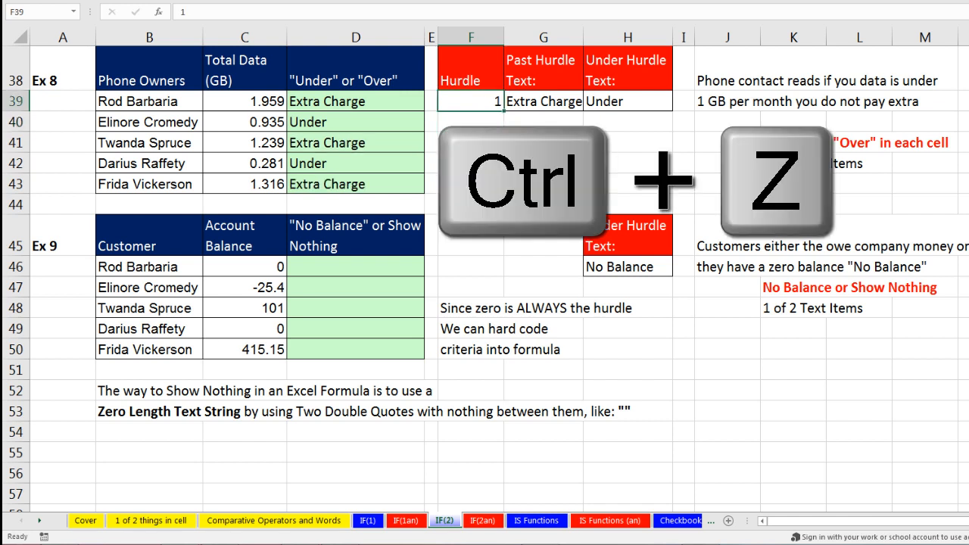
# Undo the past-hurdle text change in G39 and inspect the cell references in the D42 formula.
pyautogui.hotkey('ctrl', 'z')
pyautogui.click(350, 163)
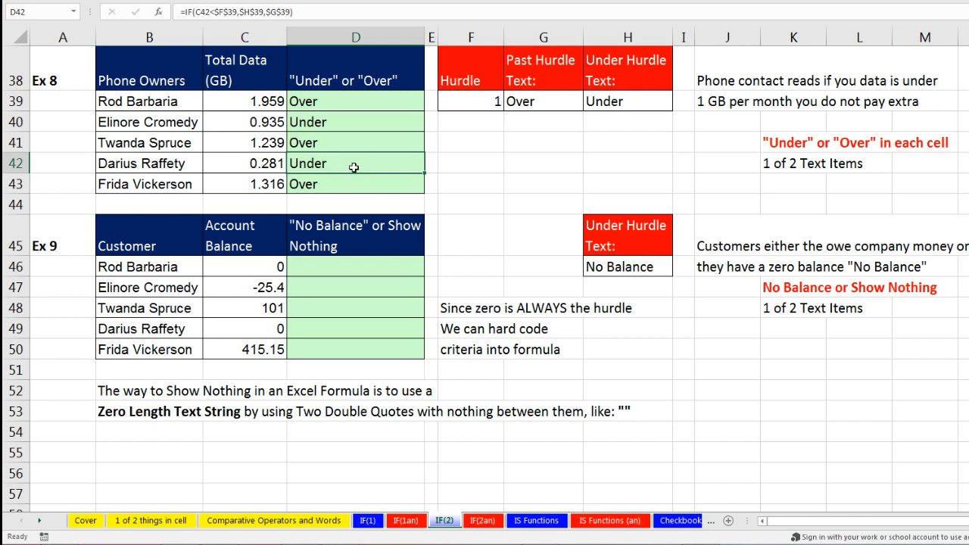
pyautogui.press('F2')
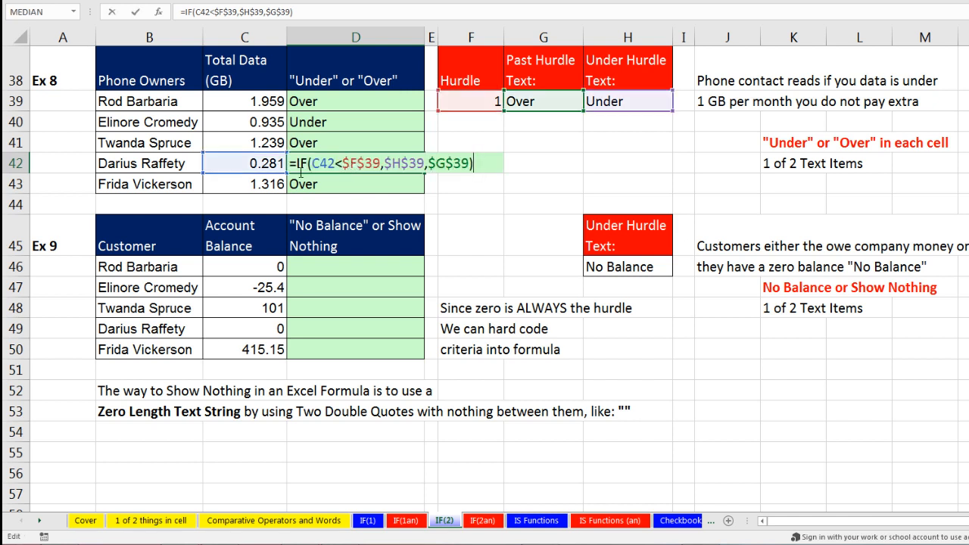
pyautogui.press('Escape')
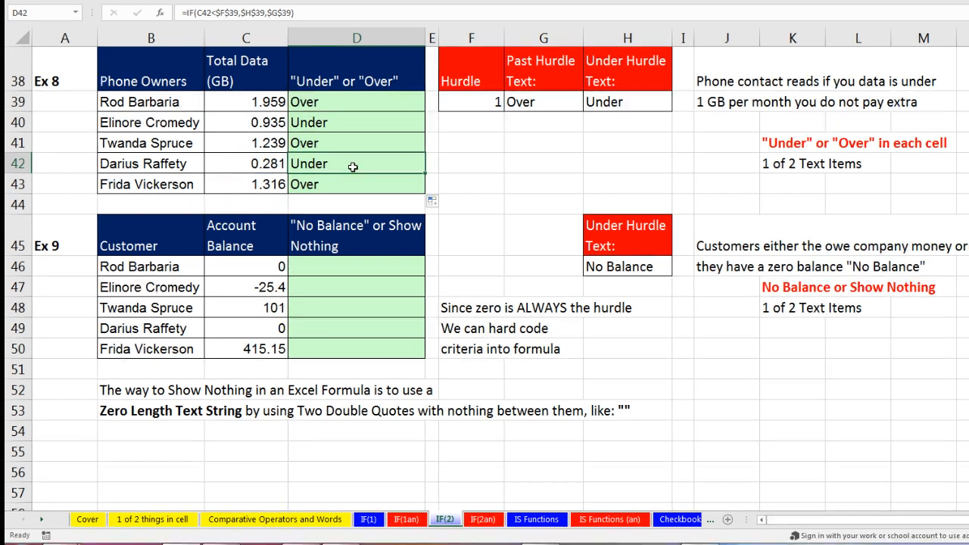
# Examine the Ex 9 account balances in column C and which result cells in D46:D50 need "No Balance" or nothing.
pyautogui.click(336, 270)
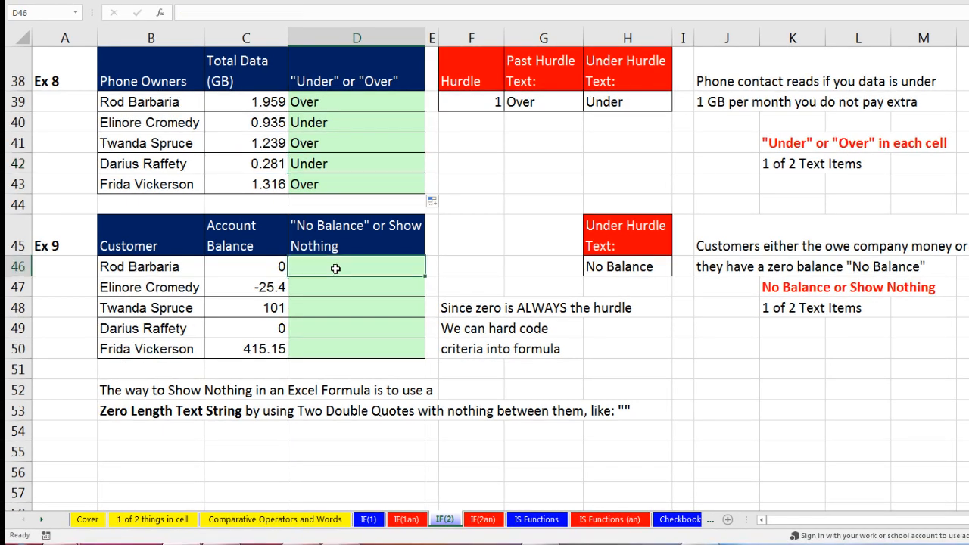
pyautogui.click(268, 271)
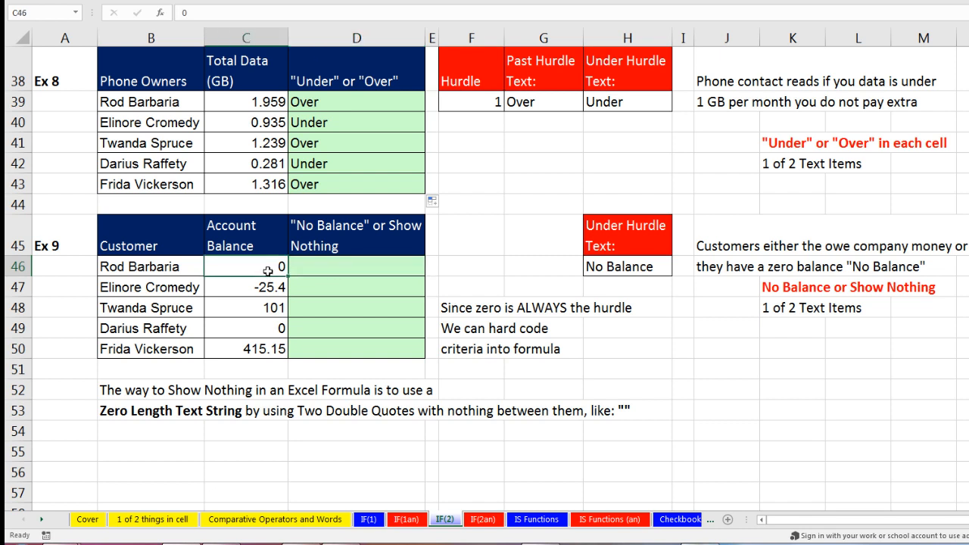
pyautogui.click(270, 331)
pyautogui.click(317, 333)
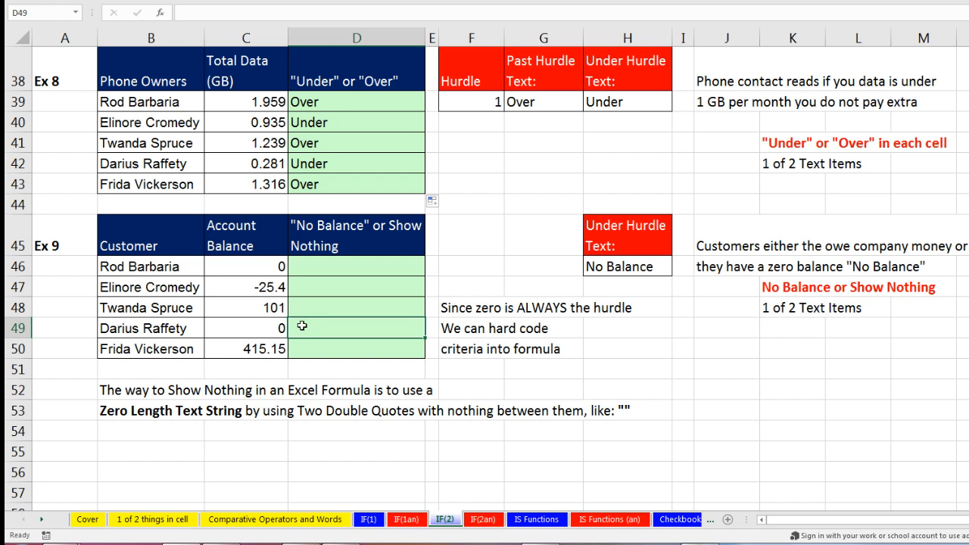
pyautogui.click(320, 287)
pyautogui.click(320, 309)
pyautogui.click(322, 348)
pyautogui.click(325, 291)
pyautogui.keyDown('ctrl'); pyautogui.click(327, 330); pyautogui.keyUp('ctrl')
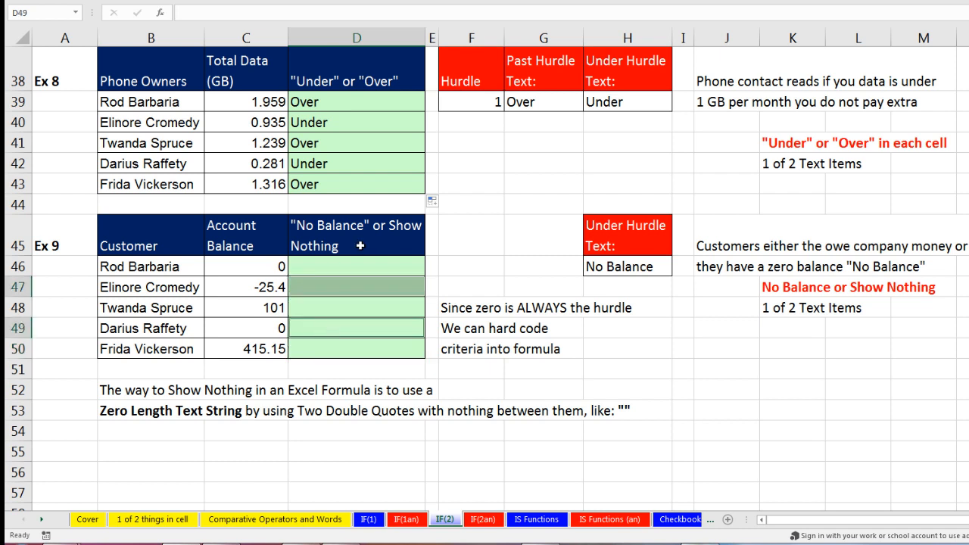
# Enter the formula =IF(C46=0,"No Balance","") in cell D46, keeping the cell selected.
pyautogui.click(339, 266)
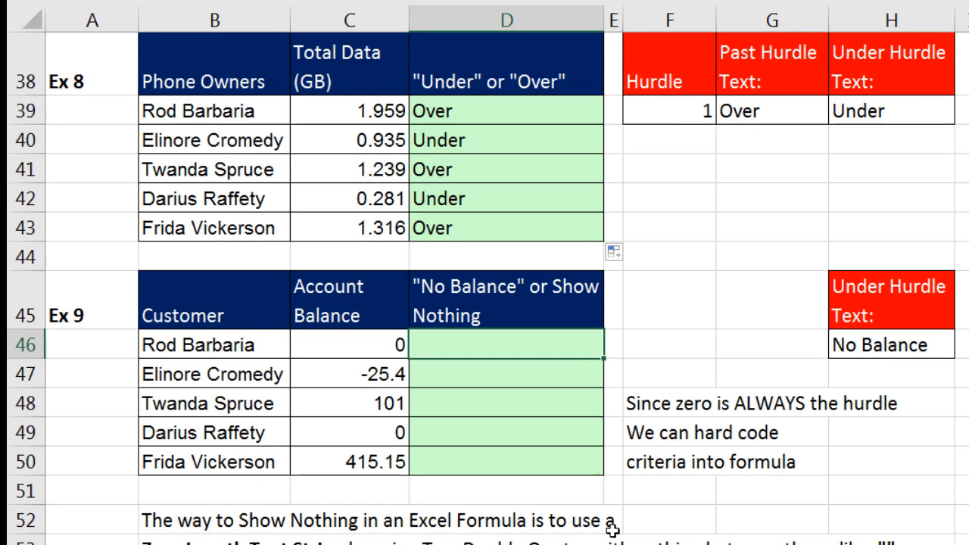
pyautogui.write('=i')
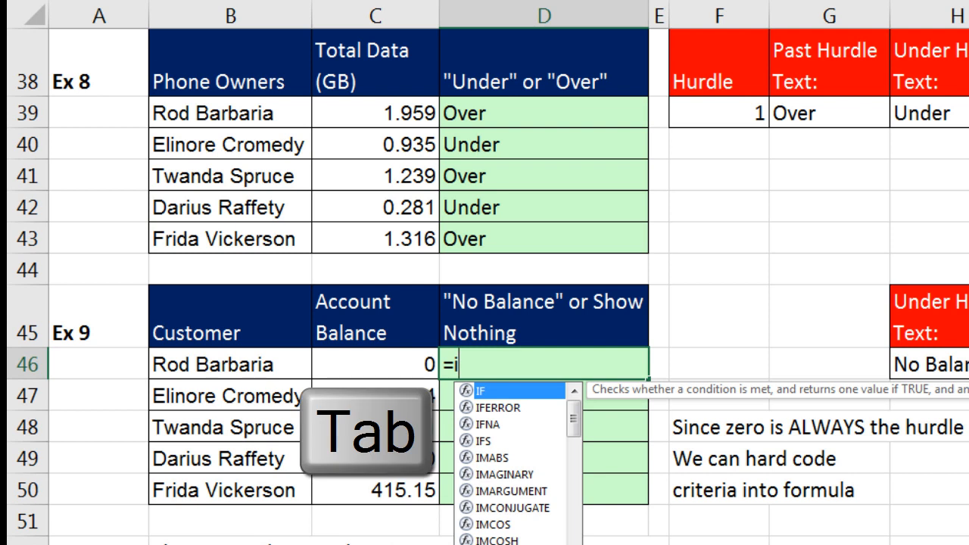
pyautogui.press('Tab')
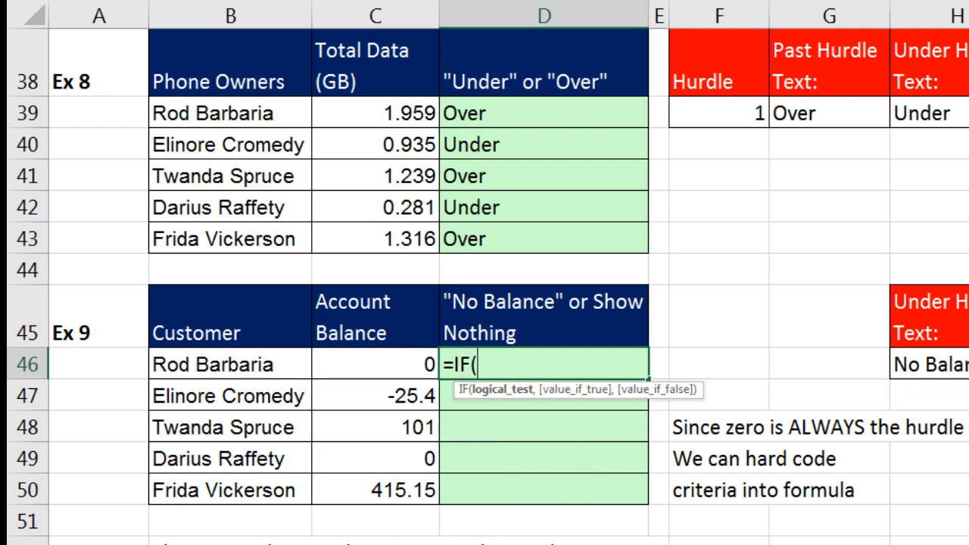
pyautogui.press('Left')
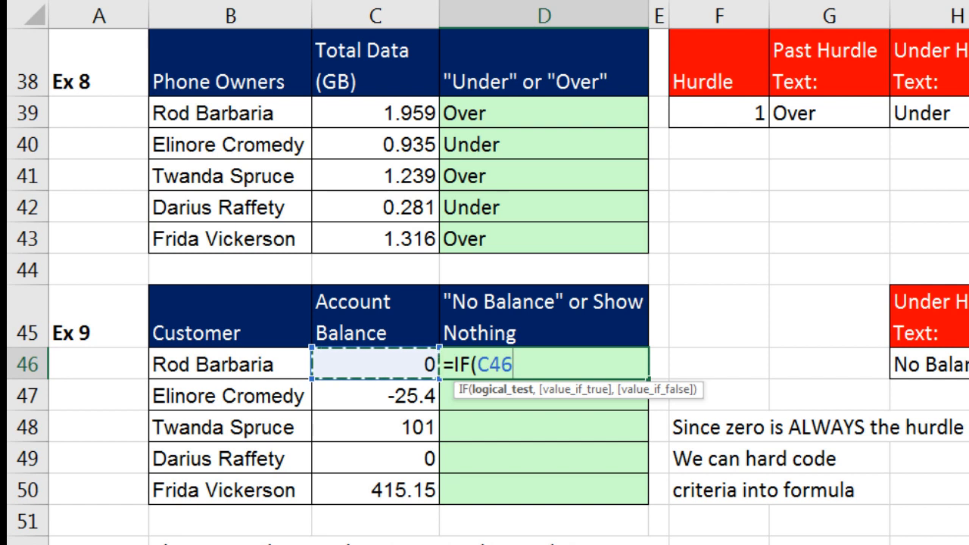
pyautogui.write('=')
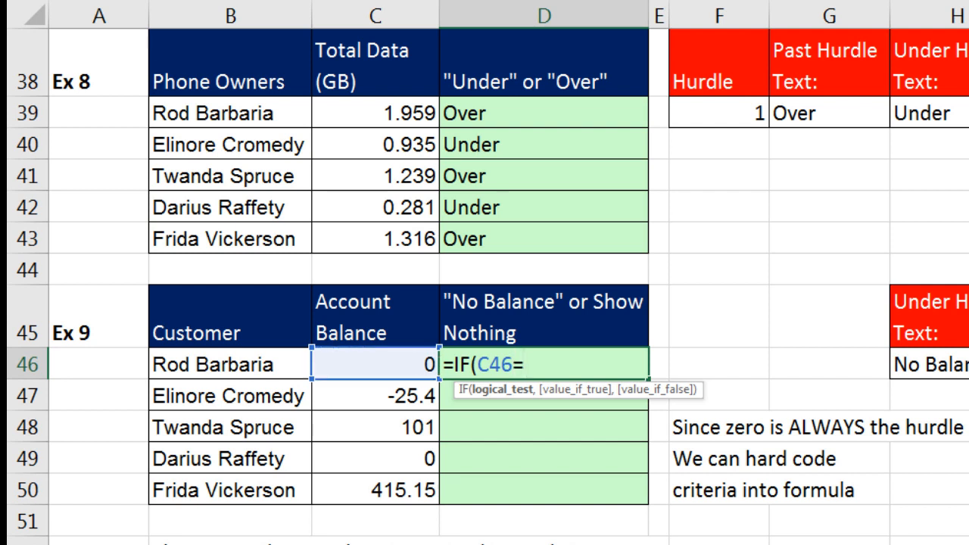
pyautogui.write('0,')
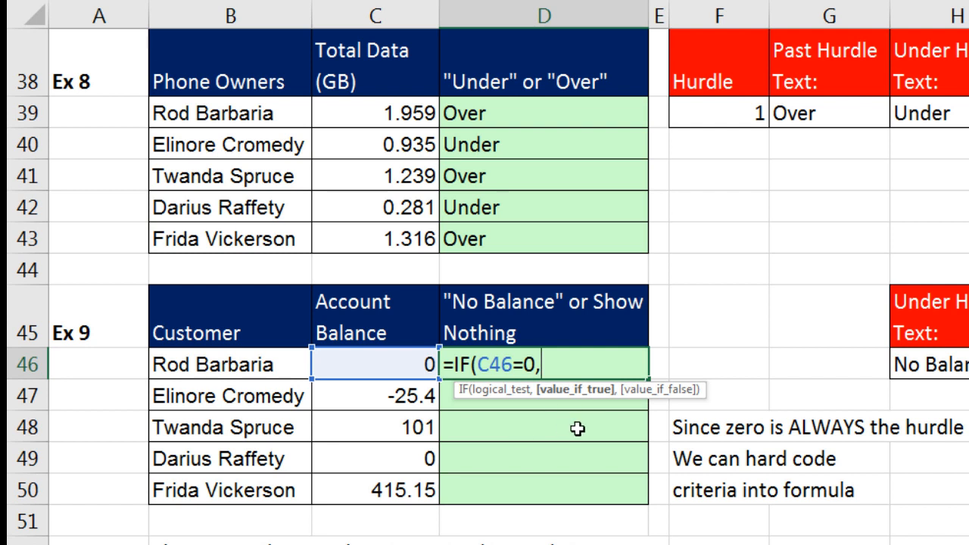
pyautogui.write('"No Balance')
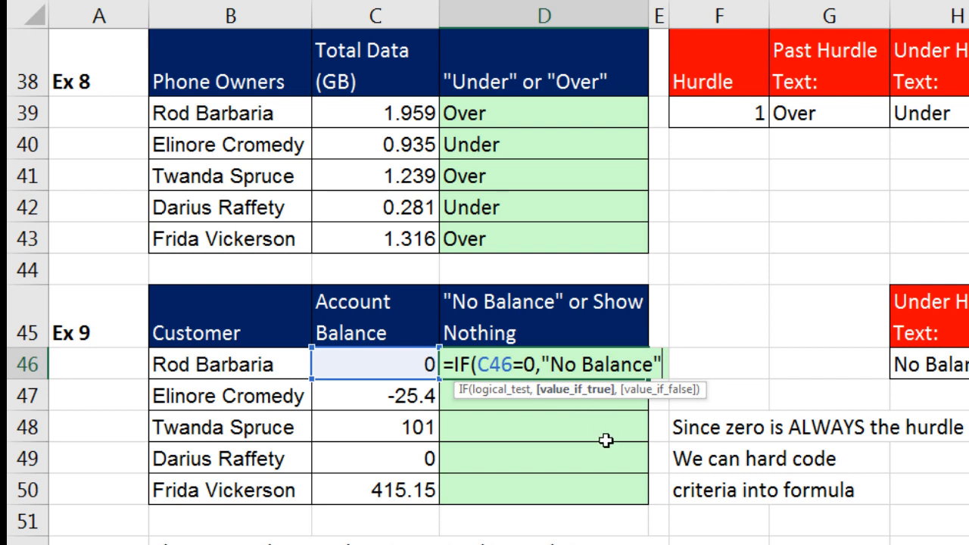
pyautogui.write(',')
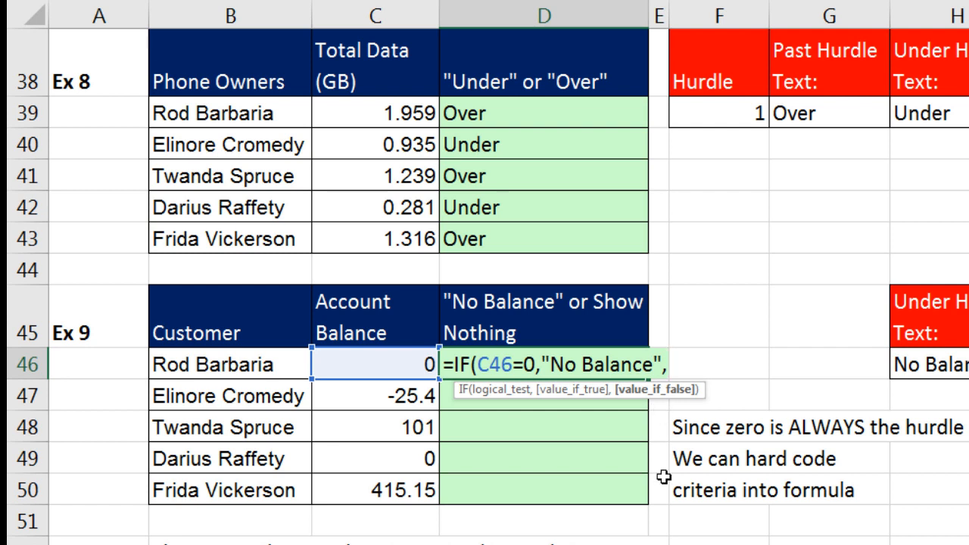
pyautogui.write('""')
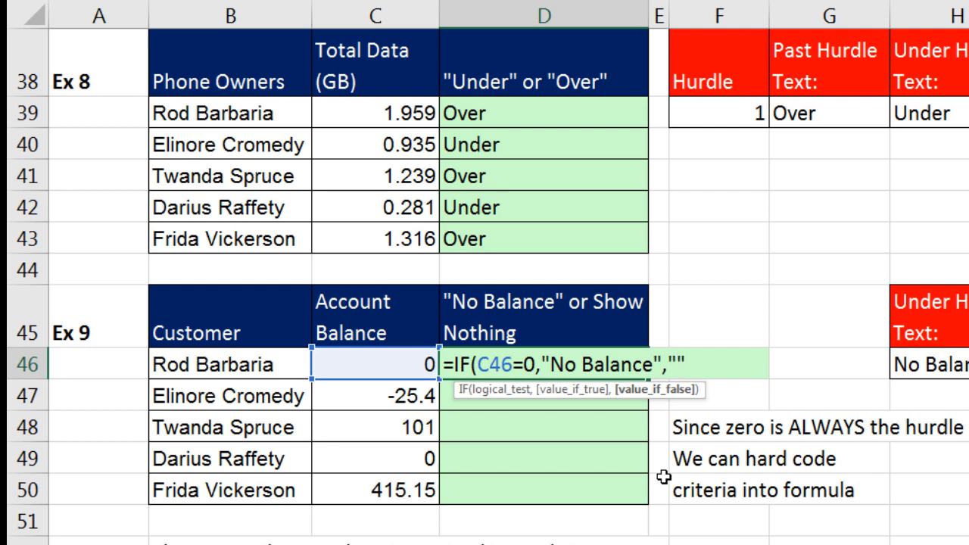
pyautogui.write('"')
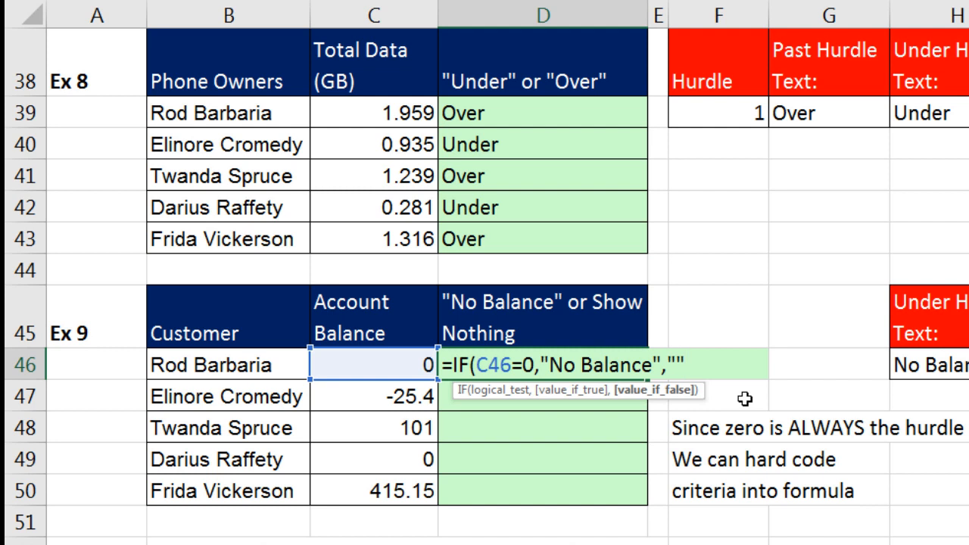
pyautogui.write(')')
pyautogui.hotkey('ctrl', 'Return')
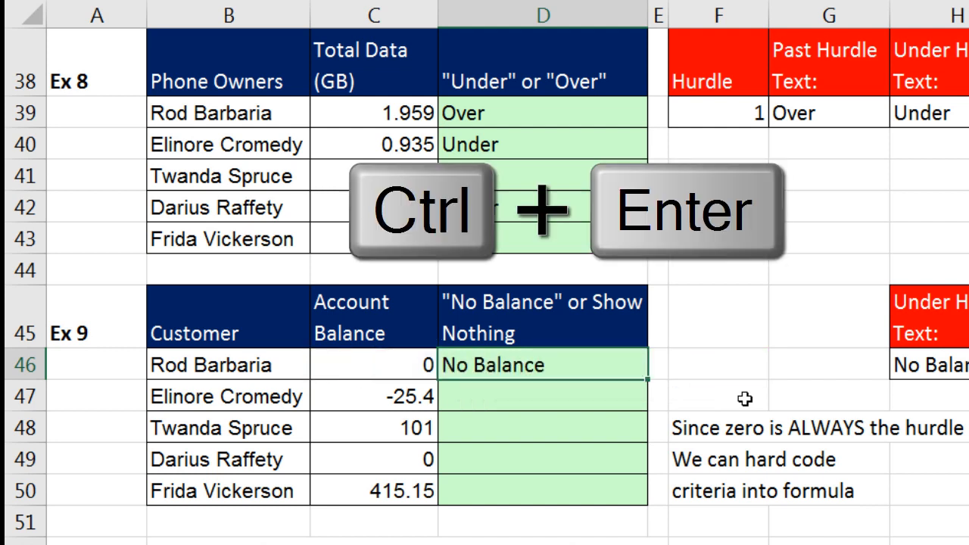
# Fill the D46 formula down through D50 and check the result arguments of the formulas in D50 and D49.
pyautogui.doubleClick(647, 379)
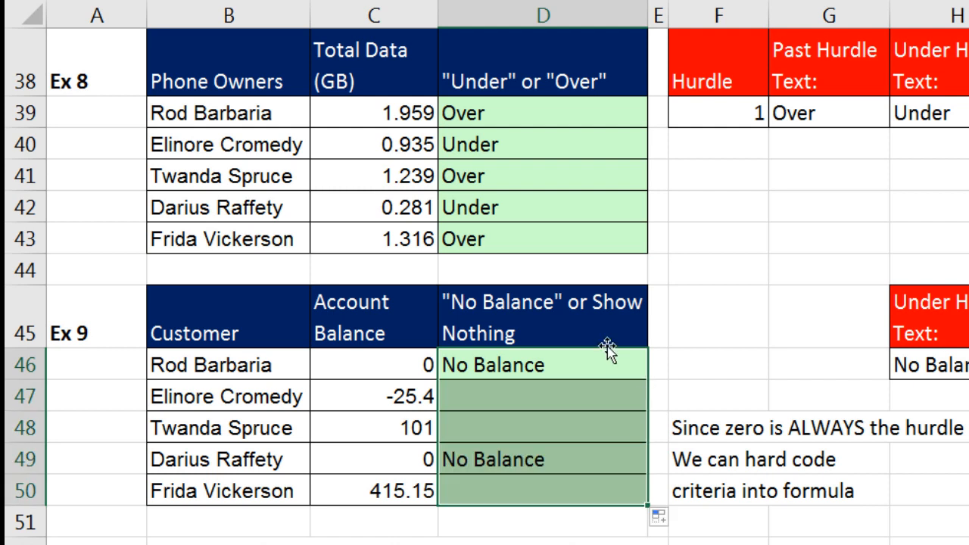
pyautogui.click(595, 489)
pyautogui.press('F2')
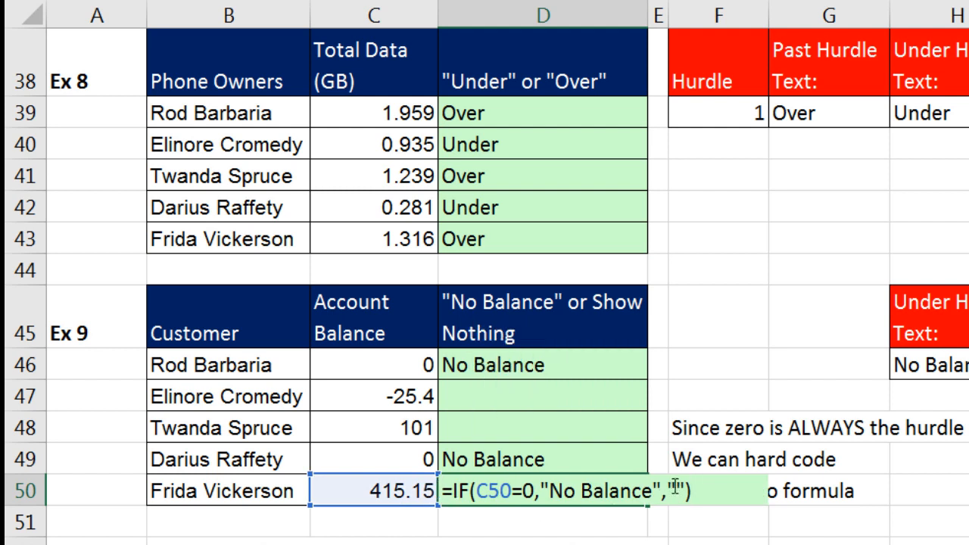
pyautogui.doubleClick(674, 489)
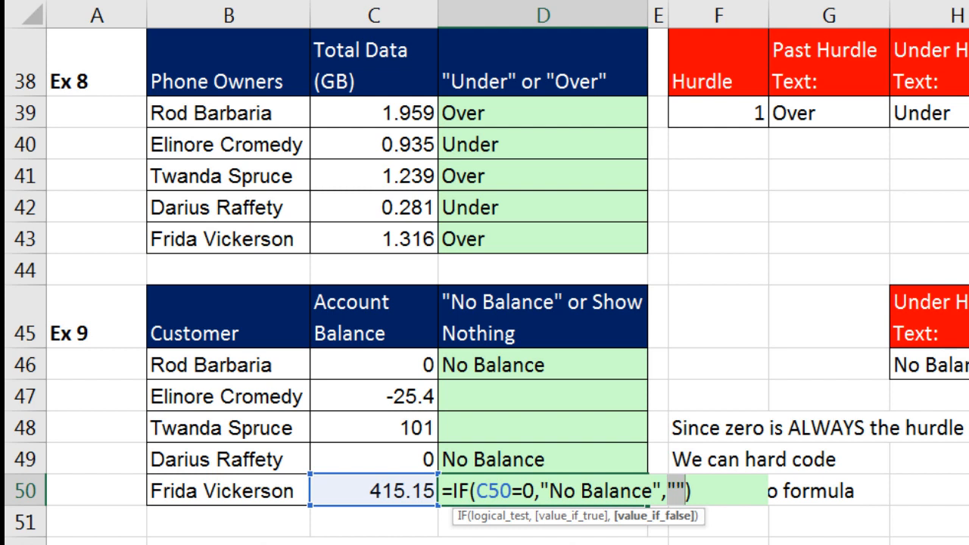
pyautogui.hotkey('ctrl', 'Return')
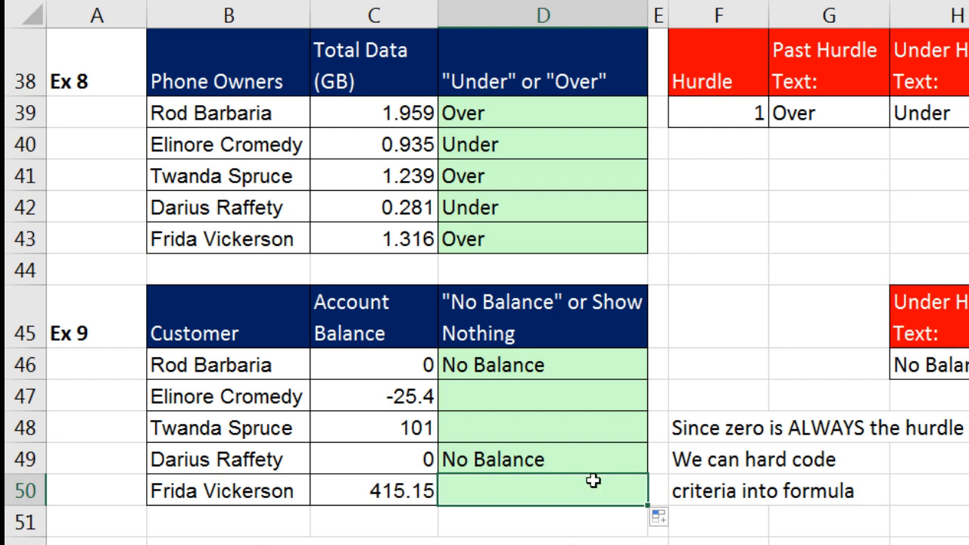
pyautogui.doubleClick(572, 461)
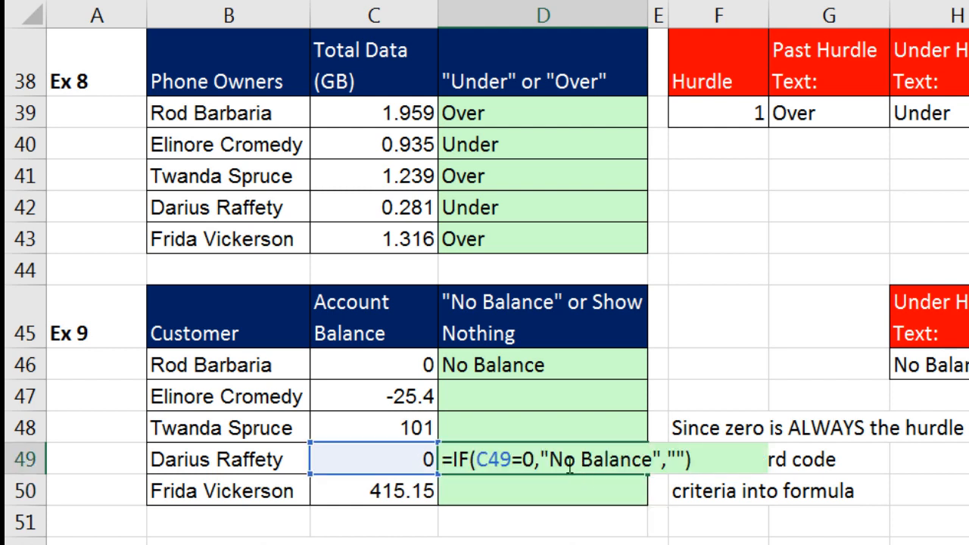
pyautogui.click(574, 484)
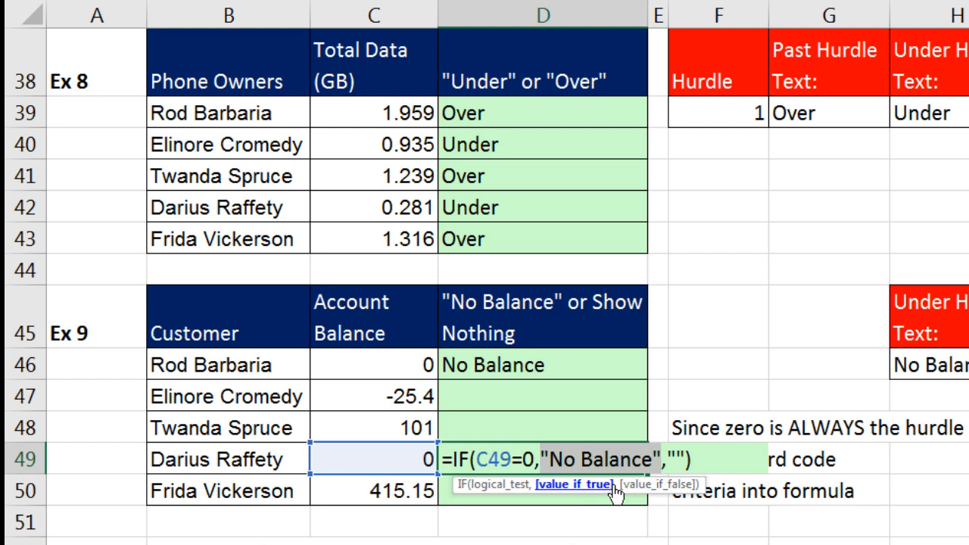
pyautogui.press('Escape')
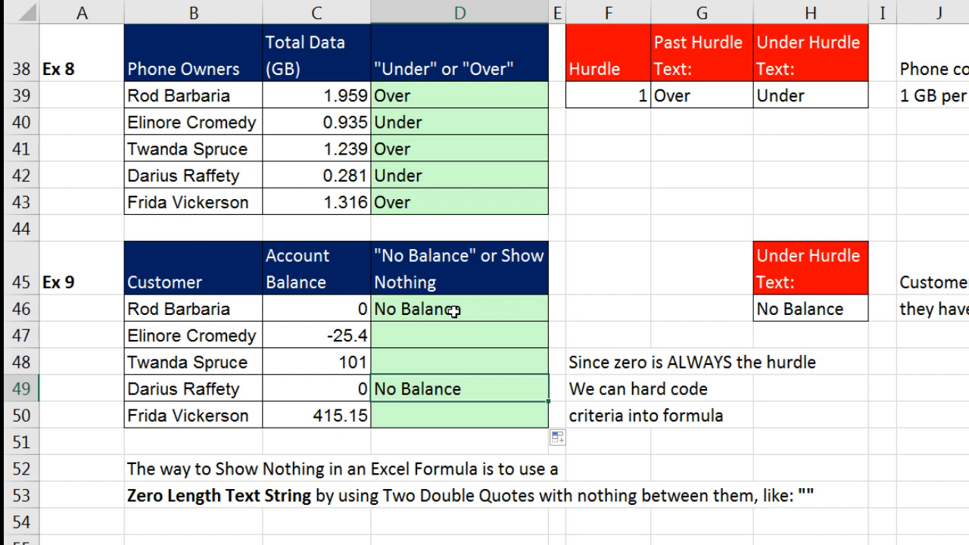
# Review the arguments of the D46 formula and replace its hard-coded "No Balance" text with the absolute reference $H$46.
pyautogui.click(394, 312)
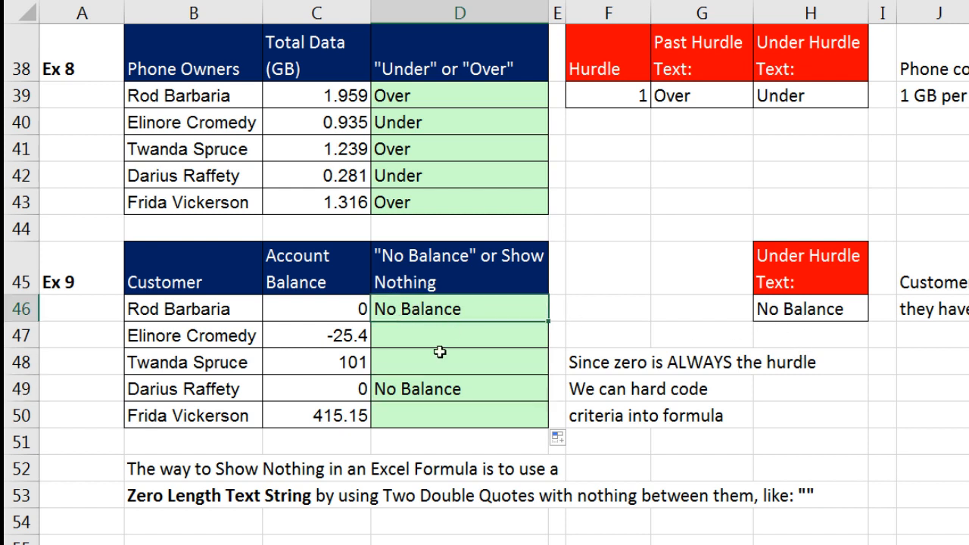
pyautogui.press('F2')
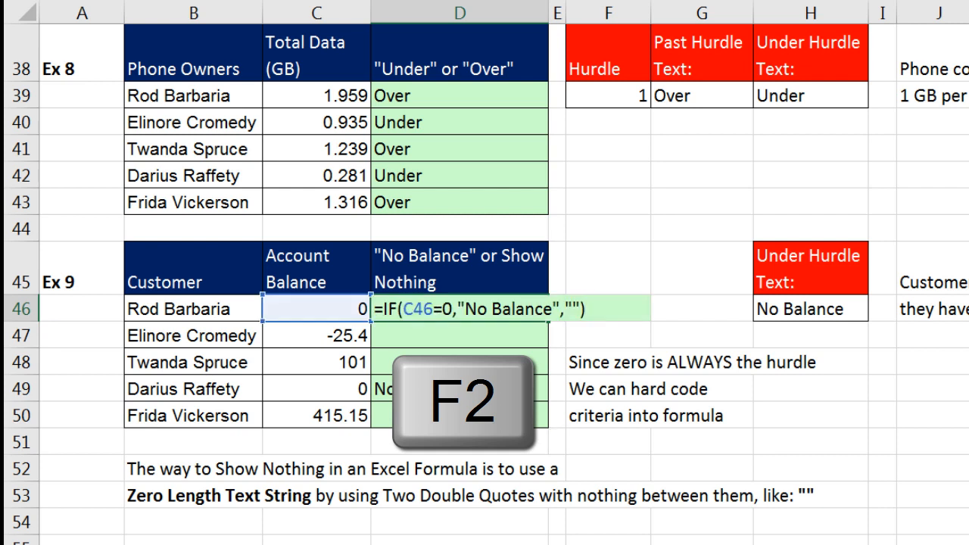
pyautogui.click(457, 318)
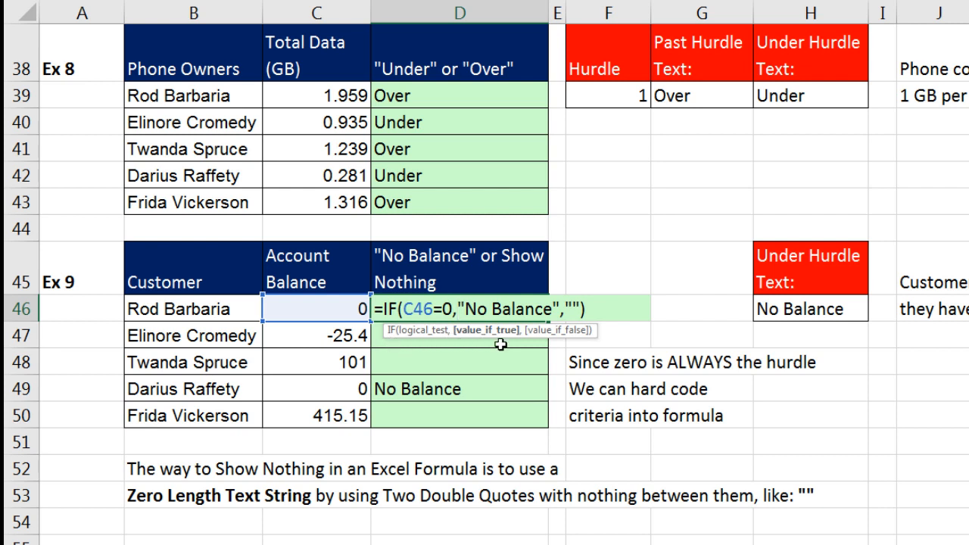
pyautogui.click(561, 331)
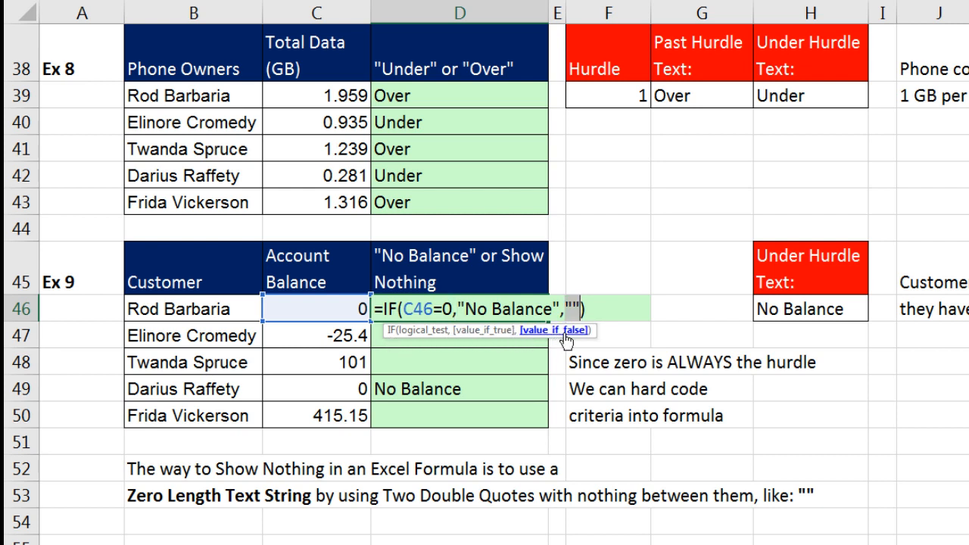
pyautogui.click(499, 332)
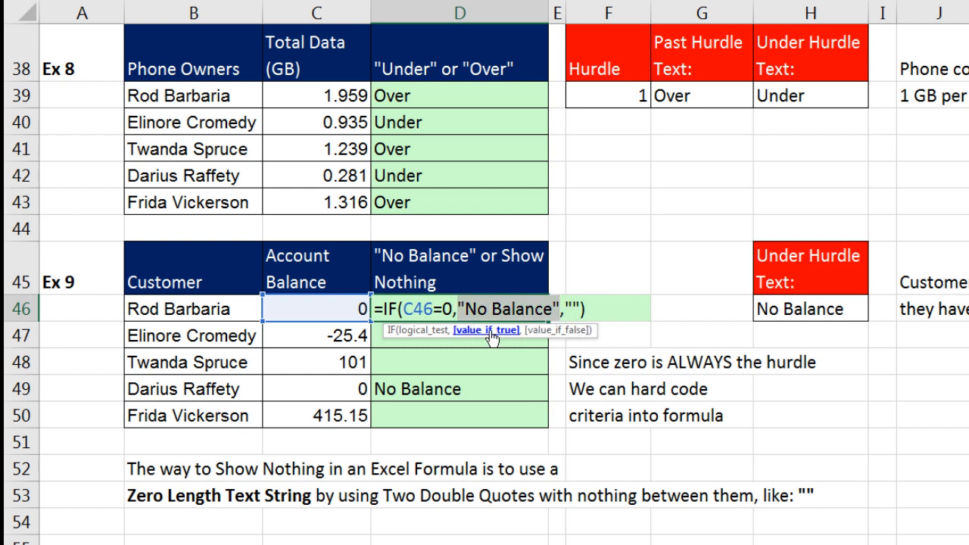
pyautogui.click(421, 330)
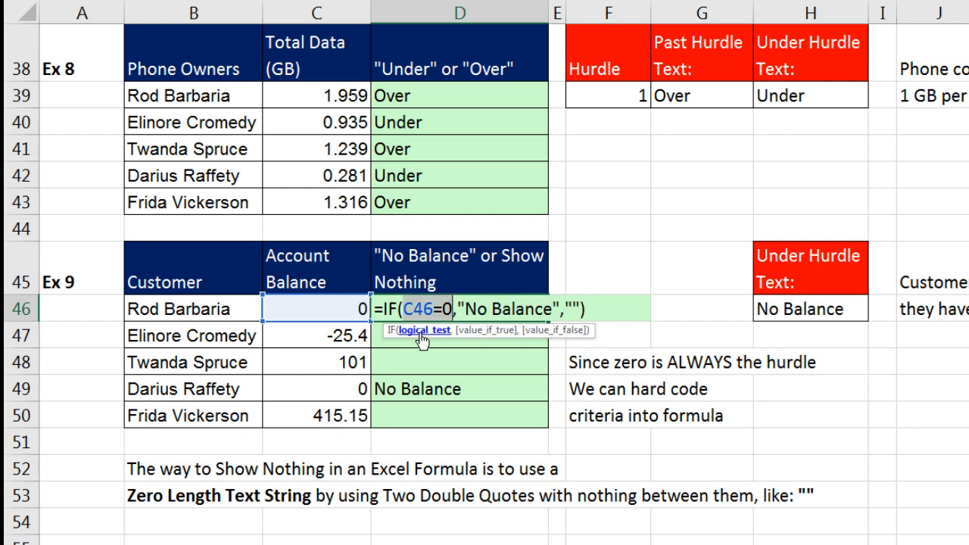
pyautogui.click(473, 330)
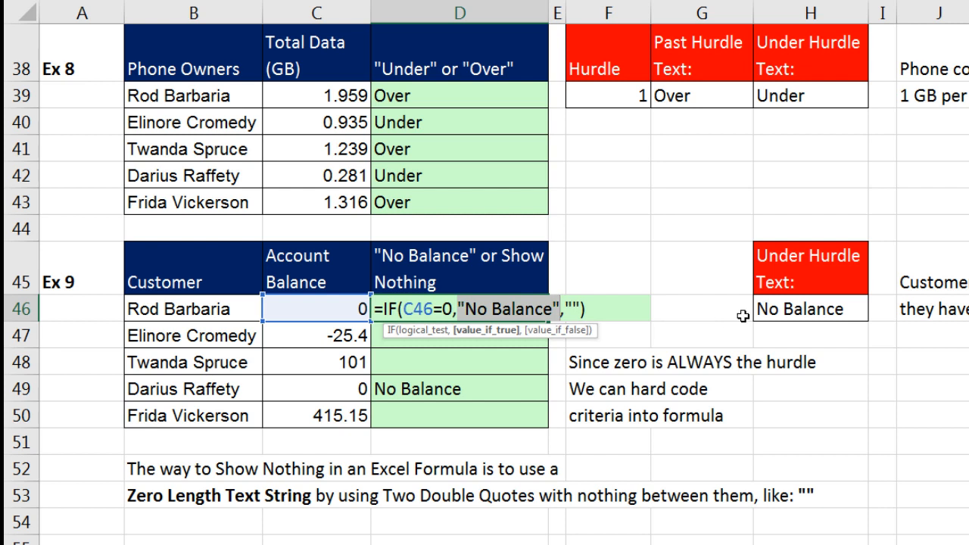
pyautogui.click(774, 313)
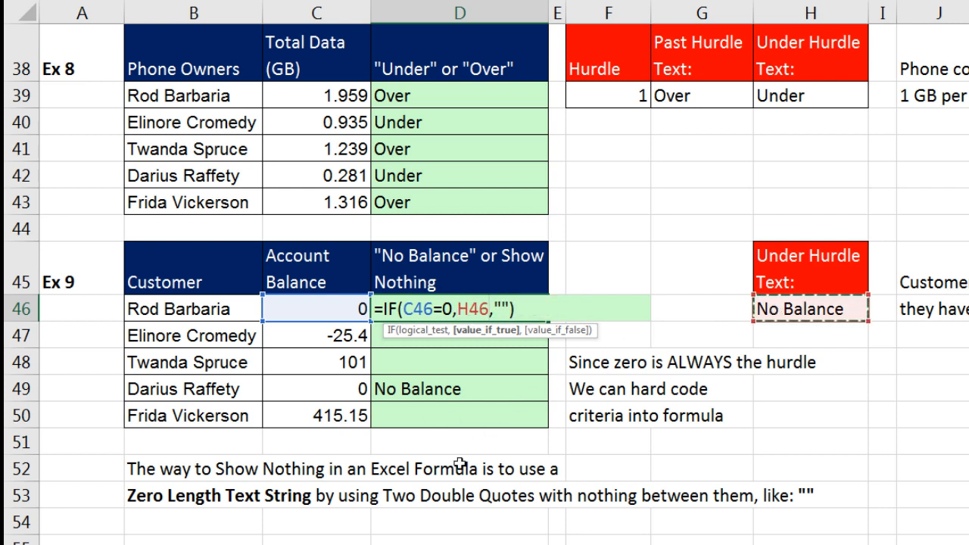
pyautogui.press('F4')
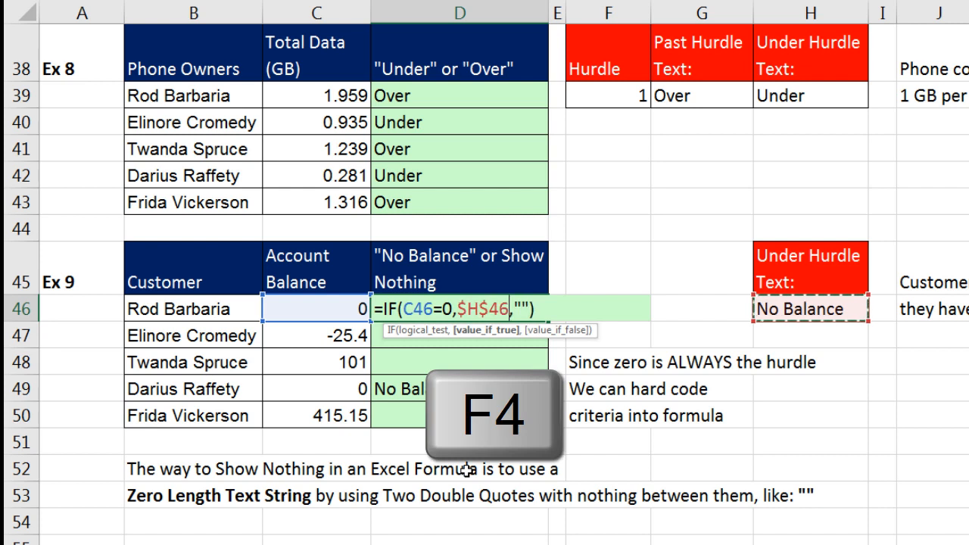
pyautogui.hotkey('ctrl', 'Return')
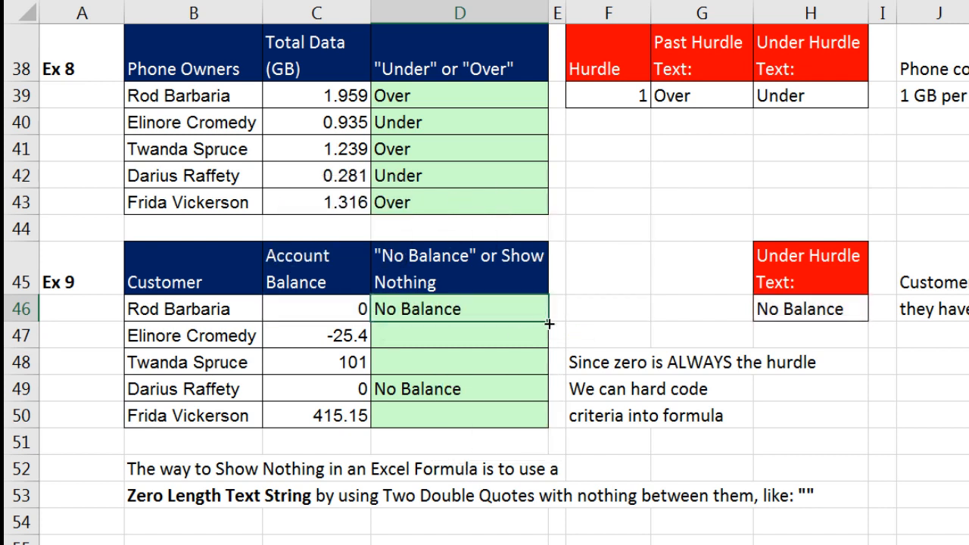
# Copy the edited D46 formula down through D50.
pyautogui.doubleClick(549, 324)
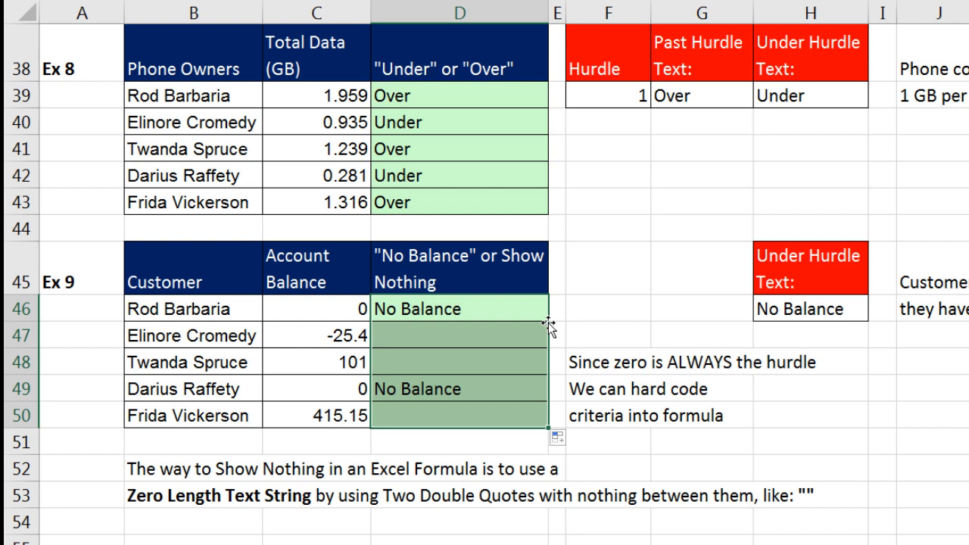
# Test the formulas' link to the result text by changing H46 to "All Paid", and undo that change.
pyautogui.click(777, 310)
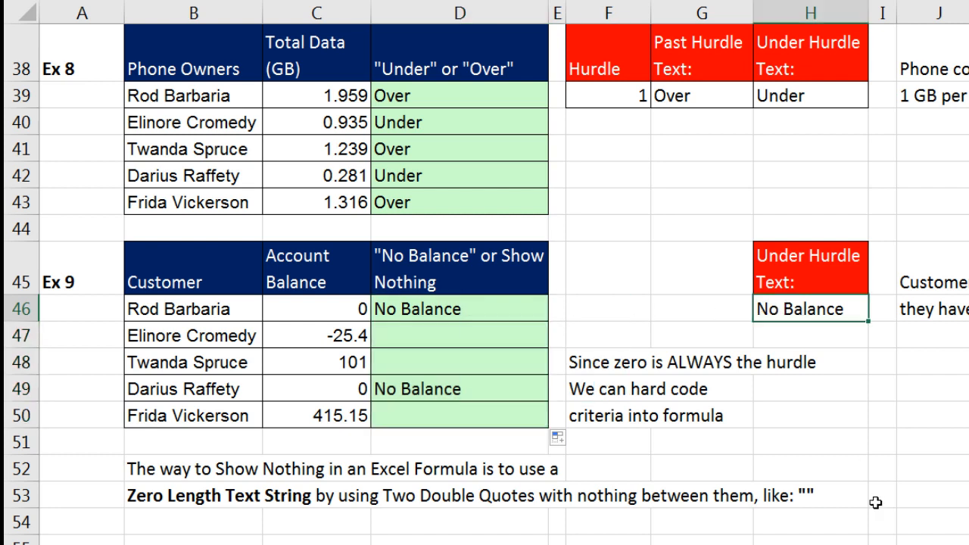
pyautogui.write('All Paid')
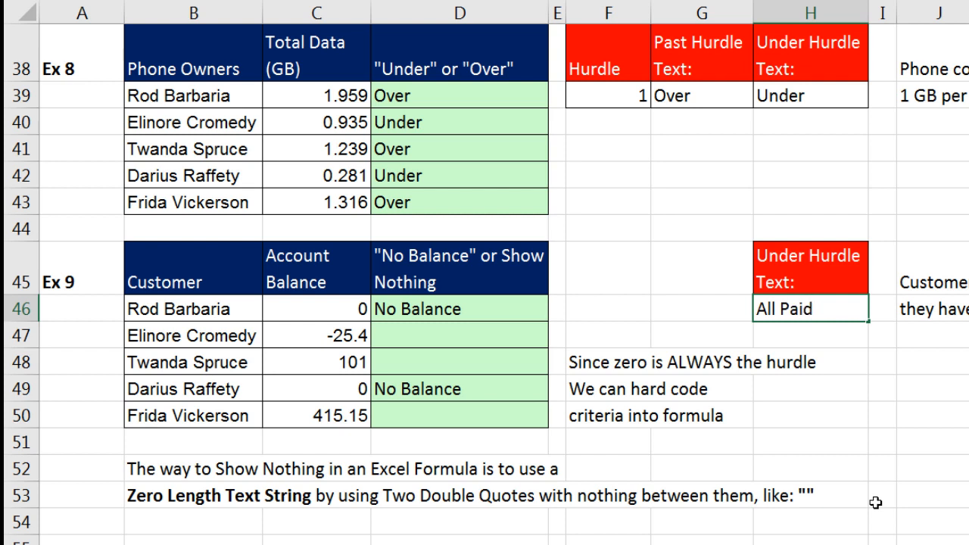
pyautogui.press('Return')
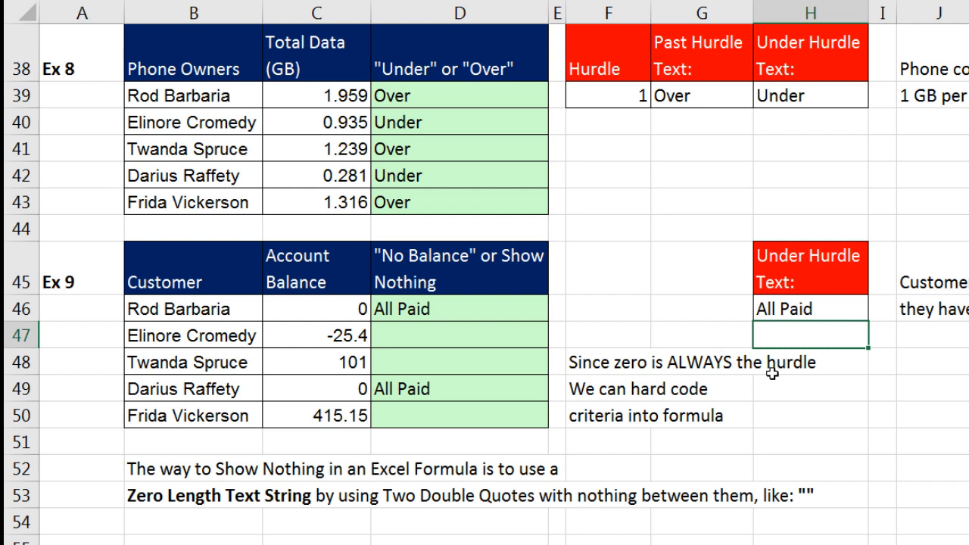
pyautogui.hotkey('ctrl', 'z')
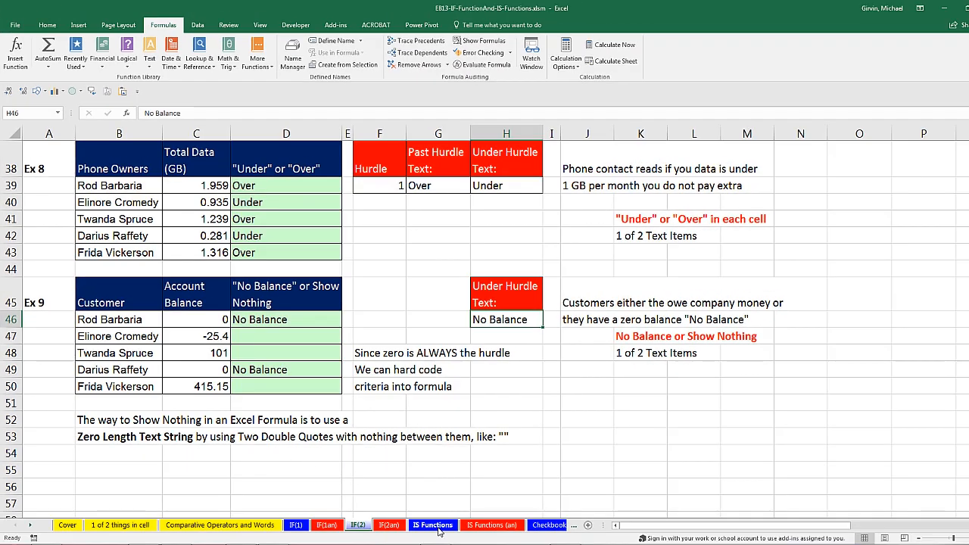
# Open the IS Functions sheet and examine which Sales entries in C7:C23 are numbers, mistyped text or empty cells.
pyautogui.click(433, 525)
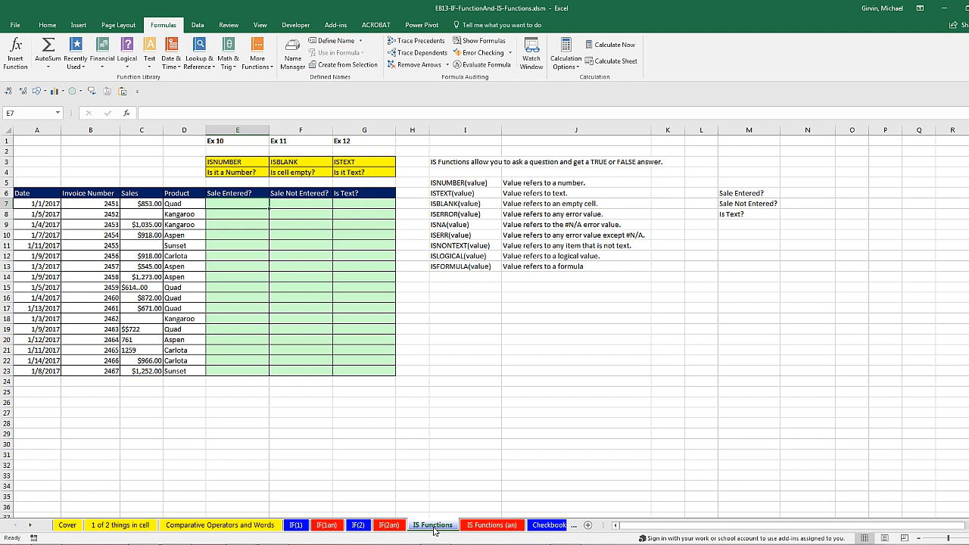
pyautogui.scroll(3, 423, 450)
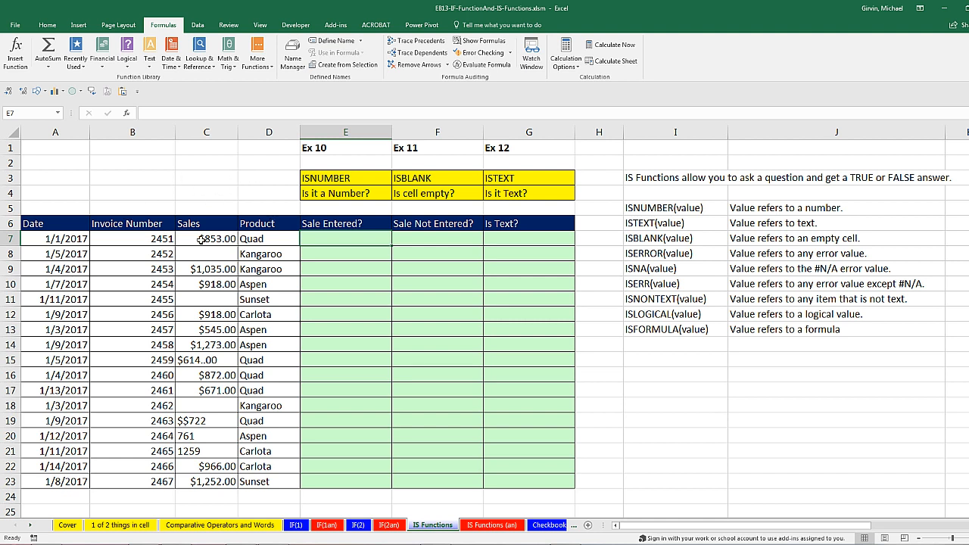
pyautogui.moveTo(200, 239); pyautogui.dragTo(196, 482)
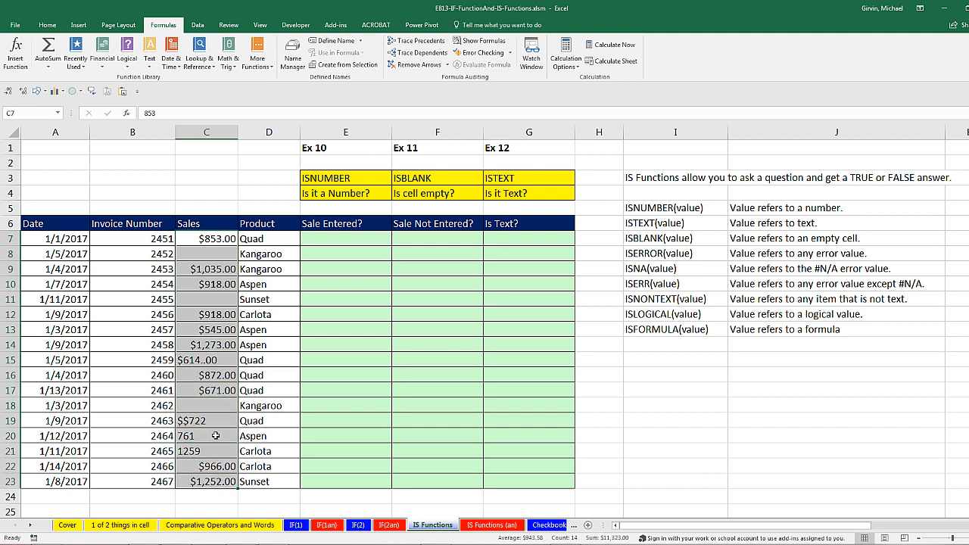
pyautogui.click(212, 423)
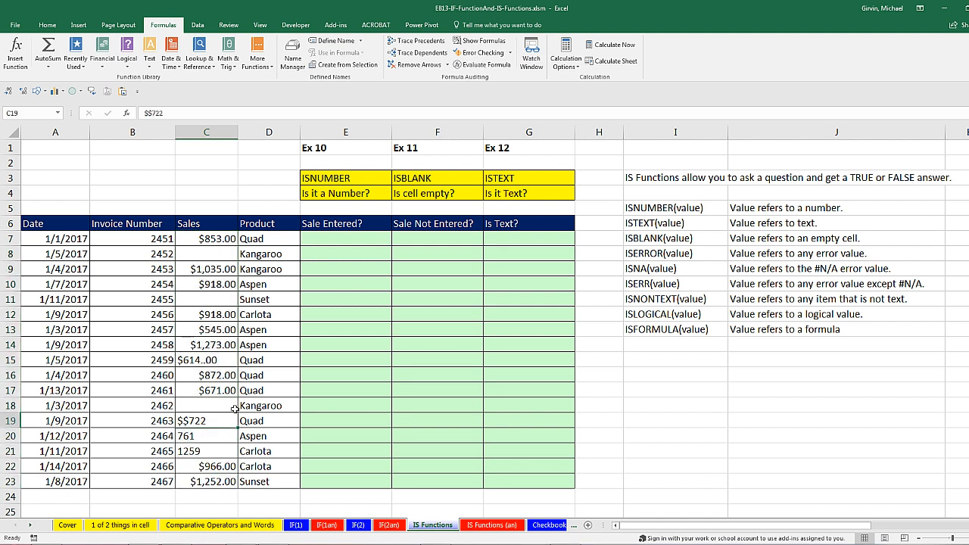
pyautogui.click(217, 360)
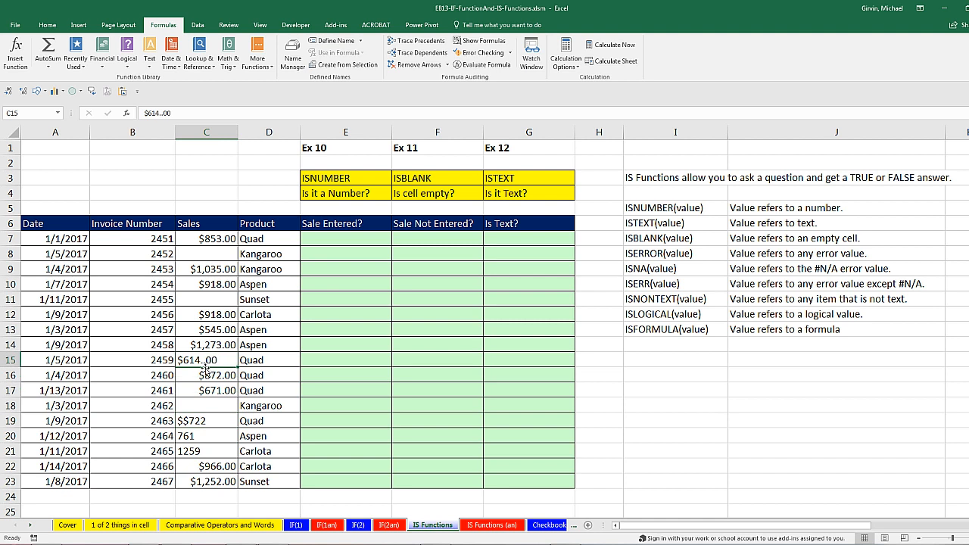
pyautogui.click(213, 424)
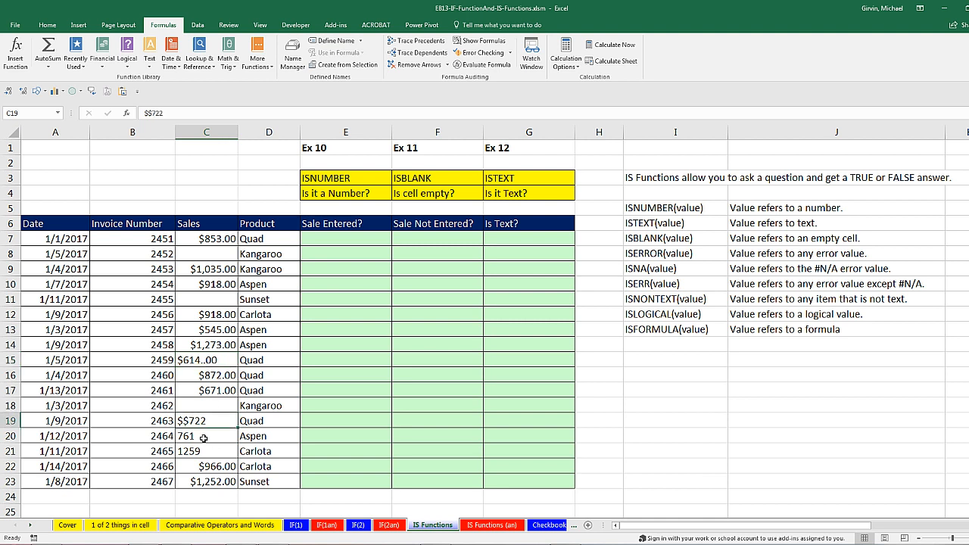
pyautogui.click(204, 439)
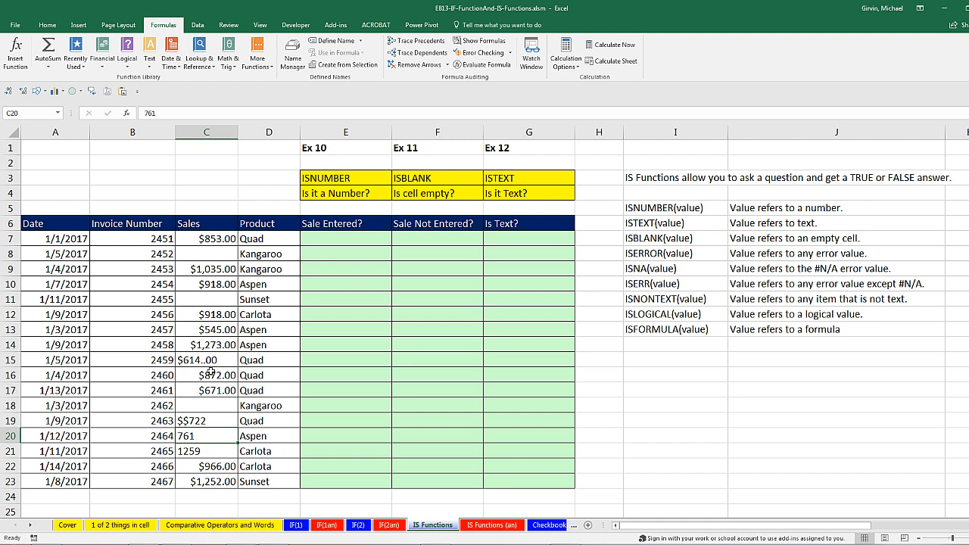
pyautogui.click(211, 359)
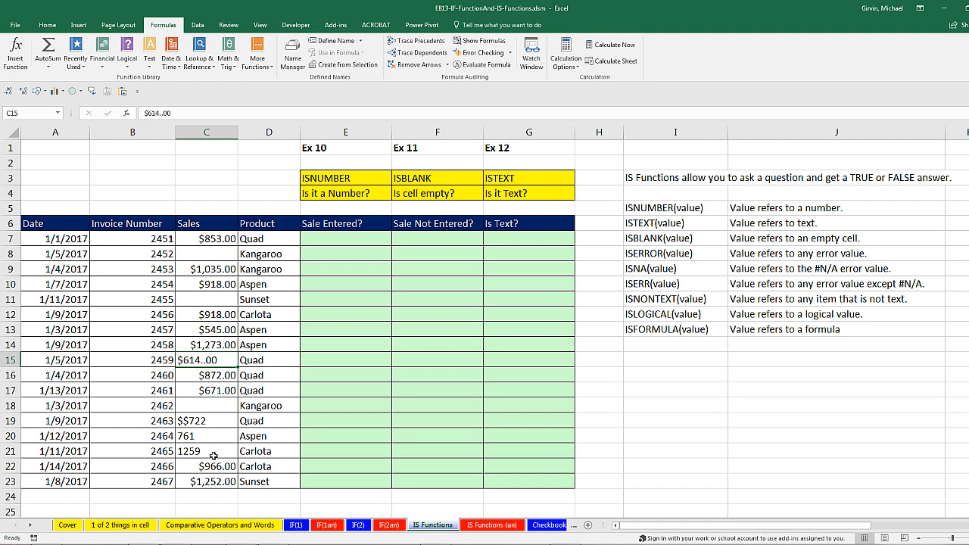
pyautogui.click(195, 285)
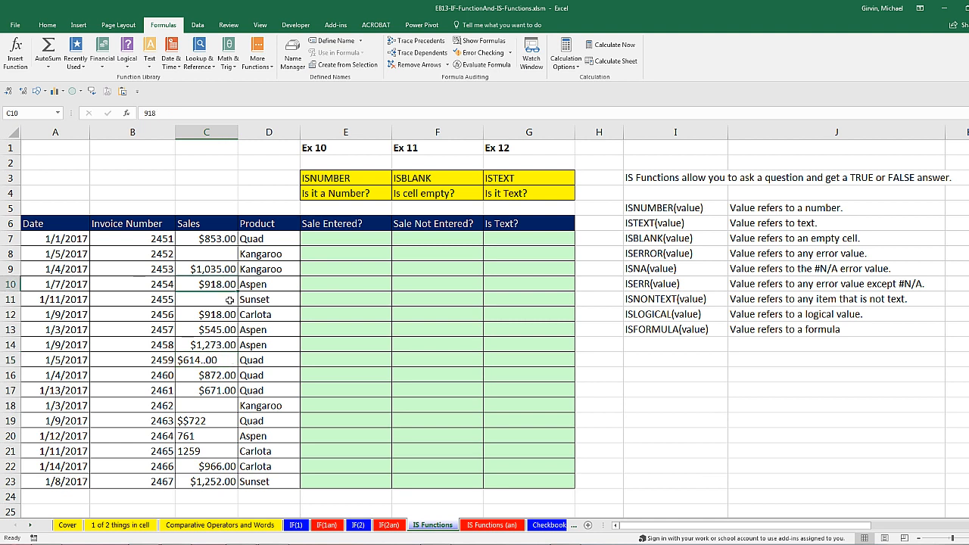
pyautogui.click(230, 299)
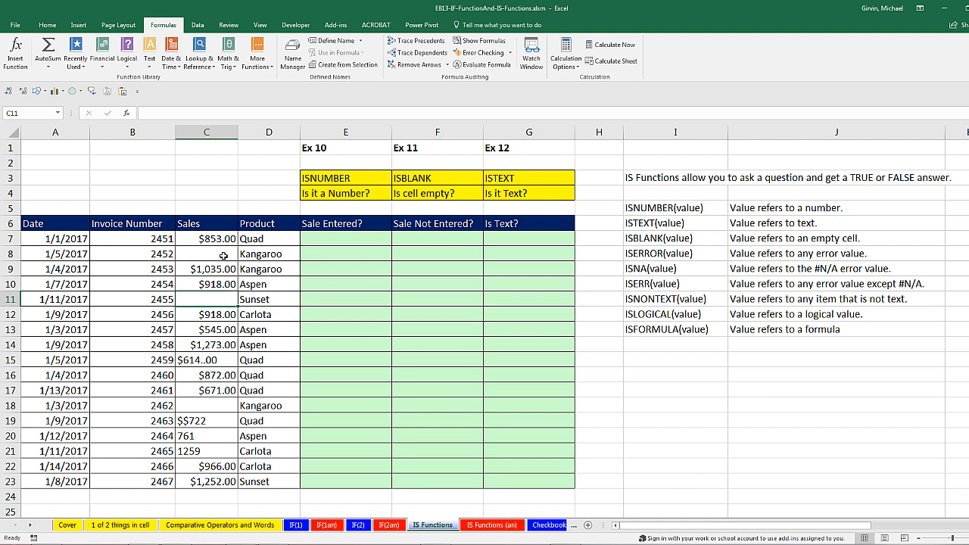
pyautogui.click(223, 254)
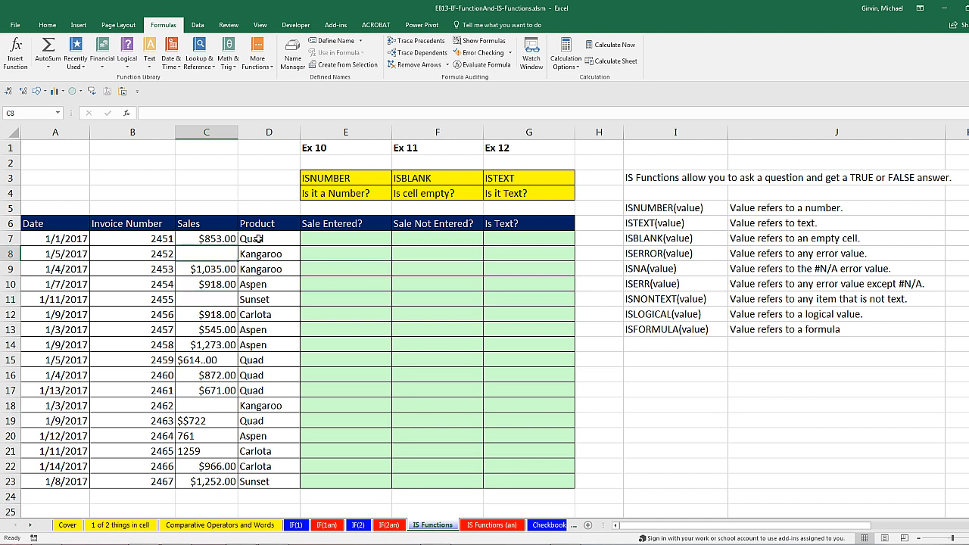
pyautogui.click(225, 299)
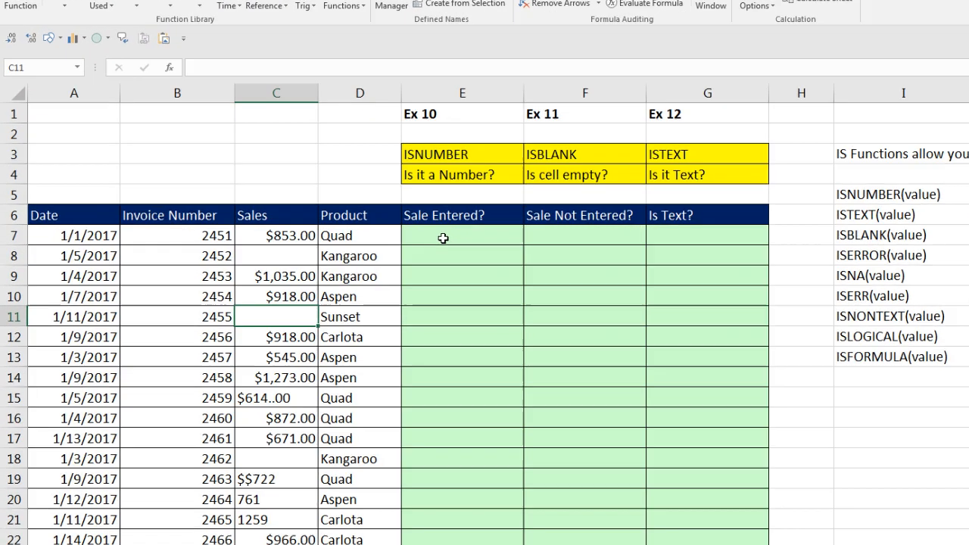
# Enter =ISNUMBER(C7) in cell E7 of the Sale Entered? column and fill it down through E23.
pyautogui.click(331, 237)
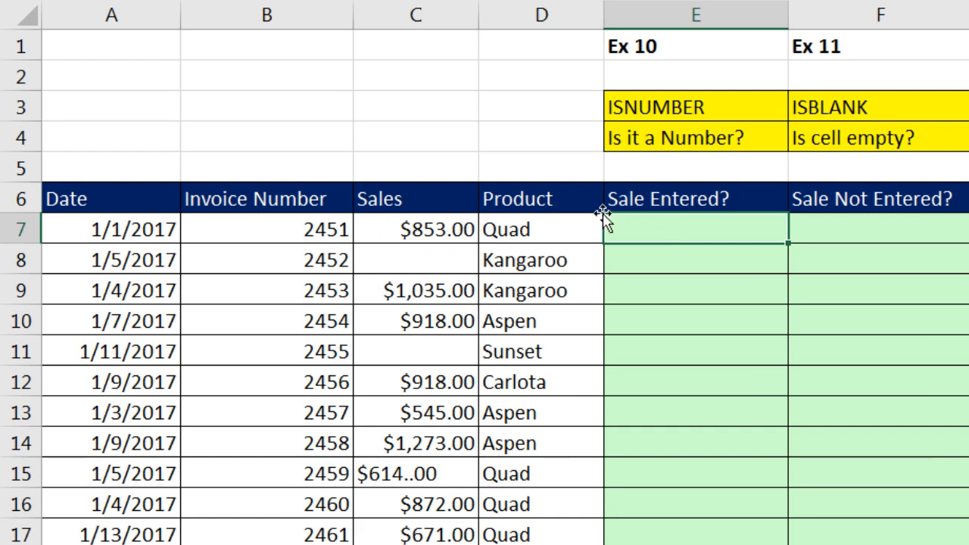
pyautogui.write('=is')
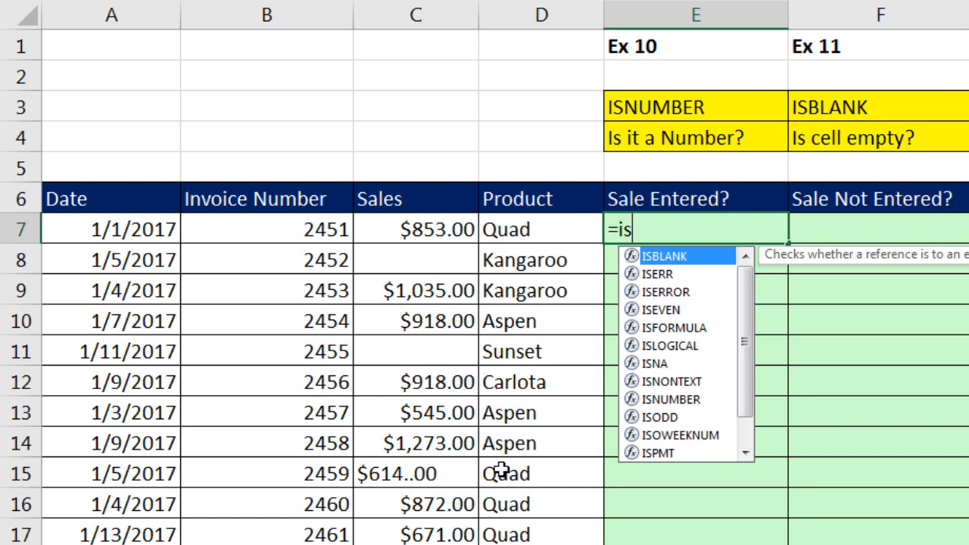
pyautogui.write('nu')
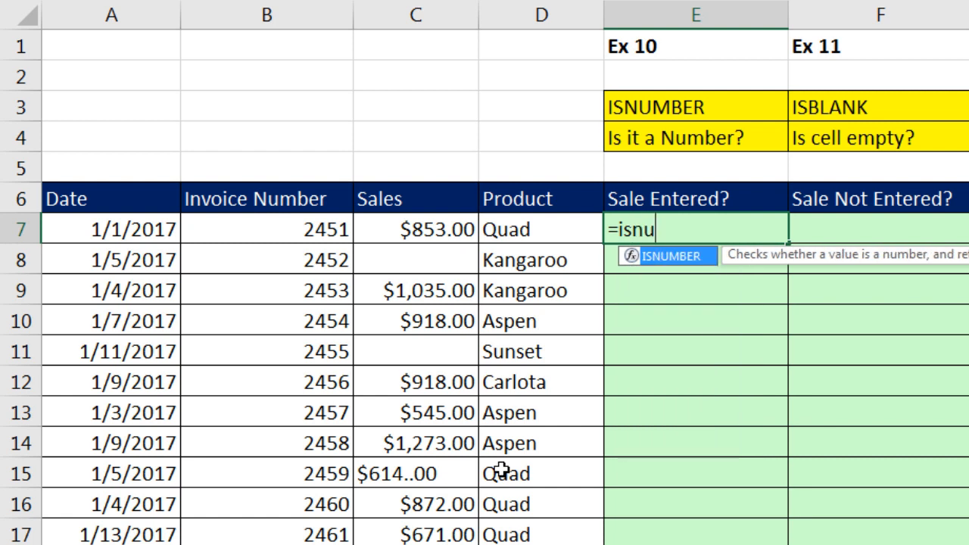
pyautogui.press('Tab')
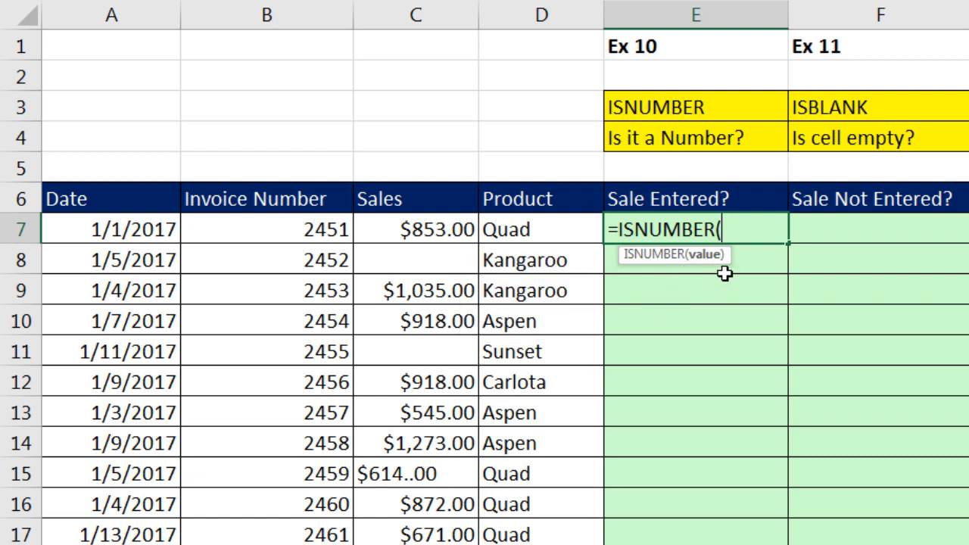
pyautogui.click(433, 225)
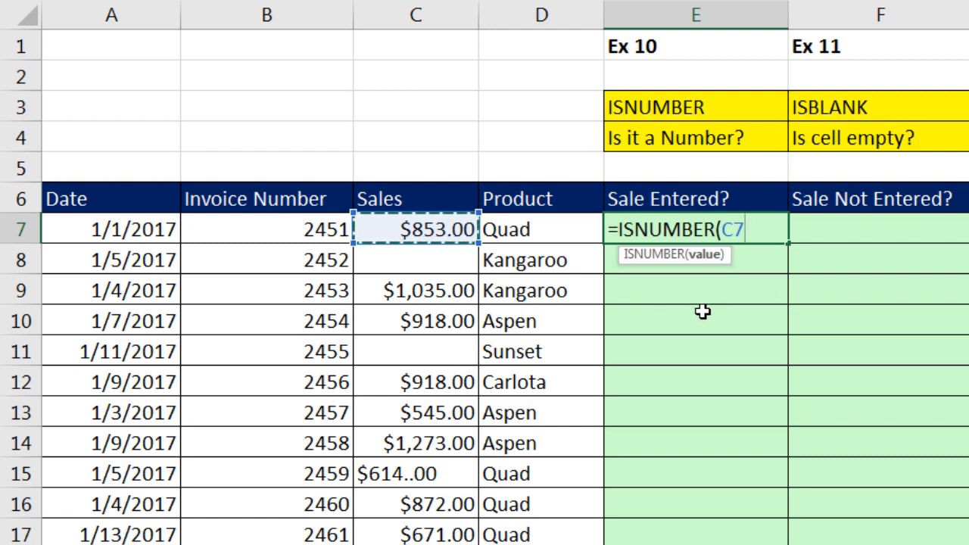
pyautogui.write(')')
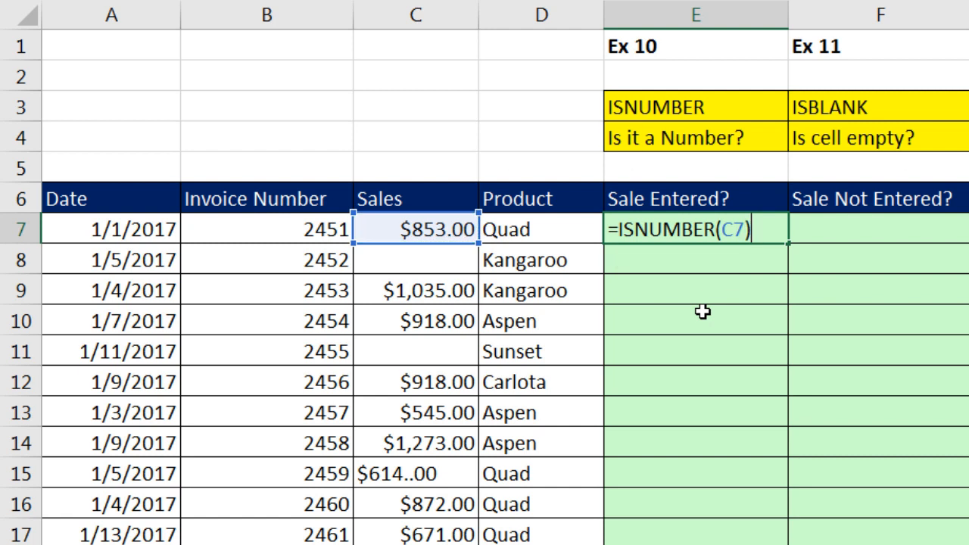
pyautogui.hotkey('ctrl', 'Return')
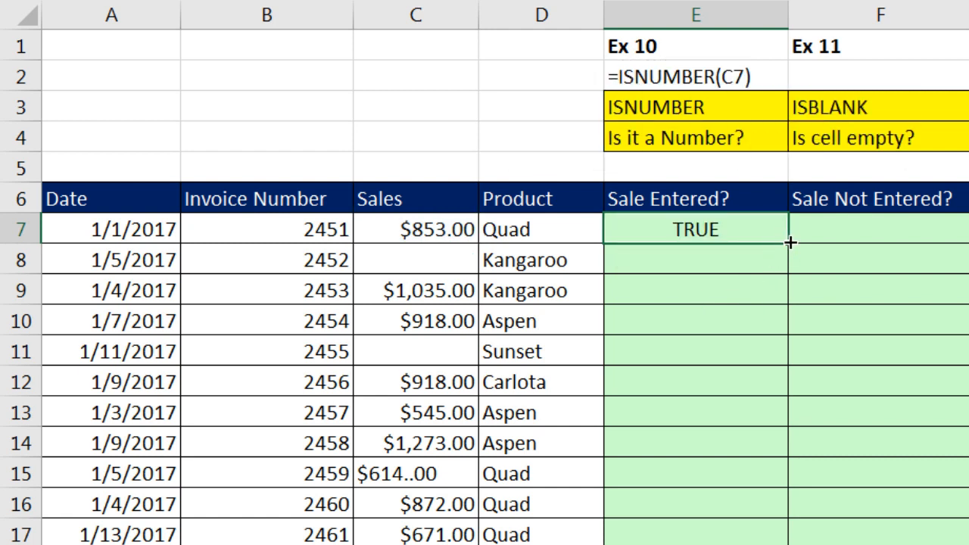
pyautogui.doubleClick(789, 242)
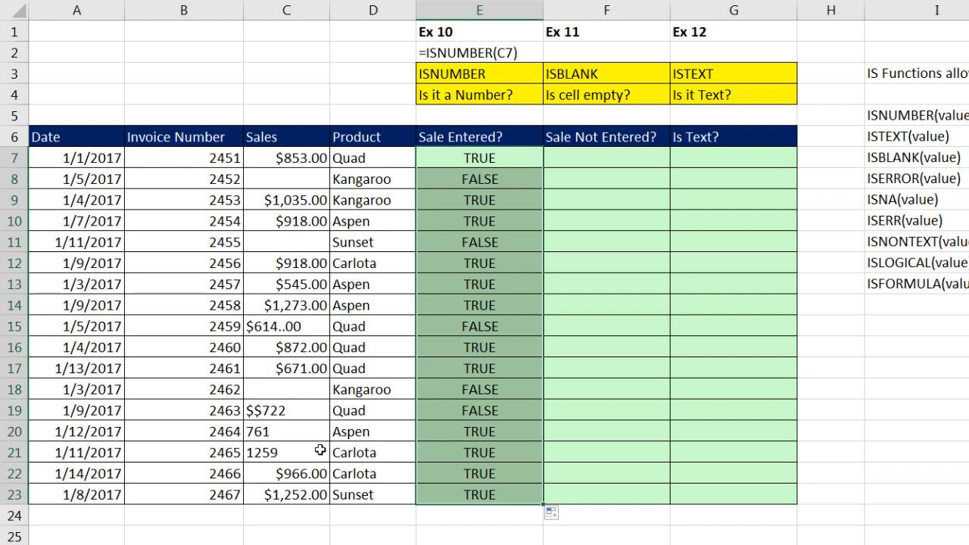
# Compare the ISNUMBER result in E20 with the Sales entry in C20 and check that cell's formatting.
pyautogui.click(455, 431)
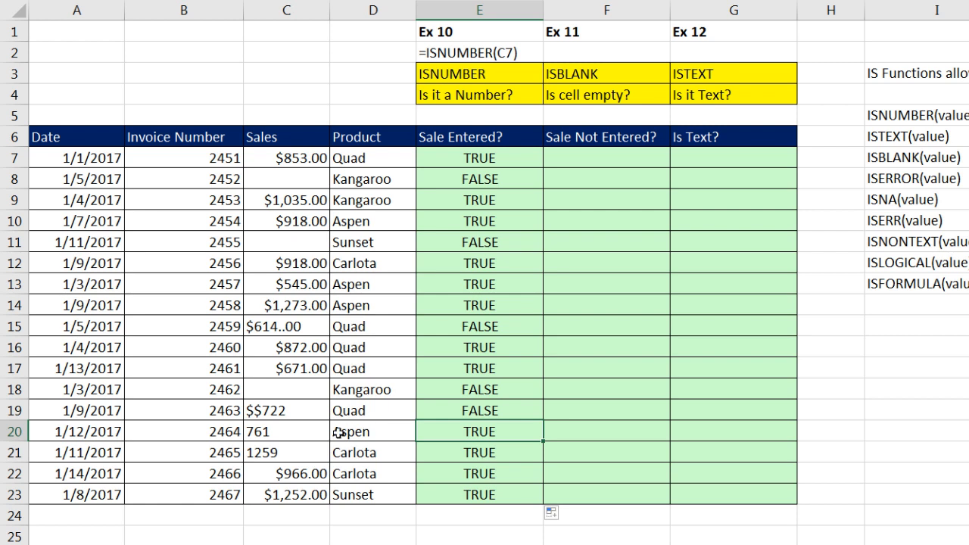
pyautogui.click(284, 431)
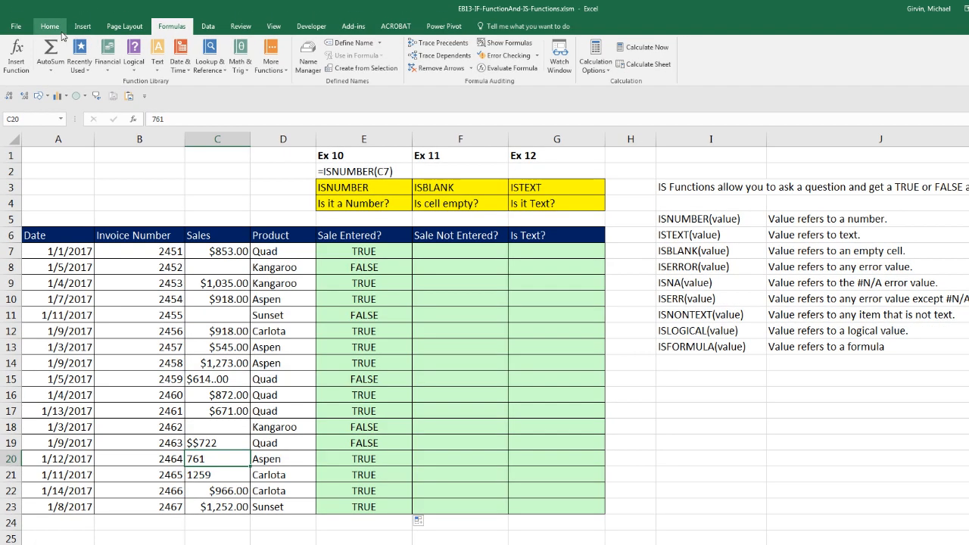
pyautogui.click(56, 29)
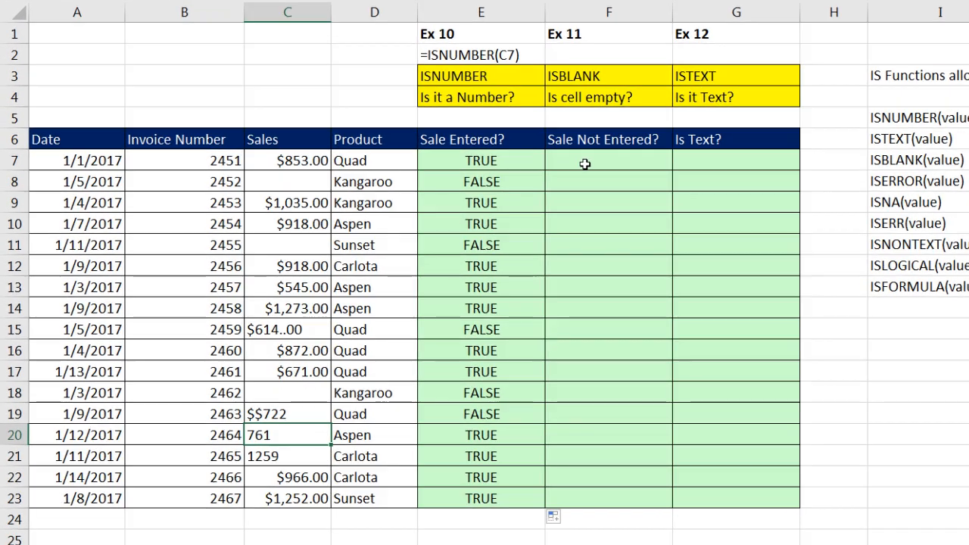
# Enter =ISBLANK(C7) in cell F7 of the Sale Not Entered? column and fill it down through F23.
pyautogui.click(441, 250)
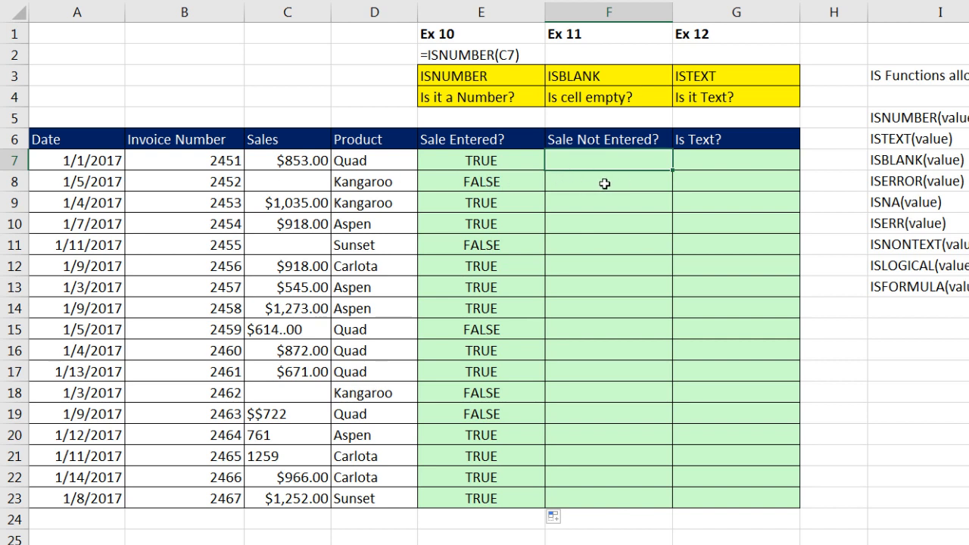
pyautogui.write('=isb')
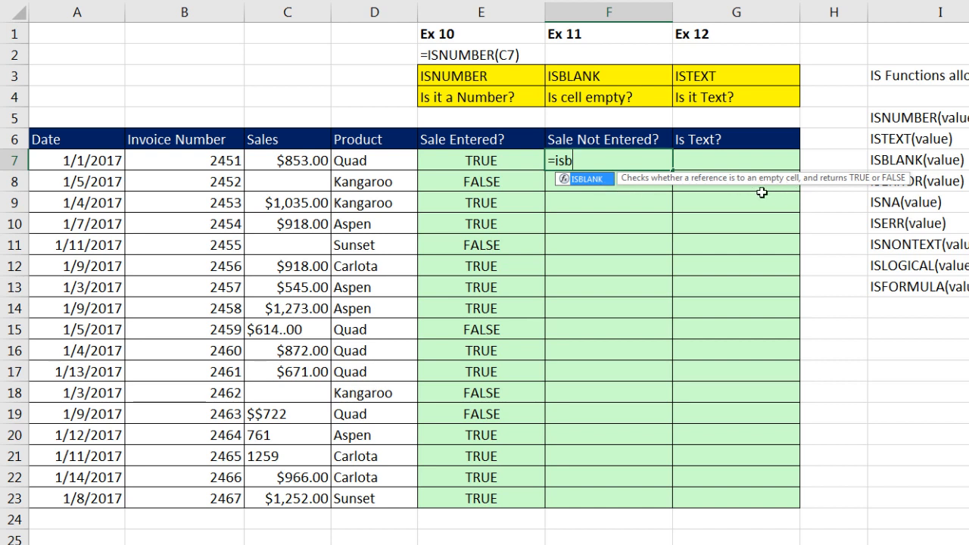
pyautogui.press('Tab')
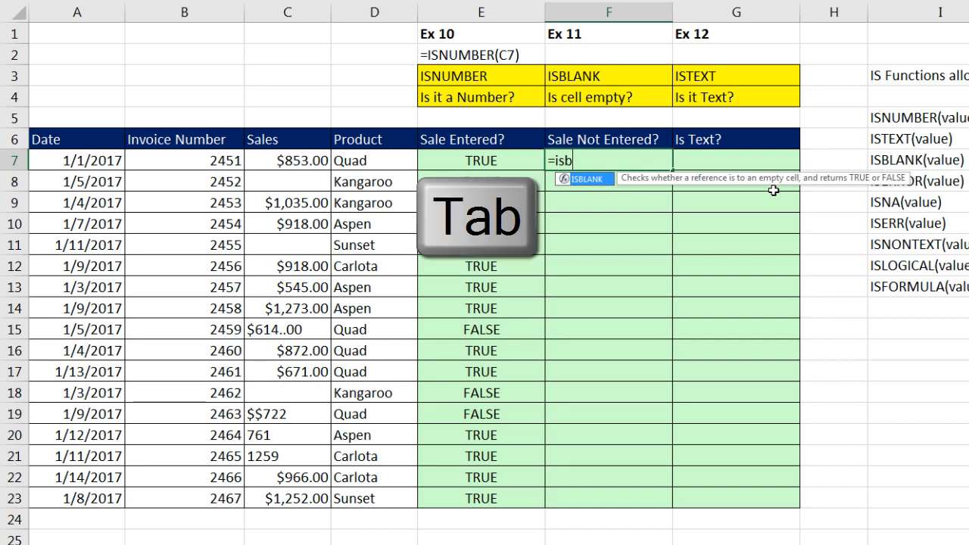
pyautogui.click(305, 159)
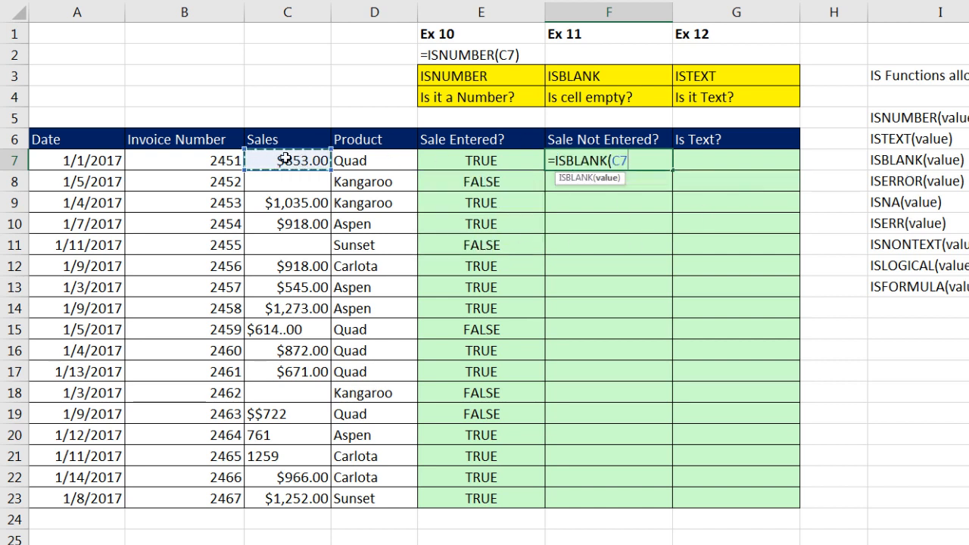
pyautogui.write(')')
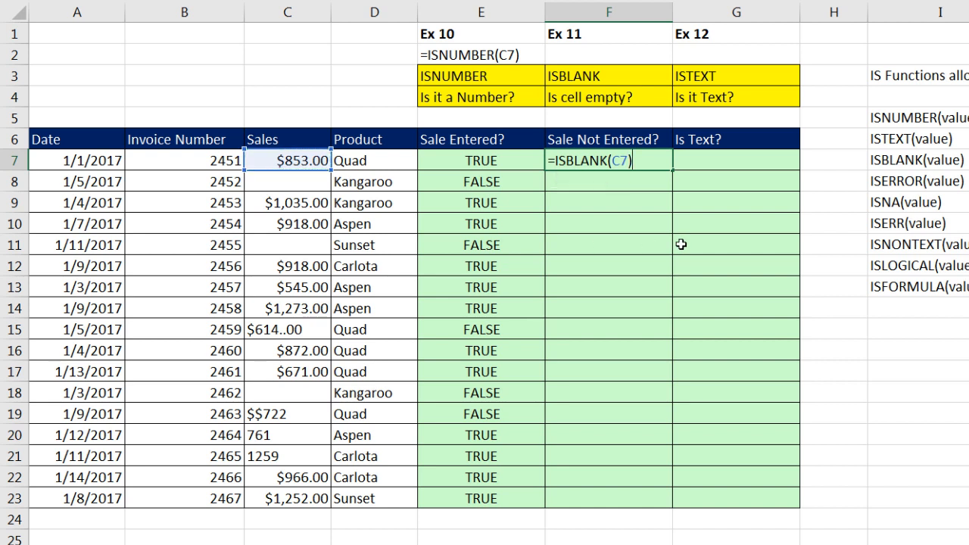
pyautogui.hotkey('ctrl', 'Return')
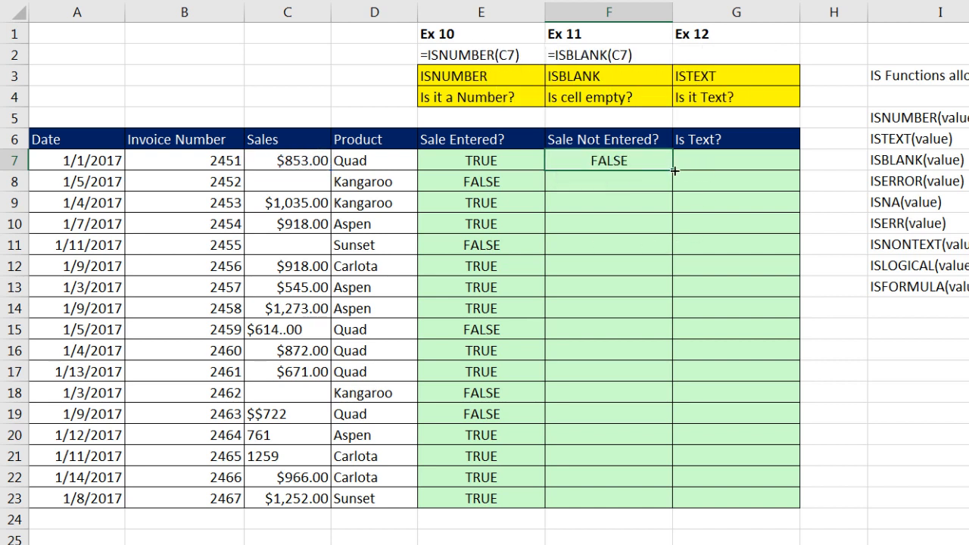
pyautogui.doubleClick(673, 171)
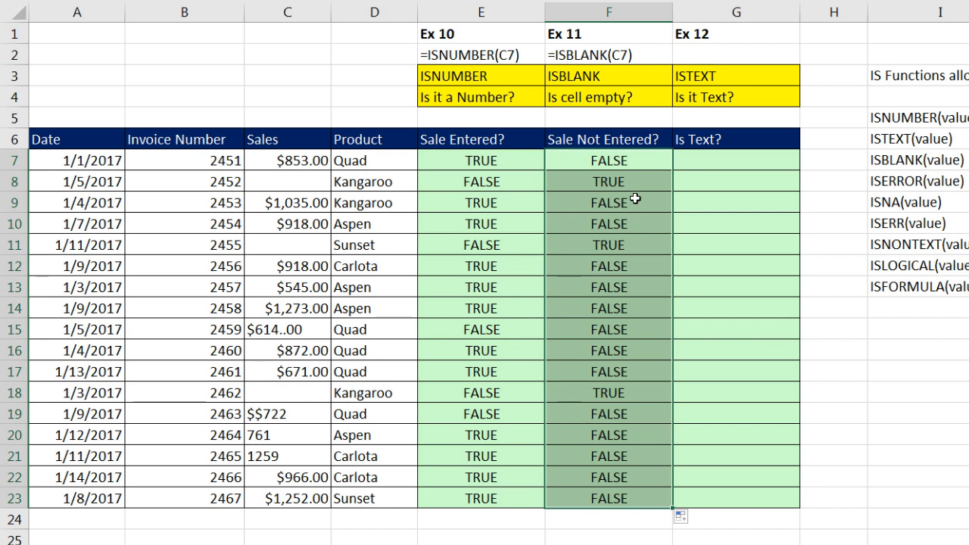
# Compare the ISBLANK results in F8 and F11 with the empty Sales cells and the entries in C19 and C20.
pyautogui.click(616, 187)
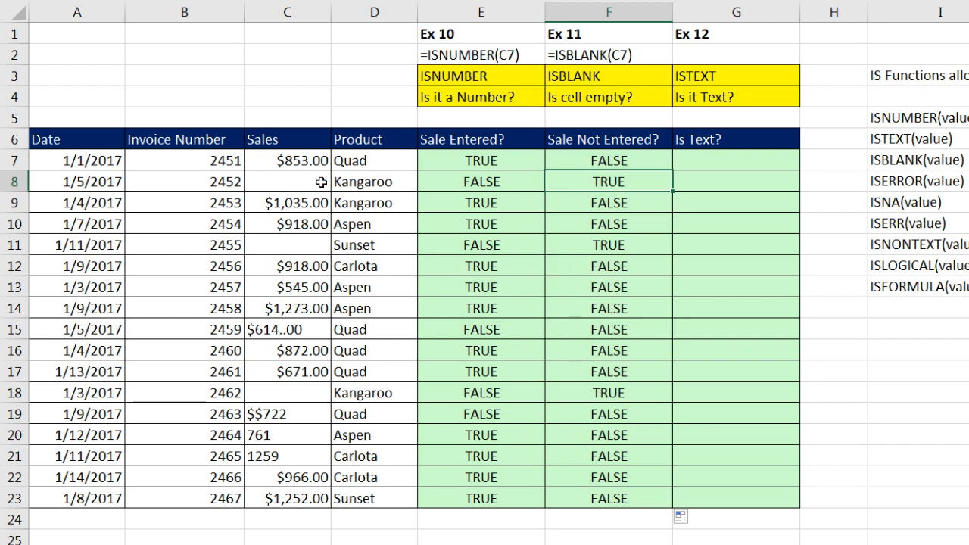
pyautogui.click(606, 247)
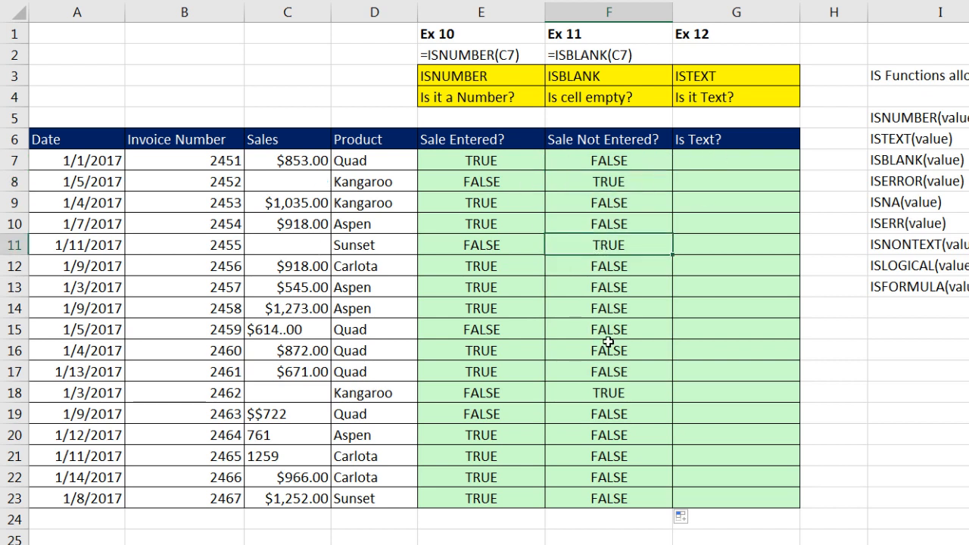
pyautogui.click(301, 420)
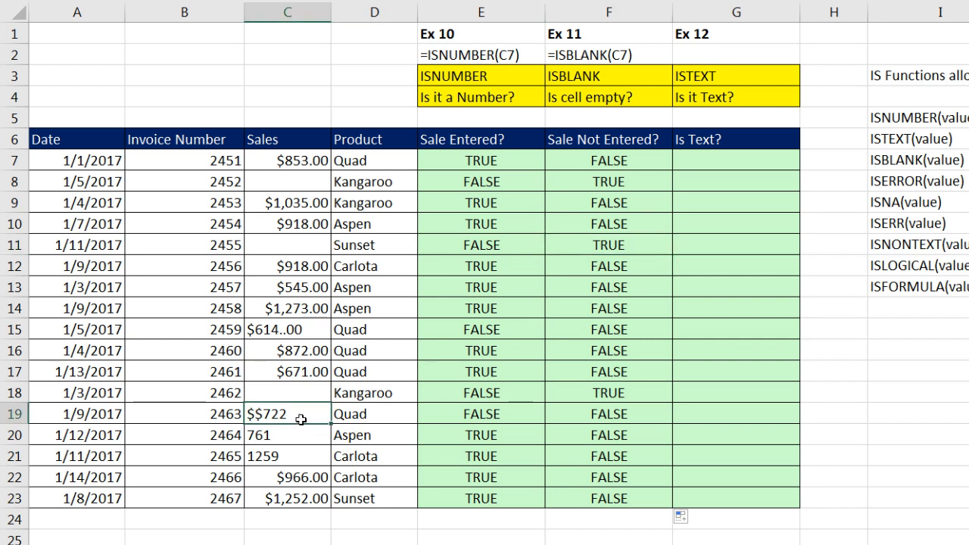
pyautogui.click(300, 435)
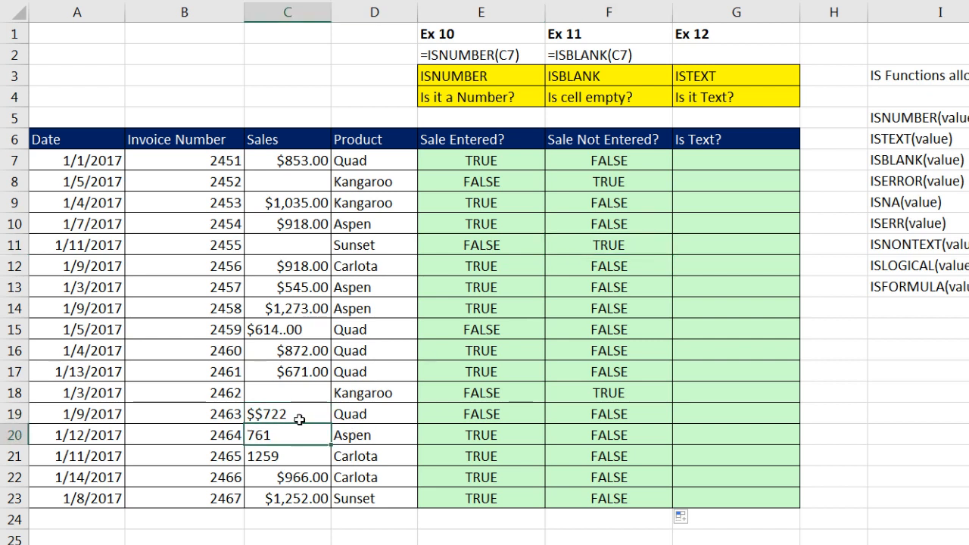
# Enter =ISTEXT(C7) in cell G7 of the Is Text? column and fill it down through G23.
pyautogui.click(736, 161)
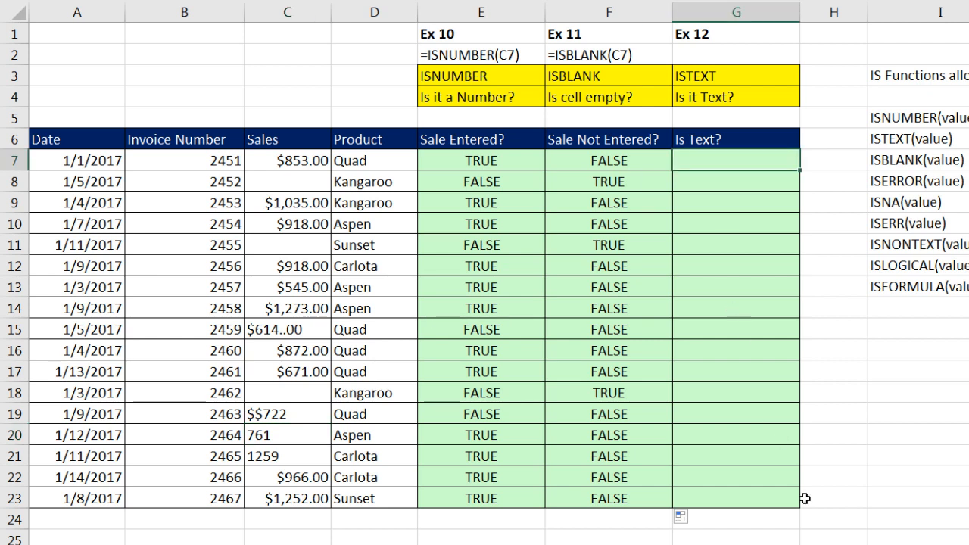
pyautogui.write('=ist')
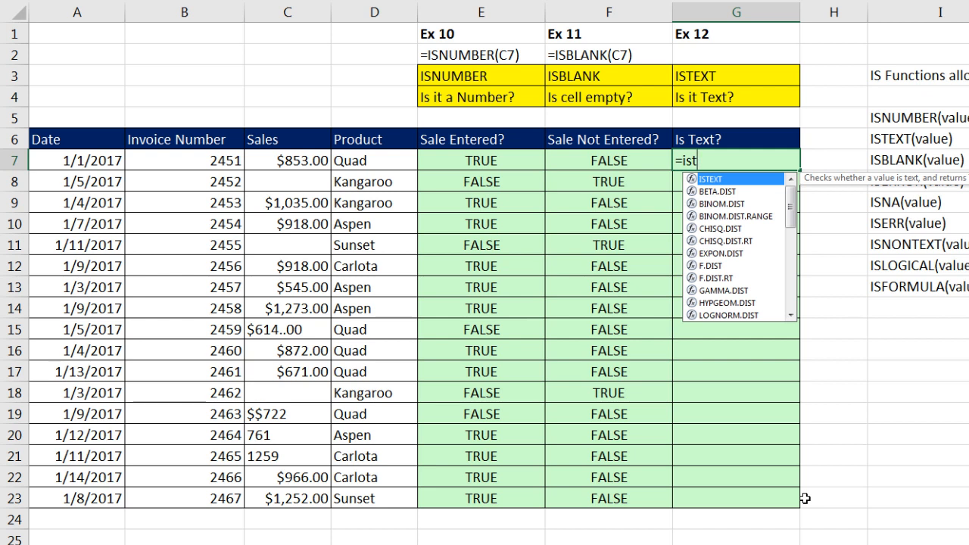
pyautogui.press('Tab')
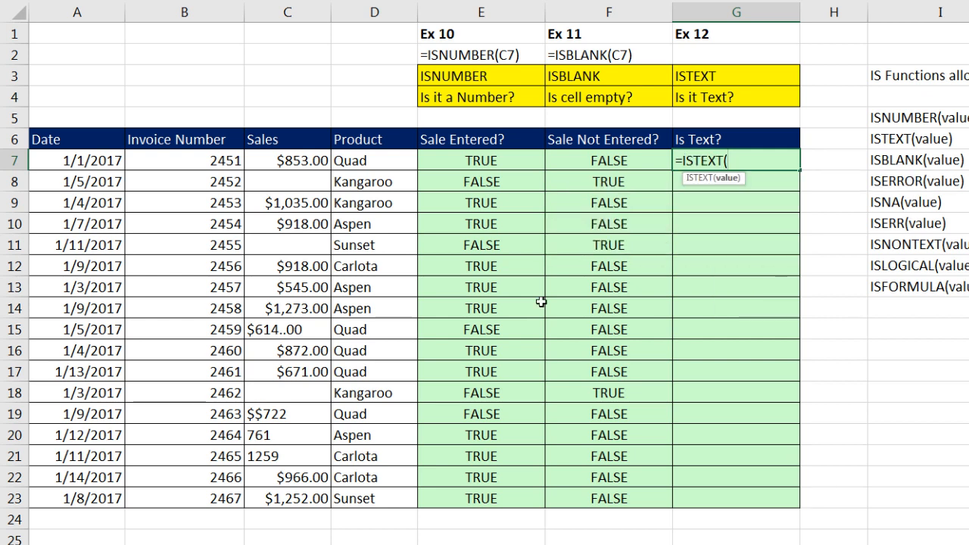
pyautogui.click(297, 162)
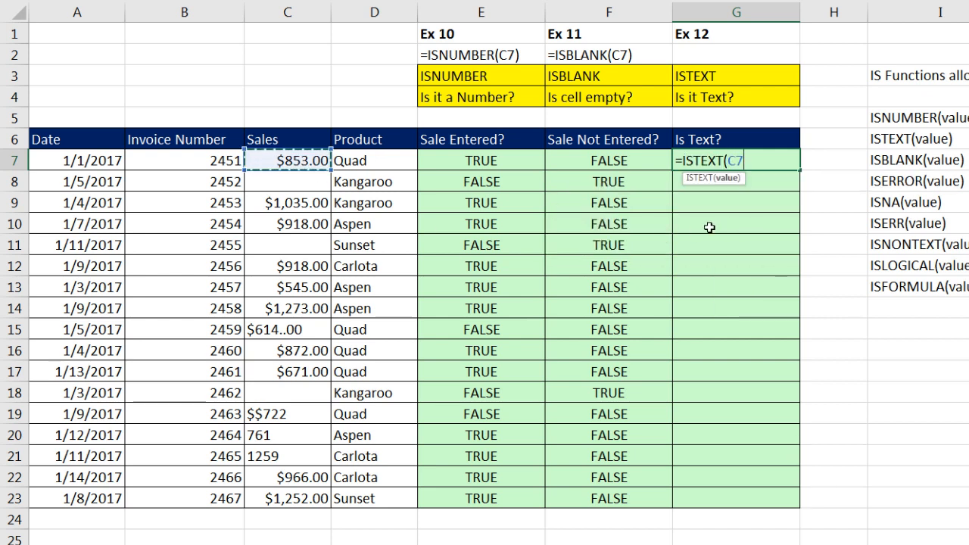
pyautogui.write(')')
pyautogui.hotkey('ctrl', 'Return')
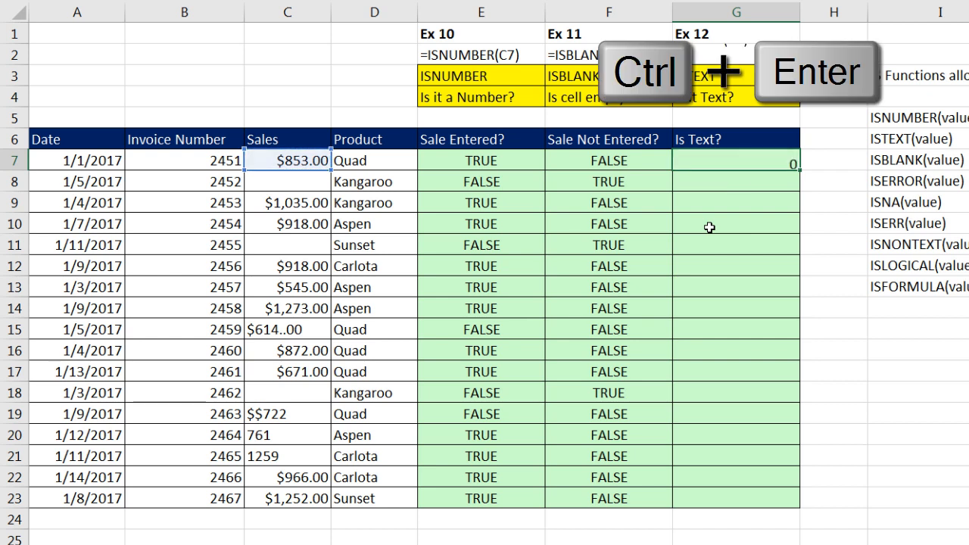
pyautogui.doubleClick(801, 172)
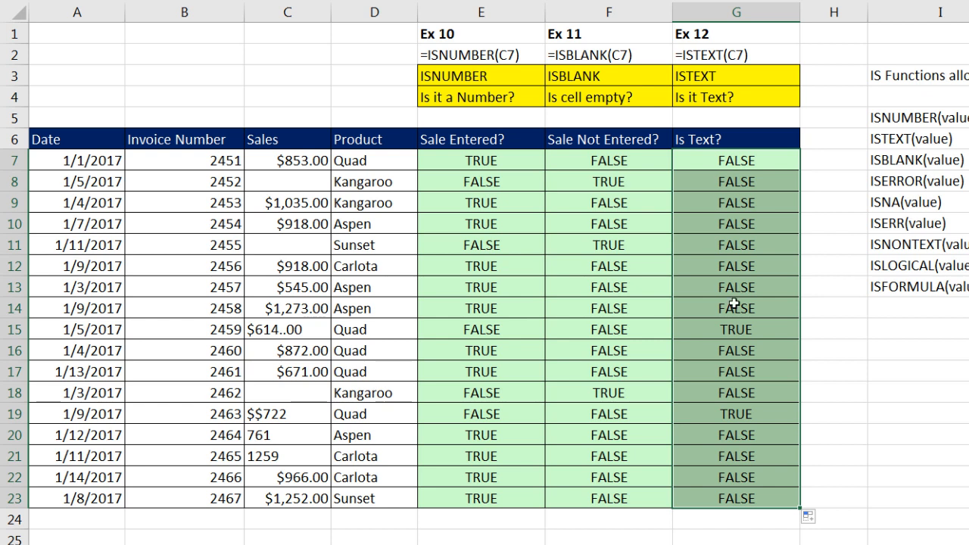
# Compare the ISTEXT results in G15 and G19 with the mistyped Sales entries in C15 and C19.
pyautogui.click(736, 329)
pyautogui.moveTo(610, 329); pyautogui.dragTo(294, 328)
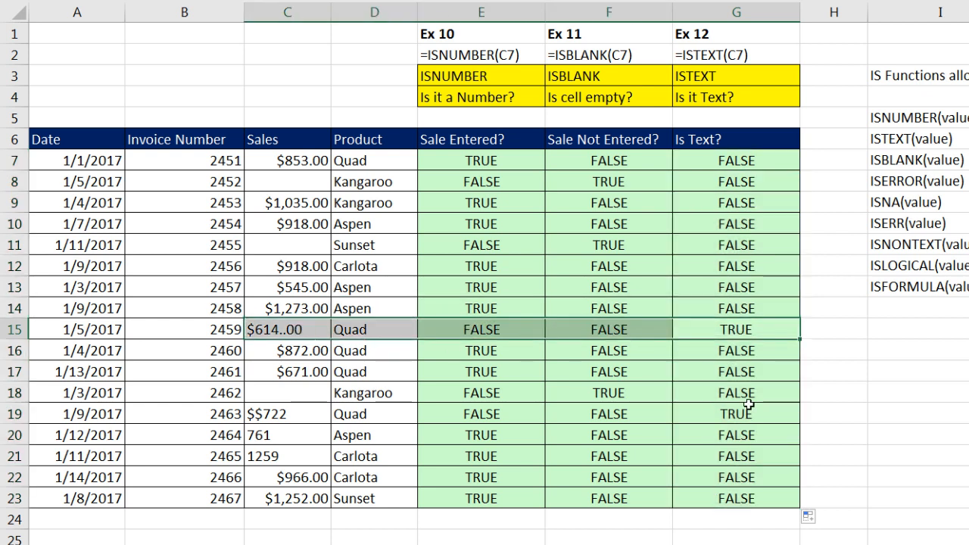
pyautogui.keyDown('ctrl'); pyautogui.click(718, 414); pyautogui.keyUp('ctrl')
pyautogui.moveTo(718, 414); pyautogui.dragTo(305, 409)
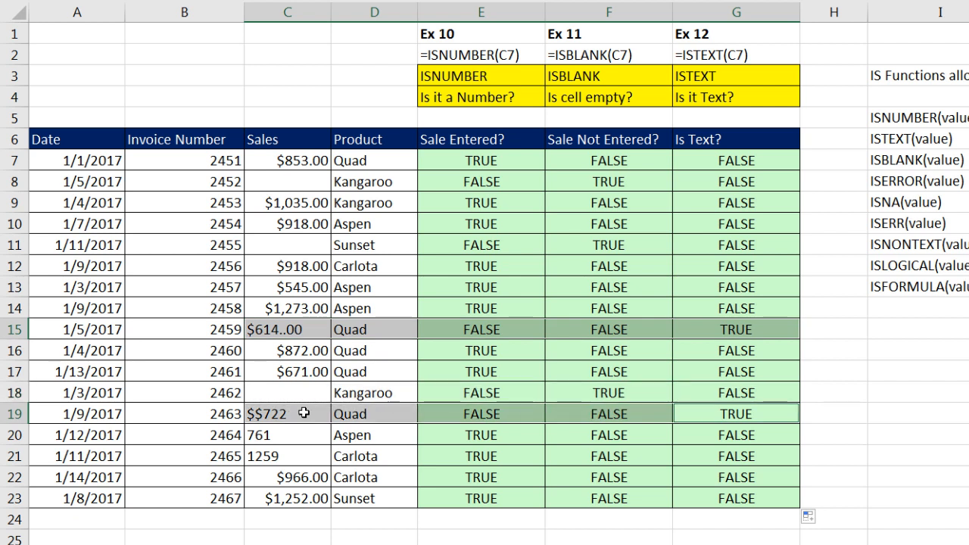
# Check the cell references of the ISNUMBER, ISBLANK and ISTEXT formulas in the last row, E23:G23.
pyautogui.click(492, 163)
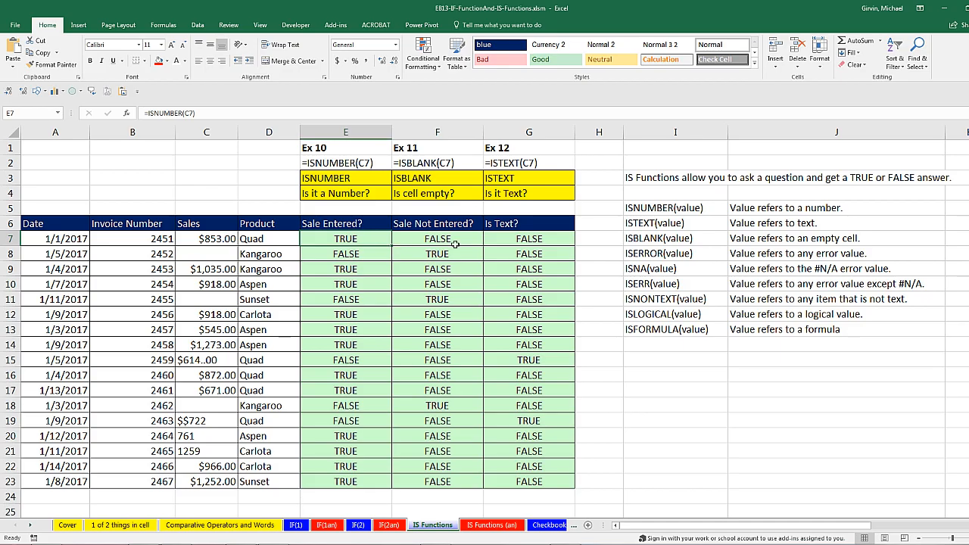
pyautogui.click(345, 482)
pyautogui.press('F2')
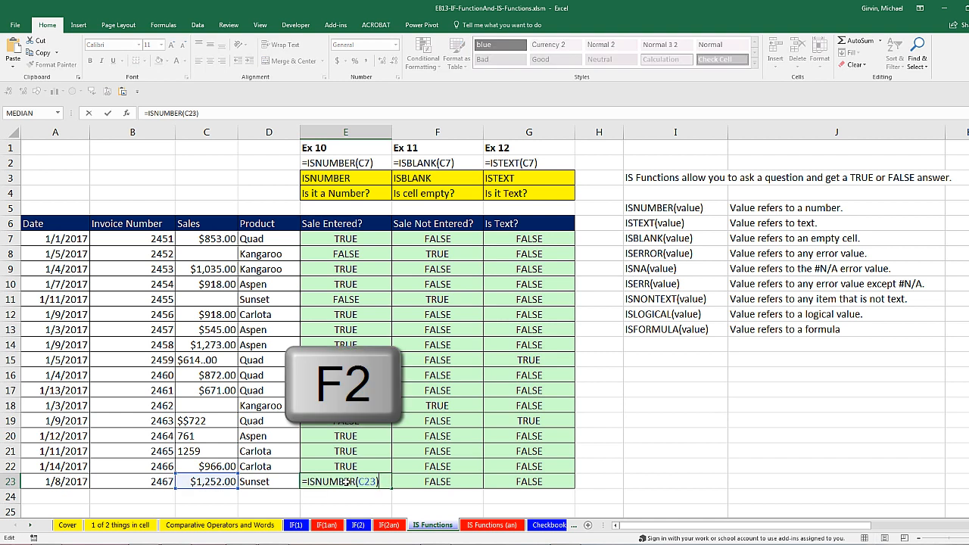
pyautogui.press('Tab')
pyautogui.press('F2')
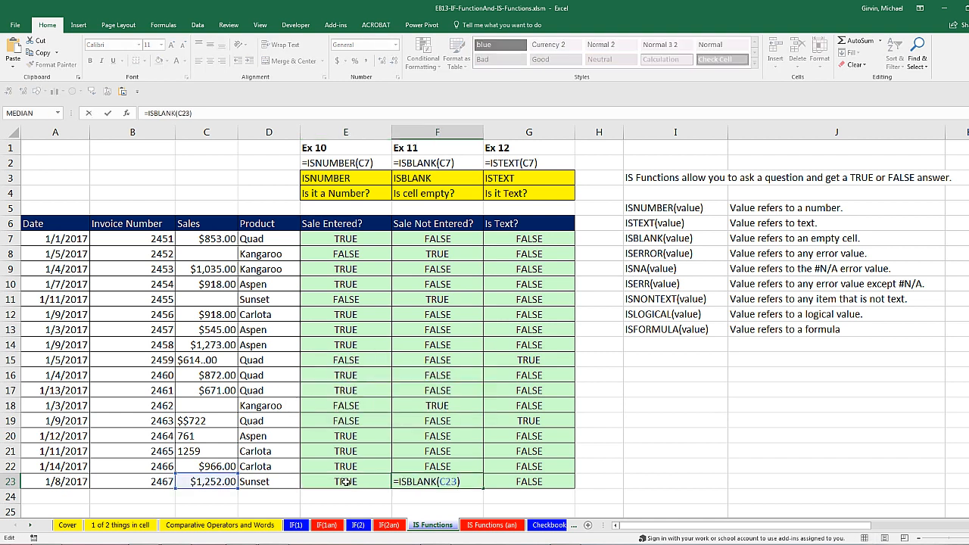
pyautogui.press('Tab')
pyautogui.press('F2')
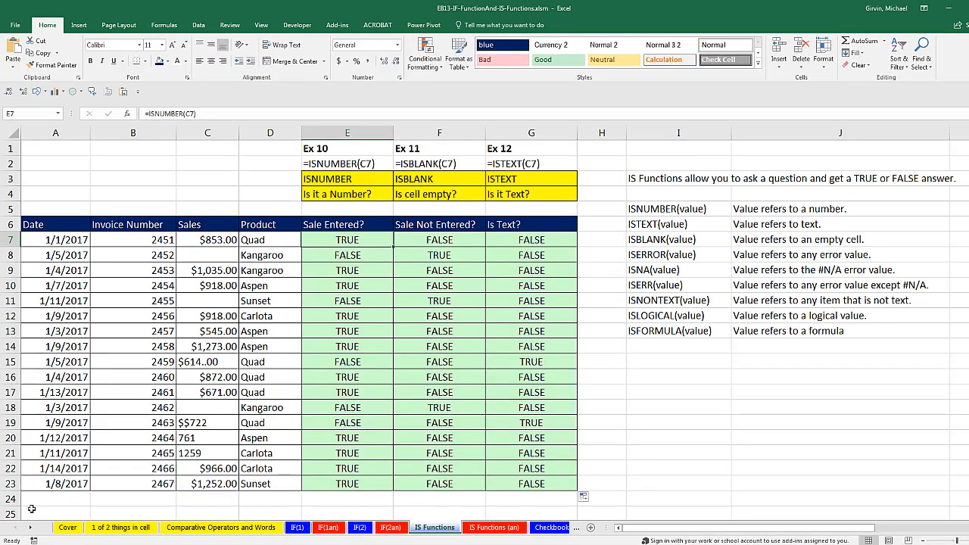
# Open the Checkbook sheet containing the Checkbook Register.
pyautogui.click(30, 528)
pyautogui.click(30, 528)
pyautogui.click(30, 527)
pyautogui.click(31, 527)
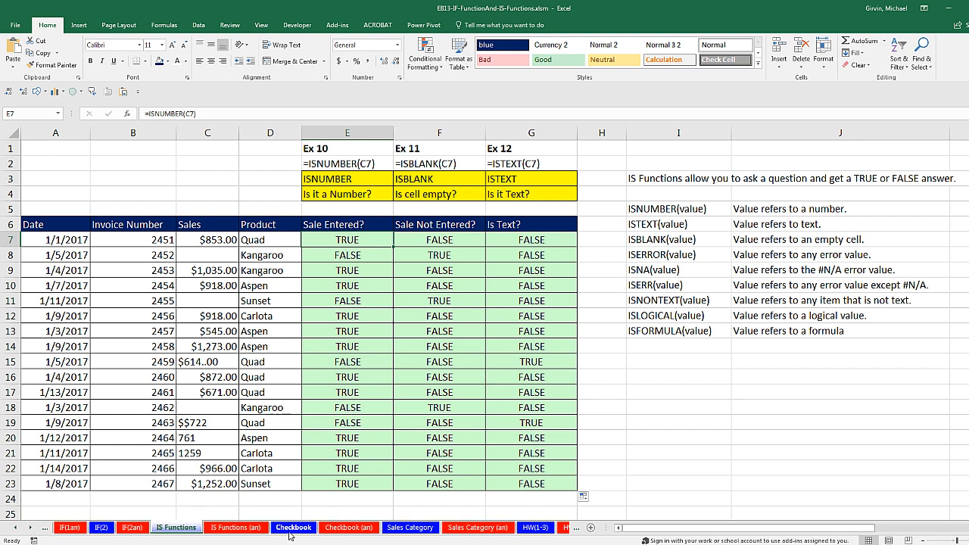
pyautogui.click(292, 528)
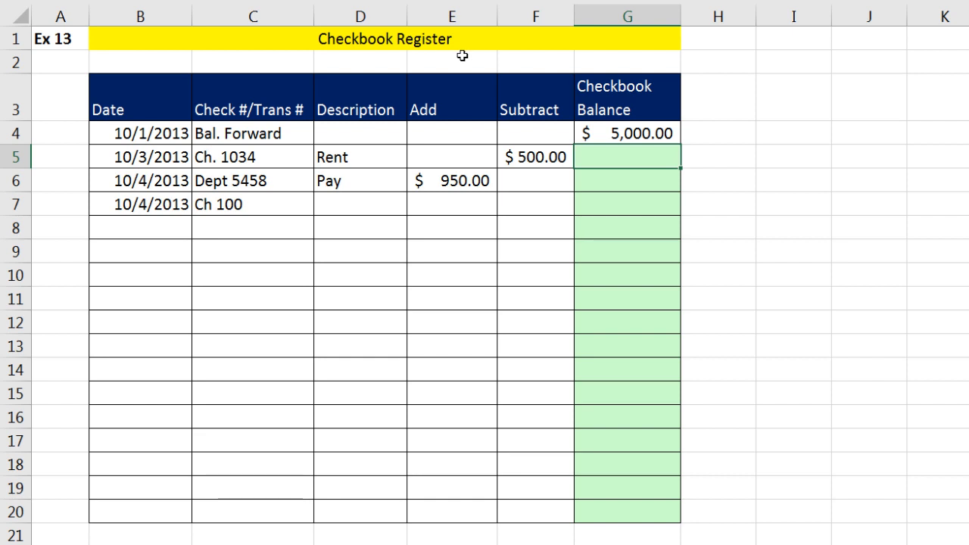
# Examine the register's forwarded balance, the Add and Subtract entries in rows 5 to 7, and the empty Checkbook Balance cells.
pyautogui.moveTo(125, 137); pyautogui.dragTo(587, 137)
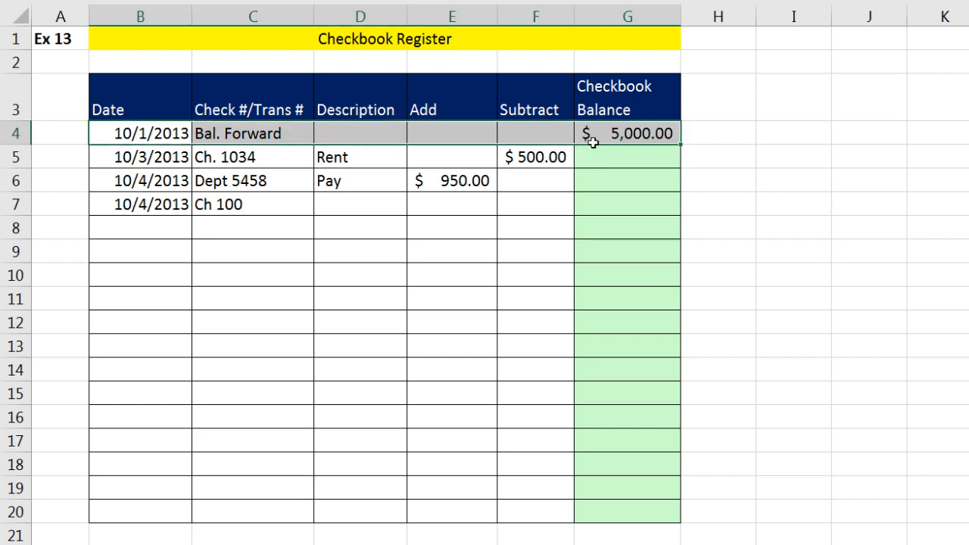
pyautogui.click(117, 158)
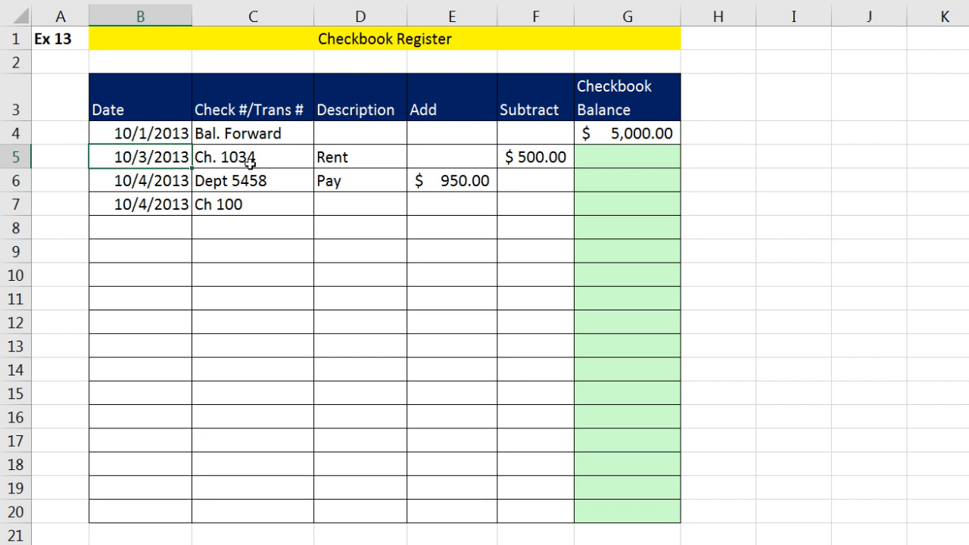
pyautogui.click(542, 156)
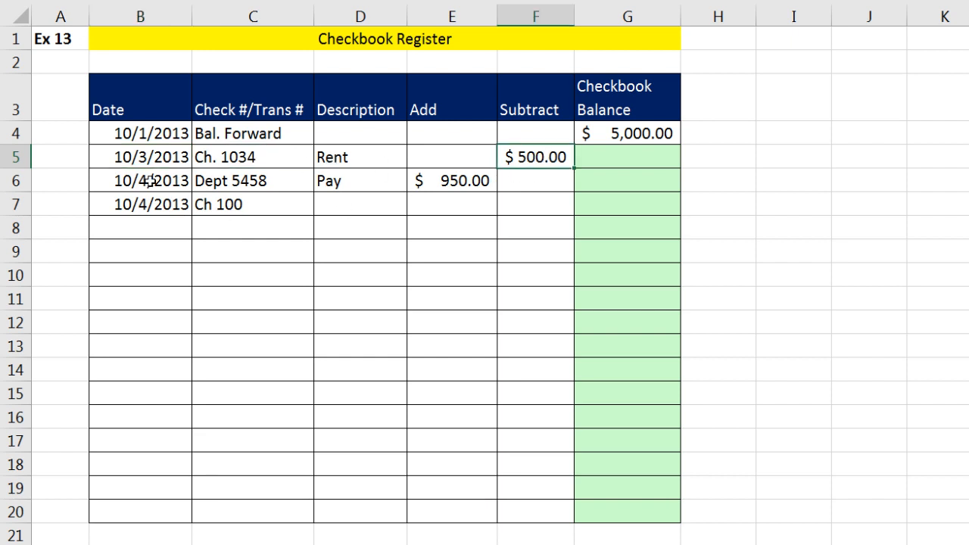
pyautogui.click(430, 182)
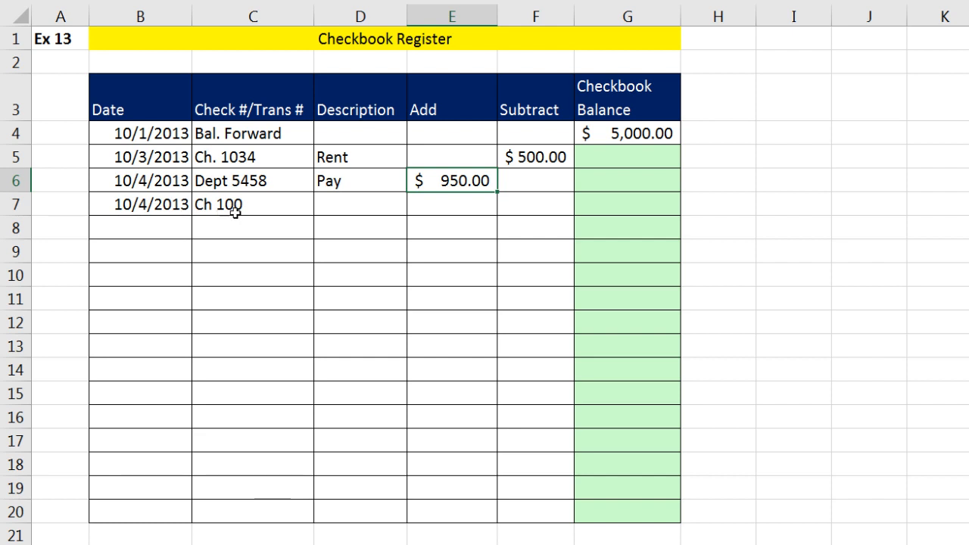
pyautogui.click(515, 209)
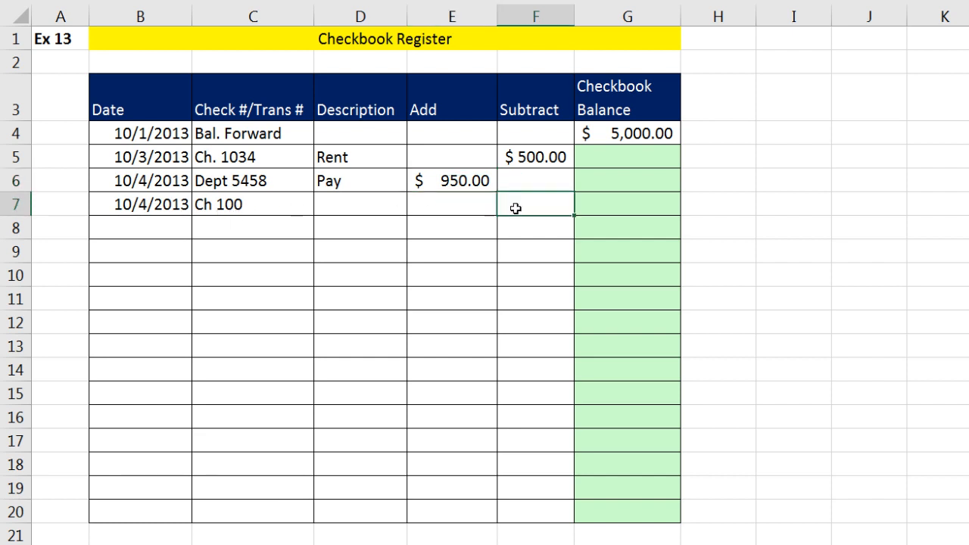
pyautogui.click(614, 157)
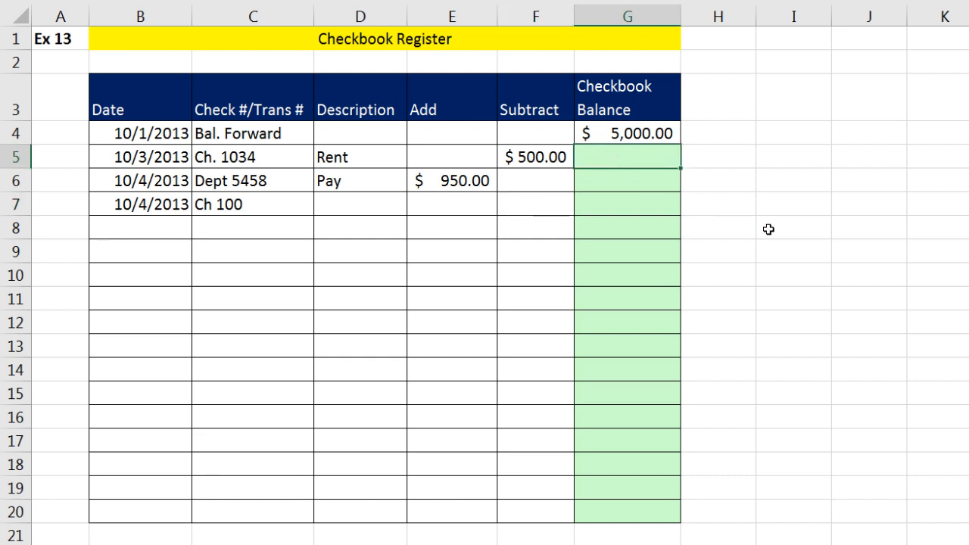
pyautogui.click(629, 177)
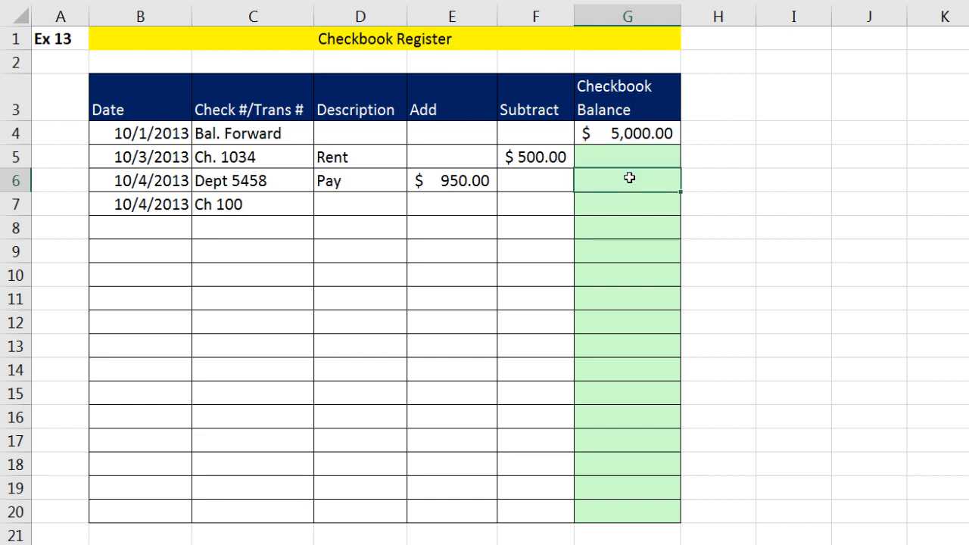
pyautogui.click(628, 205)
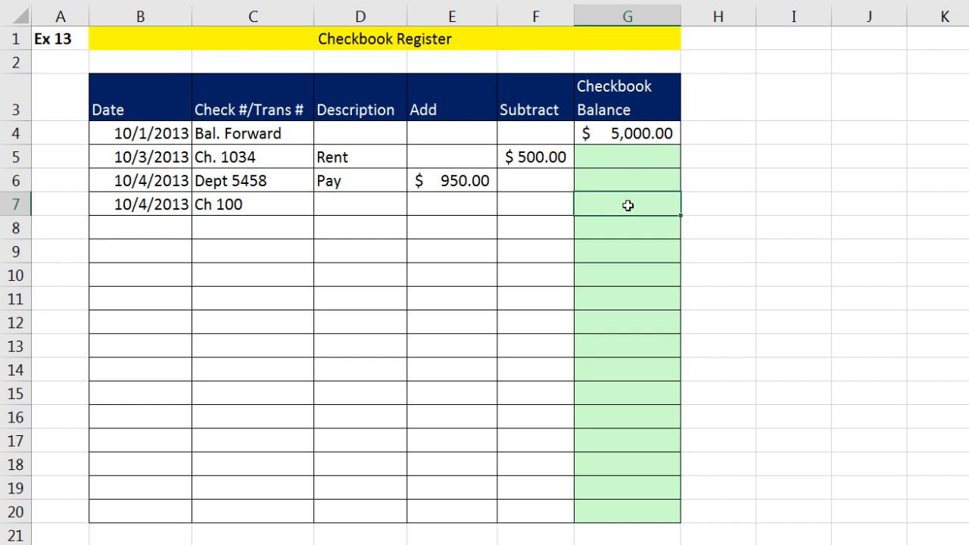
pyautogui.click(630, 160)
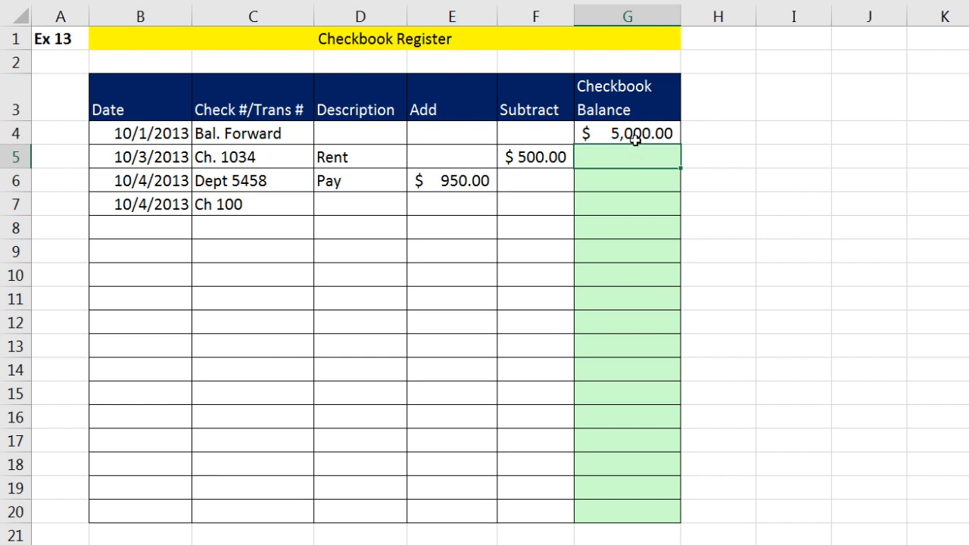
pyautogui.click(636, 136)
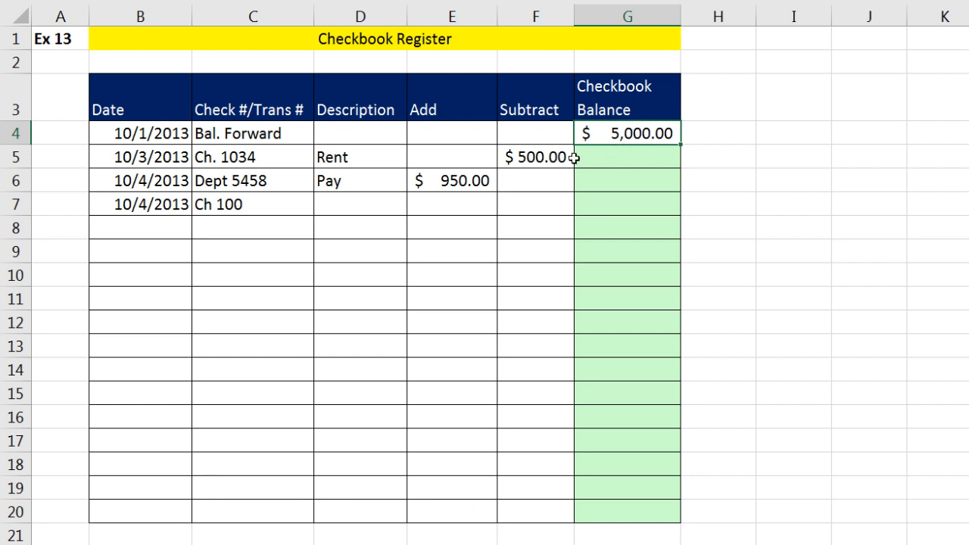
# Enter the checkbook balances as fixed numbers, 4500 in G5 and 5450 in G6.
pyautogui.click(643, 159)
pyautogui.write('4500')
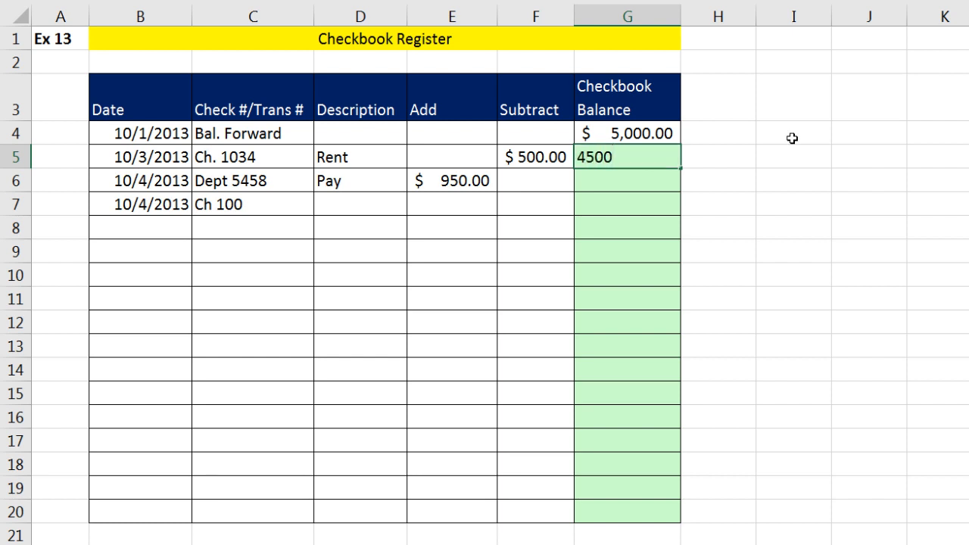
pyautogui.press('Return')
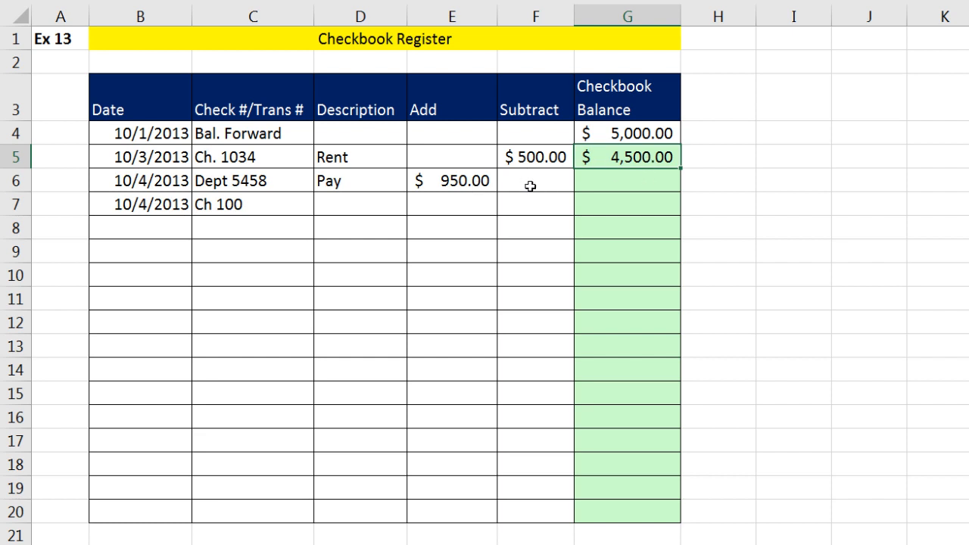
pyautogui.click(630, 183)
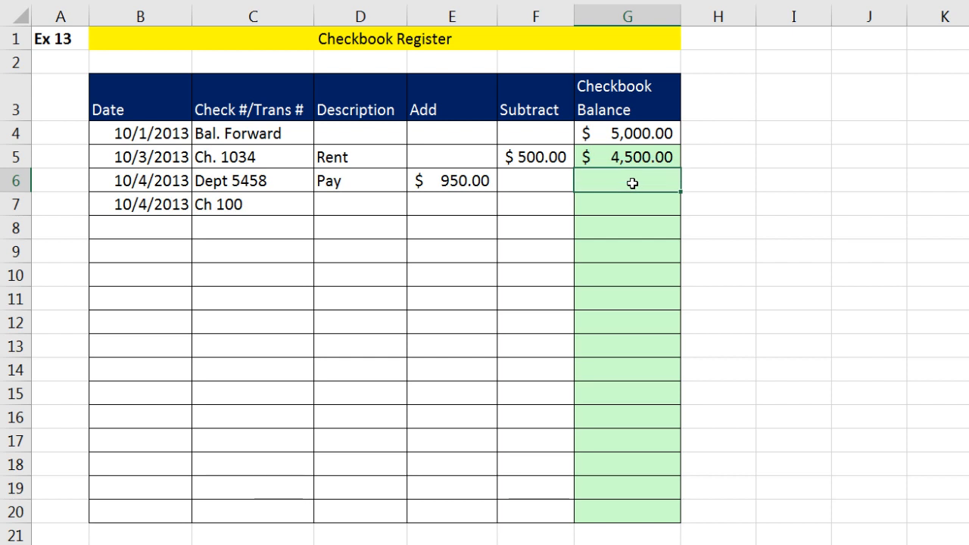
pyautogui.write('5450')
pyautogui.press('Return')
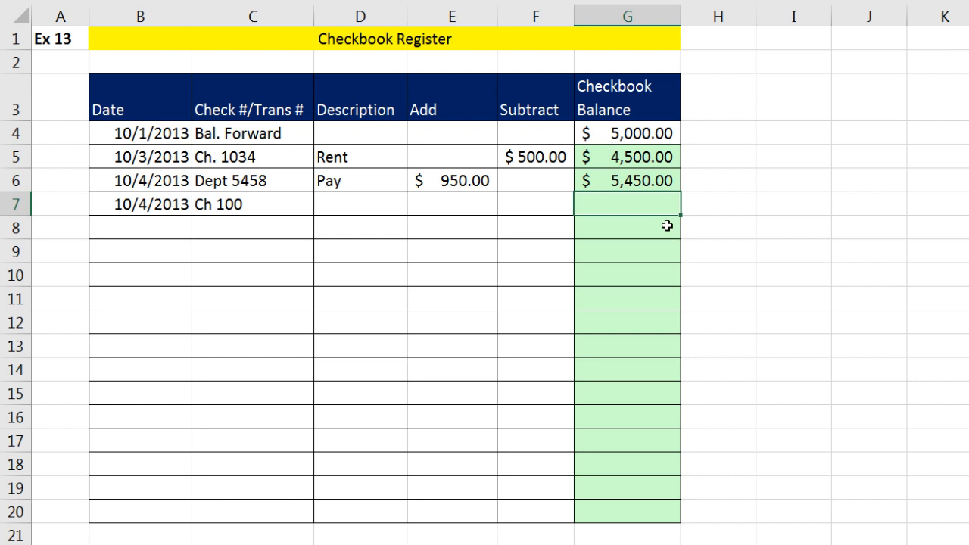
# Review the fixed balances in G5 and G6 and clear both cells.
pyautogui.click(633, 154)
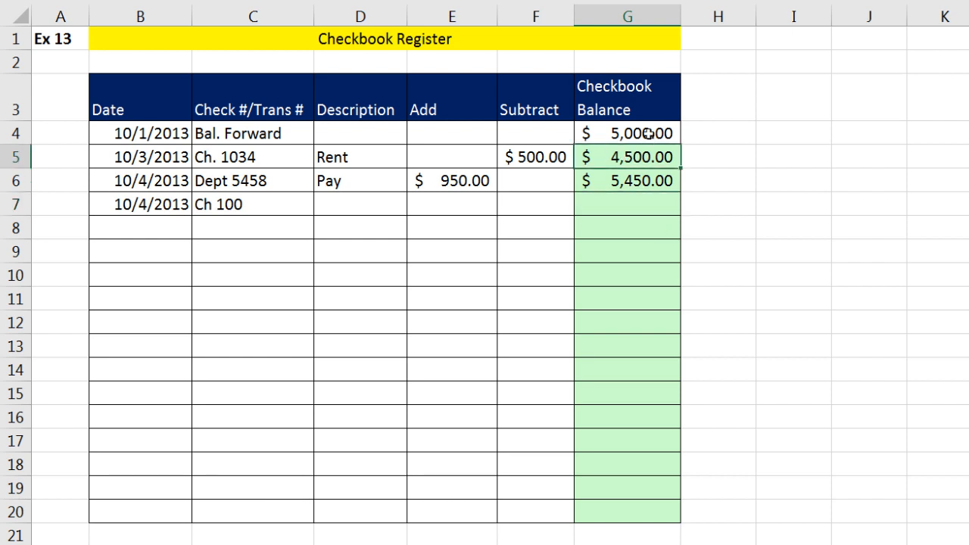
pyautogui.click(629, 185)
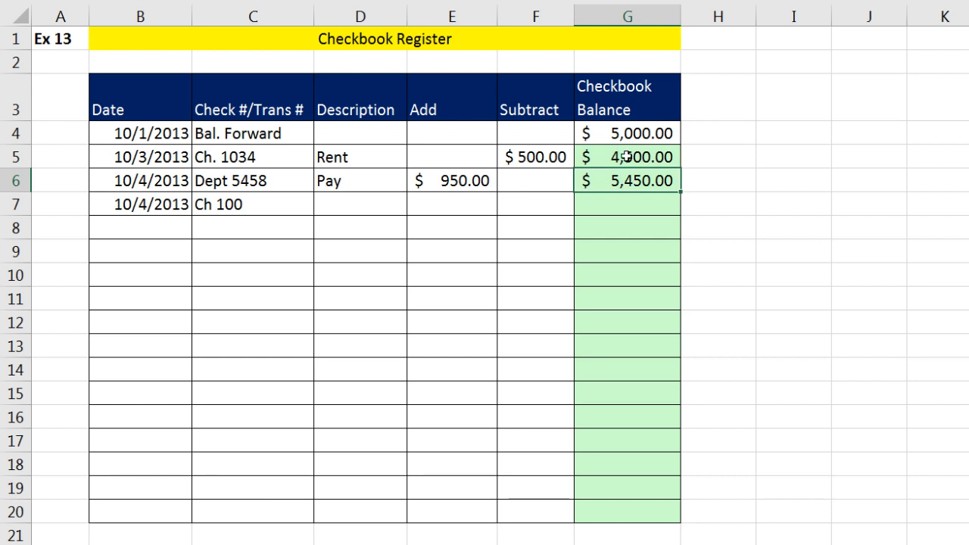
pyautogui.moveTo(642, 157); pyautogui.dragTo(645, 182)
pyautogui.press('Delete')
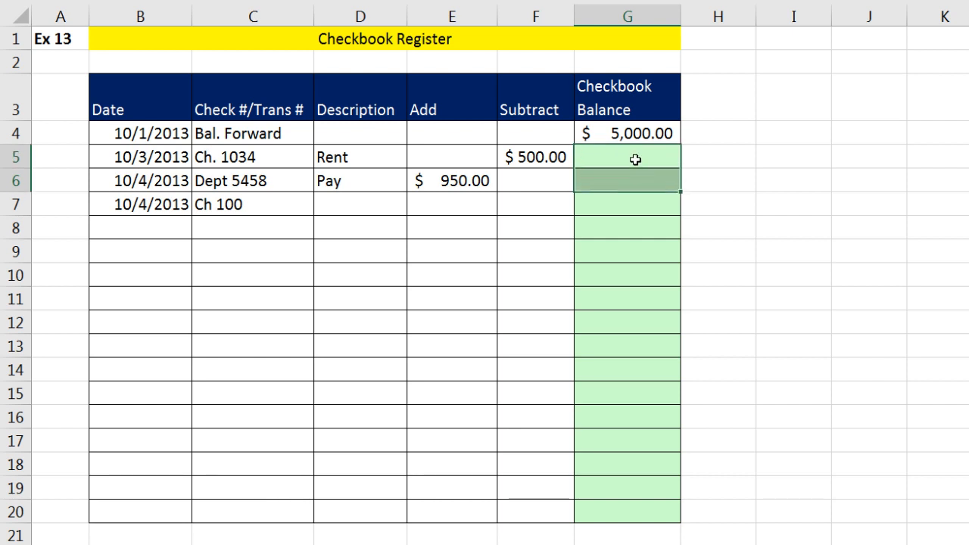
# Enter the running balance formula =G4-F5+E5 in G5 and copy it down the Checkbook Balance column to G20.
pyautogui.click(636, 160)
pyautogui.write('=')
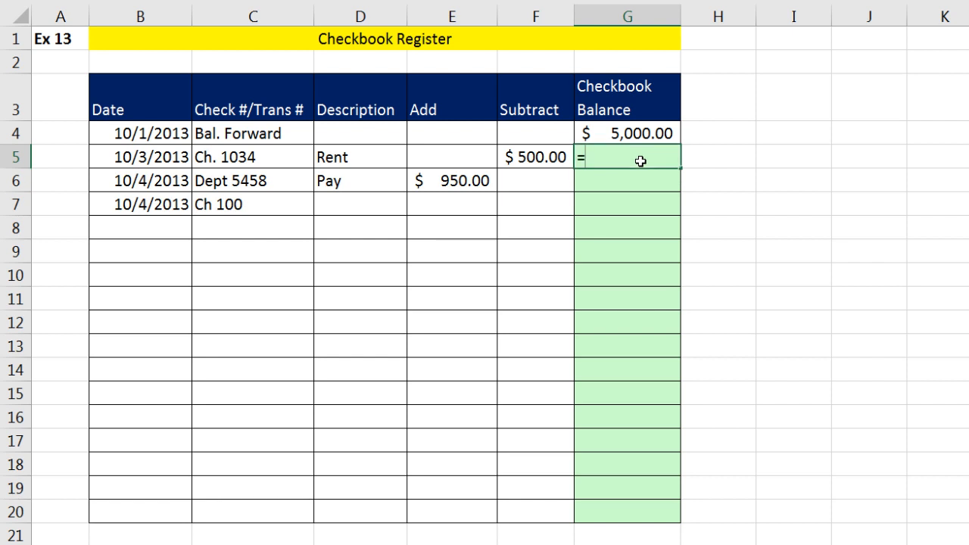
pyautogui.press('Up')
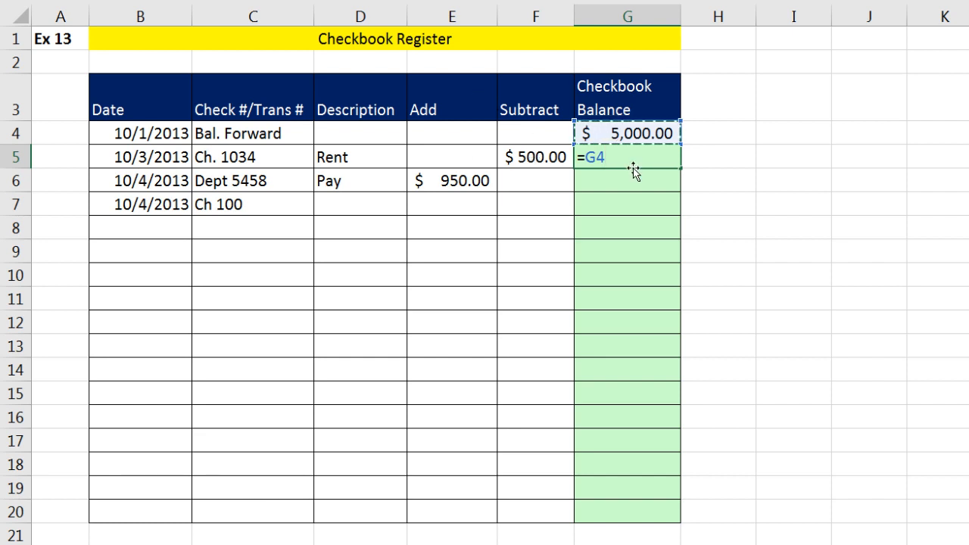
pyautogui.write('-')
pyautogui.click(545, 157)
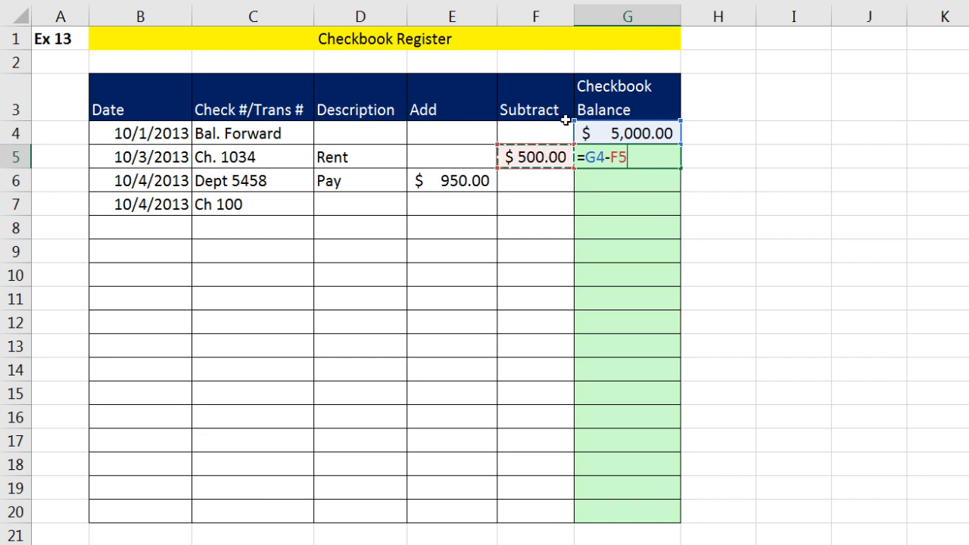
pyautogui.write('+')
pyautogui.click(478, 153)
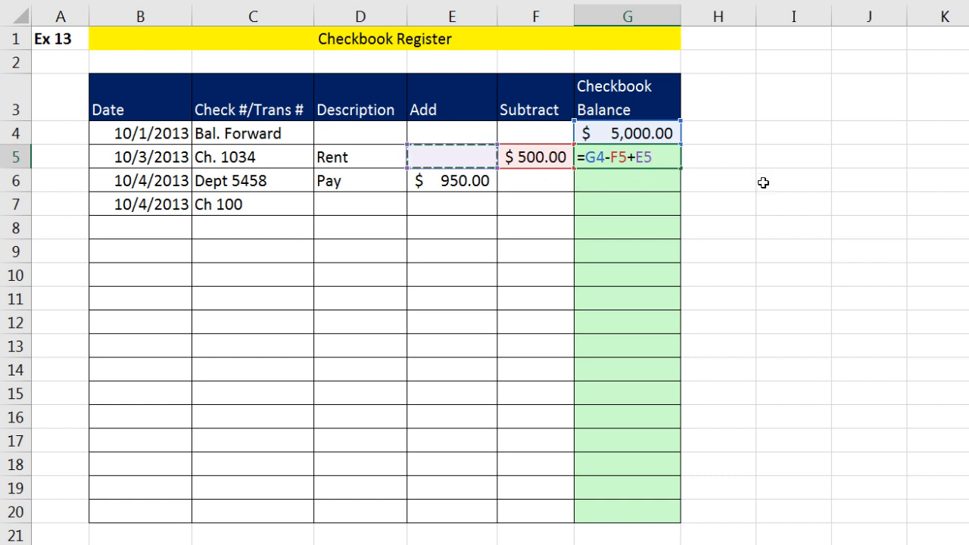
pyautogui.hotkey('ctrl', 'Return')
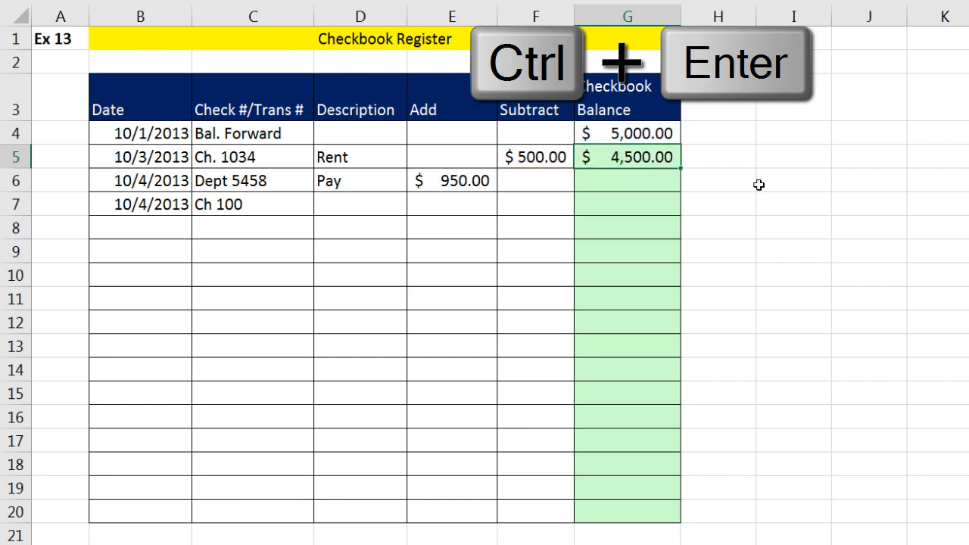
pyautogui.moveTo(681, 169); pyautogui.dragTo(671, 515)
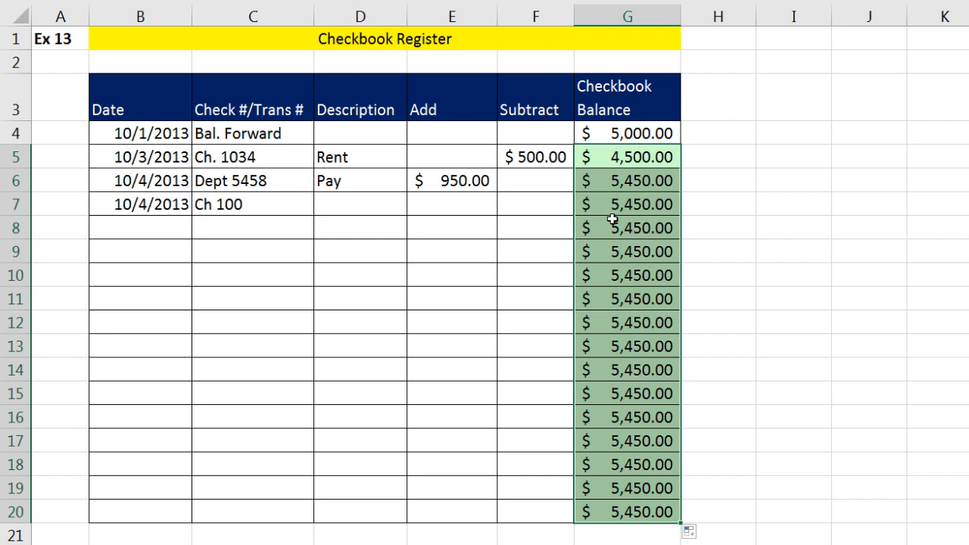
# Examine the copied balances in G8:G20 against the empty Date cells in rows 8 to 10.
pyautogui.moveTo(606, 227); pyautogui.dragTo(610, 512)
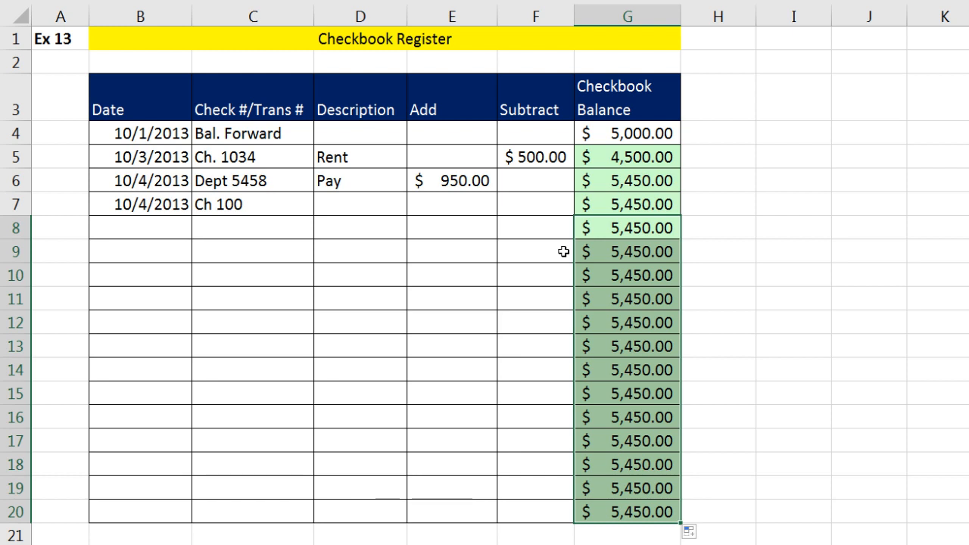
pyautogui.click(156, 228)
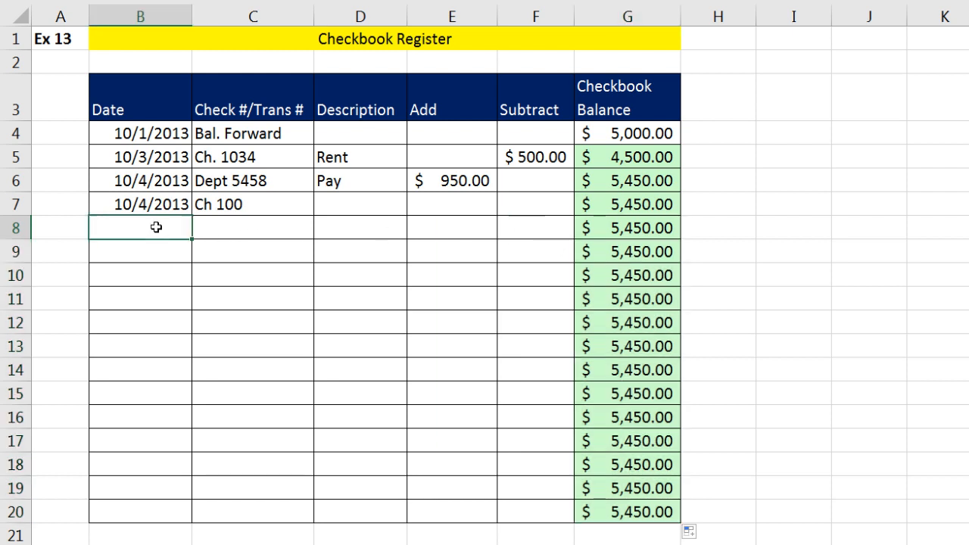
pyautogui.click(161, 251)
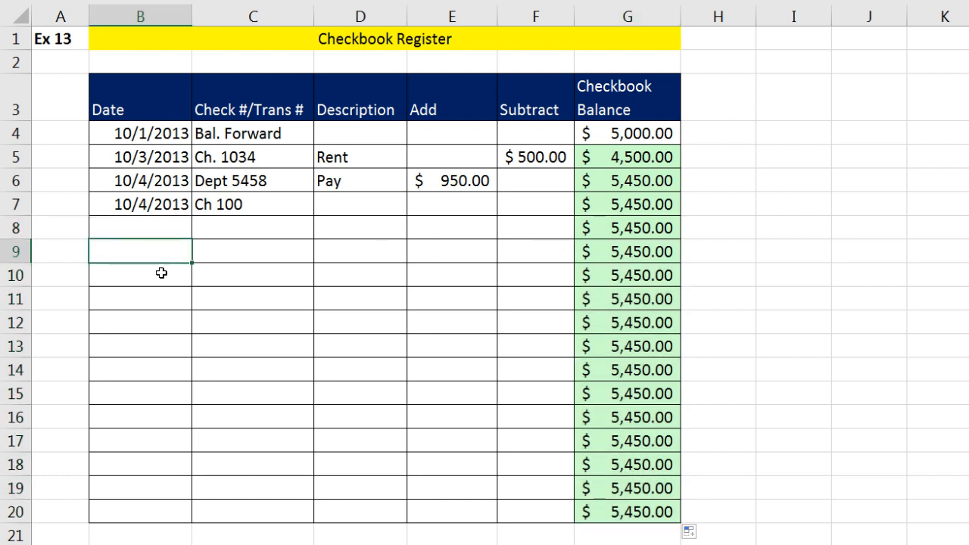
pyautogui.click(162, 273)
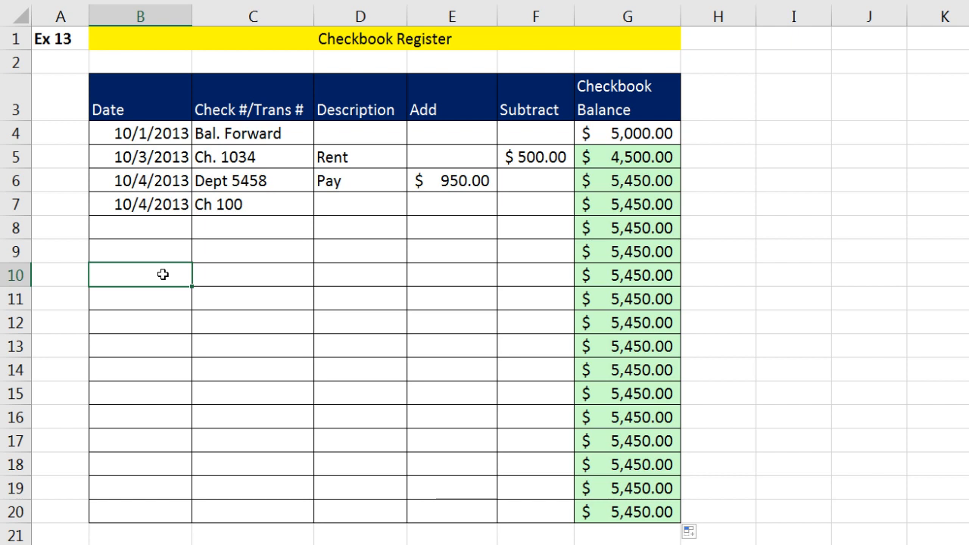
pyautogui.click(169, 227)
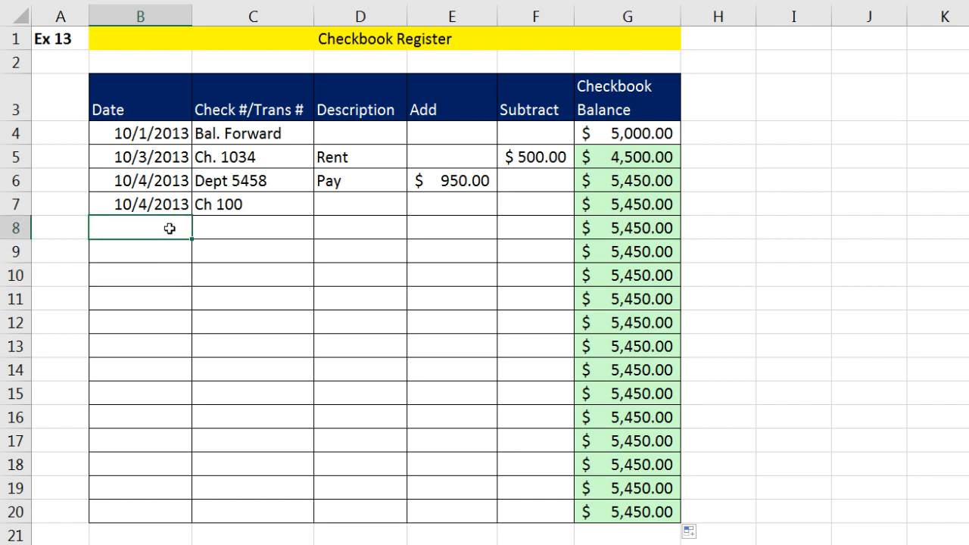
pyautogui.click(625, 228)
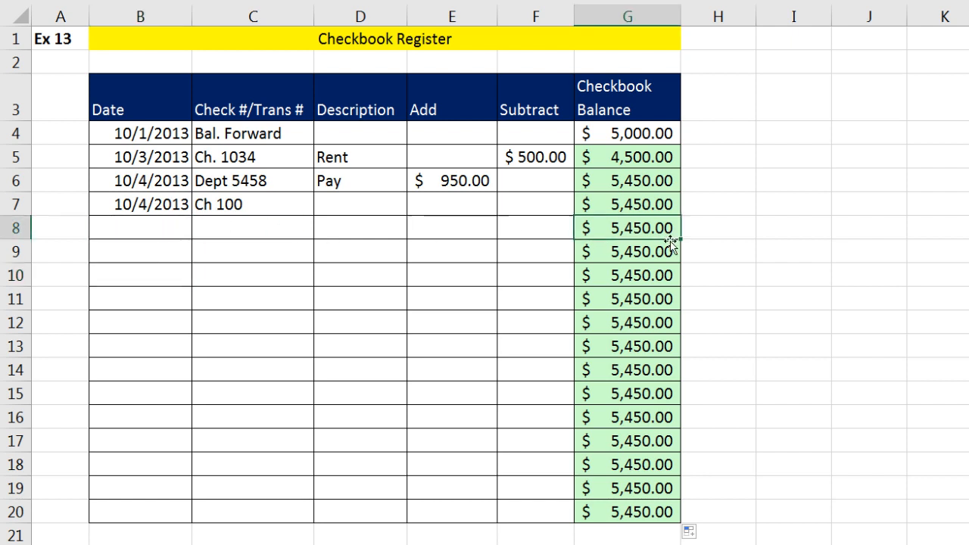
# Compare the balances in G5, G6 and G7 and inspect the cell references in G7's formula.
pyautogui.click(621, 204)
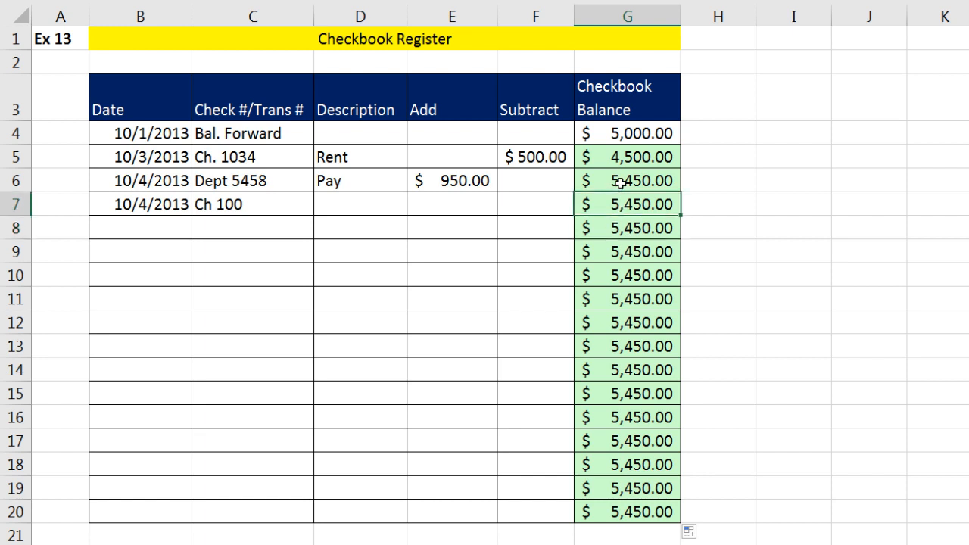
pyautogui.click(620, 182)
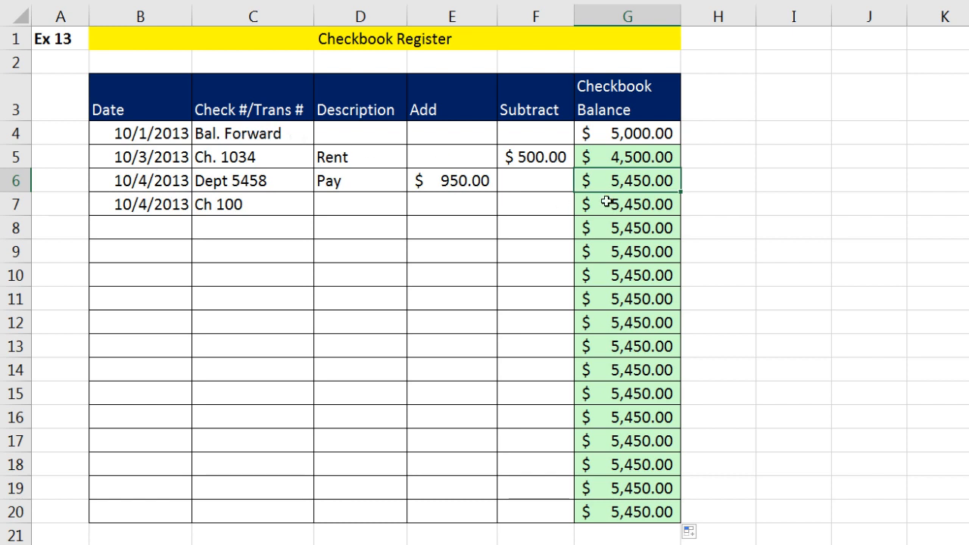
pyautogui.click(629, 158)
pyautogui.click(631, 183)
pyautogui.click(628, 207)
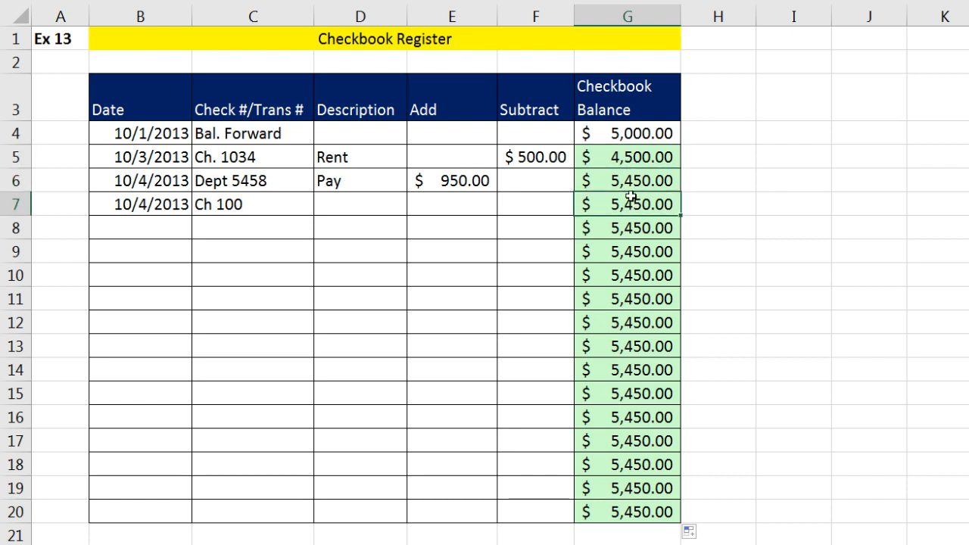
pyautogui.doubleClick(635, 209)
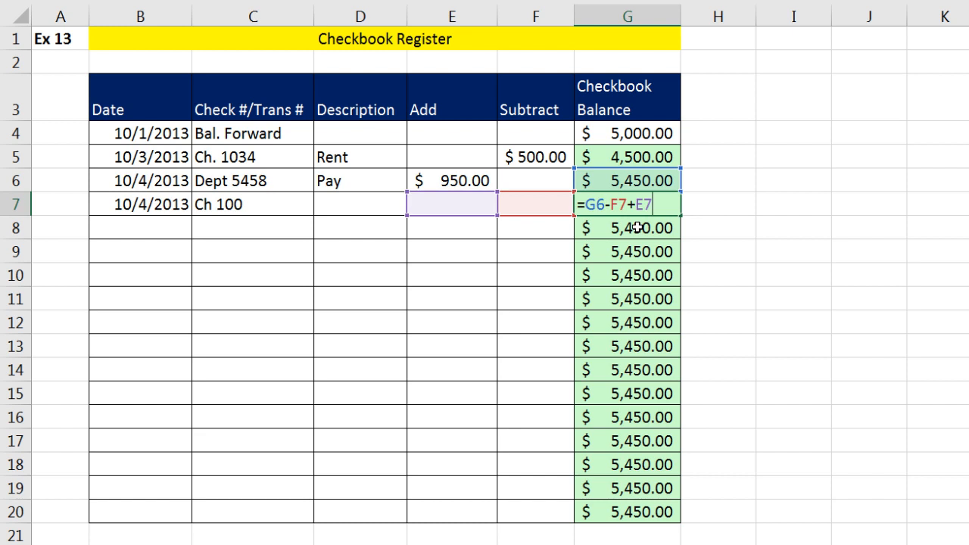
pyautogui.press('Escape')
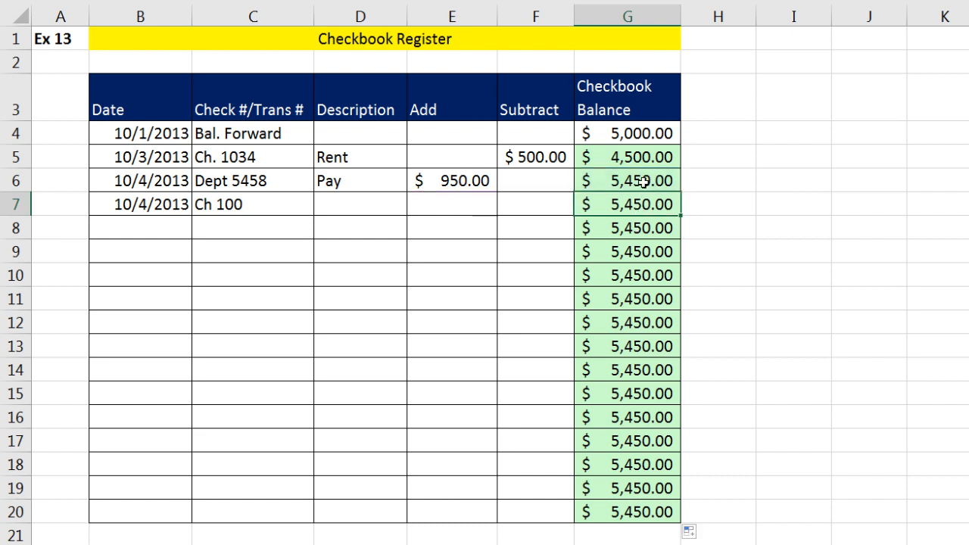
# Start wrapping G5's balance formula in an IF function with ISBLANK(B5) as the logical test.
pyautogui.click(638, 157)
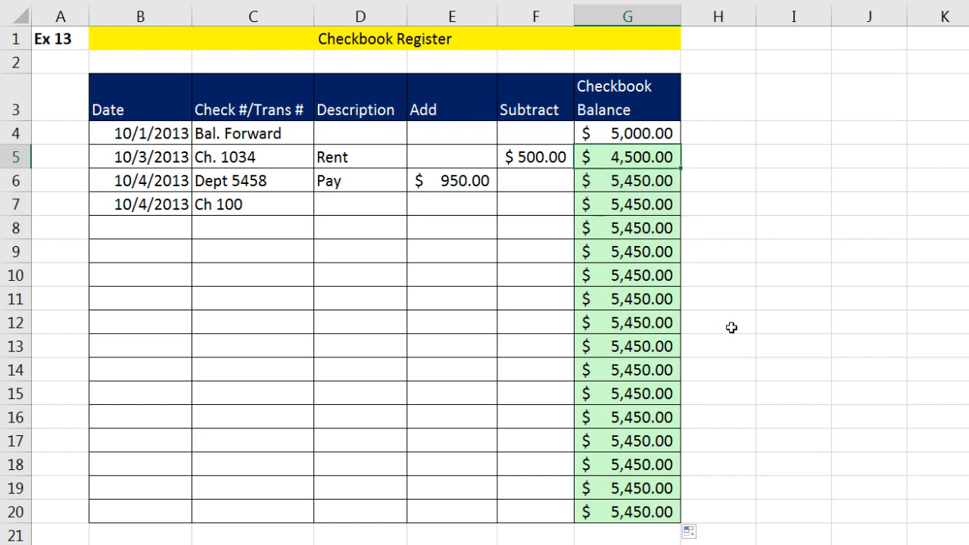
pyautogui.press('F2')
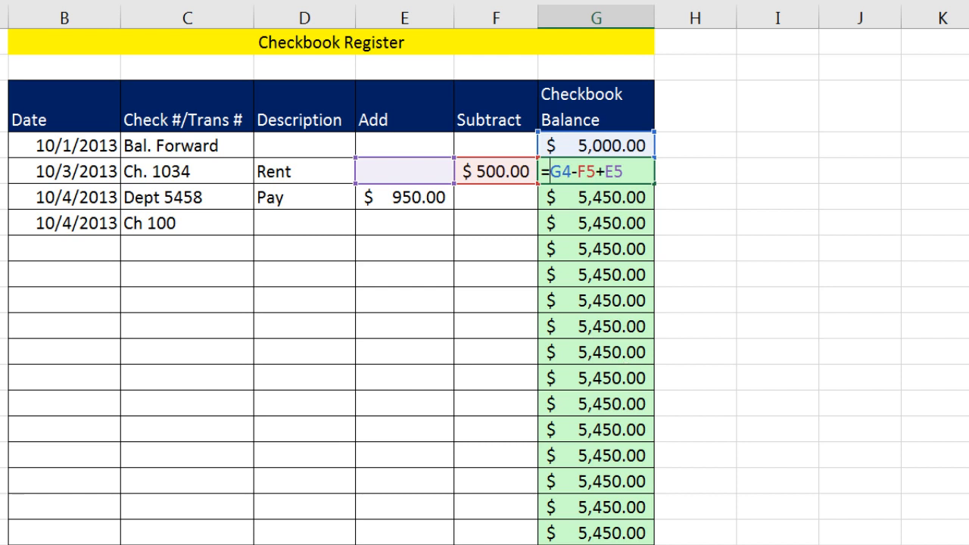
pyautogui.write('i')
pyautogui.press('Tab')
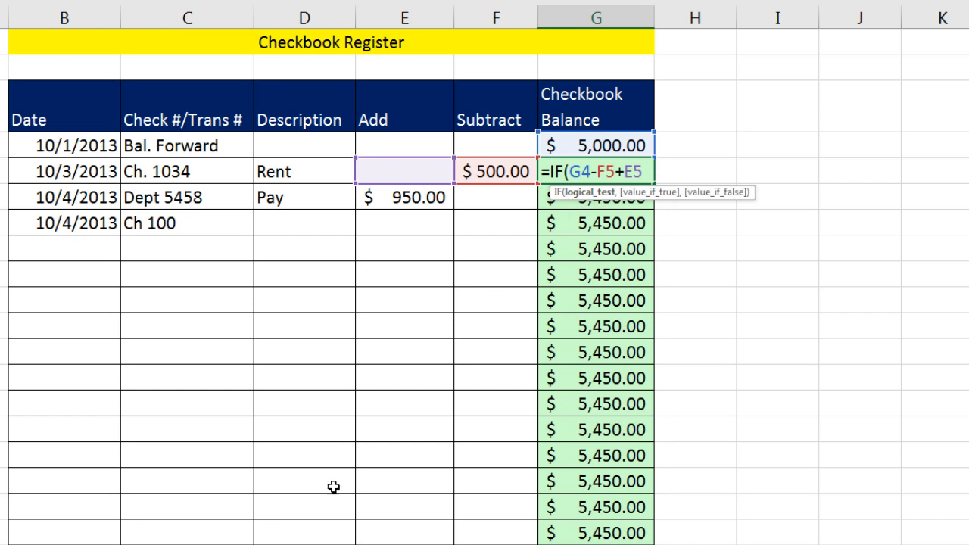
pyautogui.write('isb')
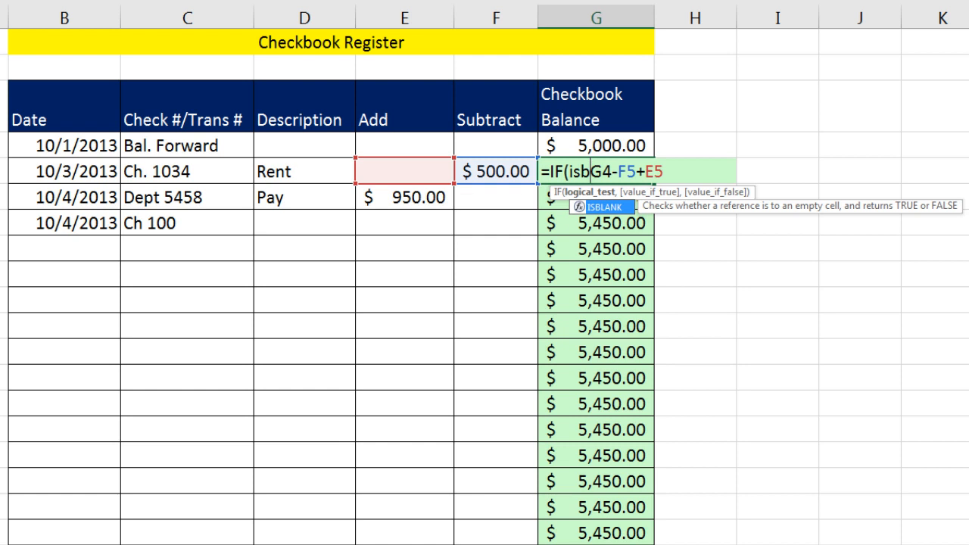
pyautogui.press('Tab')
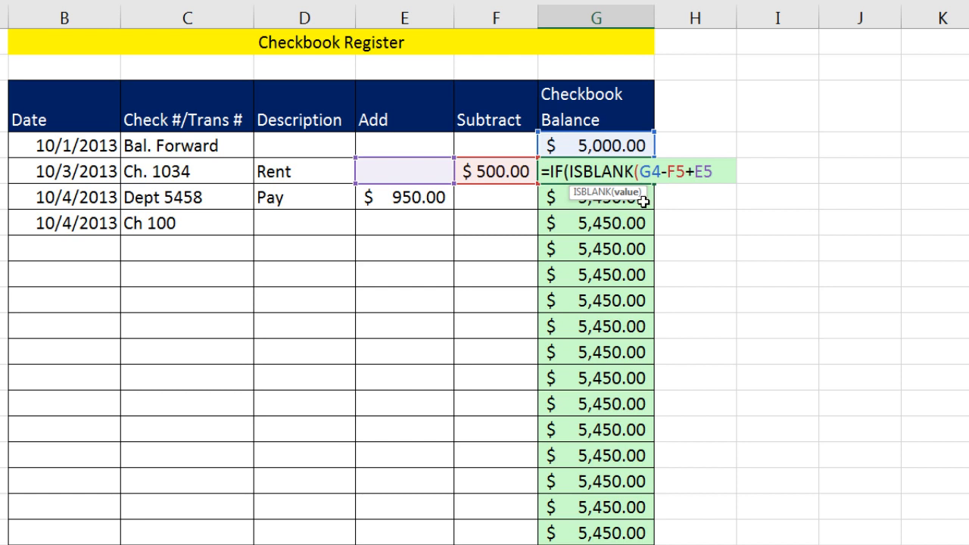
pyautogui.click(83, 171)
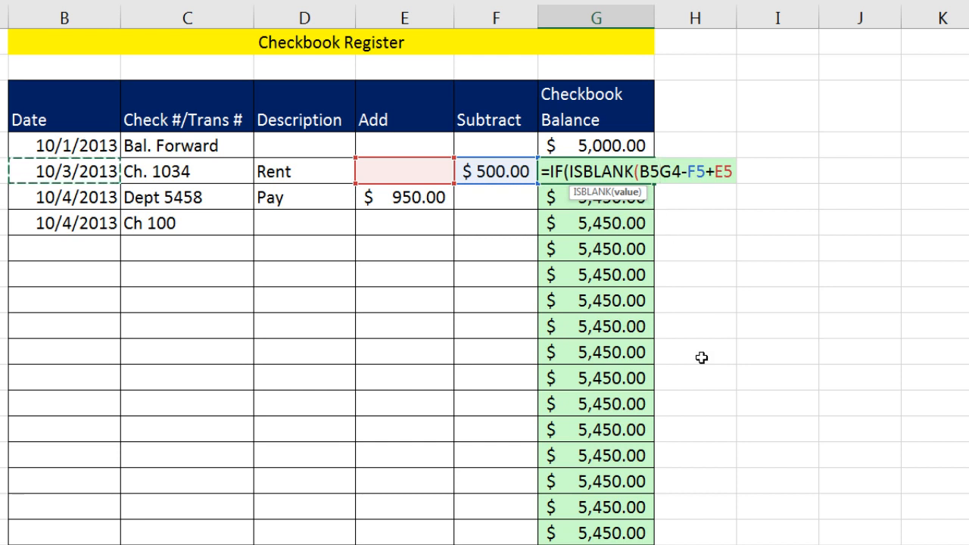
pyautogui.write(')')
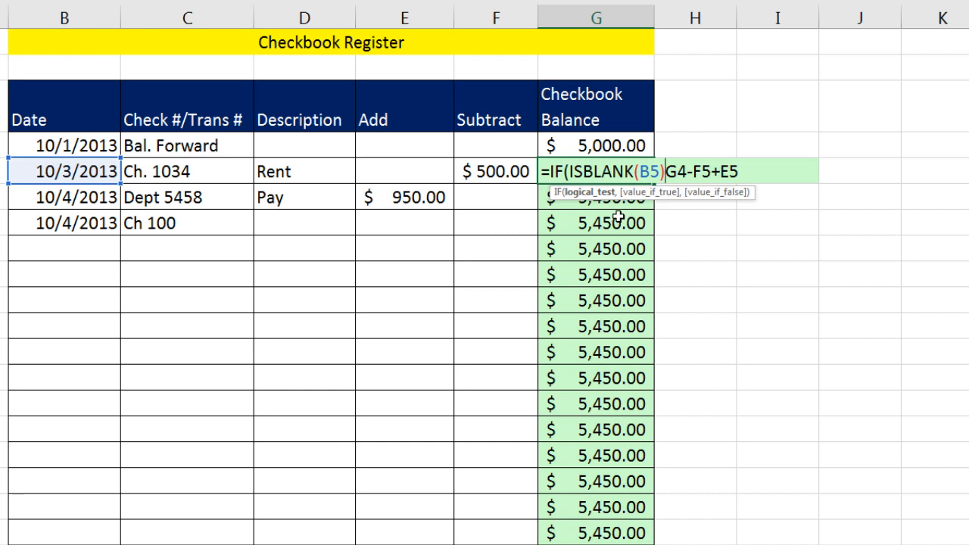
pyautogui.write(',')
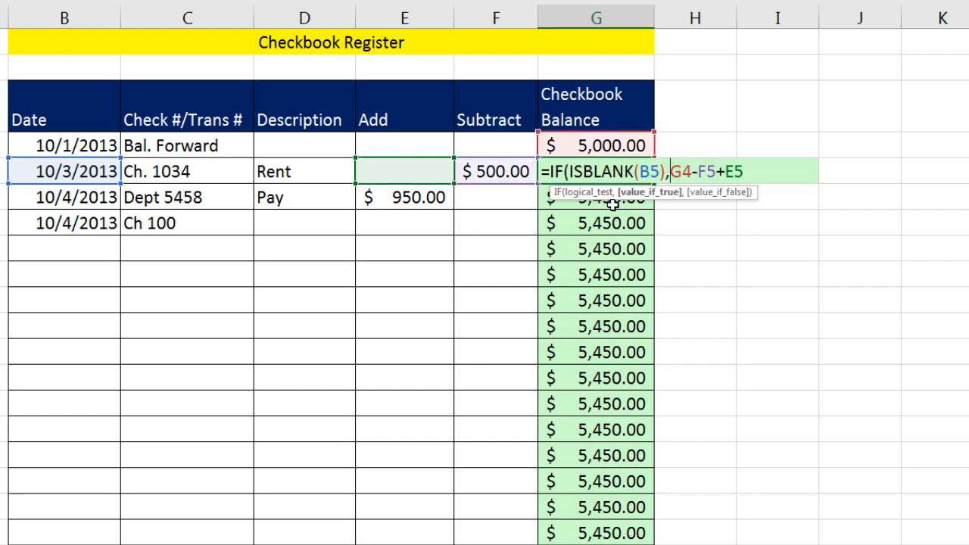
# Set the value_if_true argument of G5's IF formula to an empty text string "", keeping G4-F5+E5 as value_if_false.
pyautogui.click(588, 194)
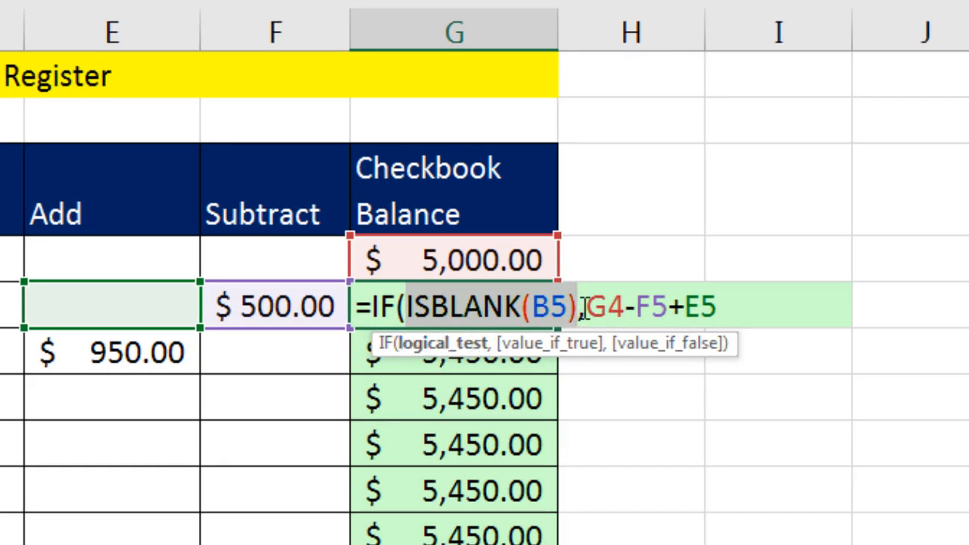
pyautogui.click(581, 312)
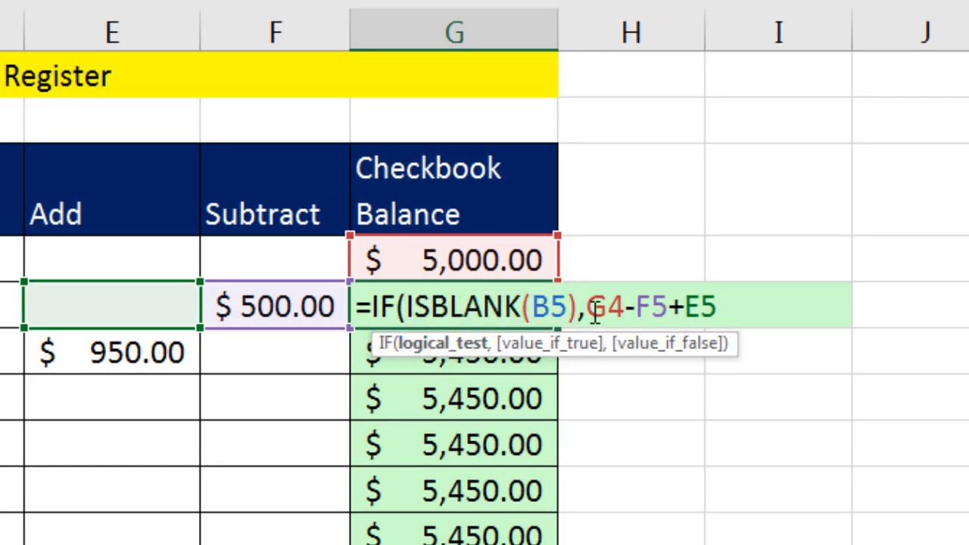
pyautogui.press('Right')
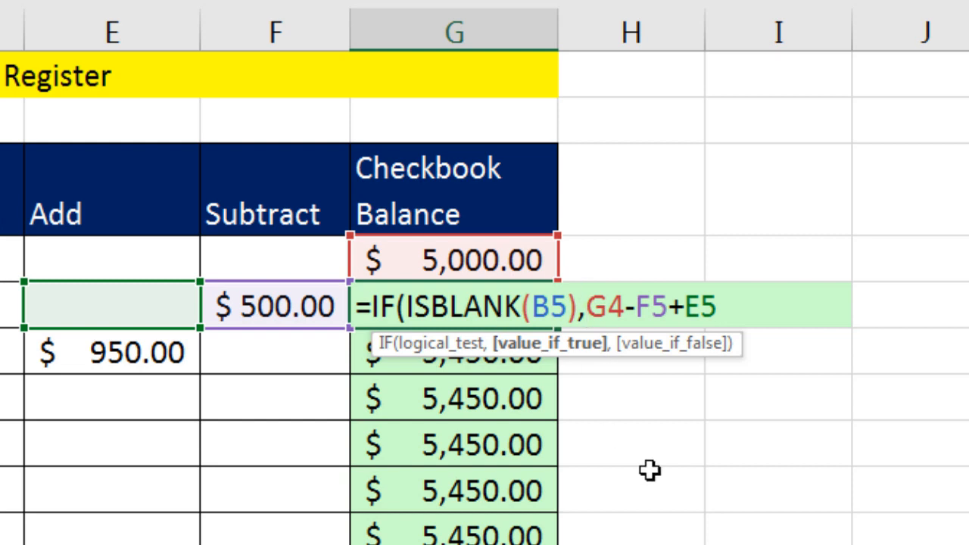
pyautogui.write('"')
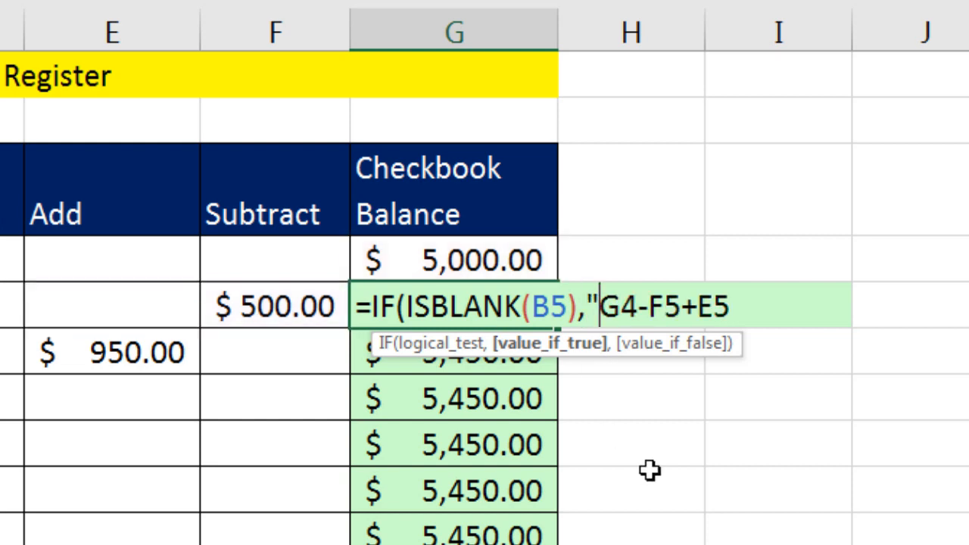
pyautogui.write('"')
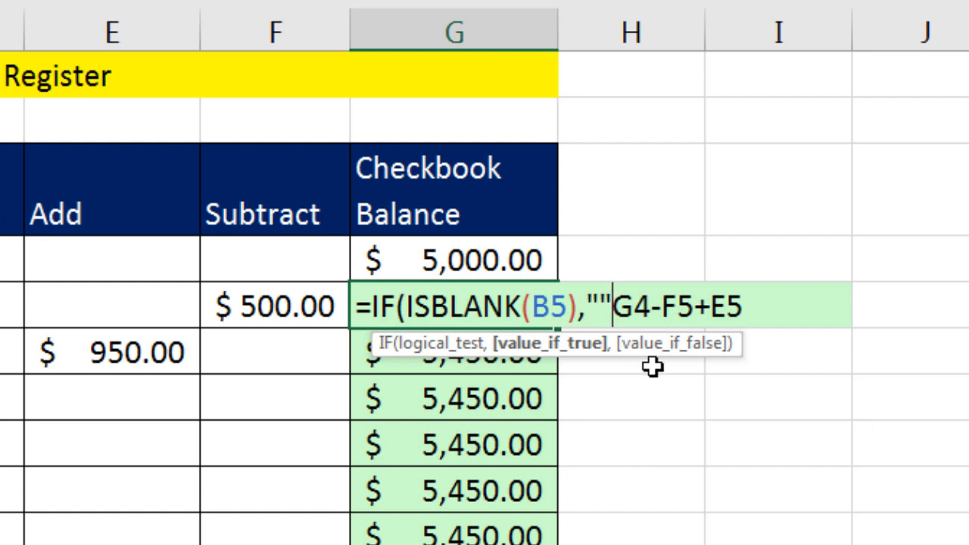
pyautogui.write(',')
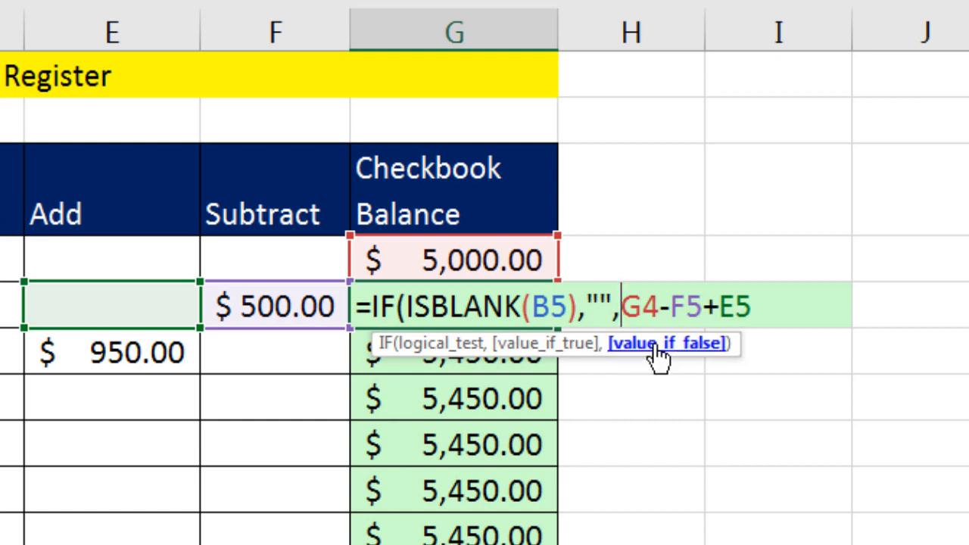
# Check the IF arguments, complete G5 as =IF(ISBLANK(B5),"",G4-F5+E5), and copy it down the Checkbook Balance column to G20.
pyautogui.hotkey('shift', 'End')
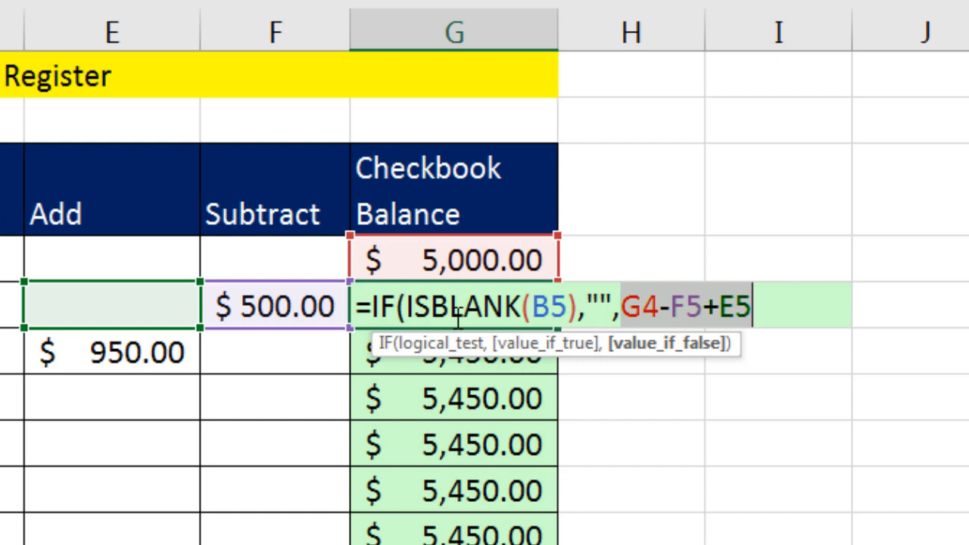
pyautogui.click(558, 354)
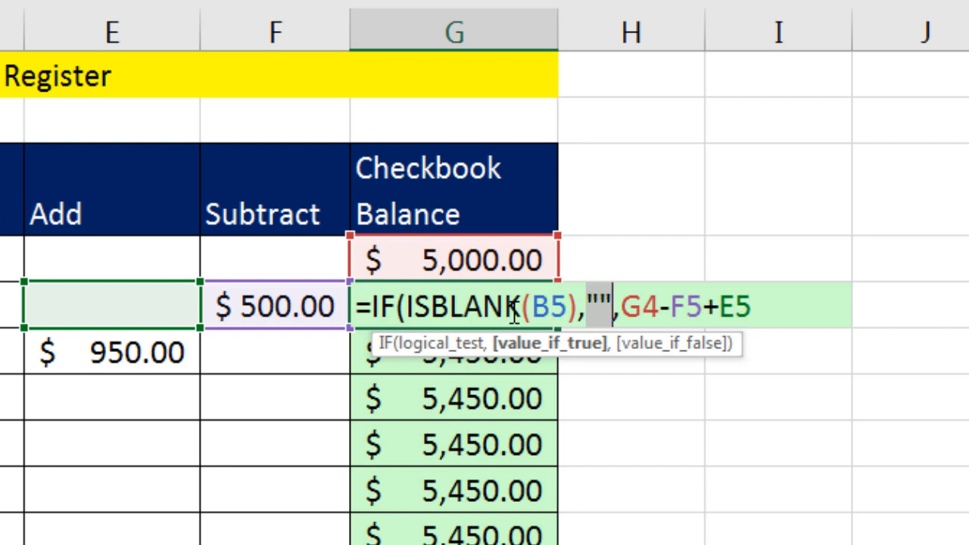
pyautogui.click(458, 346)
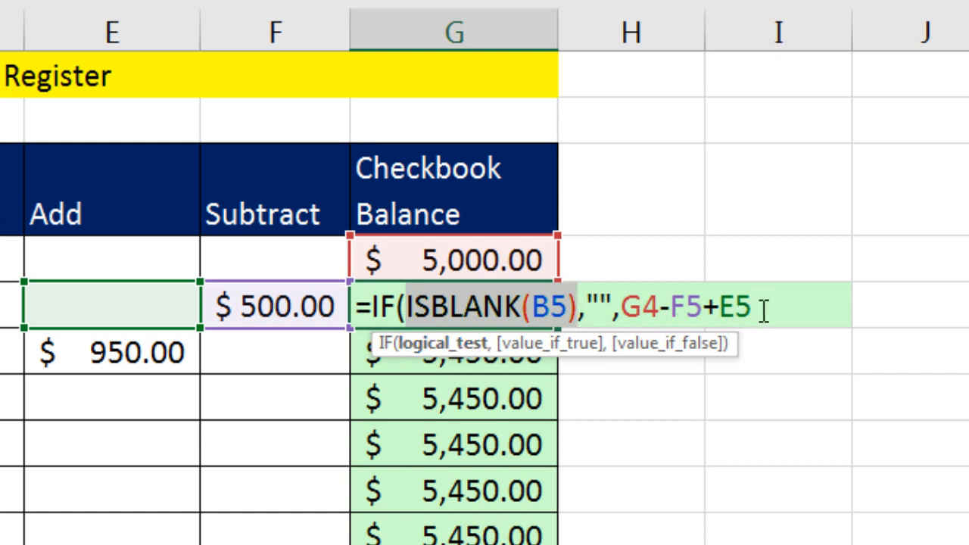
pyautogui.click(801, 310)
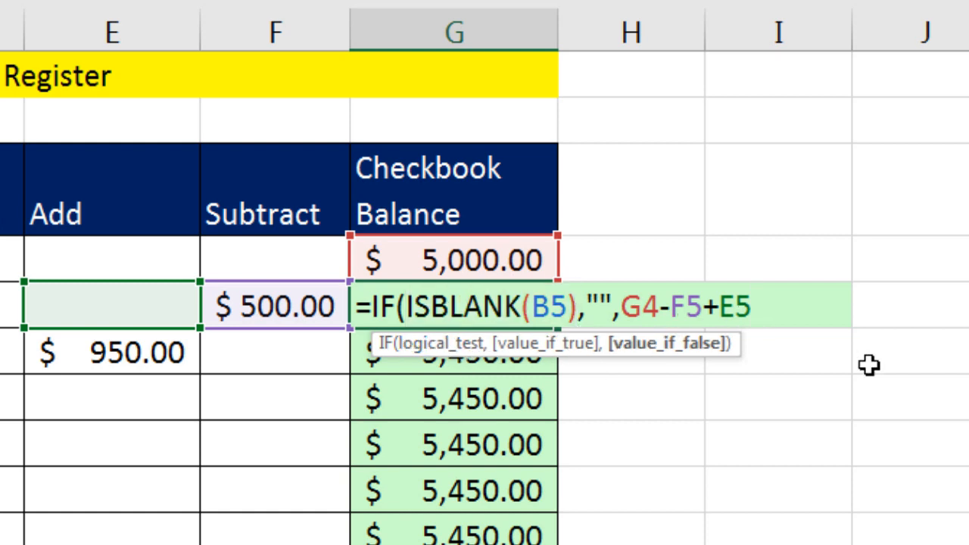
pyautogui.write(')')
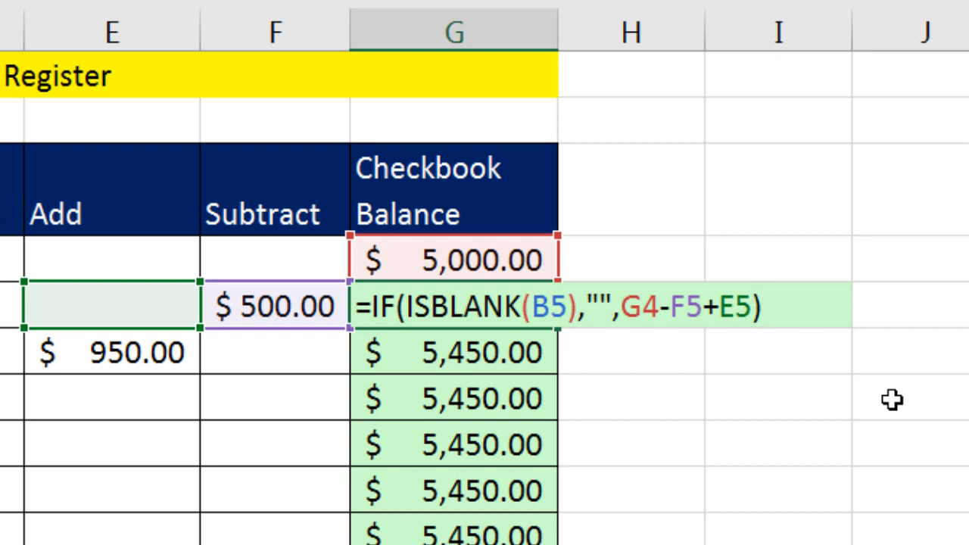
pyautogui.hotkey('ctrl', 'Return')
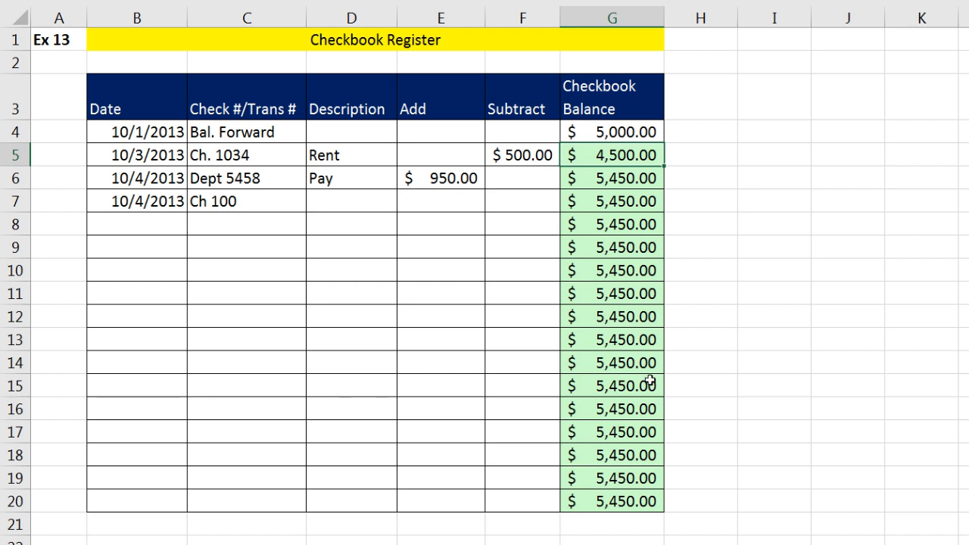
pyautogui.doubleClick(665, 168)
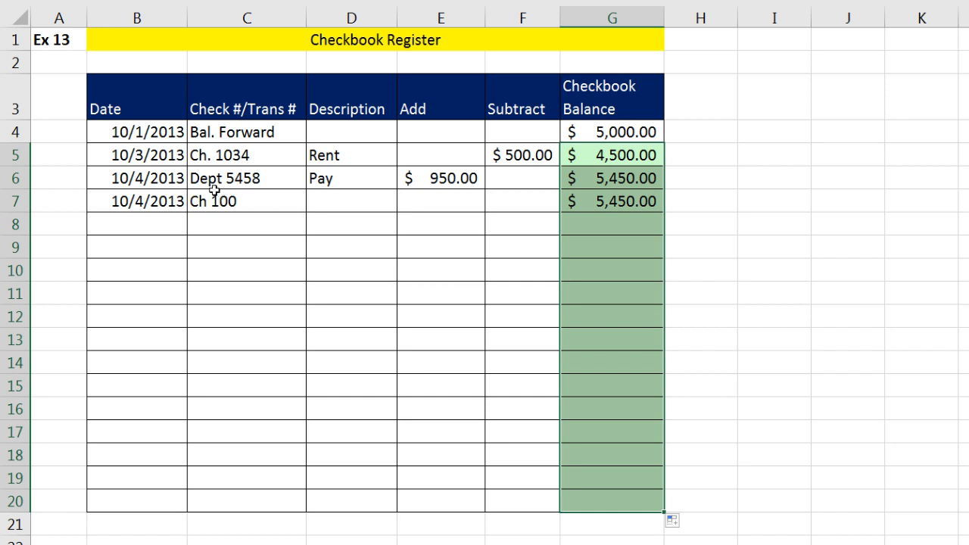
# Change the 10/4/2013 check entry in C7 to Ch 1035 and enter 55.25 in its Subtract cell.
pyautogui.doubleClick(274, 196)
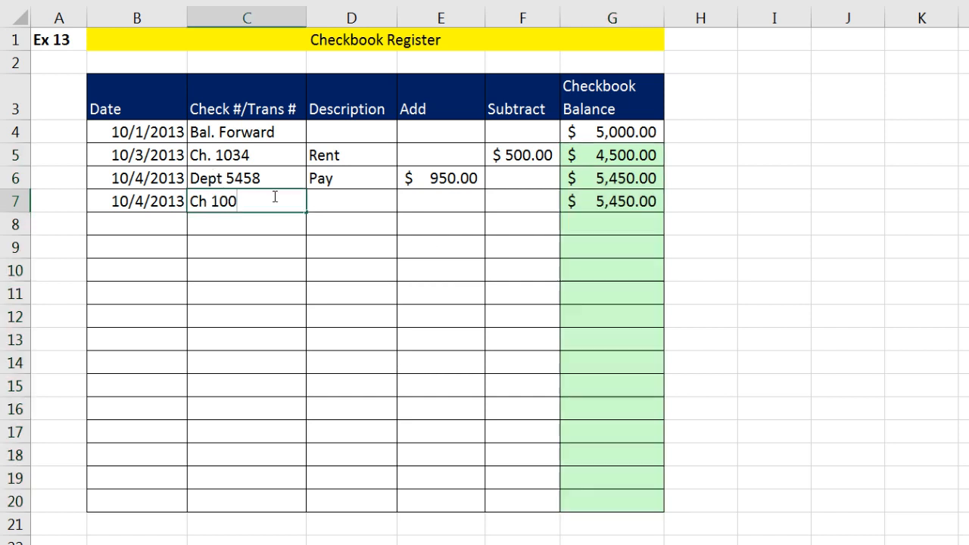
pyautogui.write('3')
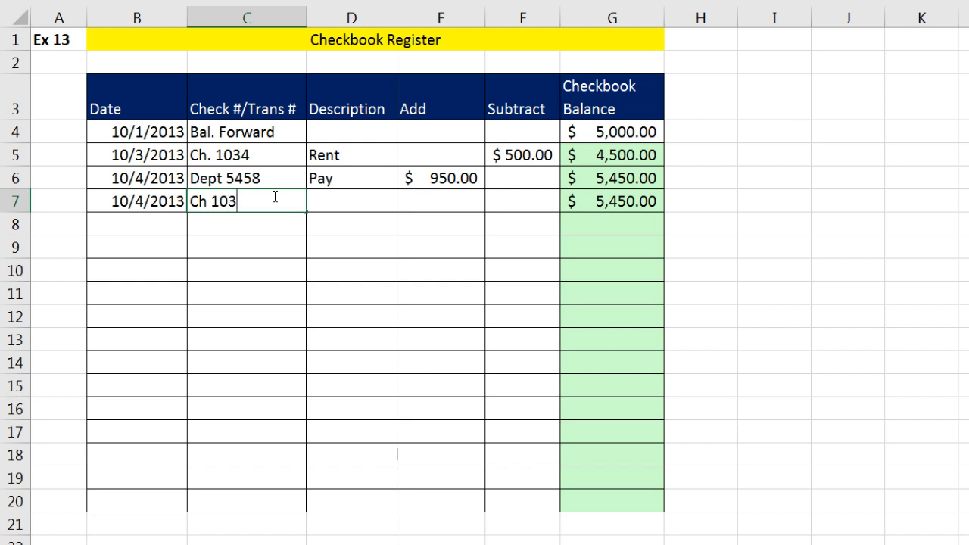
pyautogui.press('Tab')
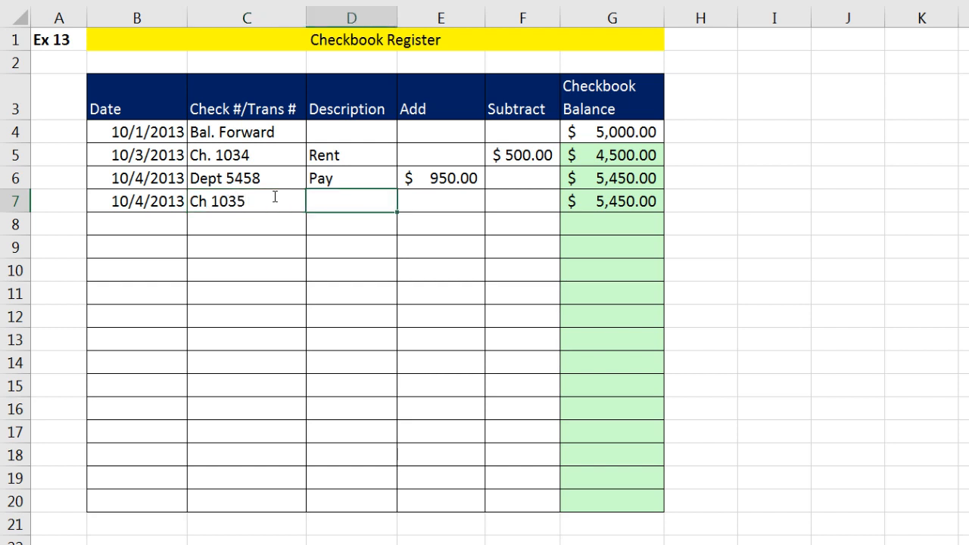
pyautogui.press('Tab')
pyautogui.press('Tab')
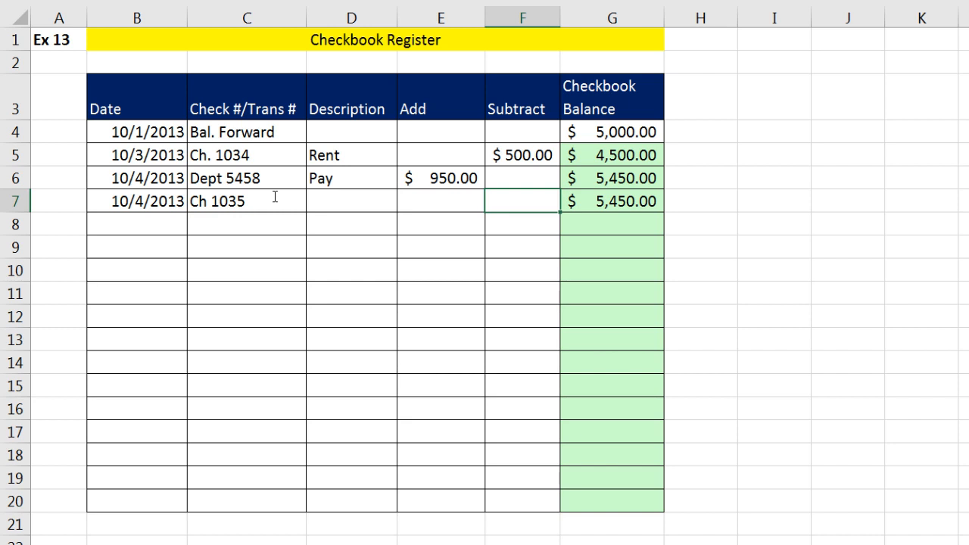
pyautogui.write('55.25')
pyautogui.press('Return')
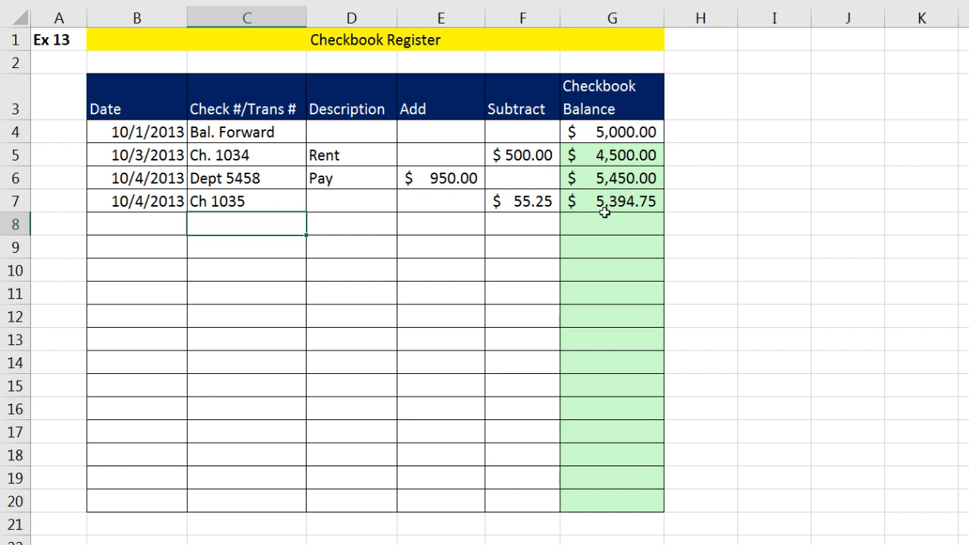
# Fill in row 8 of the register with date 10/5/2013, transaction Dept 5511, description Pay and 150.45 under Add.
pyautogui.click(144, 220)
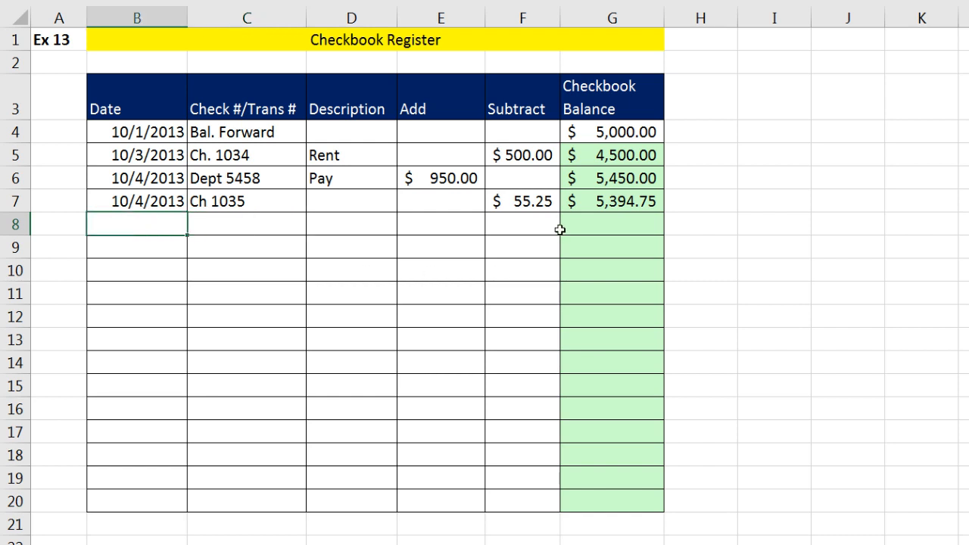
pyautogui.write('10/5/2013')
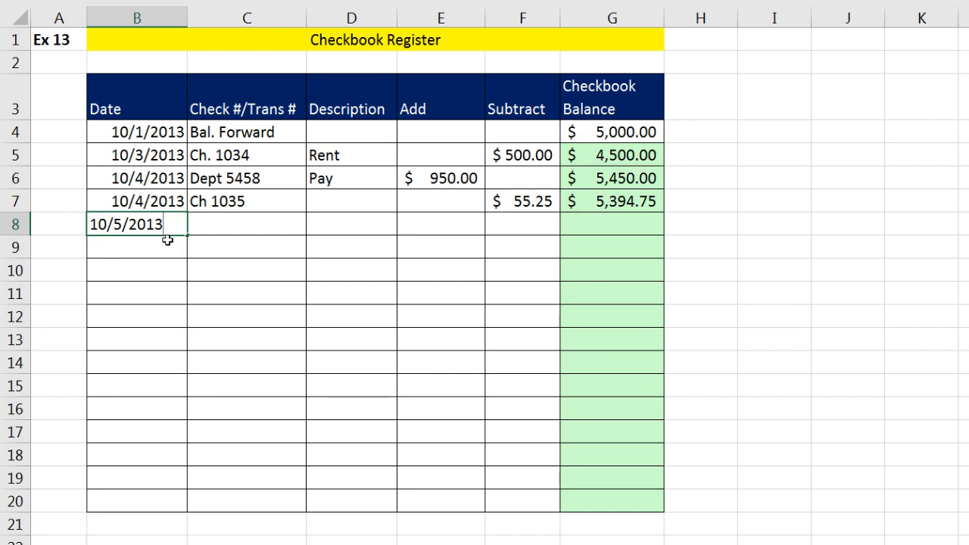
pyautogui.press('Tab')
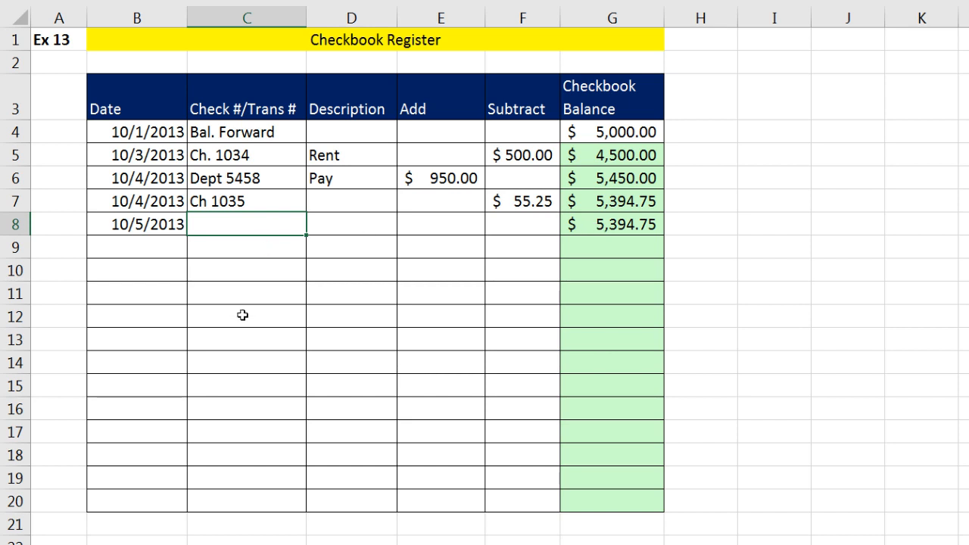
pyautogui.write('Dept 5511')
pyautogui.press('Tab')
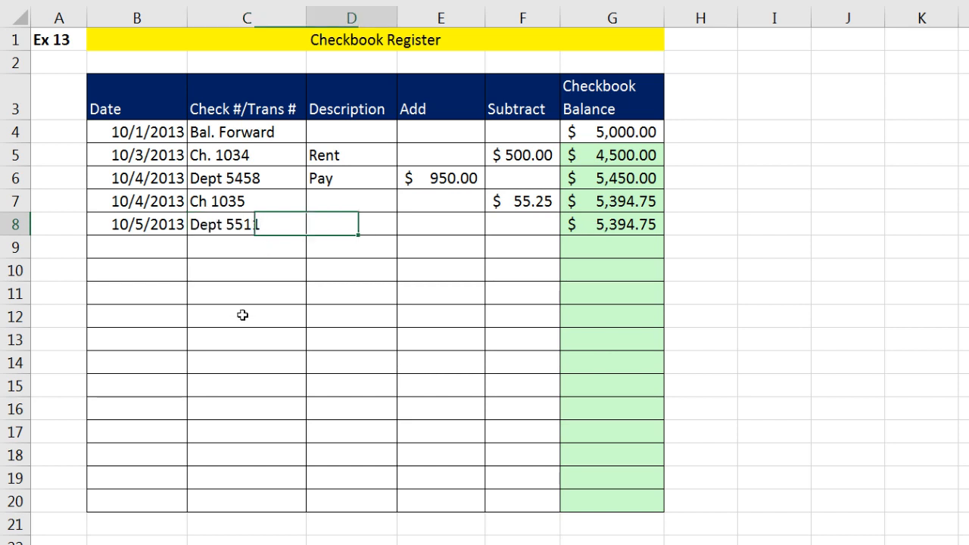
pyautogui.write('Pay')
pyautogui.press('Tab')
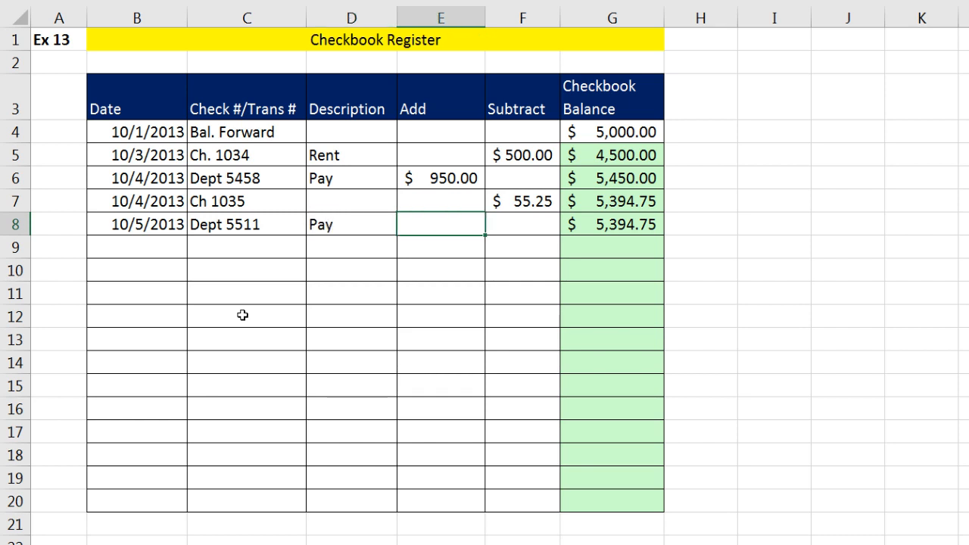
pyautogui.write('150.45')
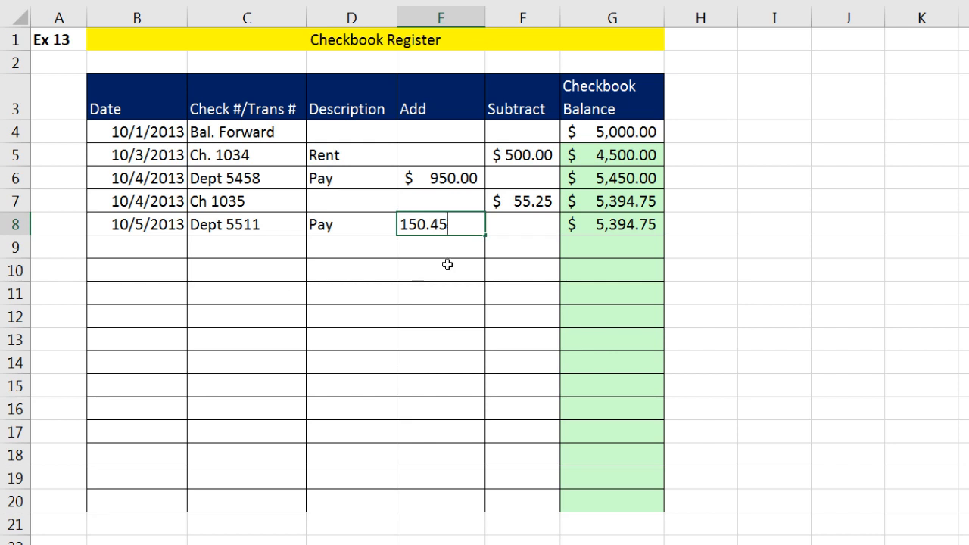
pyautogui.press('Tab')
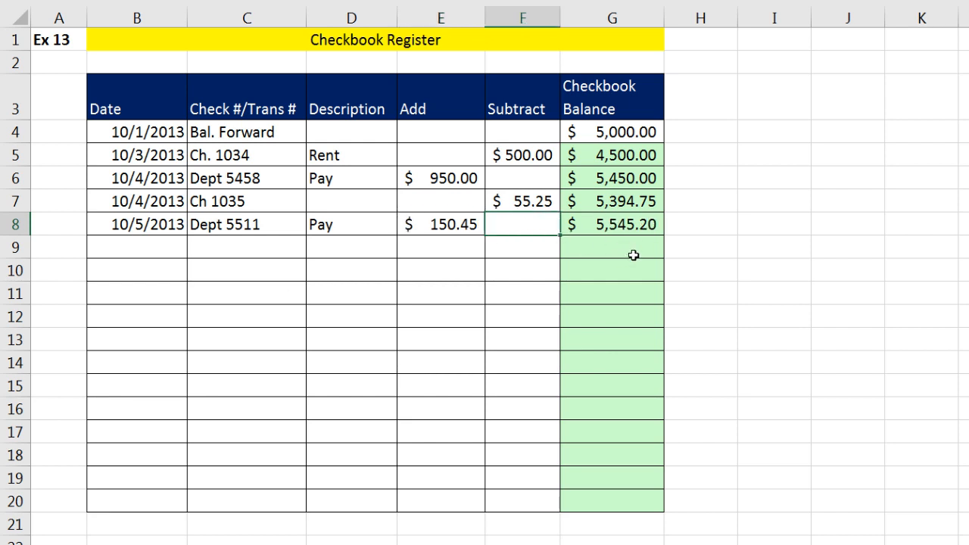
# Inspect the finished IF and ISBLANK balance formula in G5 and its cell references without changing it.
pyautogui.click(632, 157)
pyautogui.press('F2')
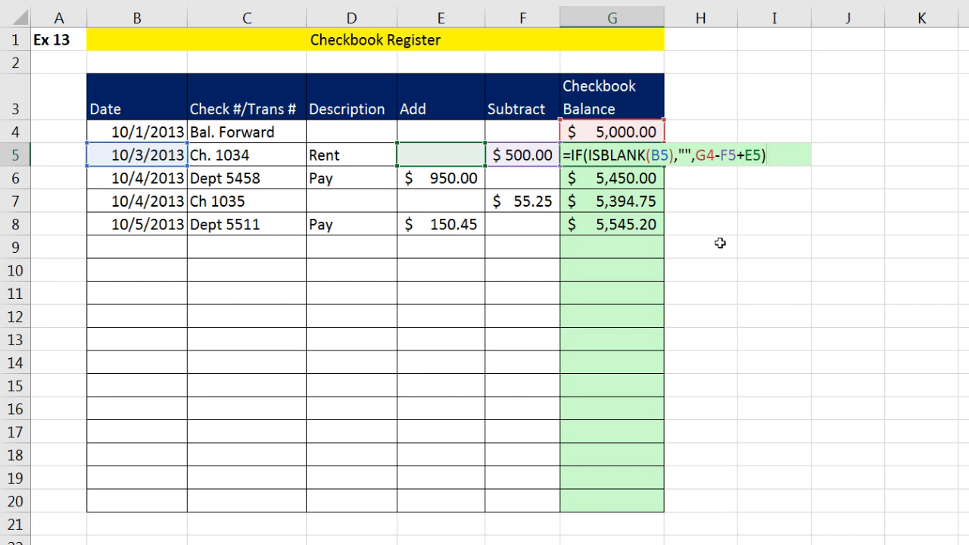
pyautogui.press('Escape')
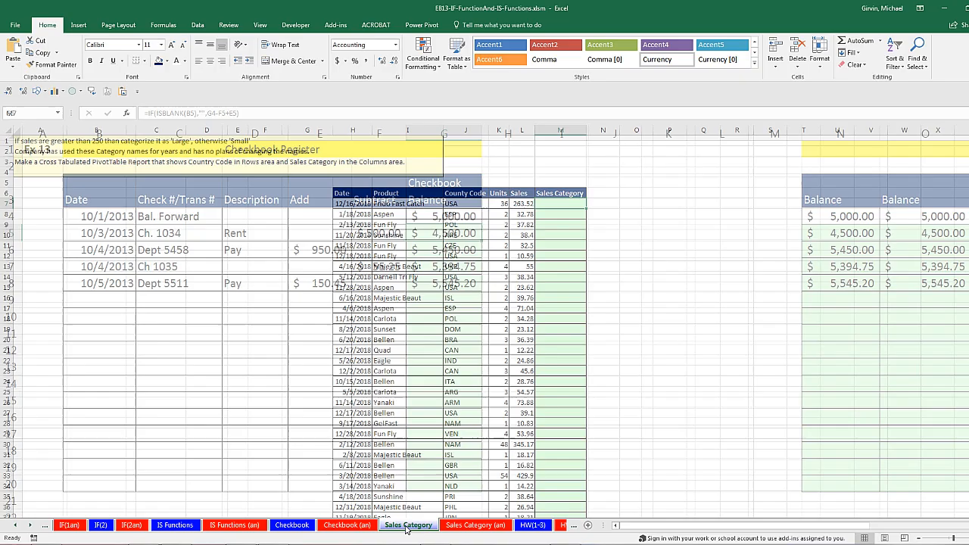
# Switch to the Sales Category sheet and enter the label Hurdle in O6, beside the sales table.
pyautogui.click(388, 483)
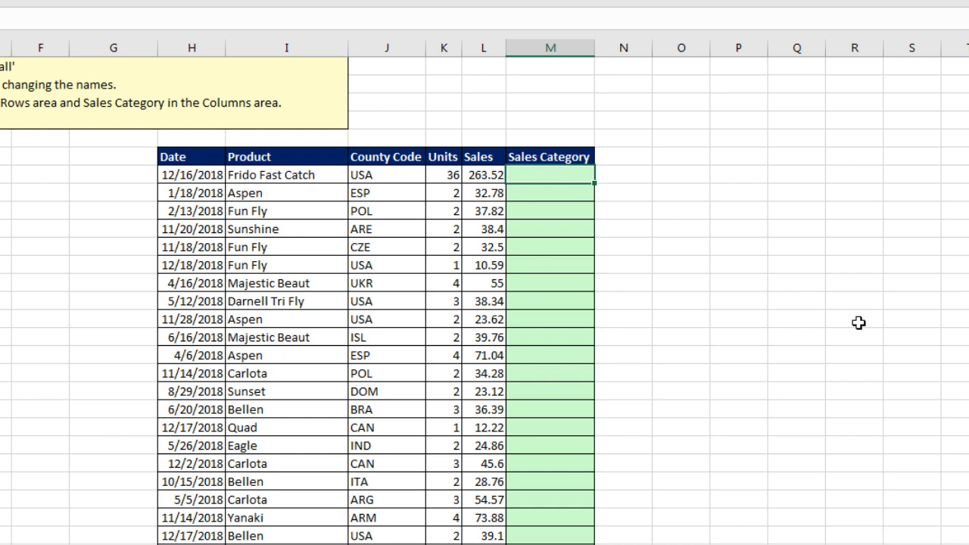
pyautogui.click(677, 153)
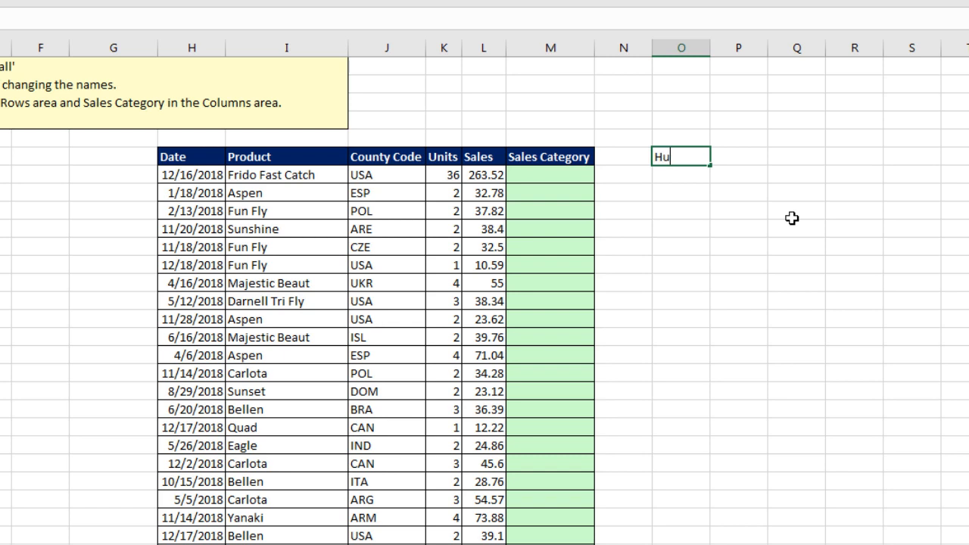
pyautogui.hotkey('ctrl', 'Return')
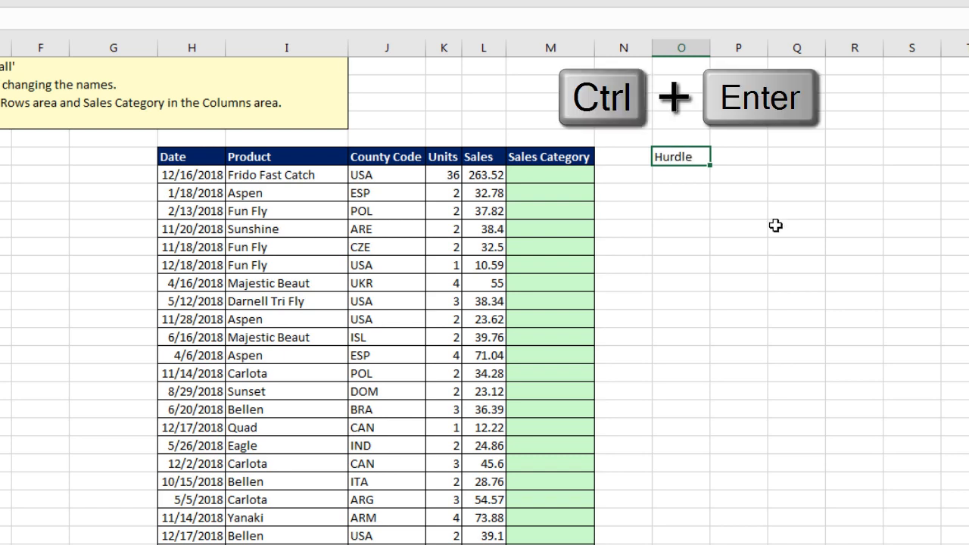
# Format the Hurdle label cell with a red fill and white font color.
pyautogui.rightClick(704, 157)
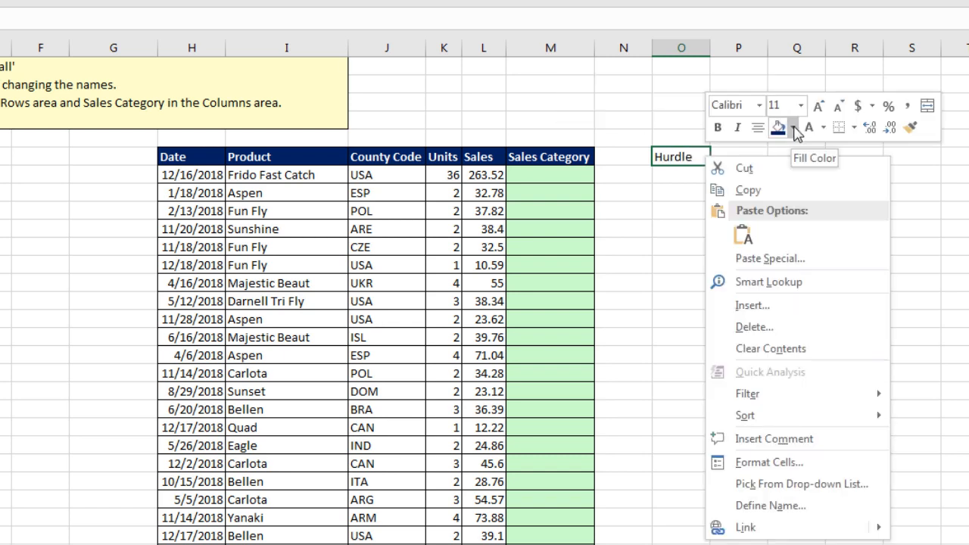
pyautogui.click(792, 128)
pyautogui.click(793, 269)
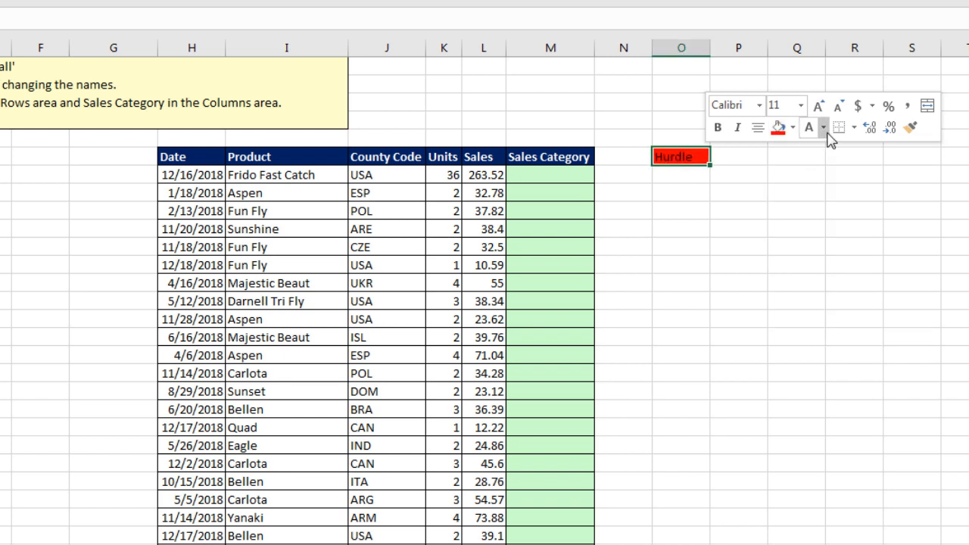
pyautogui.click(823, 127)
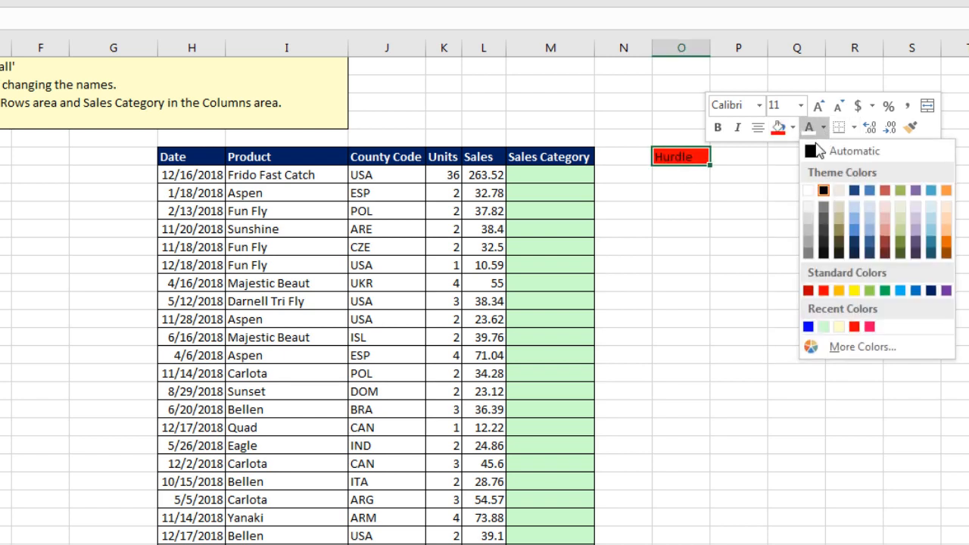
pyautogui.click(808, 190)
# Enter 250 in O7 as the hurdle value and add borders around the cells O6:O7.
pyautogui.click(696, 173)
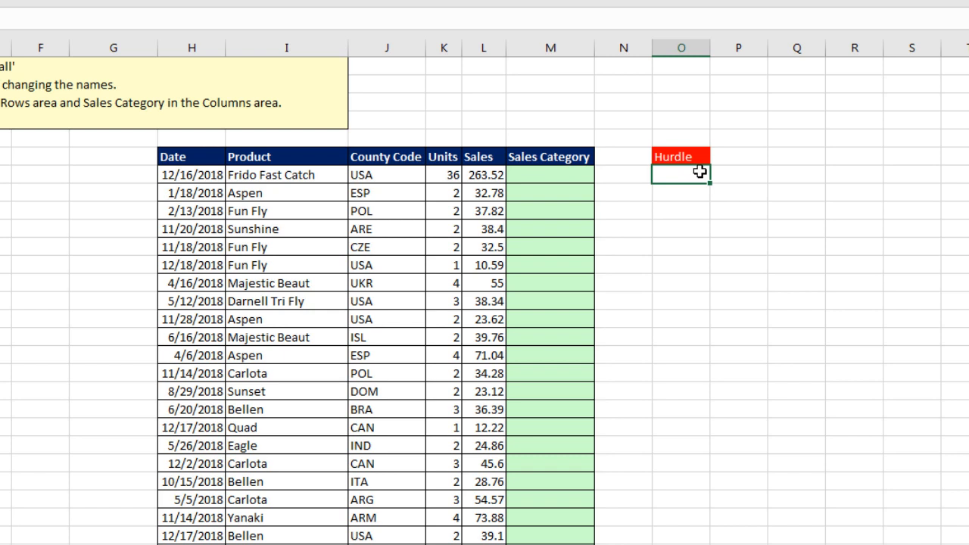
pyautogui.moveTo(700, 173); pyautogui.dragTo(700, 167)
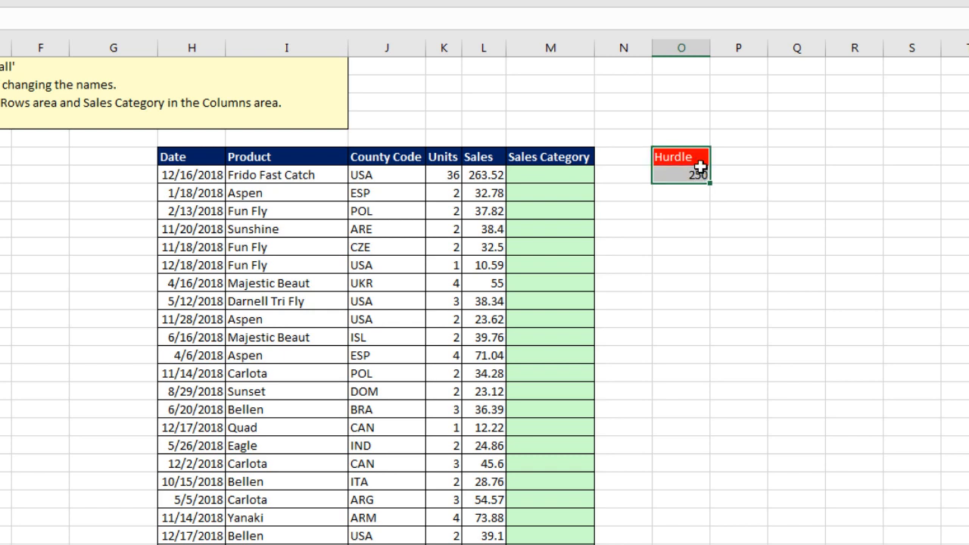
pyautogui.rightClick(699, 173)
pyautogui.click(850, 142)
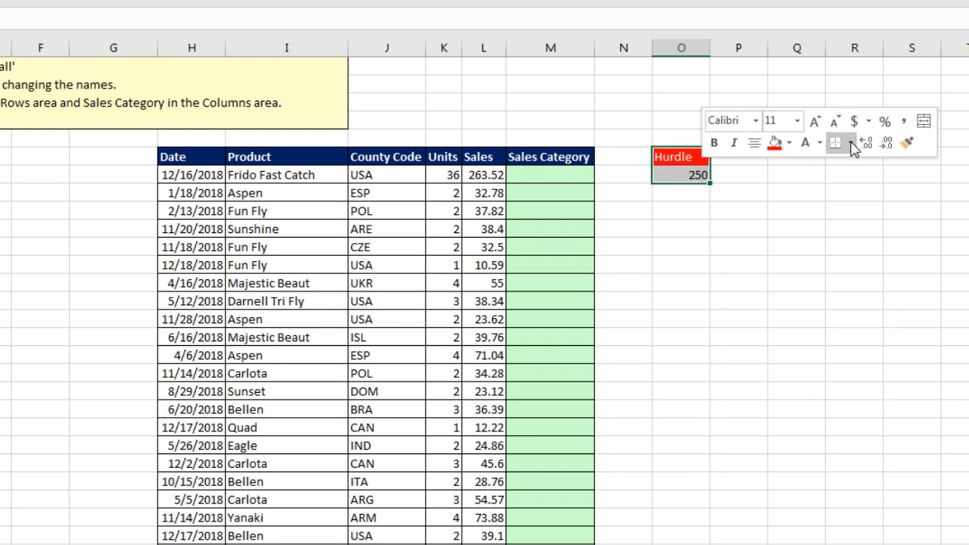
pyautogui.click(841, 281)
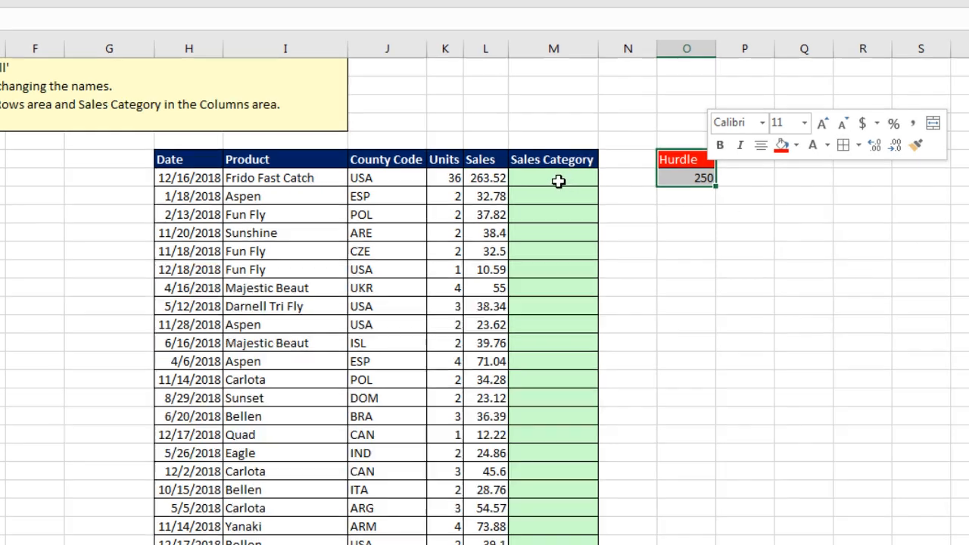
# Begin an IF formula in M7 that tests whether the sales in L7 exceed the hurdle, locked as $O$7.
pyautogui.click(558, 181)
pyautogui.write('=if')
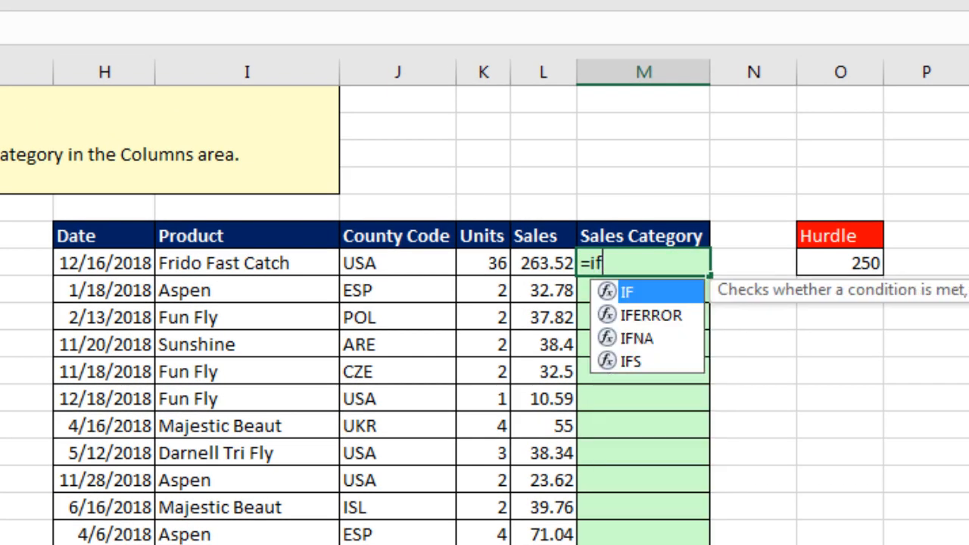
pyautogui.press('Tab')
pyautogui.press('Left')
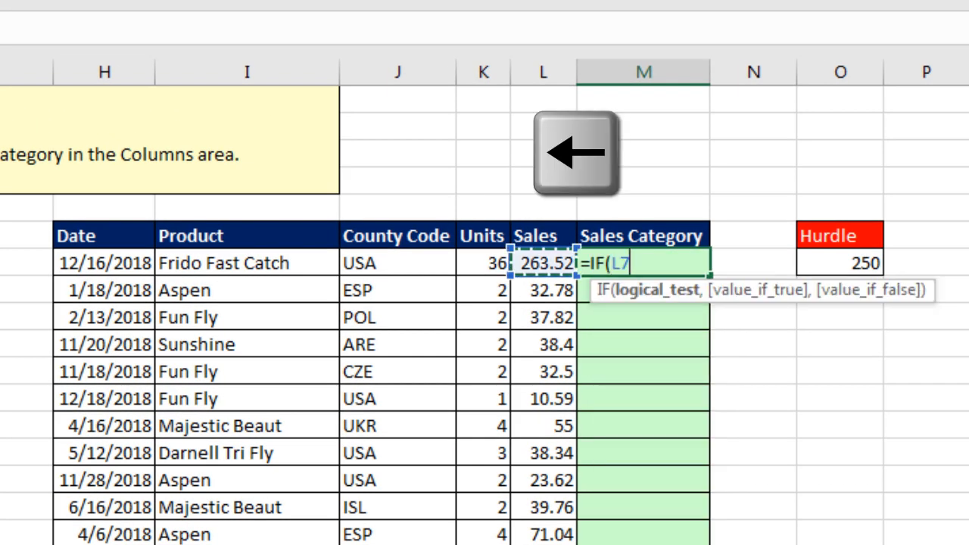
pyautogui.write('>')
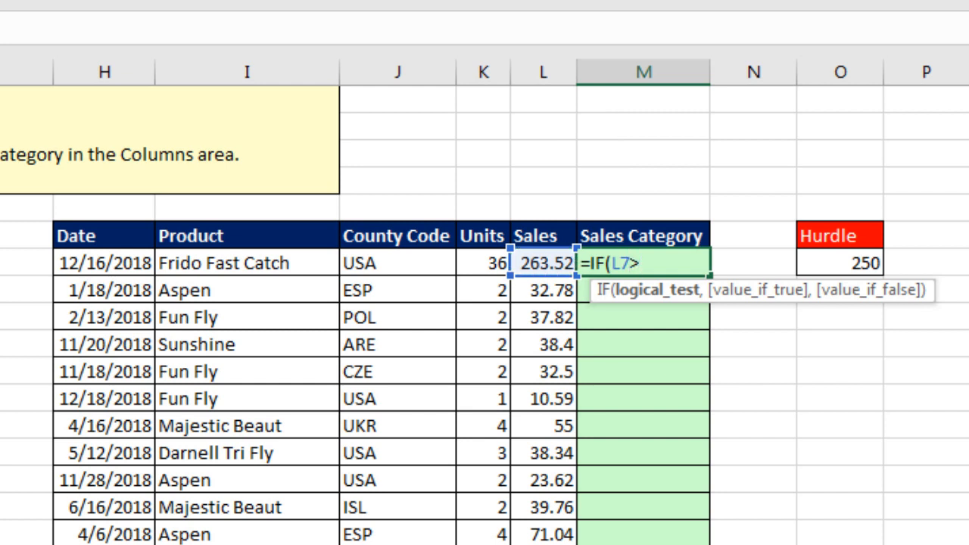
pyautogui.click(819, 267)
pyautogui.press('F4')
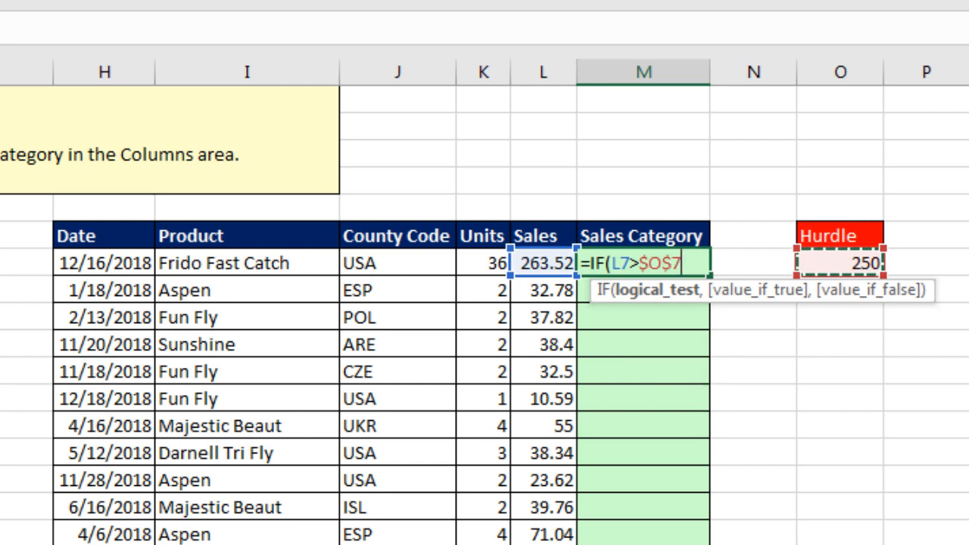
# Complete the formula with "Large" if true and "Small" if false, and copy it down the Sales Category column.
pyautogui.write(',')
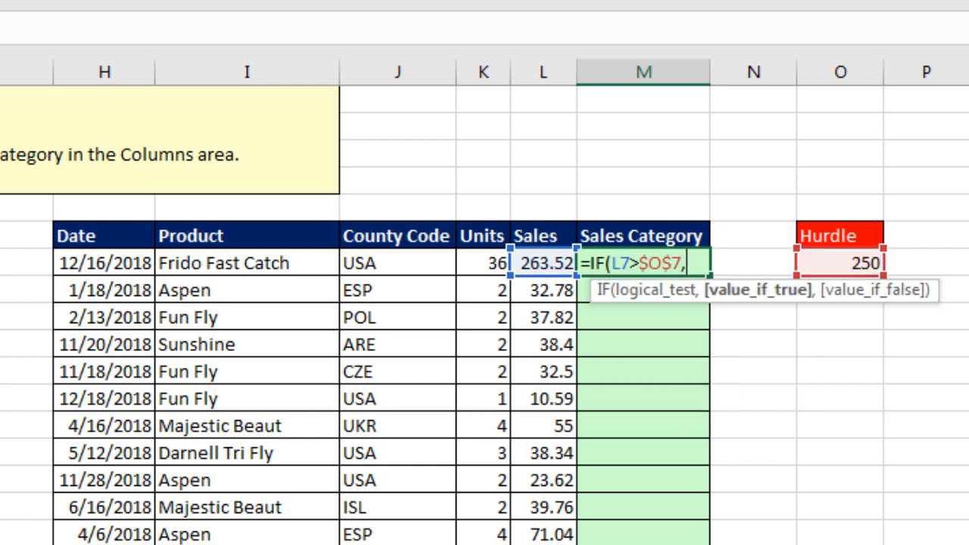
pyautogui.write('"Large"')
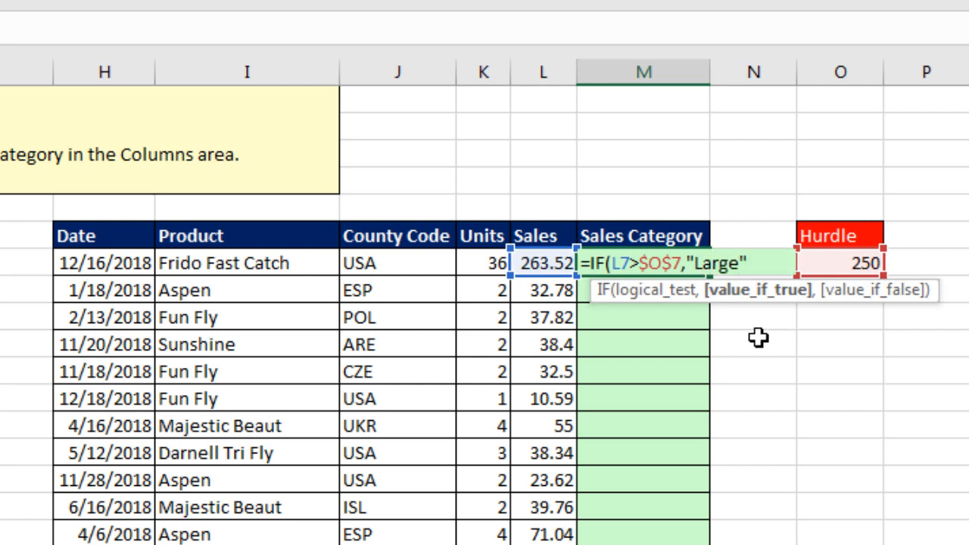
pyautogui.write(',')
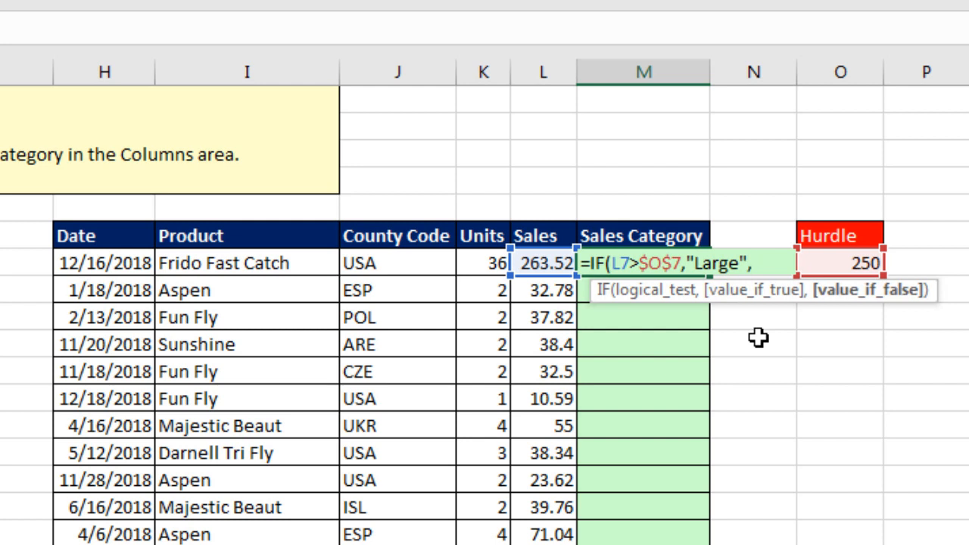
pyautogui.write('"Small')
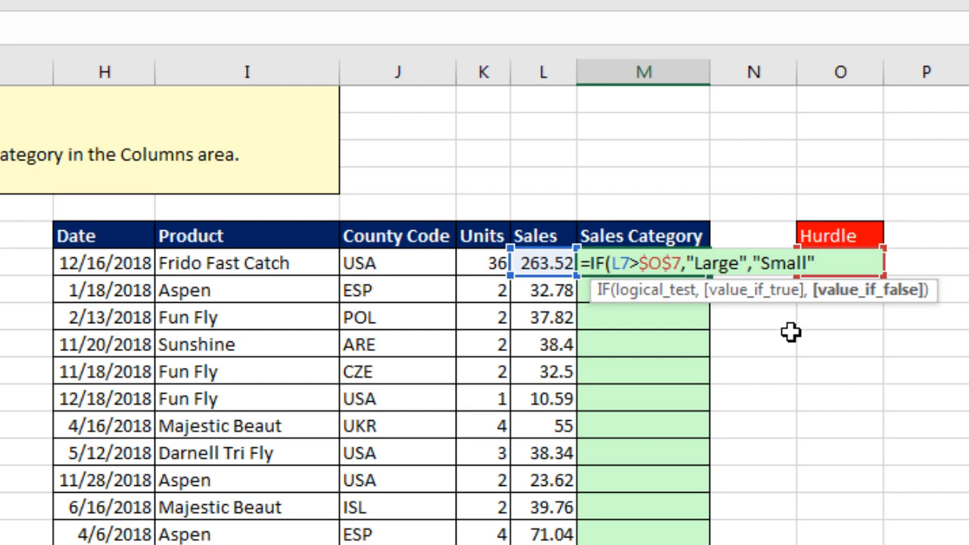
pyautogui.write(')')
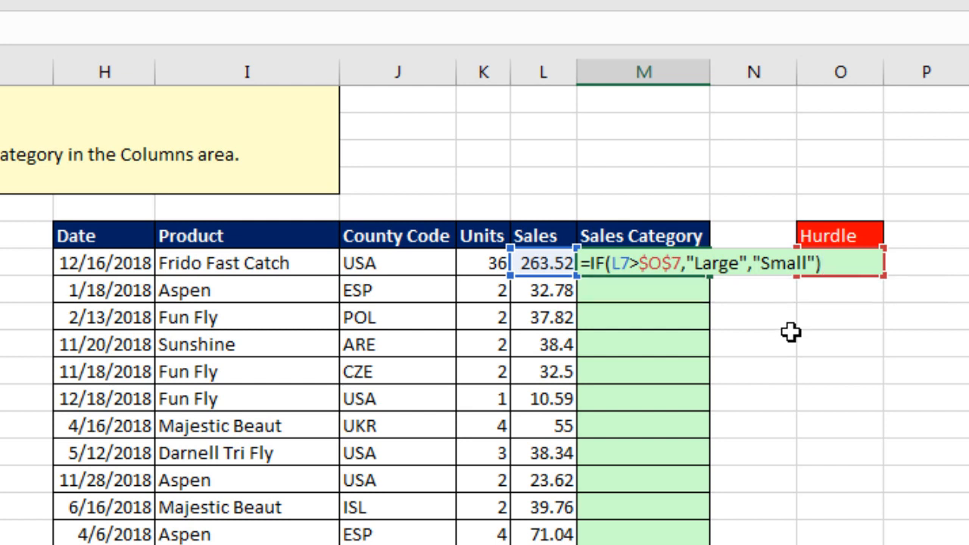
pyautogui.hotkey('ctrl', 'Return')
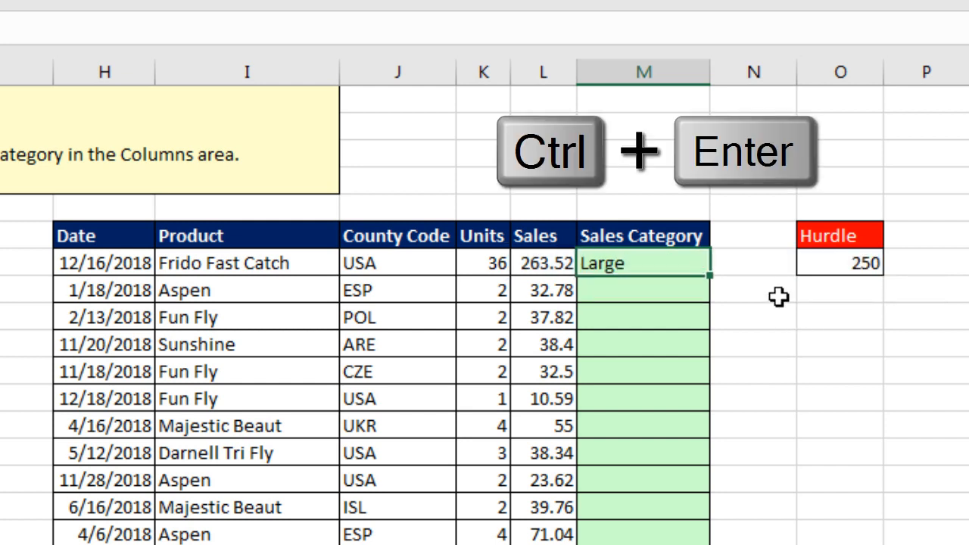
pyautogui.doubleClick(710, 277)
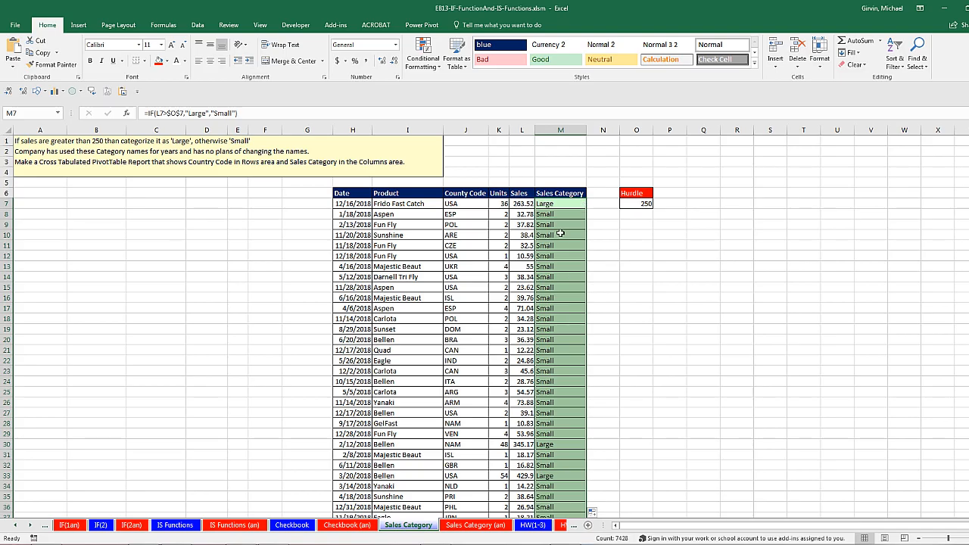
# Check the cell references of the copied IF formula in the last table row, and return to the column header.
pyautogui.hotkey('ctrl', 'Down')
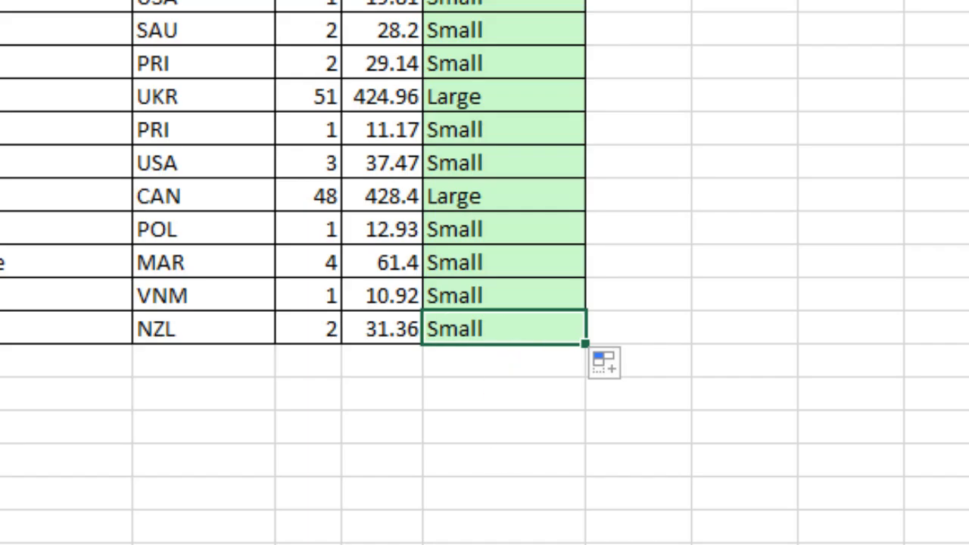
pyautogui.press('F2')
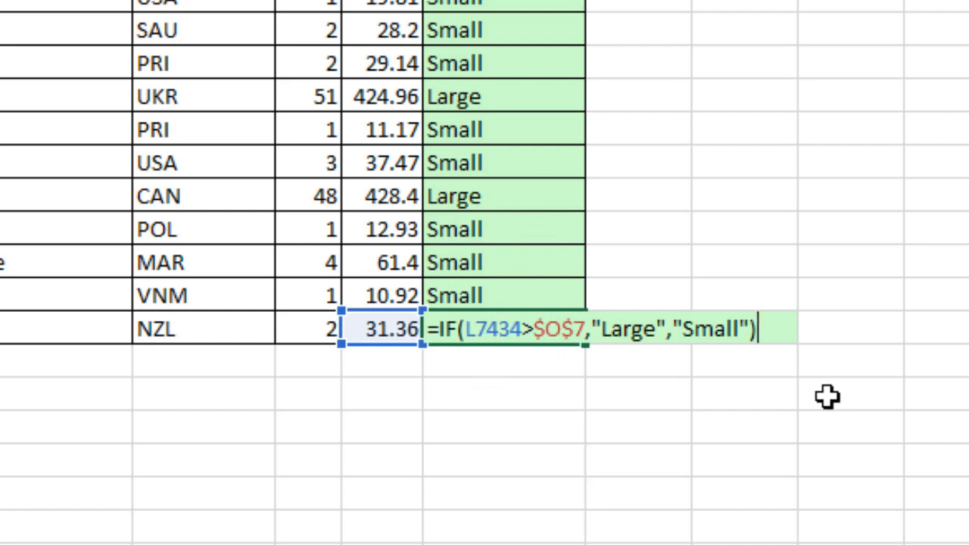
pyautogui.hotkey('ctrl', 'Return')
pyautogui.hotkey('ctrl', 'Up')
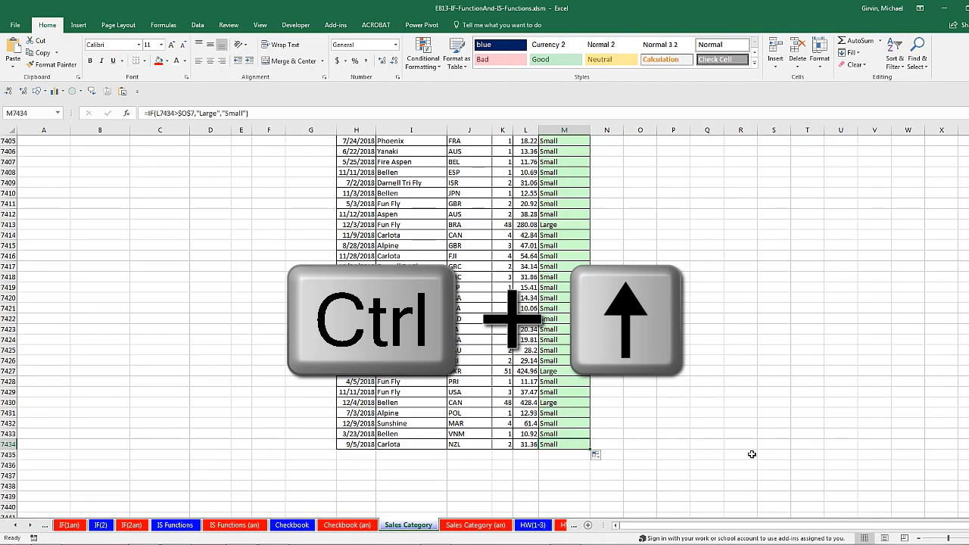
pyautogui.hotkey('ctrl', 'Up')
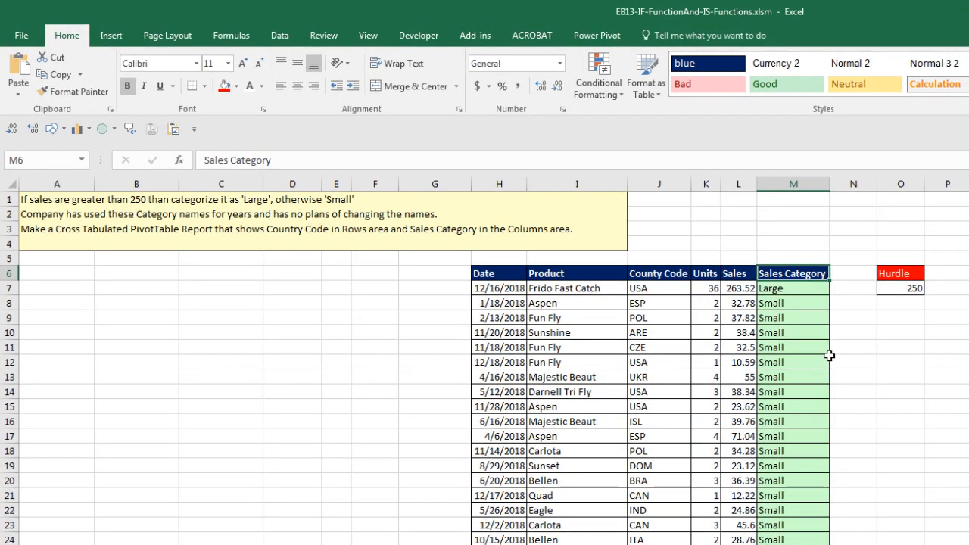
# Create a PivotTable from the sales data range $H$6:$M$7434, placed on the existing worksheet at A7.
pyautogui.click(662, 304)
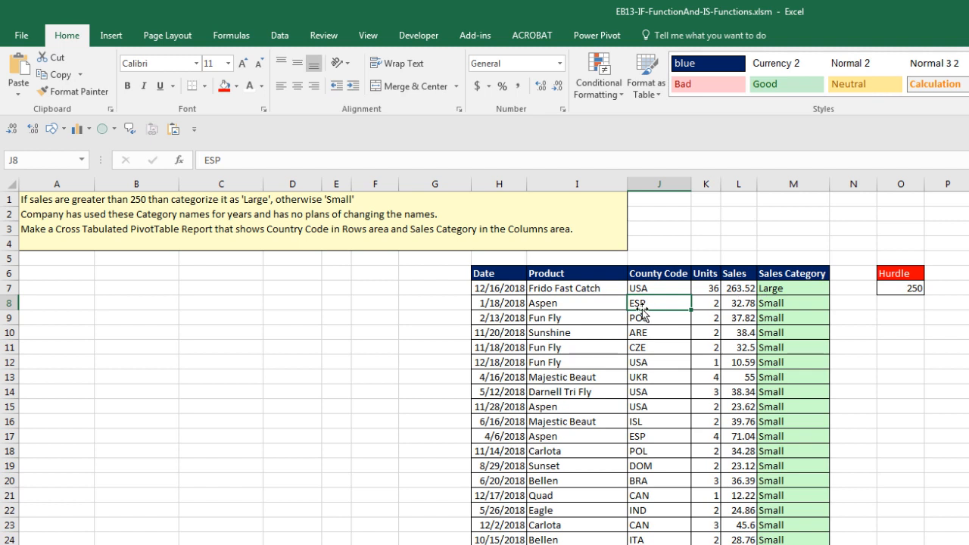
pyautogui.click(111, 36)
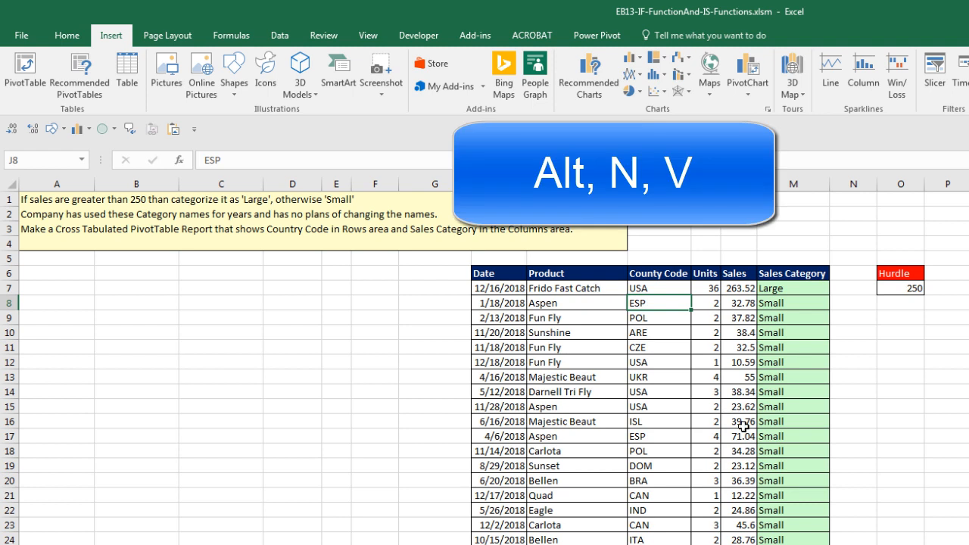
pyautogui.hotkey('alt', 'n')
pyautogui.press('v')
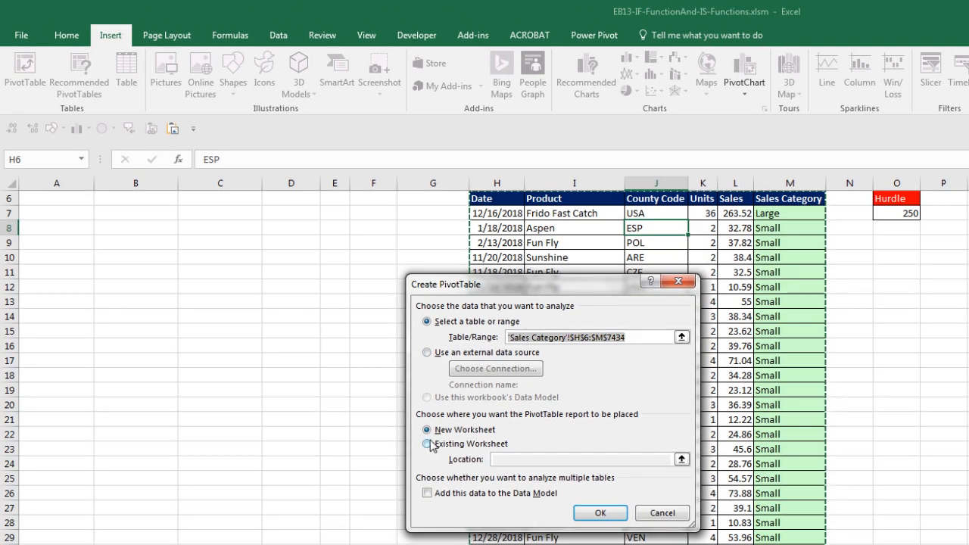
pyautogui.click(405, 428)
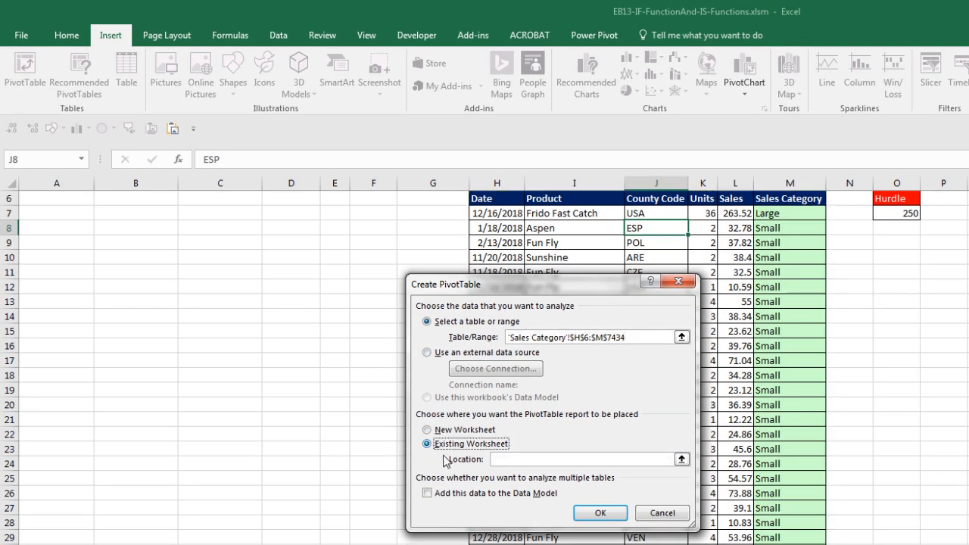
pyautogui.click(509, 460)
pyautogui.scroll(2, 540, 480)
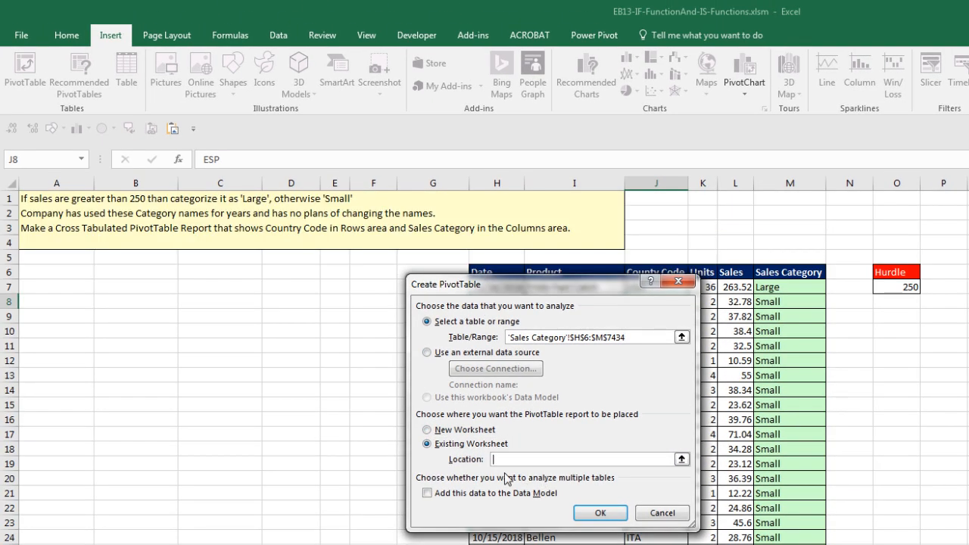
pyautogui.click(38, 291)
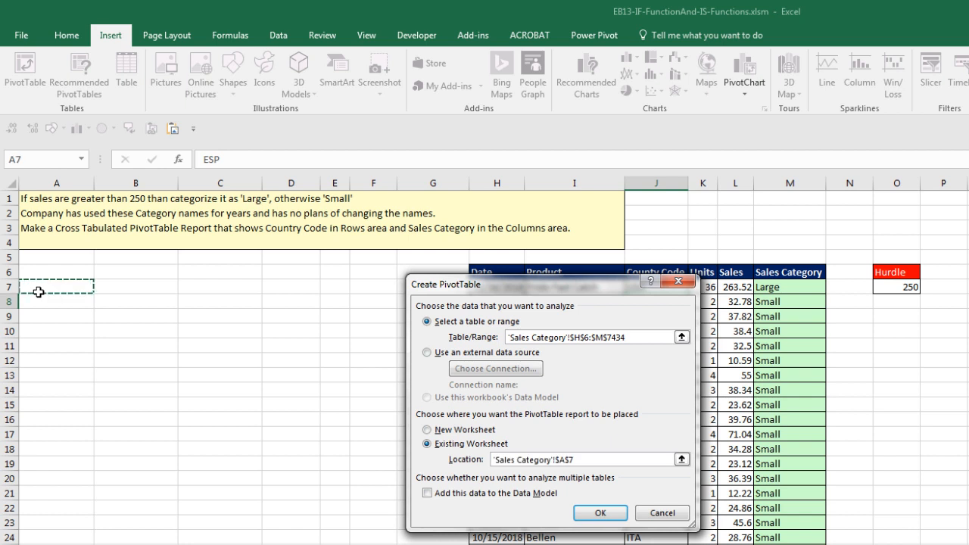
pyautogui.click(606, 514)
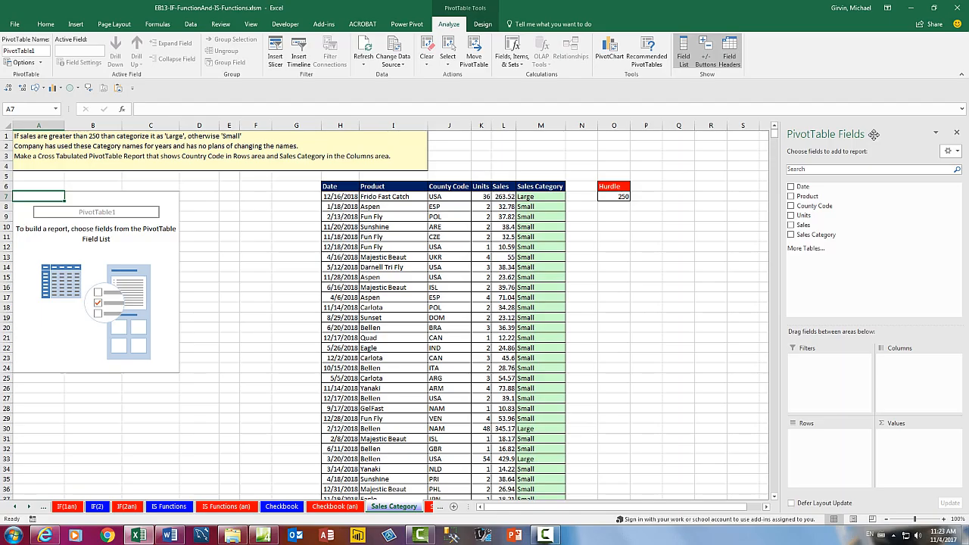
# Build the PivotTable with County Code in Rows, Sales Category in Columns and Sales in Values.
pyautogui.moveTo(825, 138); pyautogui.dragTo(358, 184)
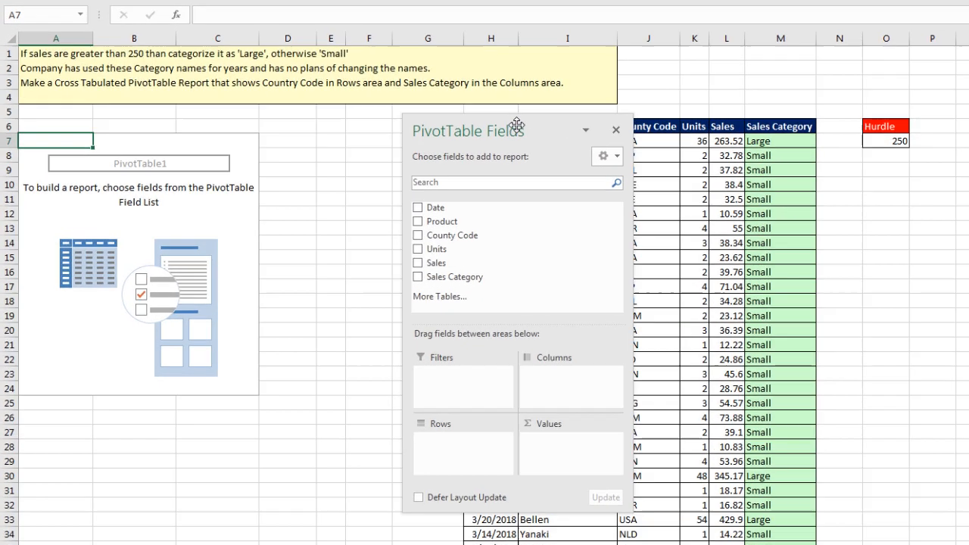
pyautogui.moveTo(516, 125); pyautogui.dragTo(499, 130)
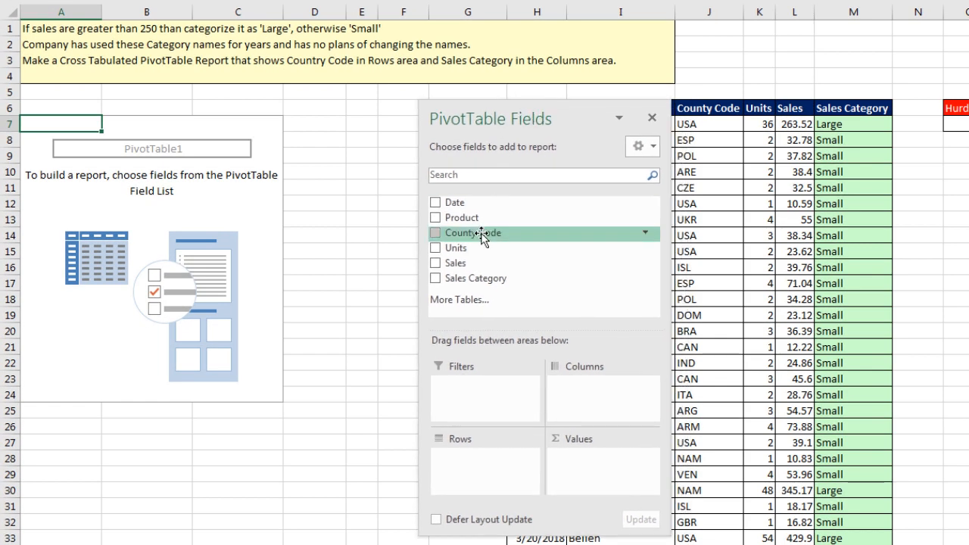
pyautogui.moveTo(475, 232); pyautogui.dragTo(475, 479)
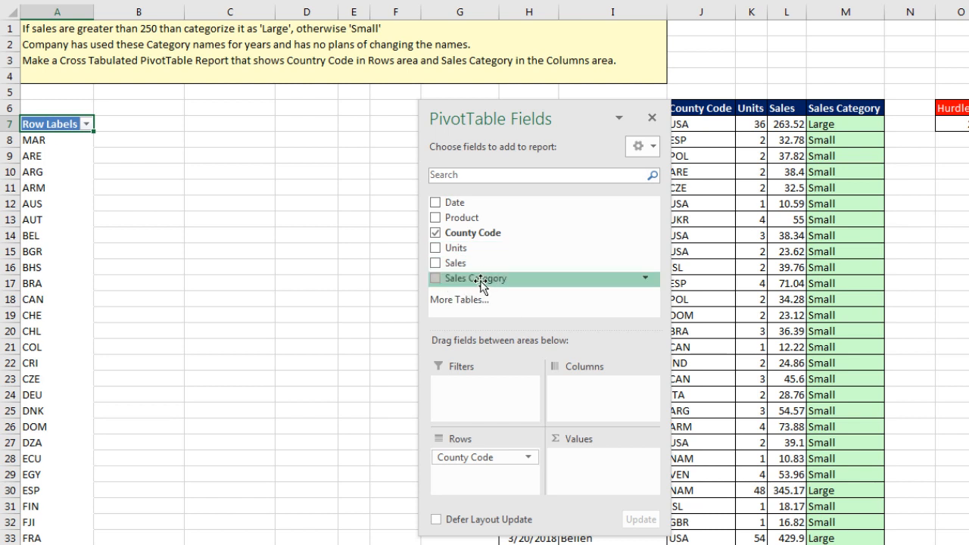
pyautogui.moveTo(463, 280); pyautogui.dragTo(548, 305)
pyautogui.moveTo(574, 324); pyautogui.dragTo(597, 395)
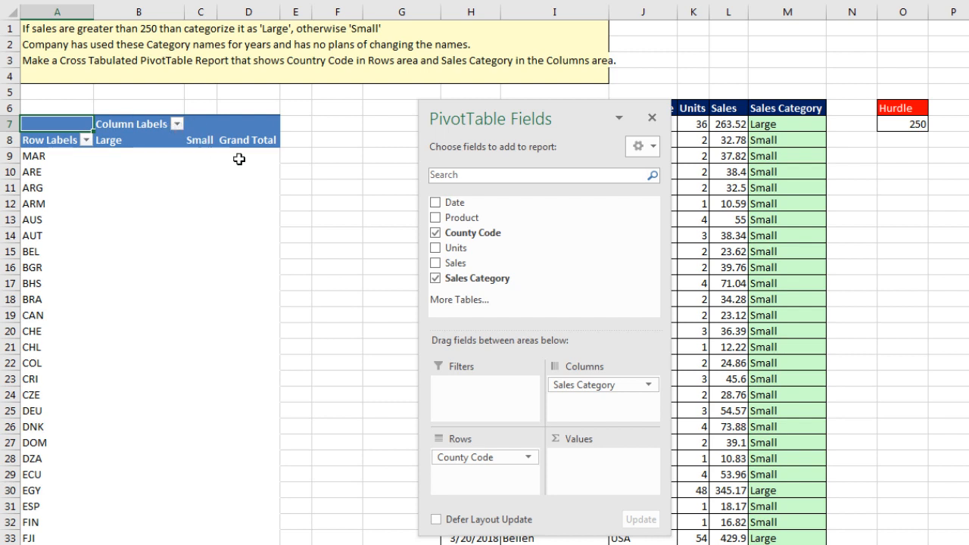
pyautogui.moveTo(455, 265); pyautogui.dragTo(583, 476)
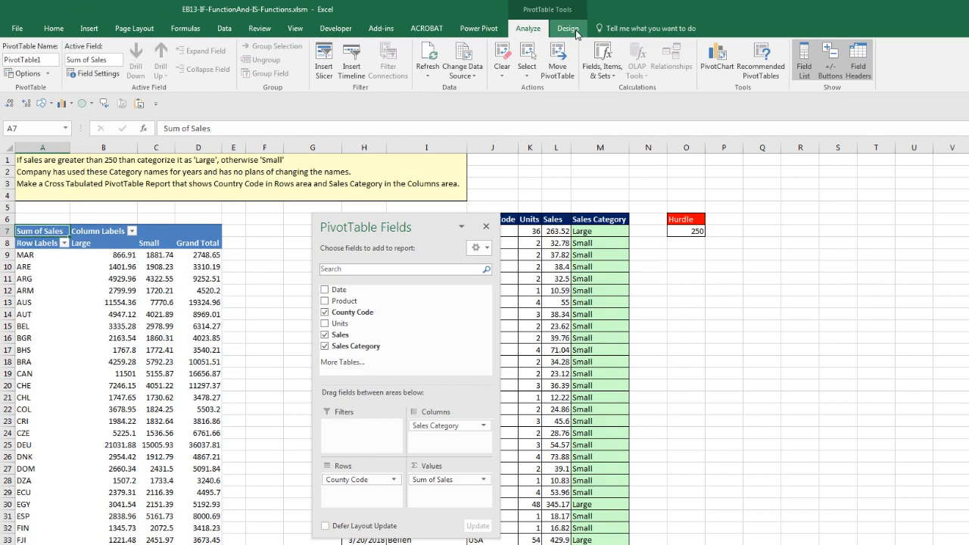
# Show the PivotTable in Tabular Form and select the Large sales value for MAR.
pyautogui.click(568, 29)
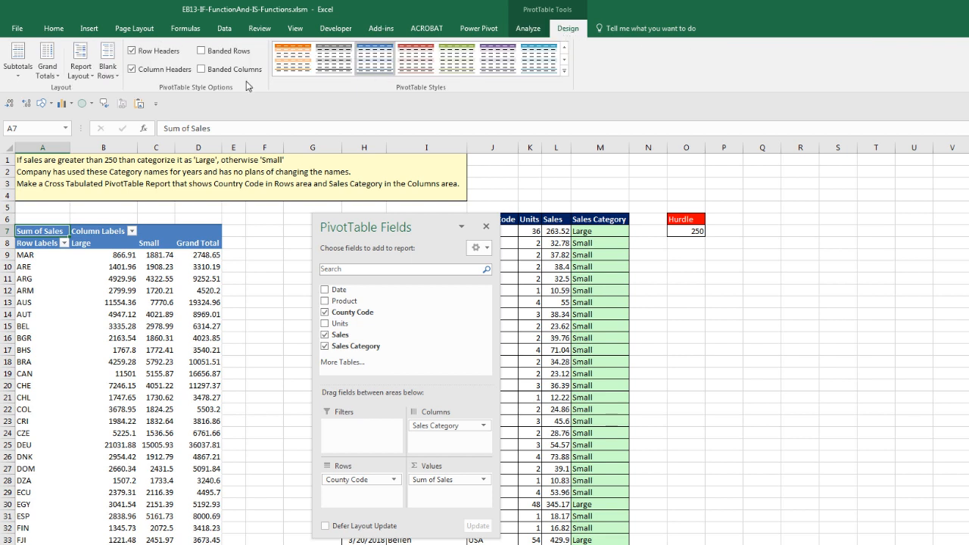
pyautogui.click(89, 76)
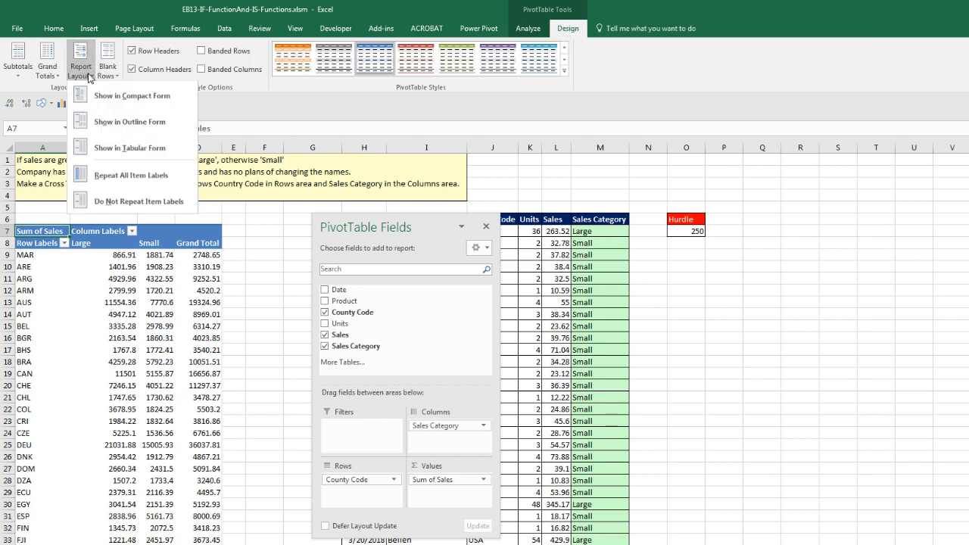
pyautogui.click(125, 149)
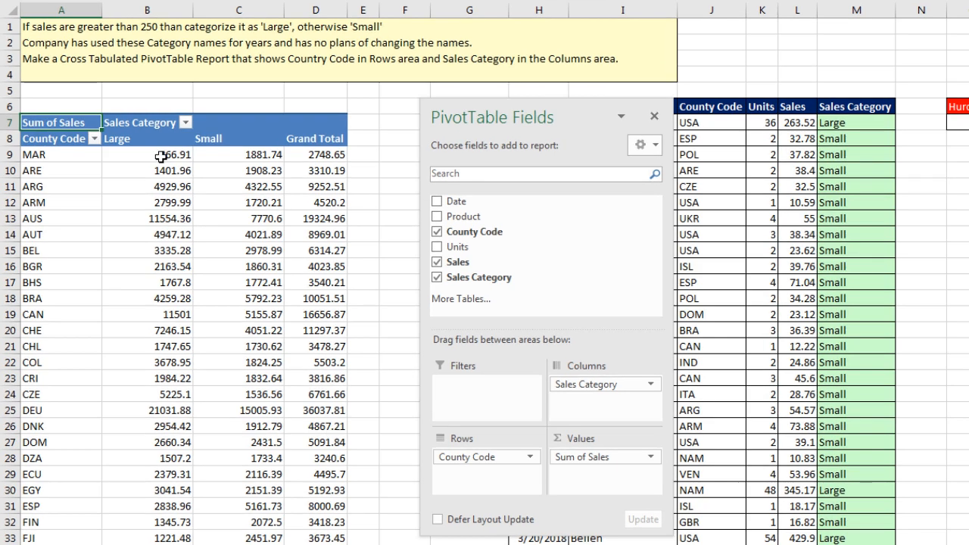
pyautogui.click(161, 156)
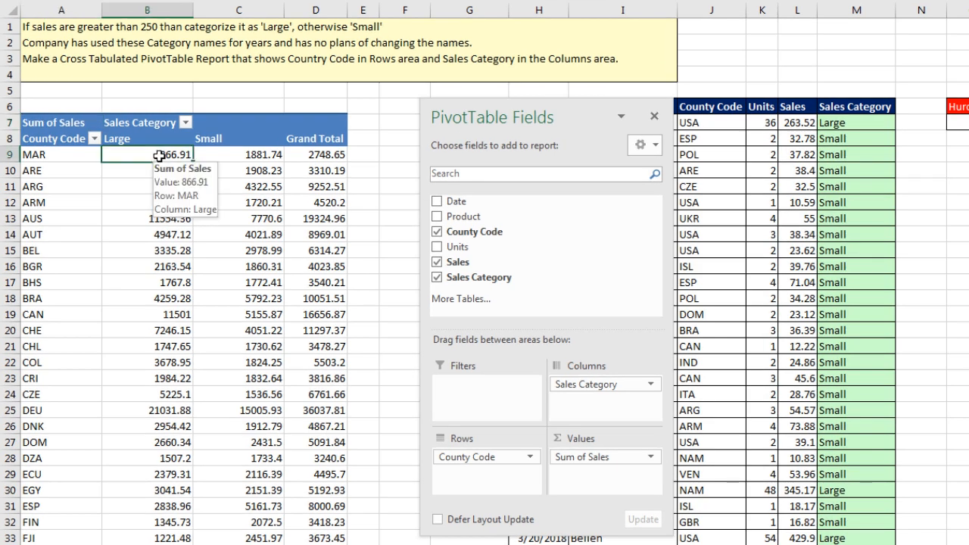
# Format the PivotTable's Sum of Sales values as Currency with the $ symbol and 2 decimals, and move the field list off the source data.
pyautogui.rightClick(159, 156)
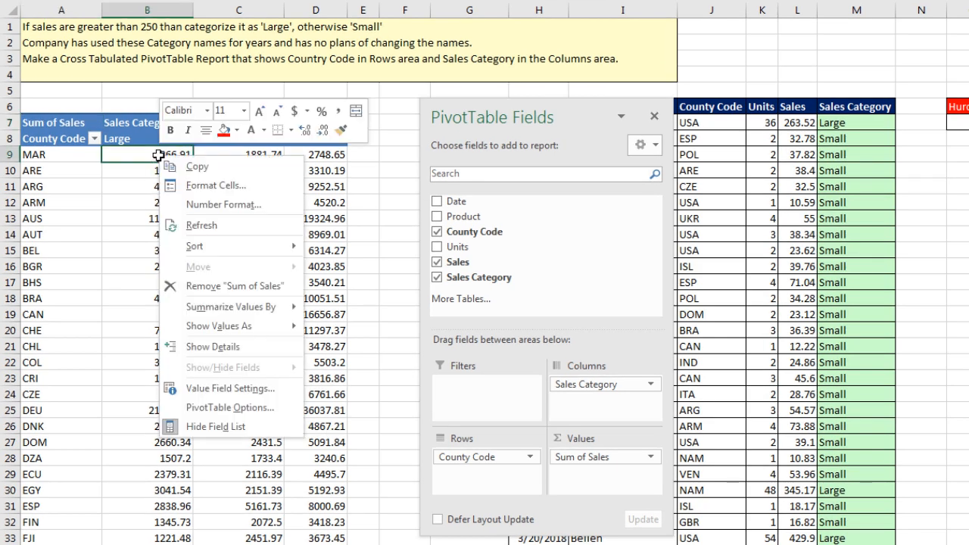
pyautogui.click(223, 209)
pyautogui.moveTo(254, 15); pyautogui.dragTo(482, 155)
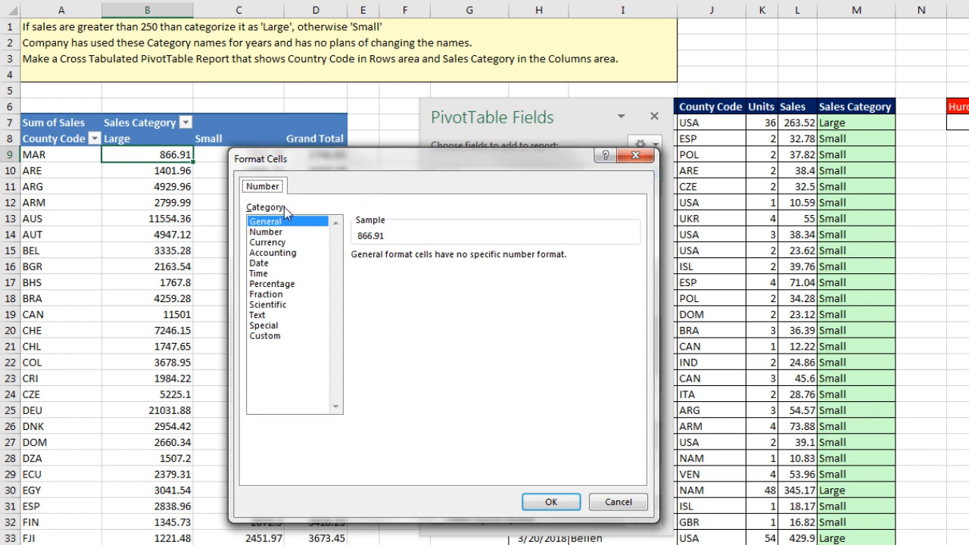
pyautogui.click(271, 243)
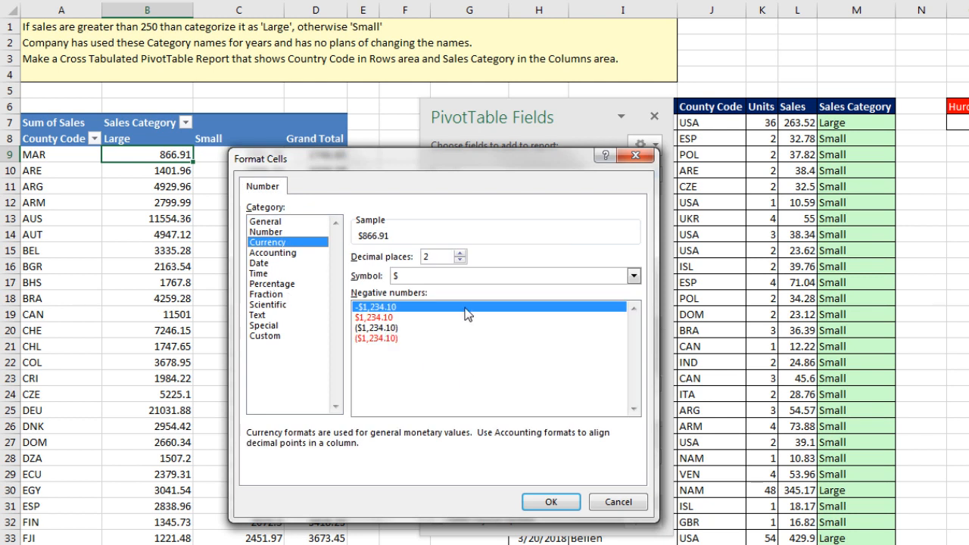
pyautogui.click(551, 503)
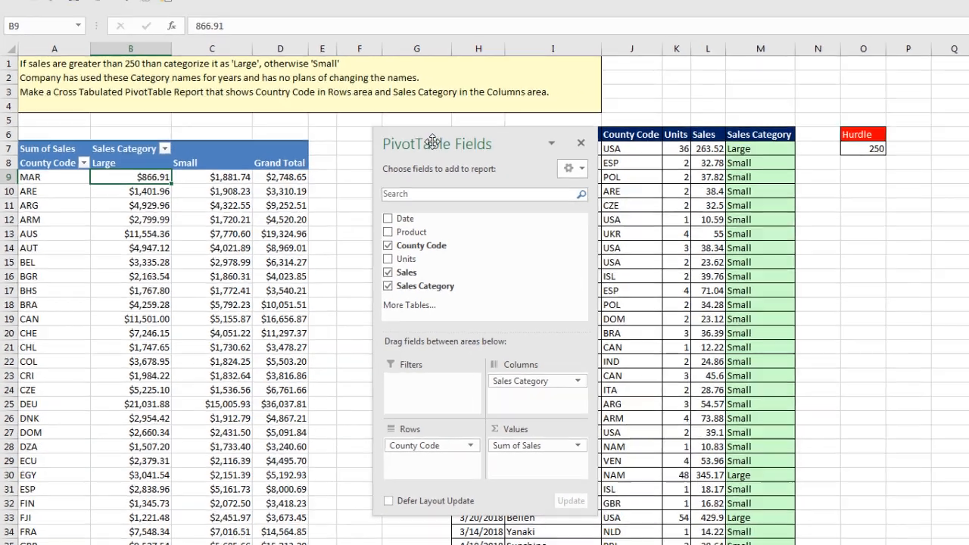
pyautogui.moveTo(432, 142); pyautogui.dragTo(732, 218)
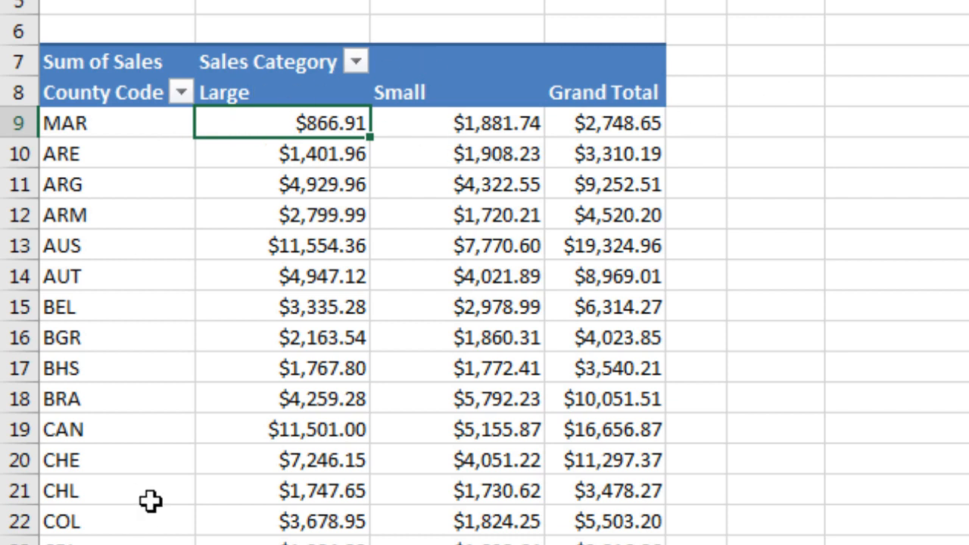
# Examine individual Large and Small sales values in the PivotTable, including both amounts for AUS and the Large amount for FIN.
pyautogui.click(442, 249)
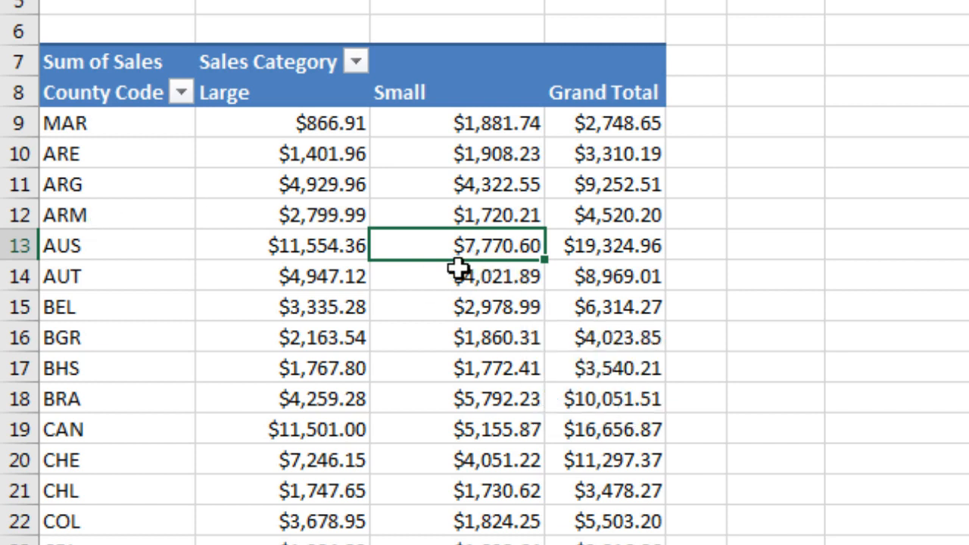
pyautogui.click(320, 245)
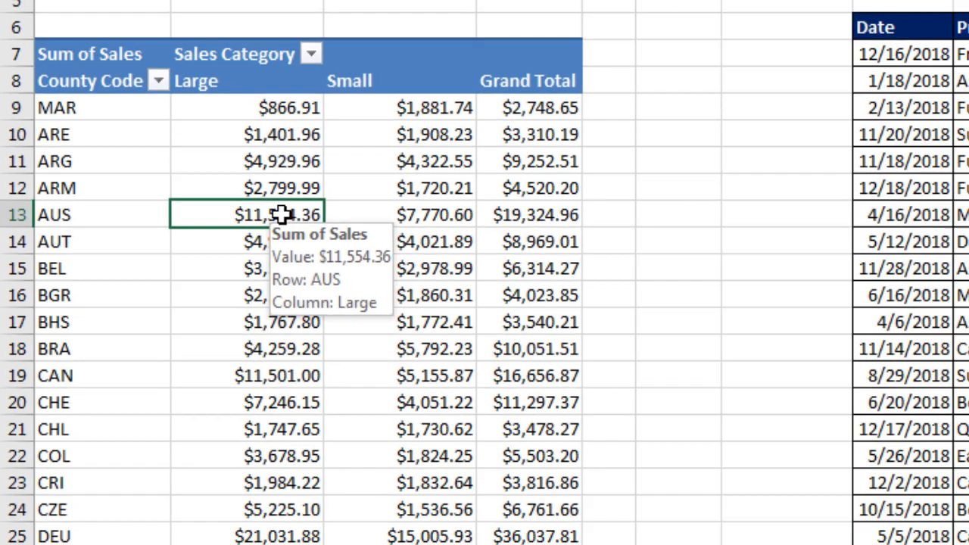
pyautogui.click(325, 307)
pyautogui.click(213, 518)
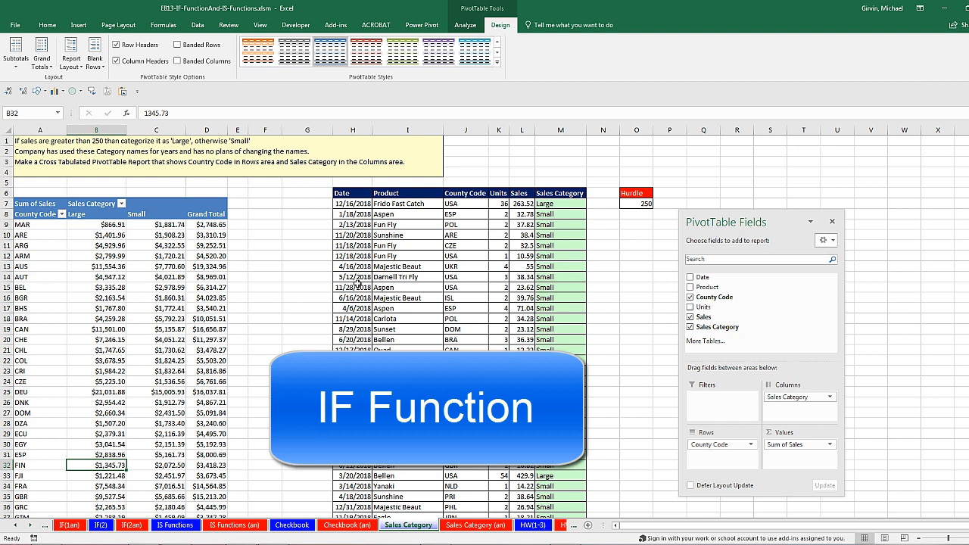
# Review the IF formula in cell M7 that classifies the first sale as Large or Small, leaving it as is.
pyautogui.click(549, 204)
pyautogui.press('F2')
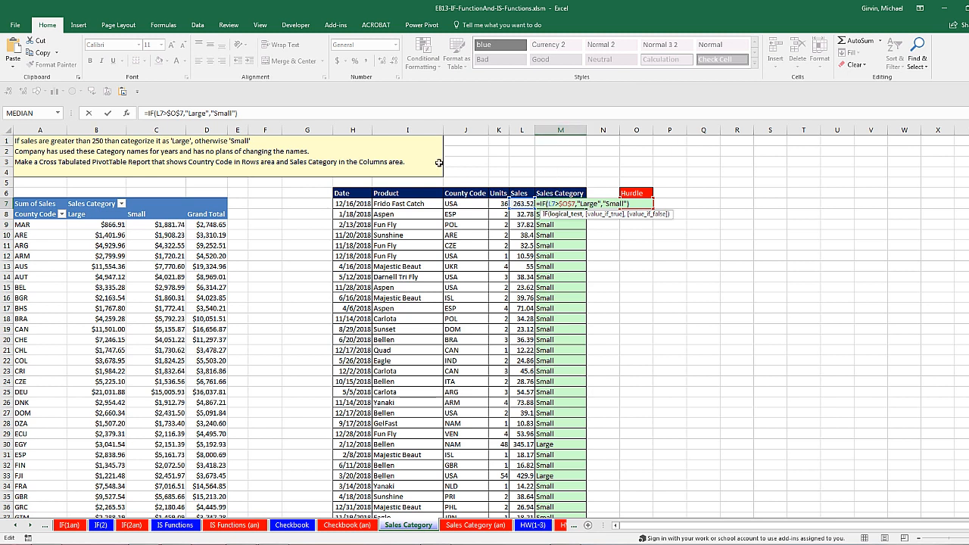
pyautogui.hotkey('ctrl', 'Return')
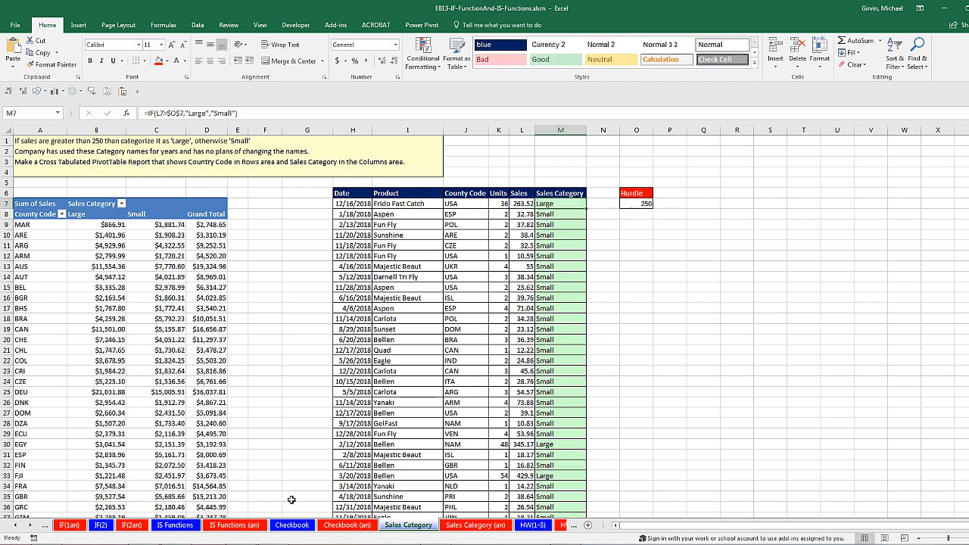
# Review the IF and ISBLANK balance formula in cell G5 of the Checkbook sheet, leaving it as is.
pyautogui.click(294, 525)
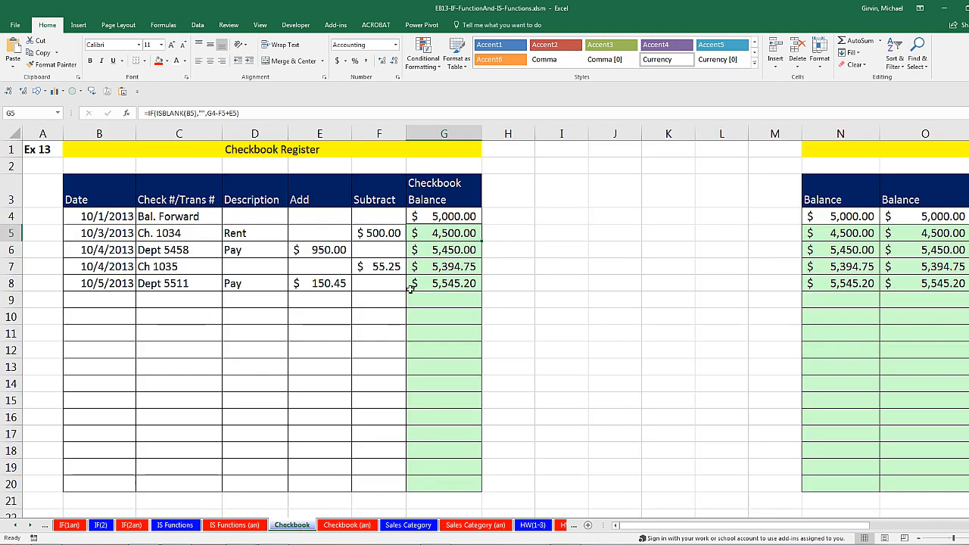
pyautogui.doubleClick(430, 233)
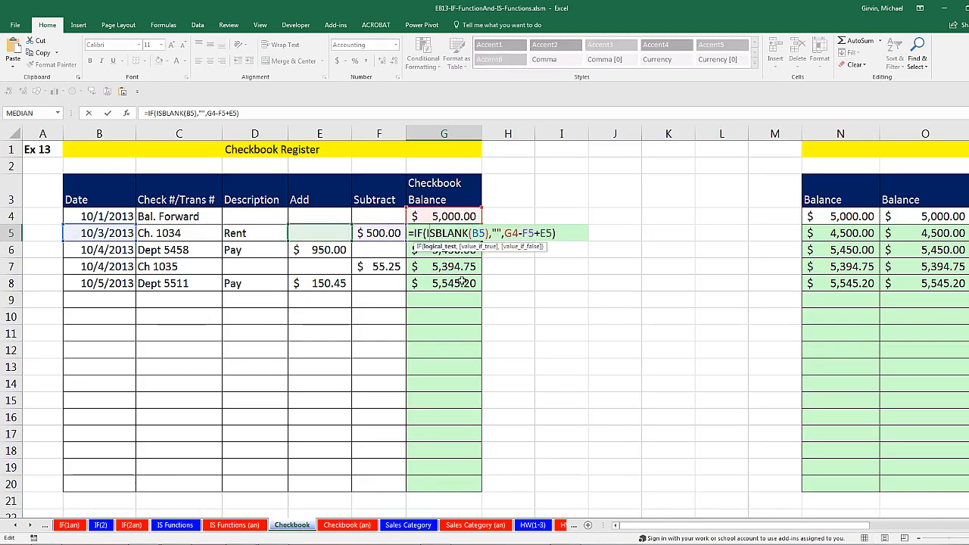
pyautogui.hotkey('ctrl', 'Return')
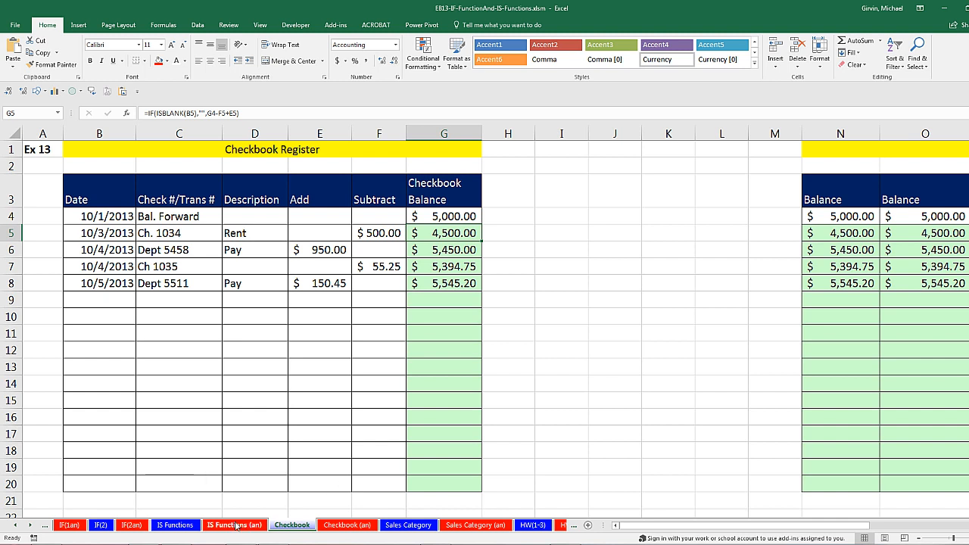
# Look over the IS Functions sheet and the IF(2) sheet's examples from Ex 9 back to Ex 3.
pyautogui.click(175, 525)
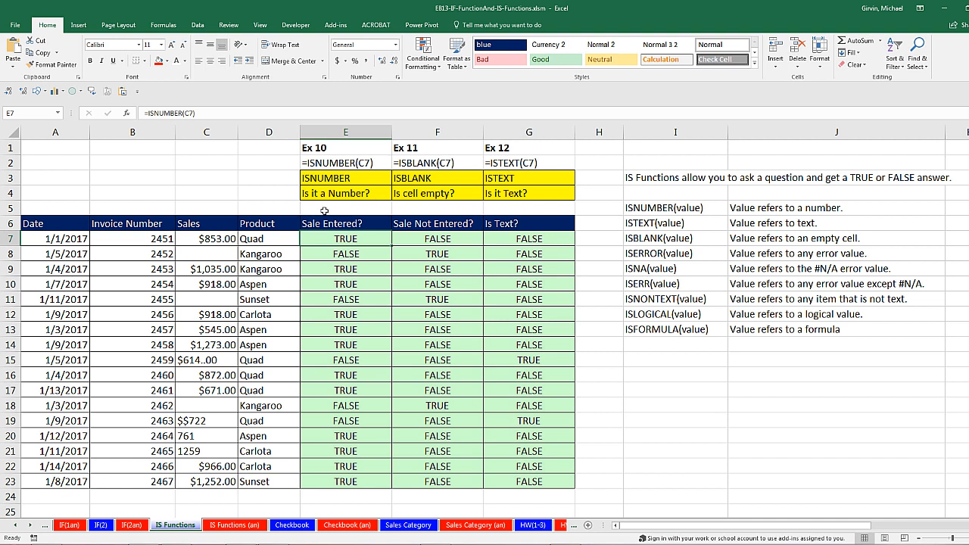
pyautogui.click(100, 526)
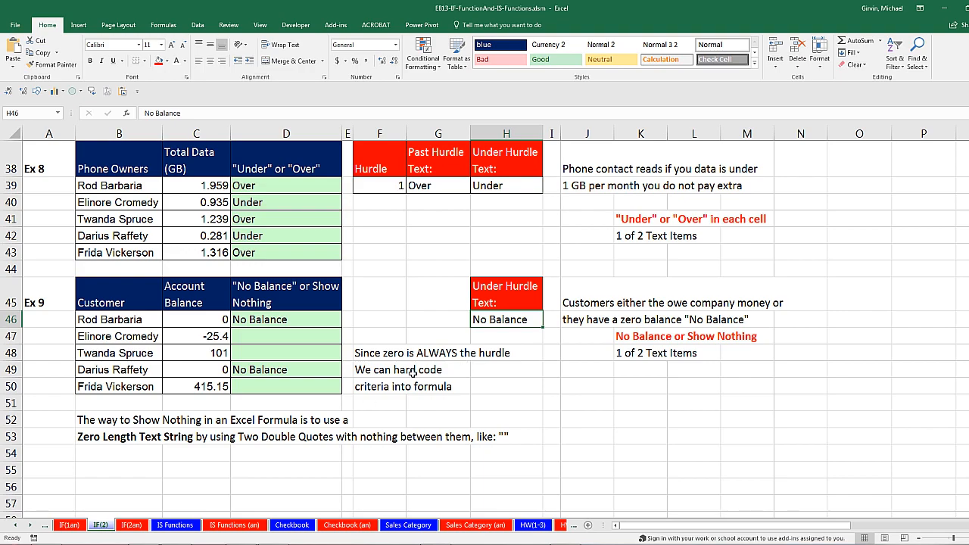
pyautogui.scroll(7, 413, 371)
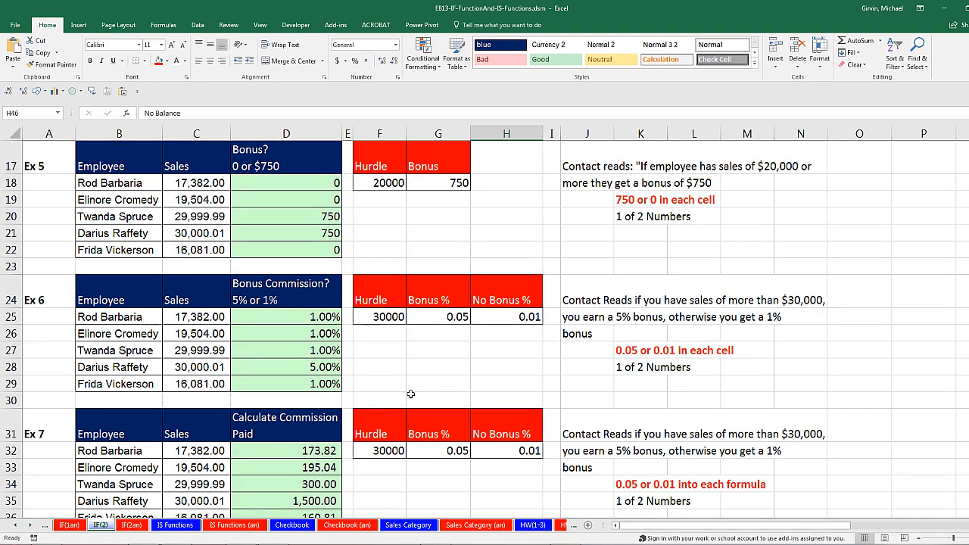
pyautogui.scroll(6, 410, 394)
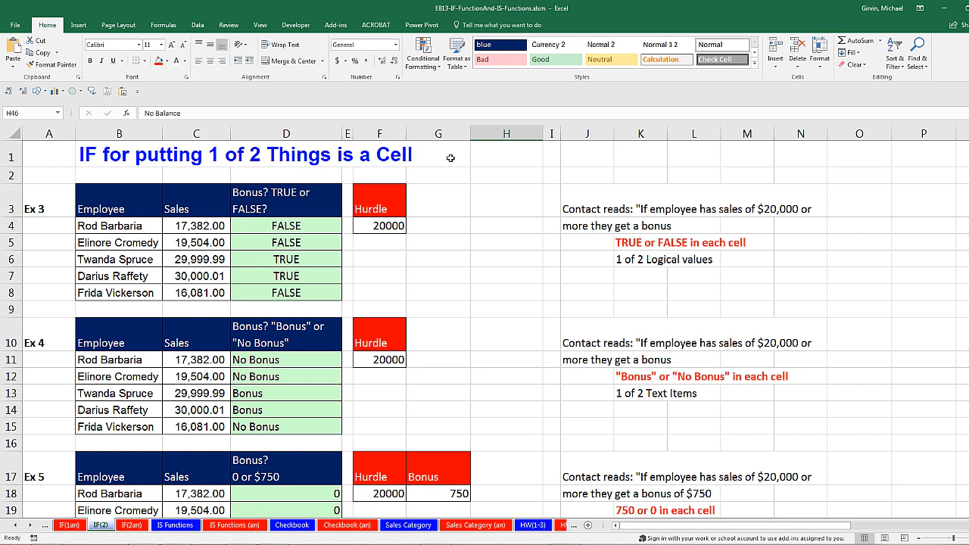
# Look over the IF(1) sheet's examples and display the Comparative Operators and Words sheet.
pyautogui.click(15, 525)
pyautogui.click(16, 525)
pyautogui.click(15, 524)
pyautogui.click(295, 525)
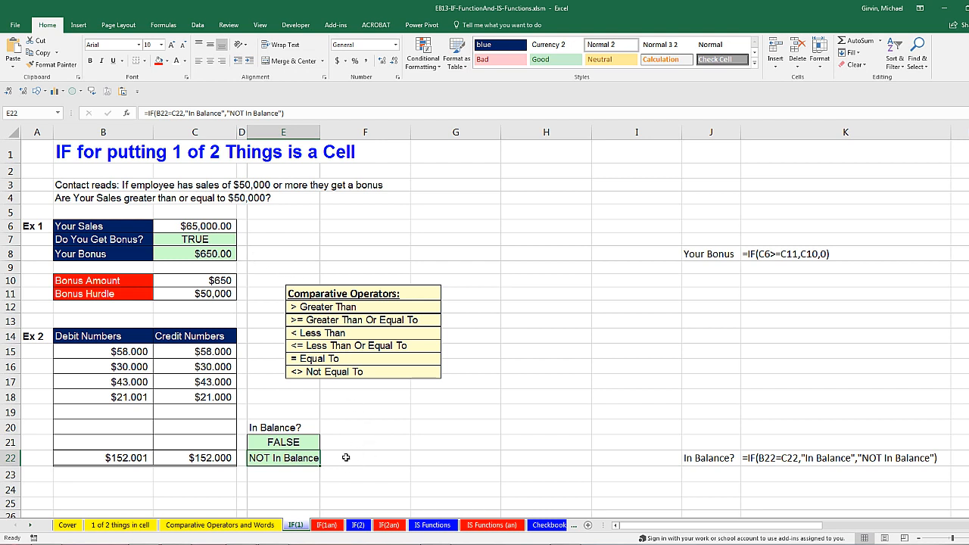
pyautogui.click(201, 527)
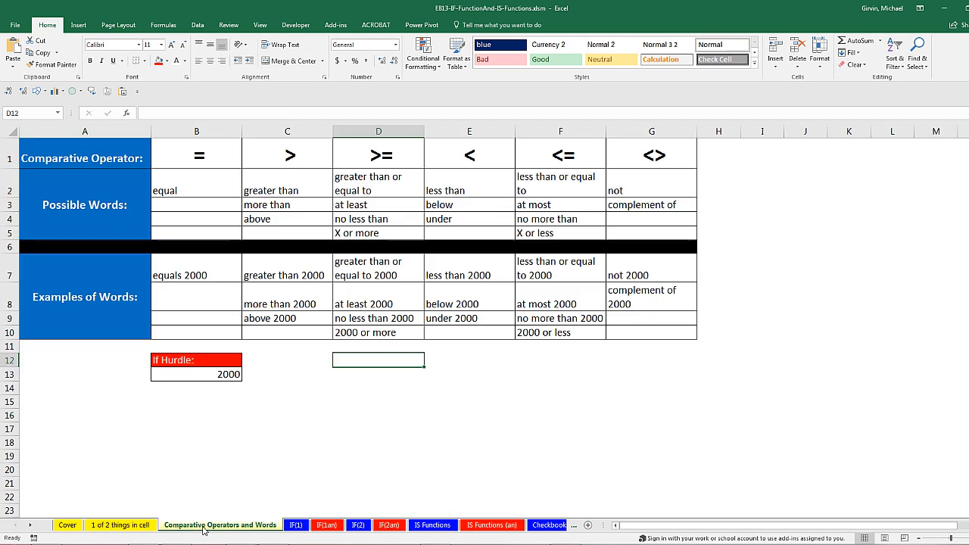